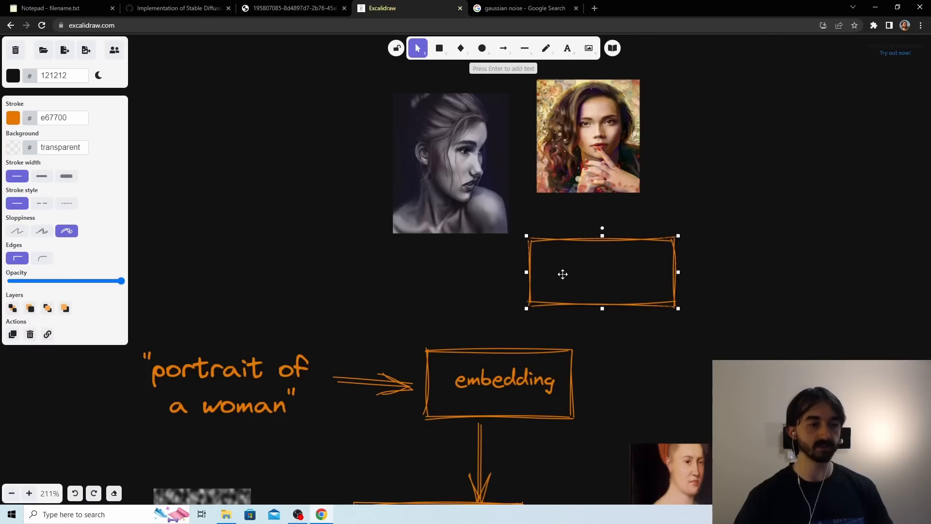
Label the new empty rectangle below the two reference portraits "aesthetic embedding".
{"action": "double_click", "coordinate": [563, 274]}
{"action": "type", "text": "aese"}
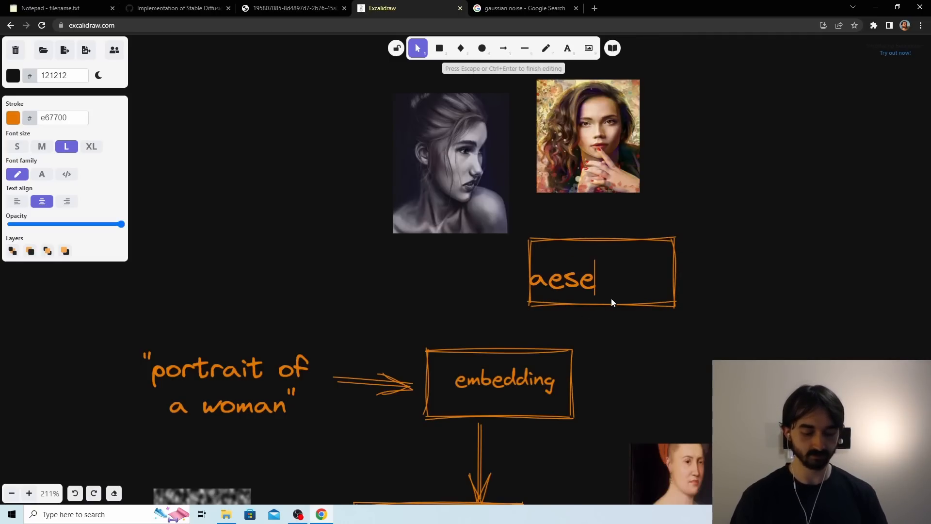
{"action": "type", "text": "thetic embedding"}
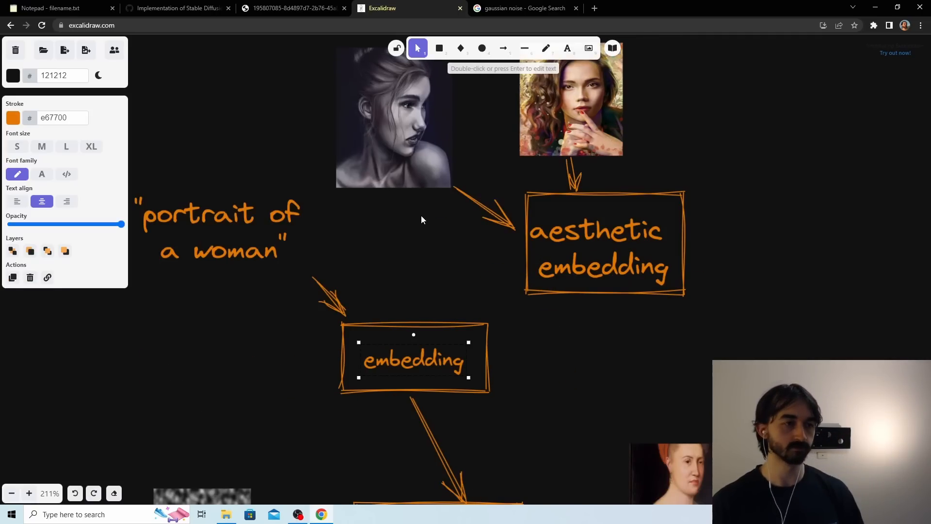
{"action": "scroll", "coordinate": [421, 217], "scroll_direction": "up", "scroll_amount": 2}
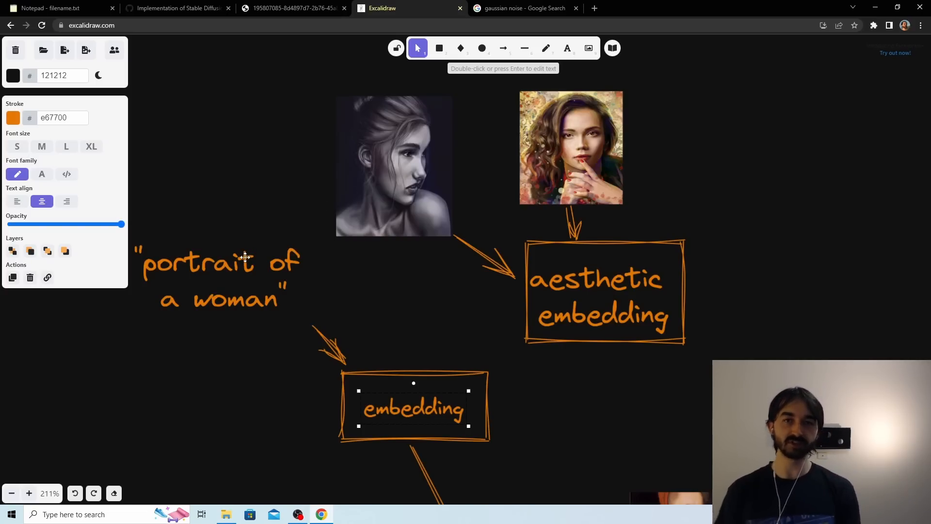
Draw an arrow from the bottom of the aesthetic embedding box to the top of the Diffusion Model box.
{"action": "scroll", "coordinate": [293, 241], "scroll_direction": "down", "scroll_amount": 2}
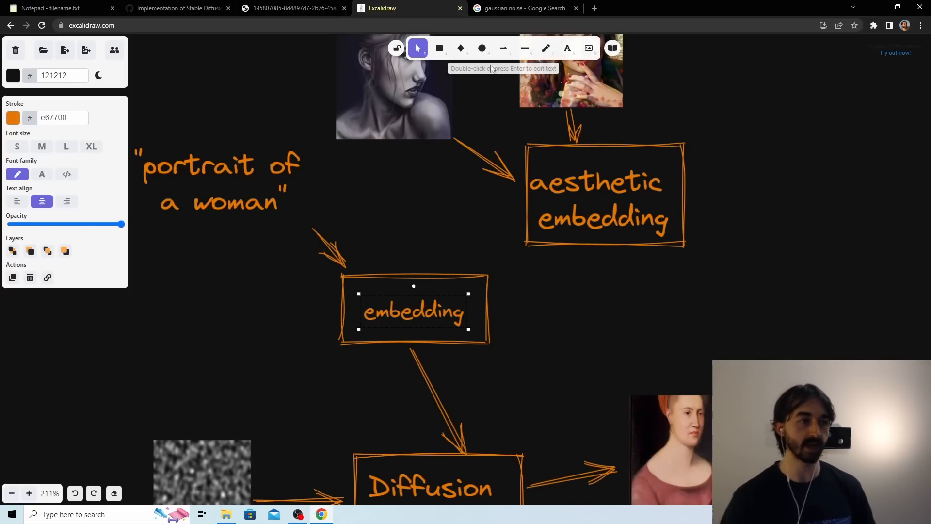
{"action": "key", "text": "a"}
{"action": "left_click_drag", "start_coordinate": [591, 245], "coordinate": [466, 453]}
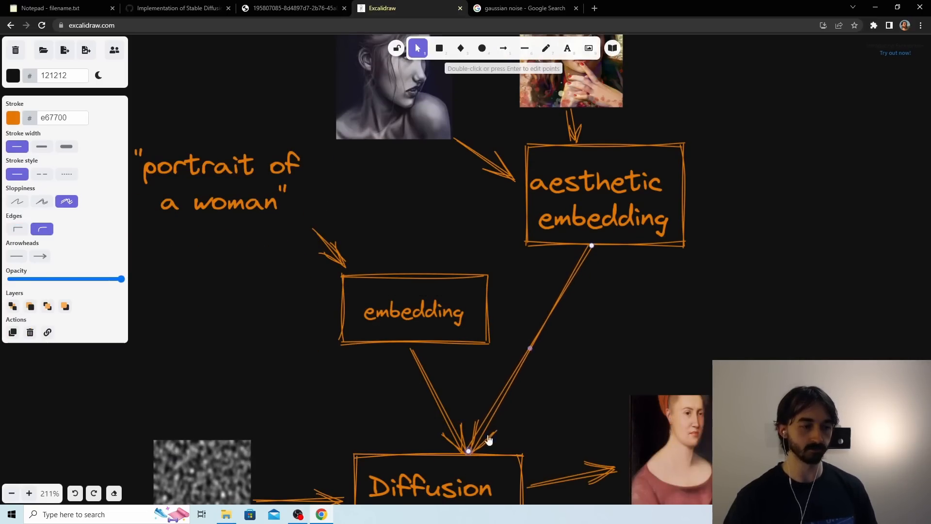
{"action": "left_click", "coordinate": [602, 368]}
Shift the output portrait slightly away from the Diffusion Model box and nudge the "portrait of a woman" text towards the embedding box.
{"action": "scroll", "coordinate": [601, 369], "scroll_direction": "down", "scroll_amount": 1}
{"action": "left_click_drag", "start_coordinate": [662, 380], "coordinate": [673, 365]}
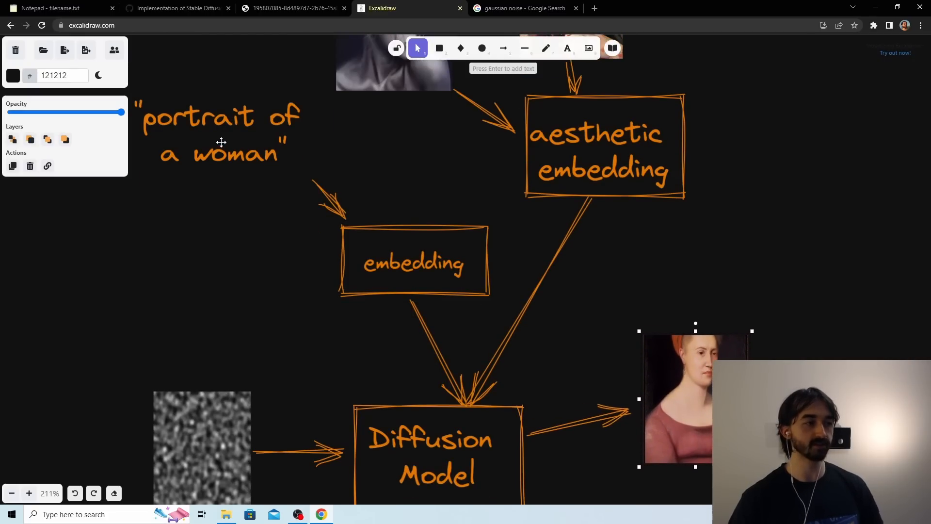
{"action": "left_click_drag", "start_coordinate": [222, 141], "coordinate": [228, 141]}
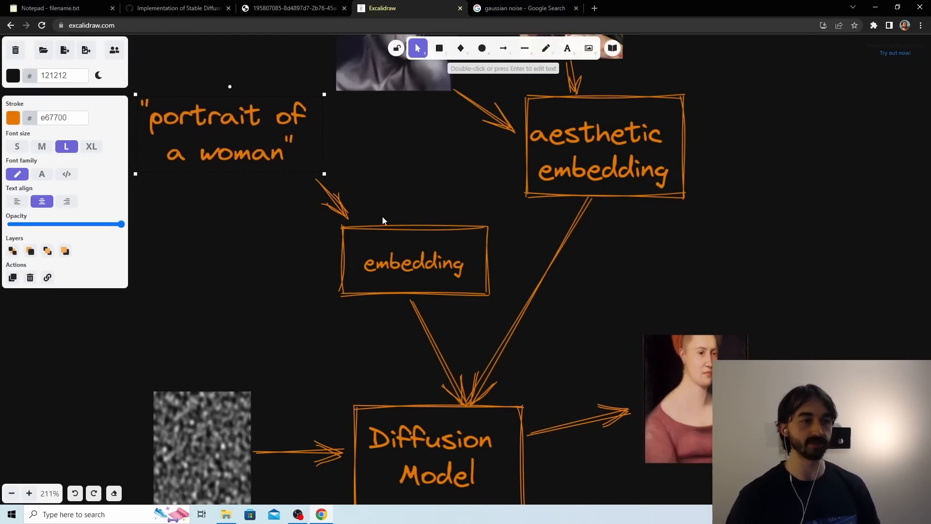
Delete the painted portrait at the end of the Diffusion Model's output arrow.
{"action": "scroll", "coordinate": [402, 193], "scroll_direction": "up", "scroll_amount": 3}
{"action": "scroll", "coordinate": [625, 238], "scroll_direction": "down", "scroll_amount": 4}
{"action": "left_click", "coordinate": [688, 308]}
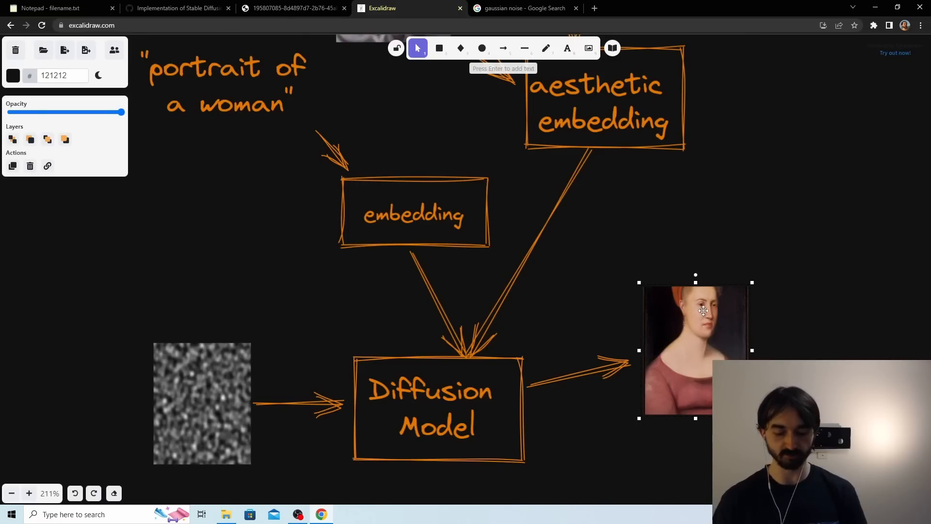
{"action": "key", "text": "Delete"}
Insert the black-and-white portrait from File Explorer, shrink it and place it by the Diffusion Model's output arrow.
{"action": "left_click", "coordinate": [226, 513]}
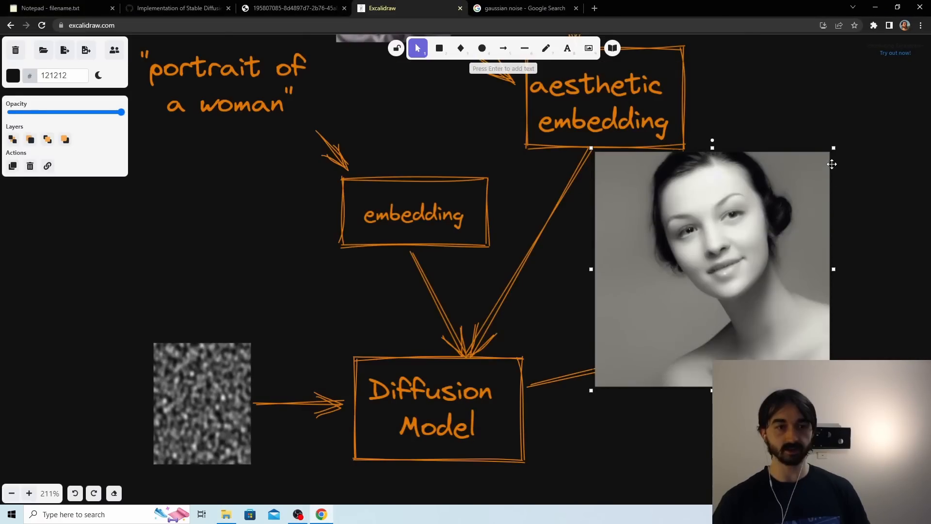
{"action": "left_click_drag", "start_coordinate": [832, 151], "coordinate": [772, 226]}
{"action": "left_click_drag", "start_coordinate": [803, 184], "coordinate": [794, 188]}
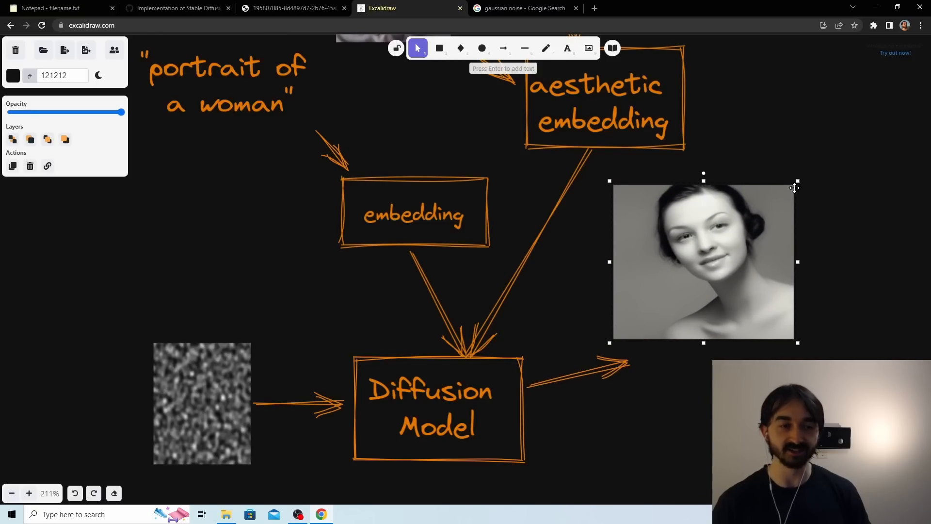
{"action": "mouse_move", "coordinate": [730, 251]}
{"action": "left_mouse_down"}
{"action": "mouse_move", "coordinate": [740, 279]}
{"action": "mouse_move", "coordinate": [737, 265]}
{"action": "left_mouse_up"}
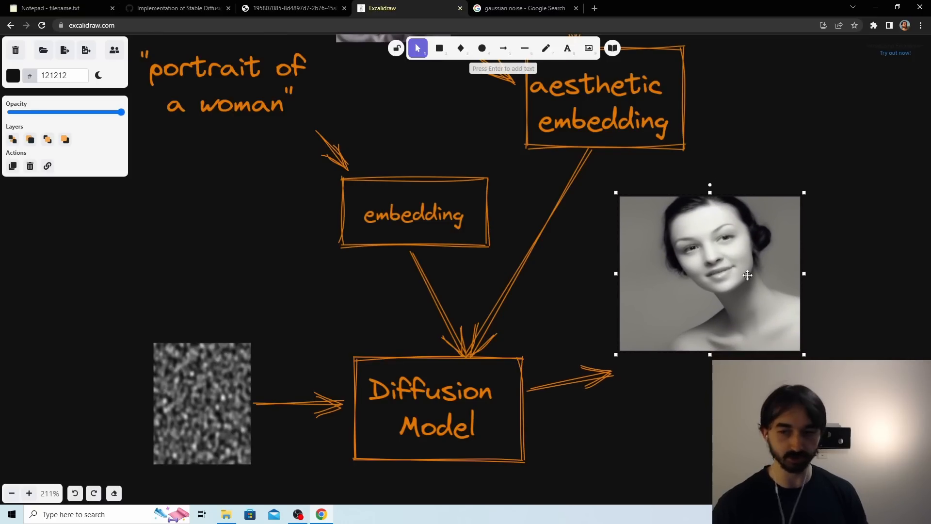
Review the whole diagram, from the reference portraits through the embeddings and Diffusion Model to the output image.
{"action": "scroll", "coordinate": [688, 298], "scroll_direction": "up", "scroll_amount": 2}
{"action": "key", "text": "ctrl+minus"}
{"action": "key", "text": "ctrl+minus"}
{"action": "key", "text": "ctrl+minus"}
{"action": "key", "text": "ctrl+minus"}
{"action": "key", "text": "ctrl+minus"}
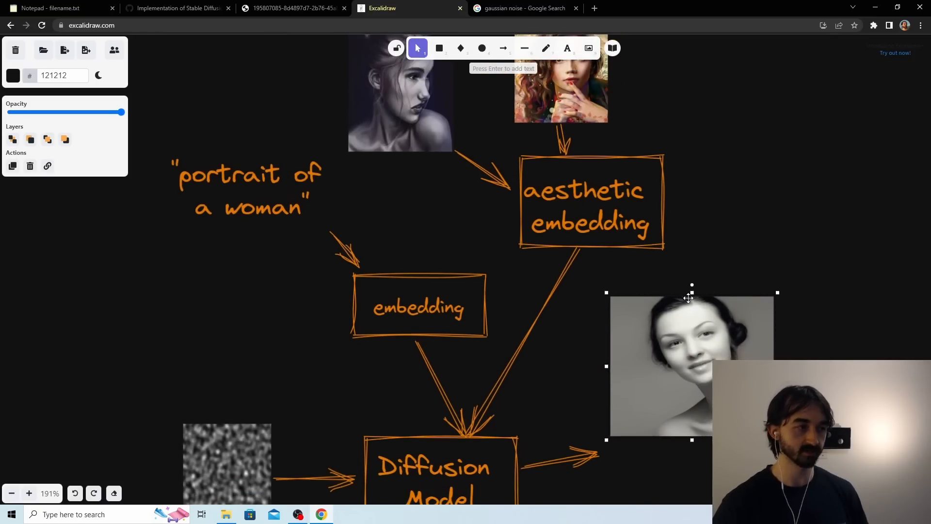
{"action": "scroll", "coordinate": [688, 298], "scroll_direction": "down", "scroll_amount": 2}
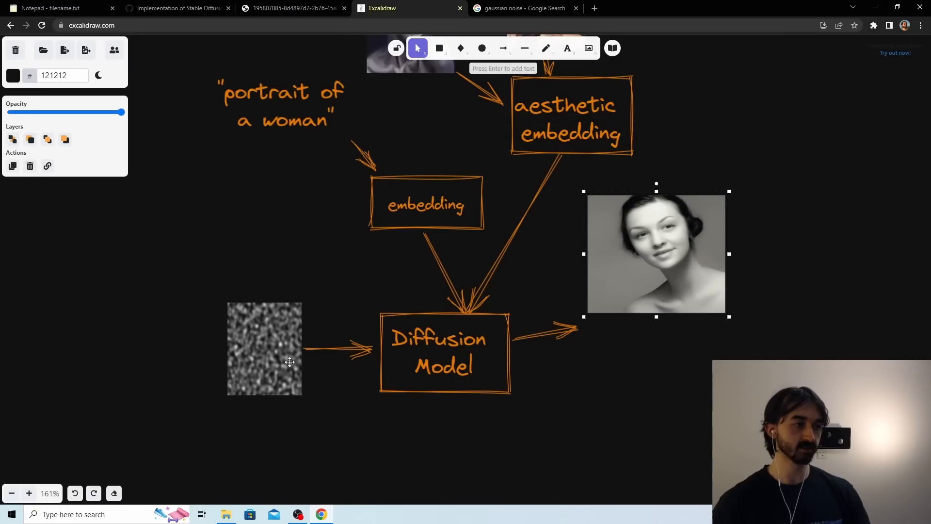
{"action": "scroll", "coordinate": [291, 363], "scroll_direction": "up", "scroll_amount": 2}
{"action": "scroll", "coordinate": [340, 234], "scroll_direction": "up", "scroll_amount": 2}
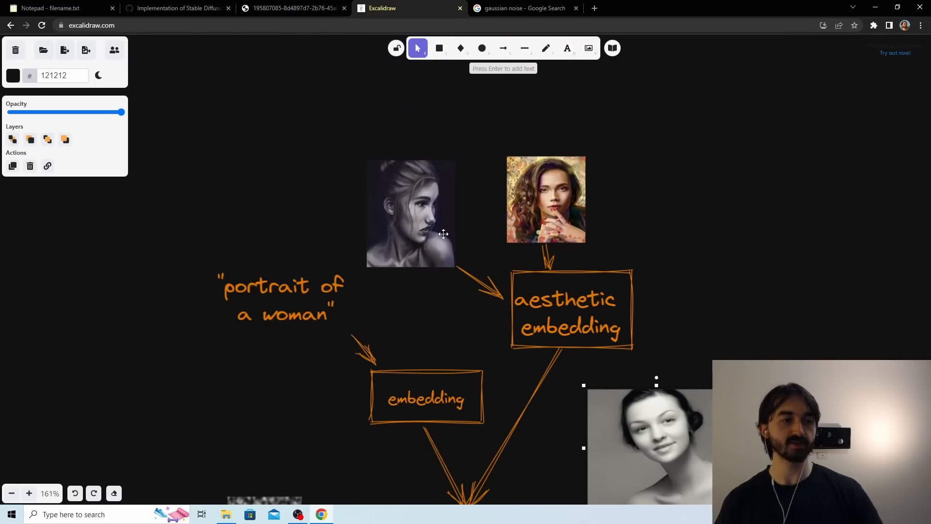
{"action": "scroll", "coordinate": [553, 228], "scroll_direction": "down", "scroll_amount": 1}
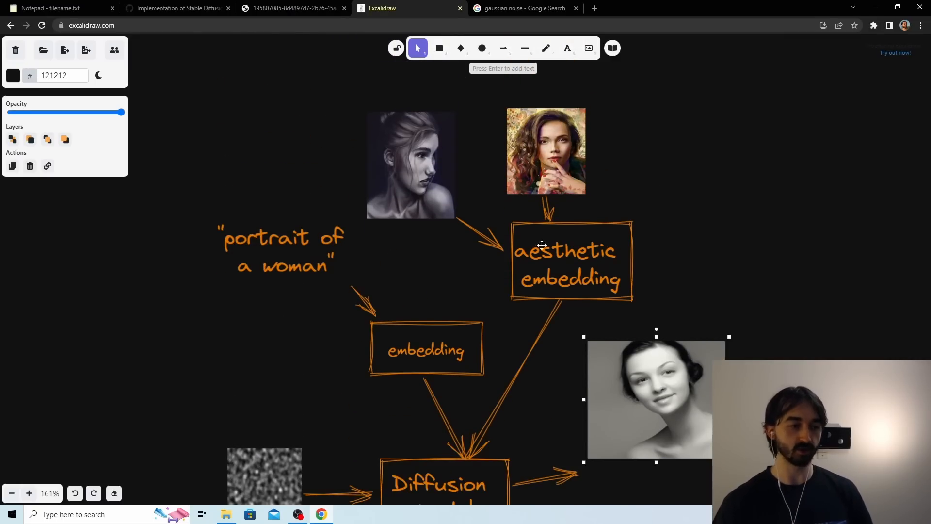
{"action": "scroll", "coordinate": [404, 376], "scroll_direction": "down", "scroll_amount": 4}
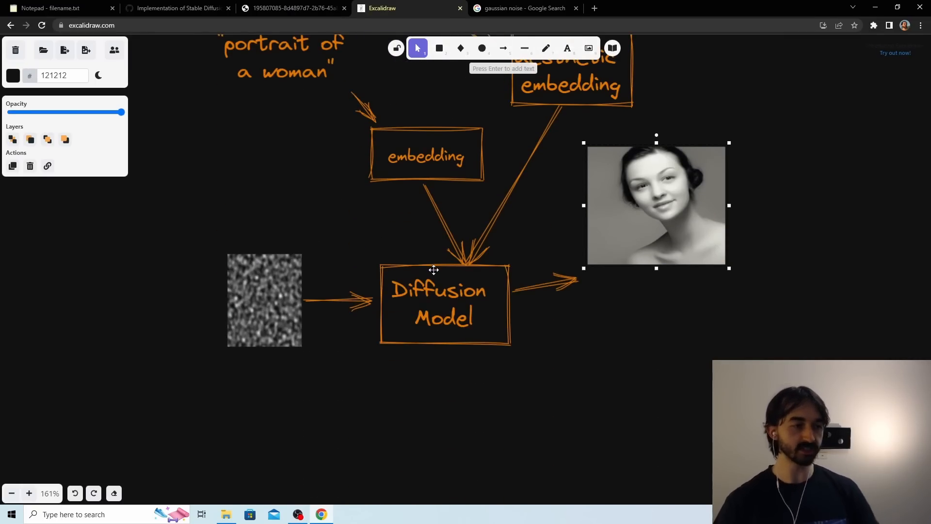
{"action": "scroll", "coordinate": [436, 270], "scroll_direction": "up", "scroll_amount": 3}
Nudge the embedding box slightly up and to the left, and adjust the aesthetic embedding label inside its box.
{"action": "left_click", "coordinate": [446, 284]}
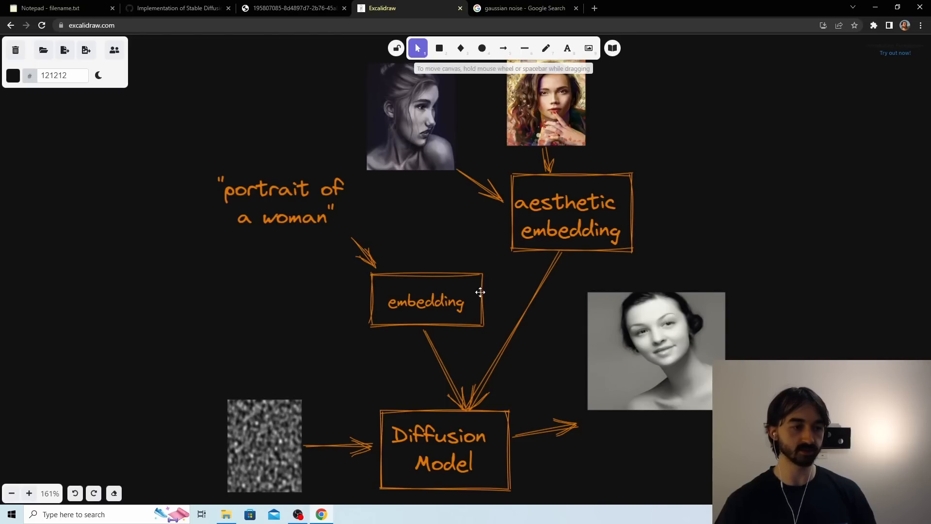
{"action": "mouse_move", "coordinate": [480, 292]}
{"action": "left_mouse_down"}
{"action": "mouse_move", "coordinate": [454, 287]}
{"action": "mouse_move", "coordinate": [477, 289]}
{"action": "left_mouse_up"}
{"action": "left_click", "coordinate": [540, 214]}
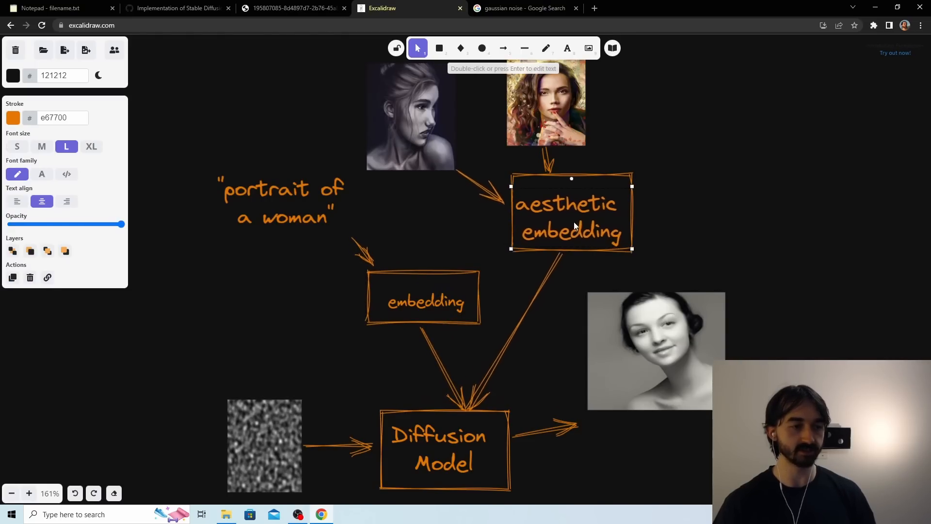
{"action": "left_click_drag", "start_coordinate": [574, 222], "coordinate": [575, 221]}
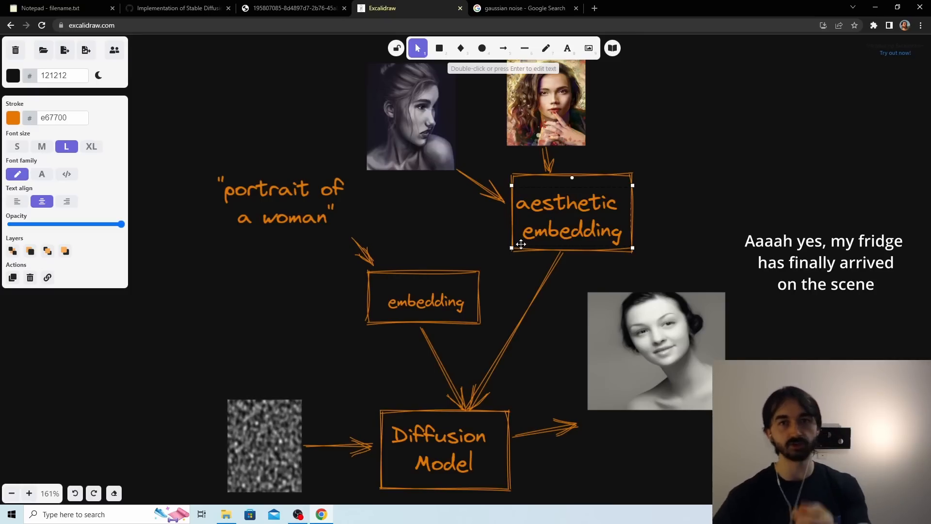
Move the black-and-white output portrait slightly up and farther from the Diffusion Model box.
{"action": "scroll", "coordinate": [552, 356], "scroll_direction": "down", "scroll_amount": 2}
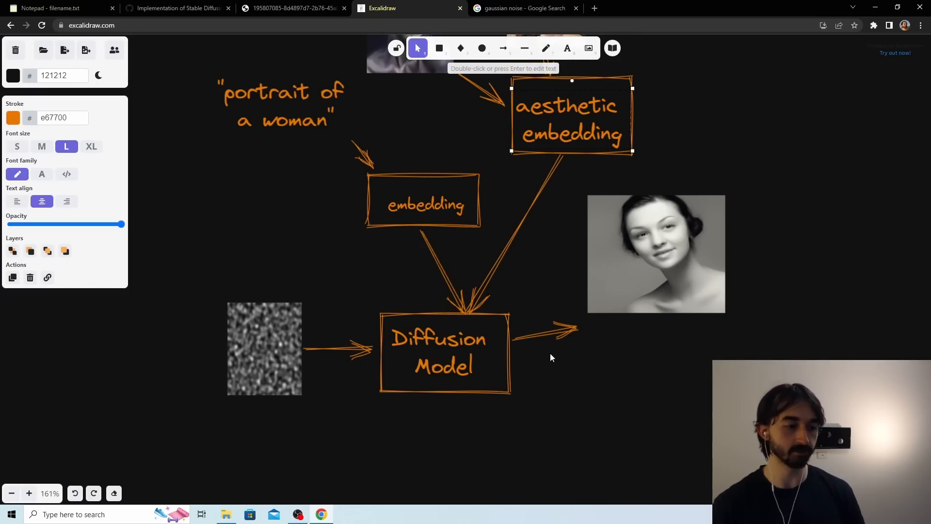
{"action": "left_click", "coordinate": [665, 254]}
{"action": "left_click_drag", "start_coordinate": [665, 254], "coordinate": [678, 220]}
{"action": "left_click", "coordinate": [714, 156]}
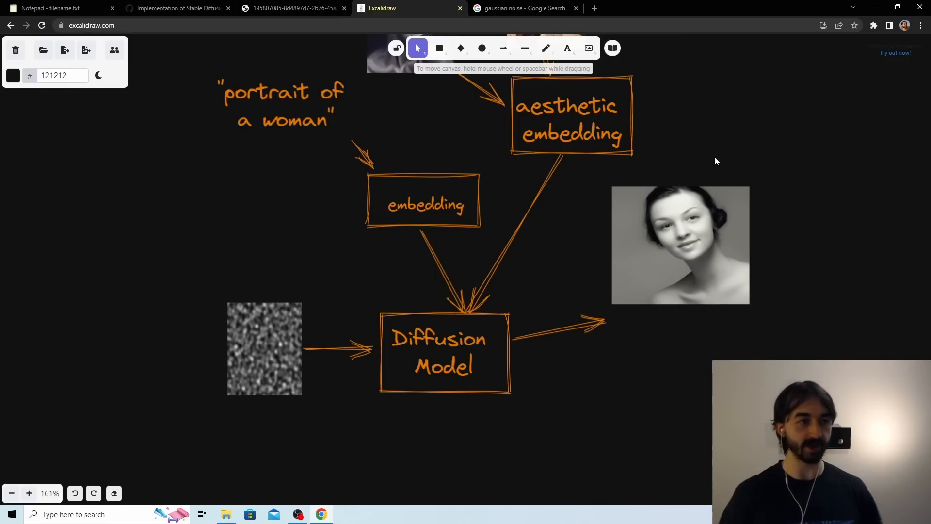
Move the two reference portraits closer together above the aesthetic embedding box.
{"action": "scroll", "coordinate": [599, 191], "scroll_direction": "up", "scroll_amount": 3}
{"action": "scroll", "coordinate": [633, 190], "scroll_direction": "down", "scroll_amount": 1}
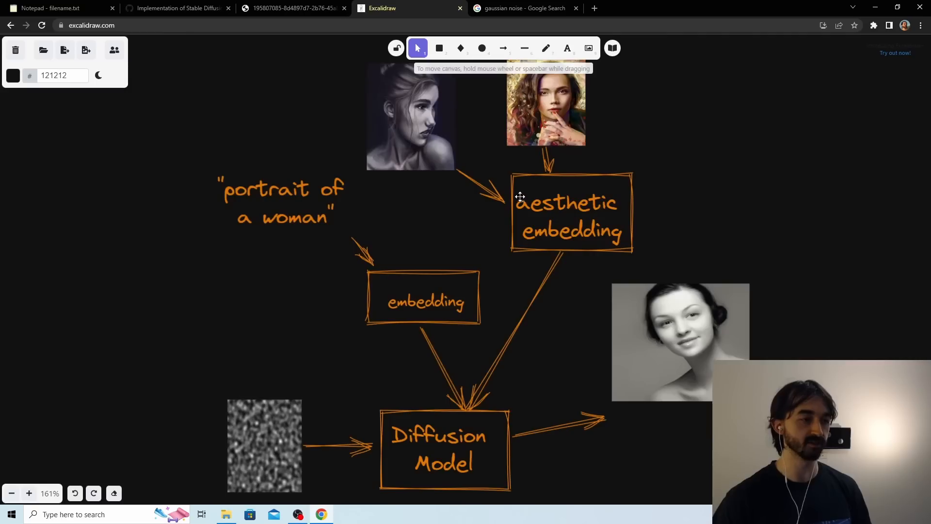
{"action": "scroll", "coordinate": [442, 150], "scroll_direction": "up", "scroll_amount": 1}
{"action": "left_click_drag", "start_coordinate": [414, 185], "coordinate": [439, 165]}
{"action": "left_click_drag", "start_coordinate": [539, 169], "coordinate": [560, 161]}
{"action": "left_click_drag", "start_coordinate": [464, 166], "coordinate": [487, 155]}
{"action": "left_click", "coordinate": [660, 153]}
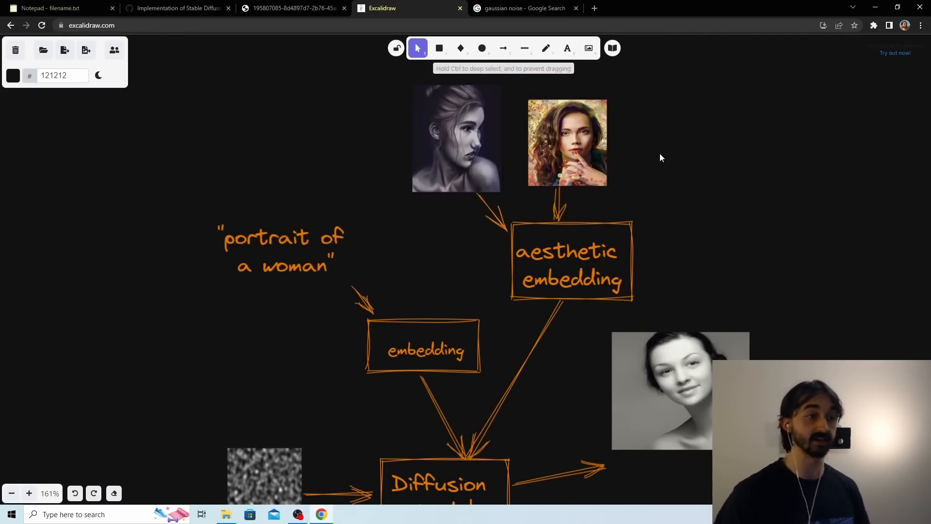
View image-1173.jpeg and image-0871.jpeg from the ghib folder in File Explorer, and close the viewer and folder.
{"action": "scroll", "coordinate": [696, 49], "scroll_direction": "up", "scroll_amount": 1}
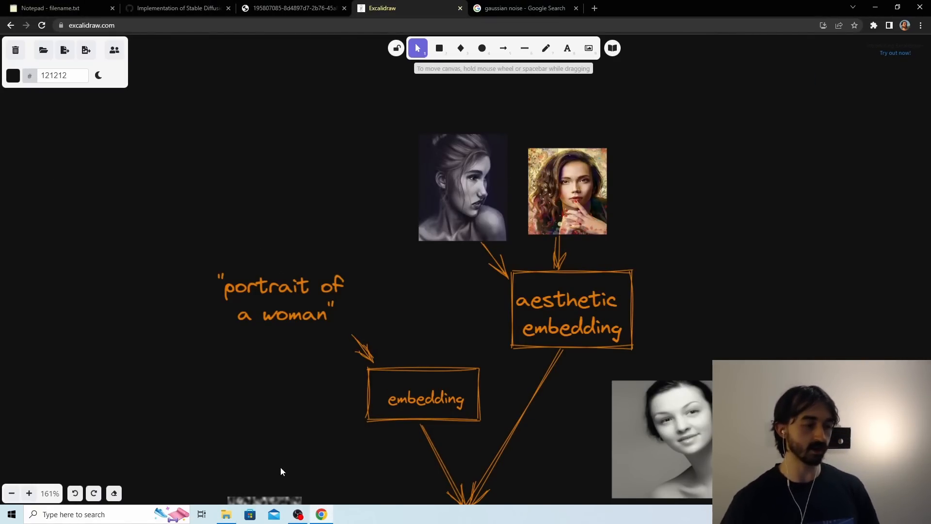
{"action": "left_click", "coordinate": [227, 513]}
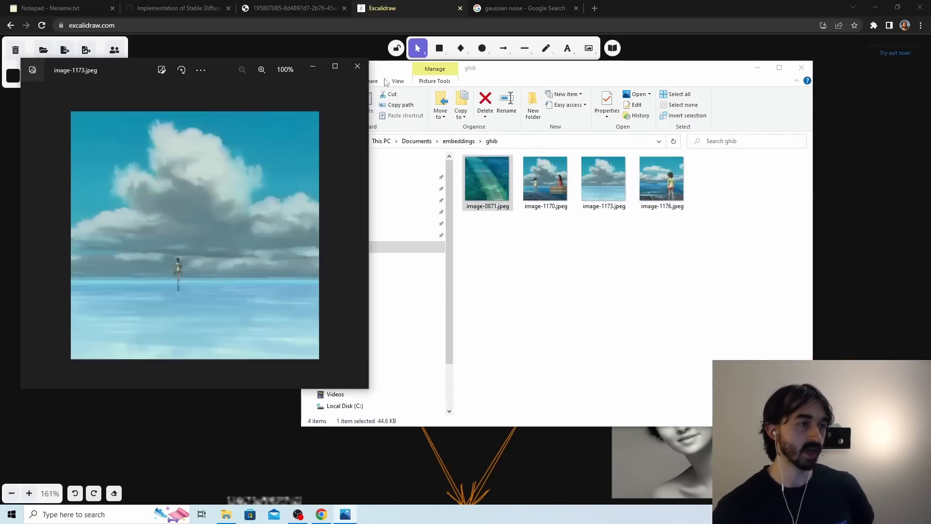
{"action": "left_click", "coordinate": [357, 66]}
{"action": "double_click", "coordinate": [497, 191]}
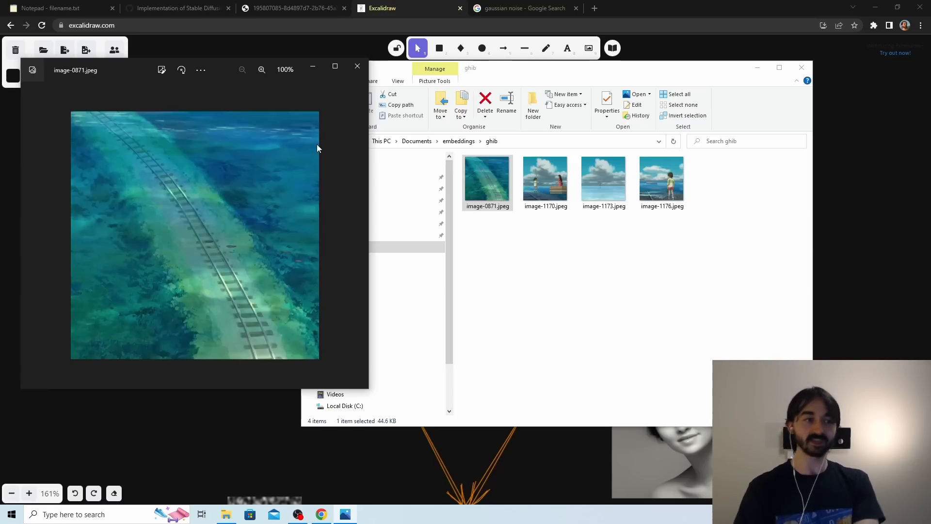
{"action": "left_click", "coordinate": [357, 65]}
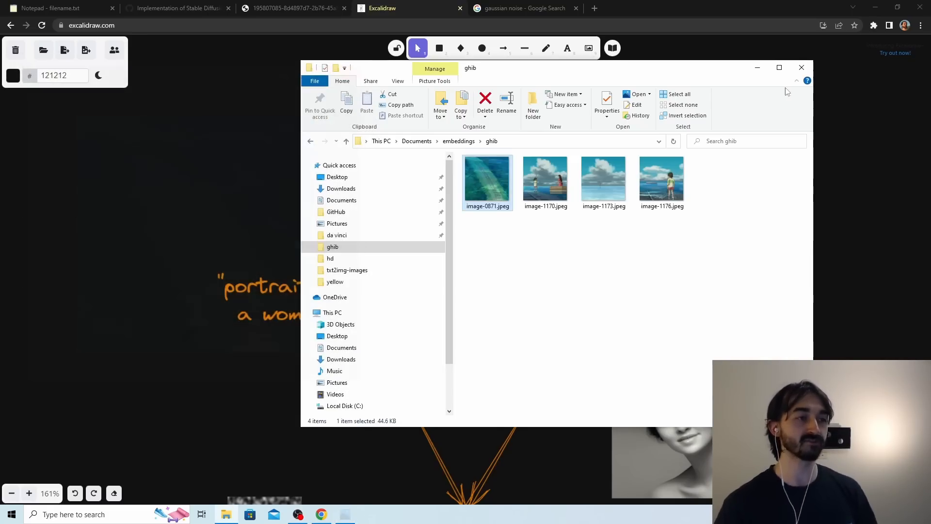
{"action": "left_click", "coordinate": [801, 67]}
Move the "portrait of a woman" text slightly outward and place the railway-track image over the two reference portraits.
{"action": "scroll", "coordinate": [528, 276], "scroll_direction": "down", "scroll_amount": 3}
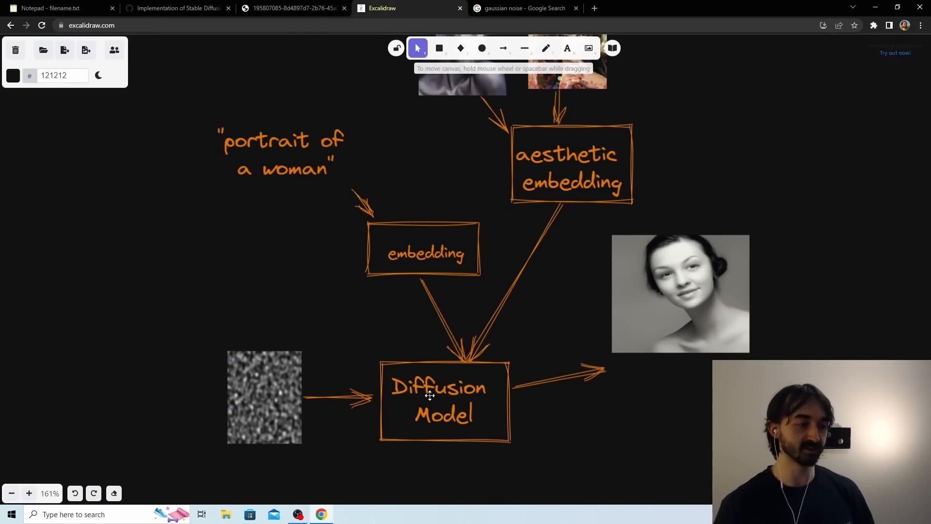
{"action": "left_click_drag", "start_coordinate": [278, 167], "coordinate": [269, 171]}
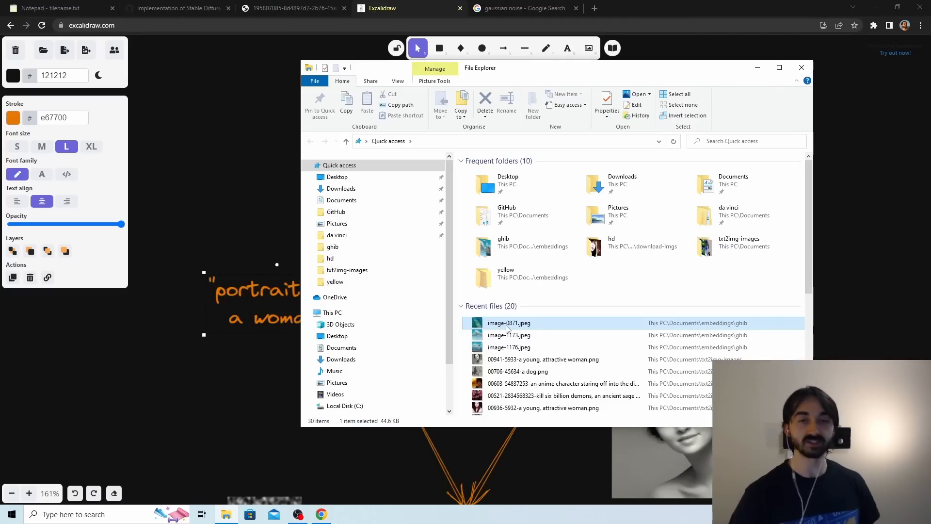
{"action": "left_click_drag", "start_coordinate": [506, 326], "coordinate": [541, 201]}
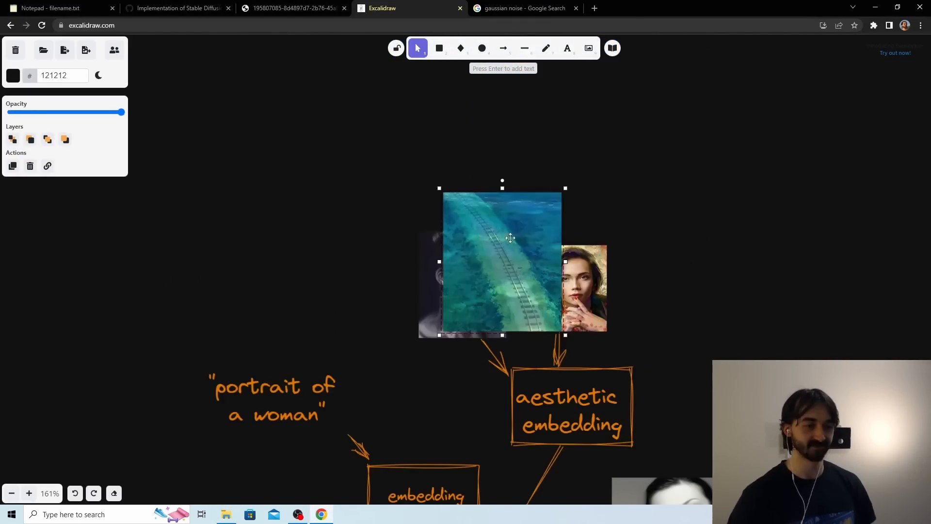
{"action": "scroll", "coordinate": [558, 247], "scroll_direction": "down", "scroll_amount": 5}
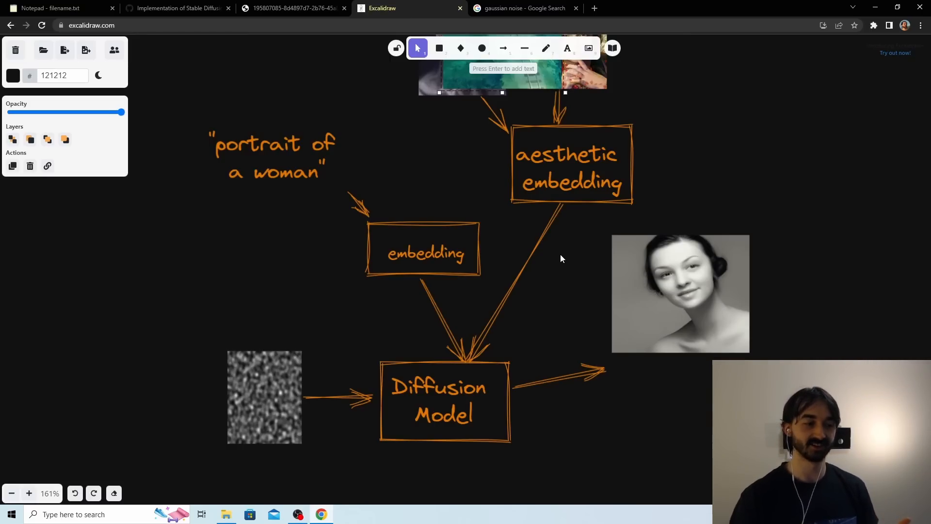
Move the Diffusion Model box slightly up and towards the output portrait, and select the colour reference portrait.
{"action": "left_click_drag", "start_coordinate": [480, 386], "coordinate": [519, 377]}
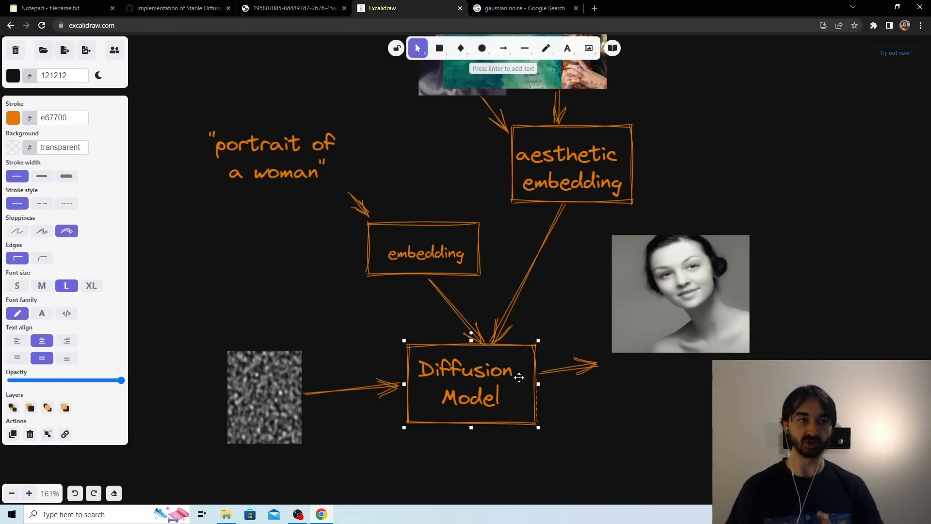
{"action": "scroll", "coordinate": [574, 189], "scroll_direction": "up", "scroll_amount": 2}
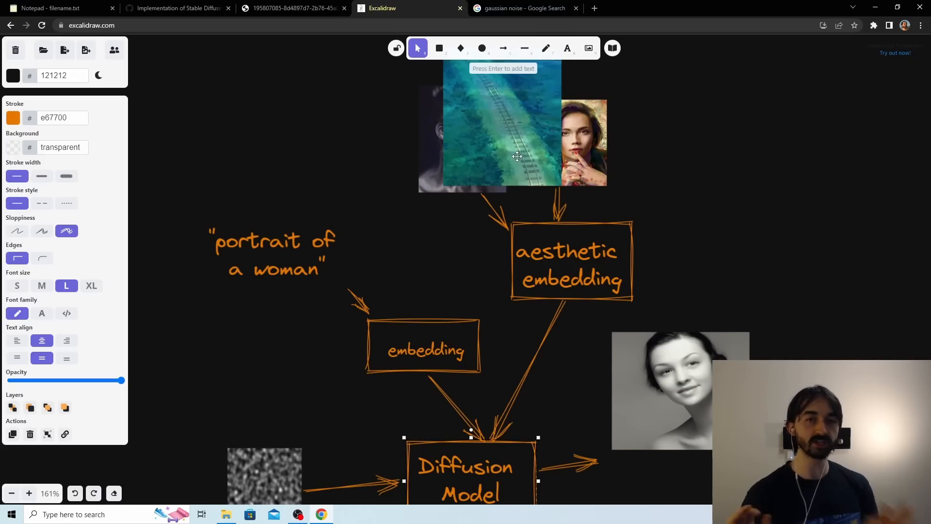
{"action": "scroll", "coordinate": [517, 156], "scroll_direction": "down", "scroll_amount": 3}
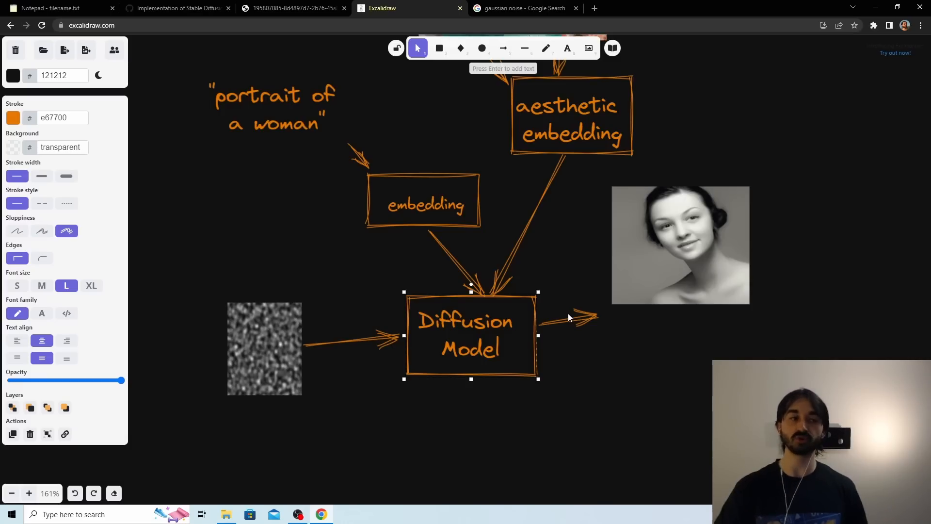
{"action": "scroll", "coordinate": [568, 314], "scroll_direction": "up", "scroll_amount": 4}
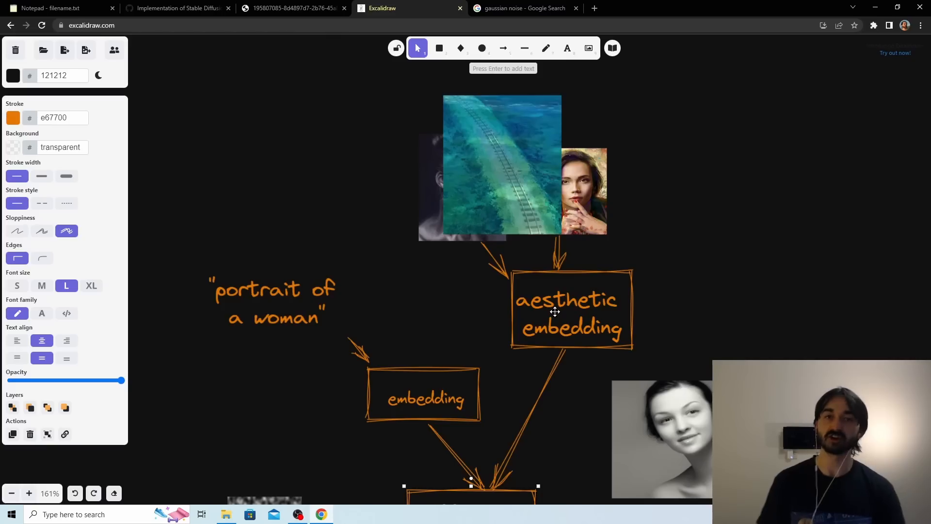
{"action": "left_click", "coordinate": [588, 216]}
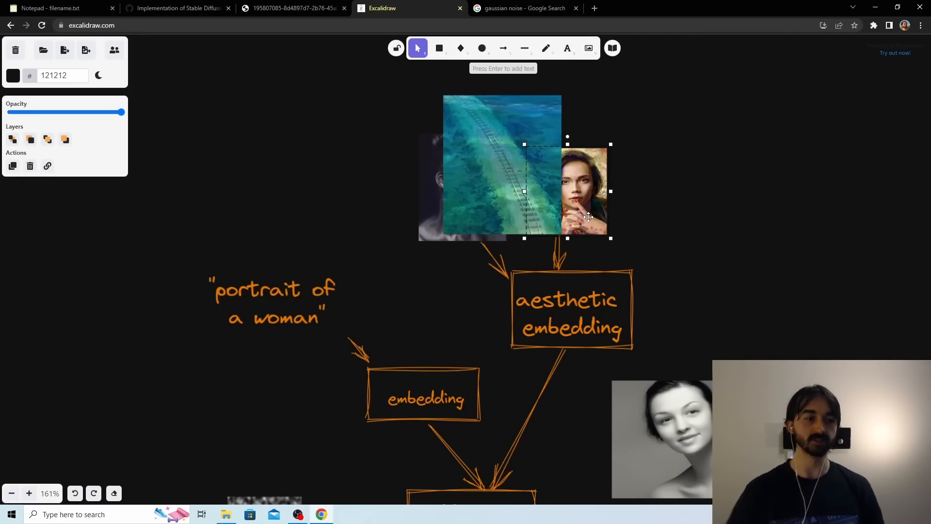
Examine how the prompt embedding, aesthetic embedding and noise image feed the Diffusion Model and its output portrait in the diagram.
{"action": "scroll", "coordinate": [558, 227], "scroll_direction": "down", "scroll_amount": 3}
{"action": "left_click", "coordinate": [509, 381]}
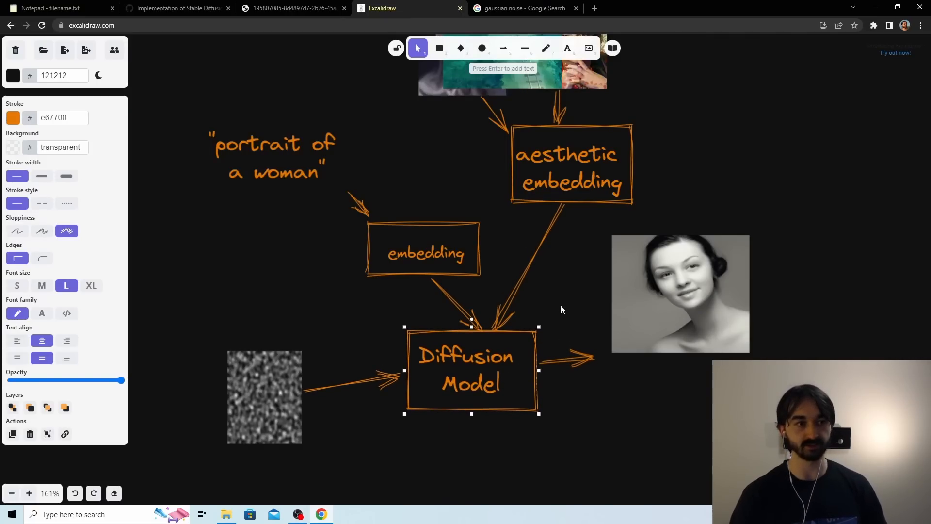
{"action": "scroll", "coordinate": [561, 304], "scroll_direction": "up", "scroll_amount": 2}
{"action": "mouse_move", "coordinate": [563, 283]}
{"action": "left_mouse_down"}
{"action": "mouse_move", "coordinate": [555, 294]}
{"action": "mouse_move", "coordinate": [566, 277]}
{"action": "left_mouse_up"}
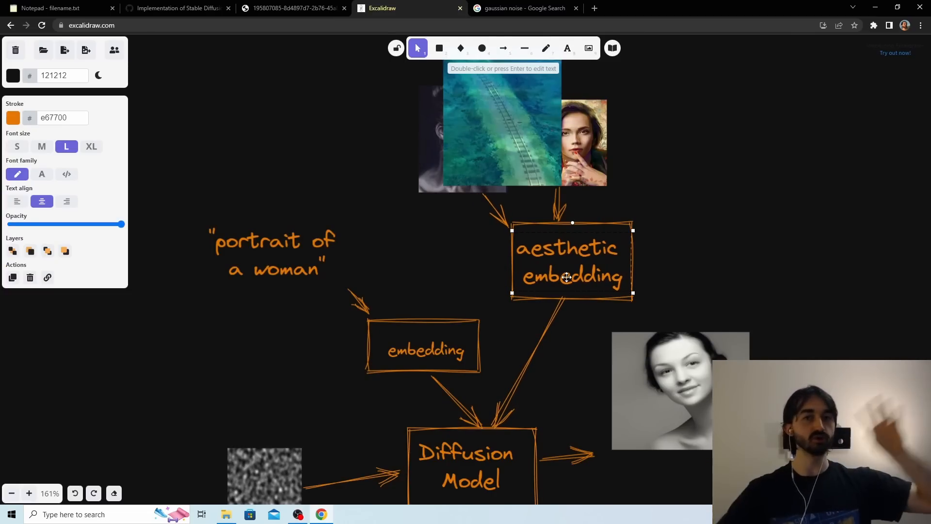
{"action": "left_click", "coordinate": [746, 221]}
{"action": "scroll", "coordinate": [746, 221], "scroll_direction": "down", "scroll_amount": 1}
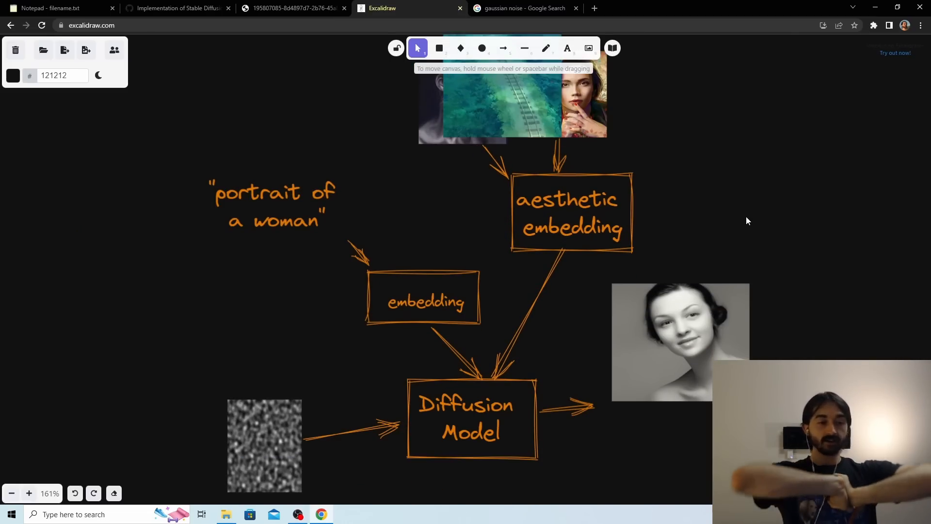
{"action": "scroll", "coordinate": [752, 214], "scroll_direction": "down", "scroll_amount": 3}
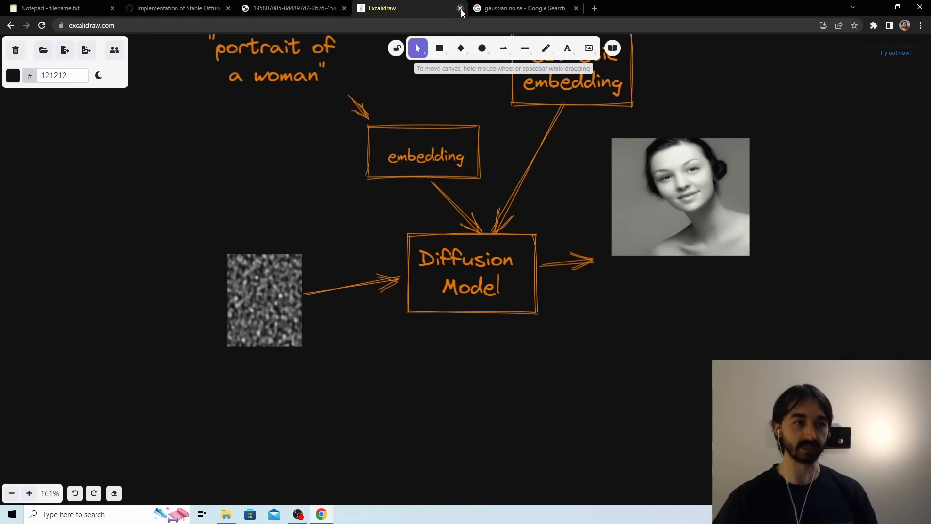
{"action": "scroll", "coordinate": [470, 77], "scroll_direction": "up", "scroll_amount": 3}
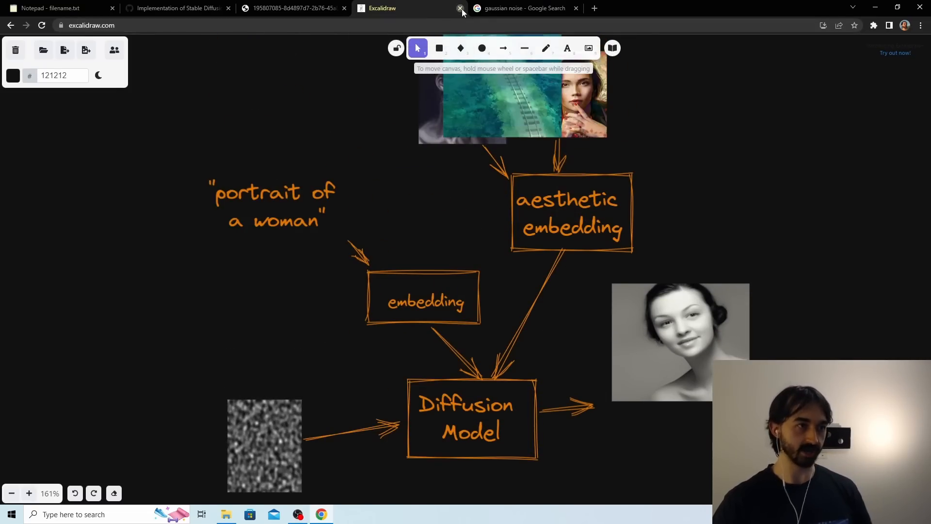
Close the Excalidraw and gaussian noise search pages, and open the AUTOMATIC1111/stable-diffusion-webui repository on GitHub.
{"action": "left_click", "coordinate": [460, 8]}
{"action": "middle_click", "coordinate": [429, 5]}
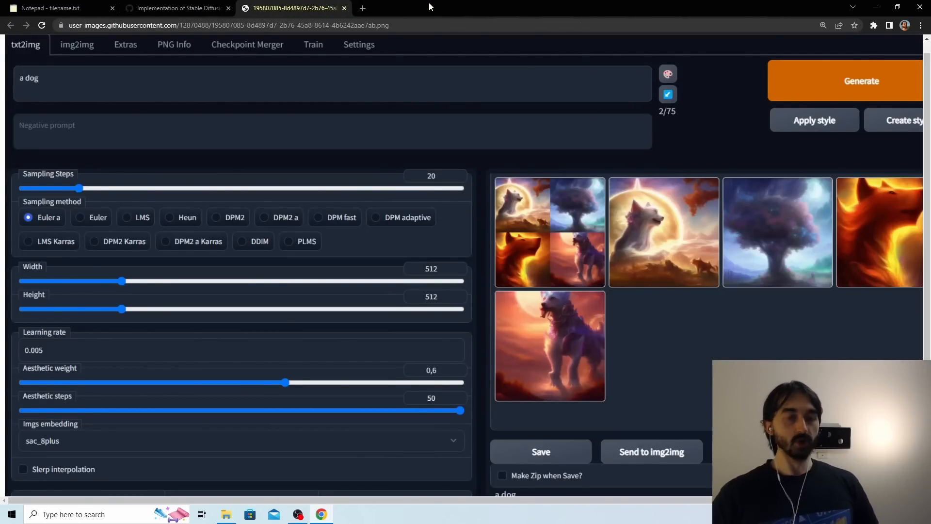
{"action": "left_click", "coordinate": [363, 8]}
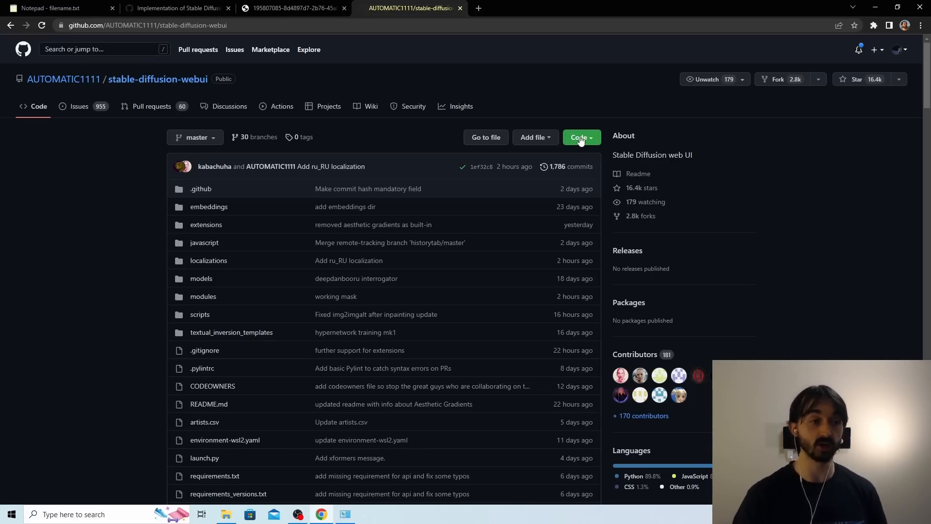
Download GitHub Desktop for Windows (64bit) from desktop.github.com, run its installer, and close the launched app.
{"action": "left_click", "coordinate": [479, 8]}
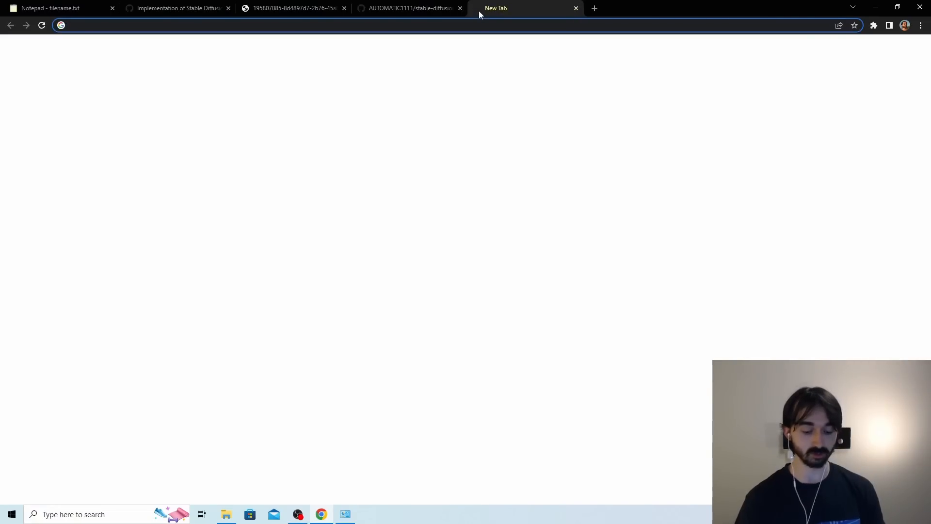
{"action": "type", "text": "github.com"}
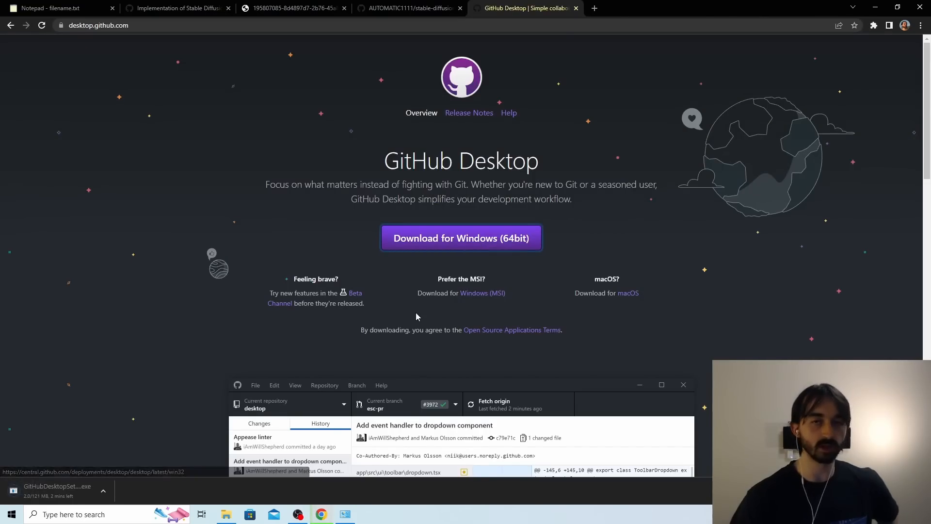
{"action": "left_click", "coordinate": [431, 7]}
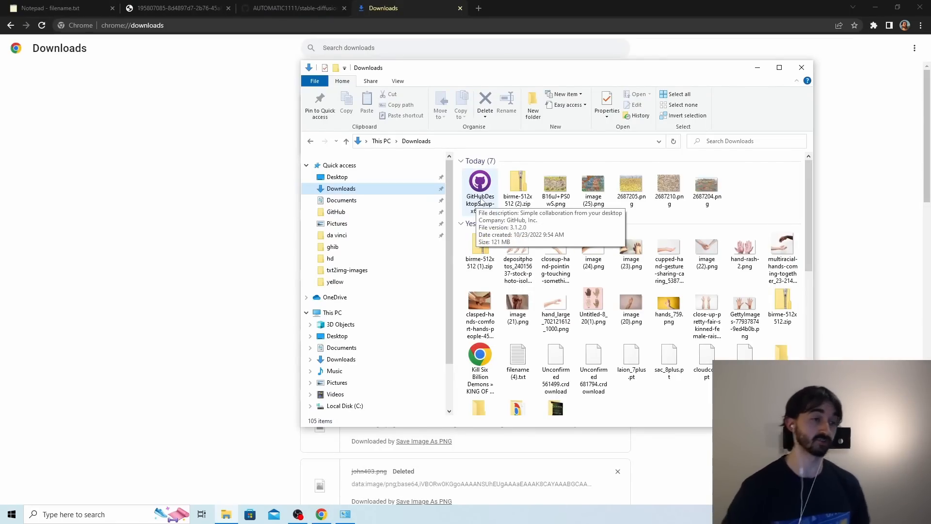
{"action": "double_click", "coordinate": [480, 199]}
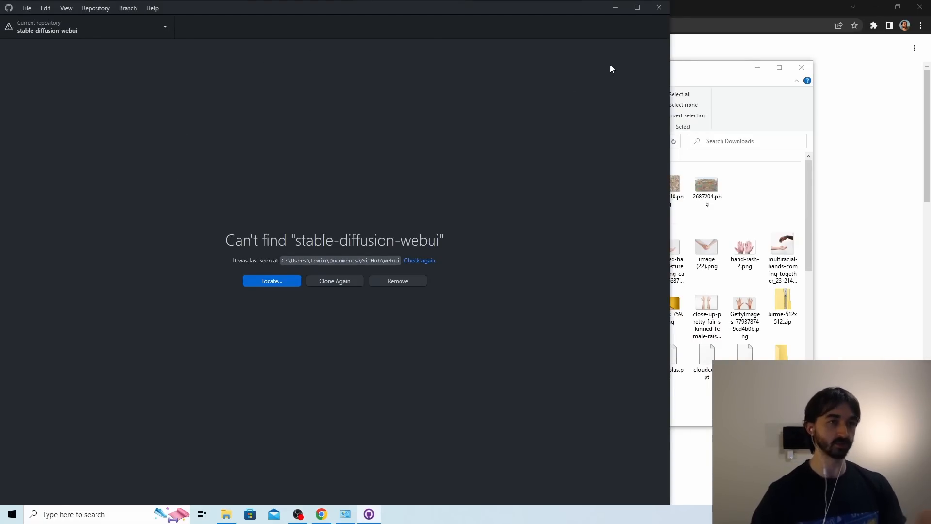
{"action": "left_click", "coordinate": [658, 7]}
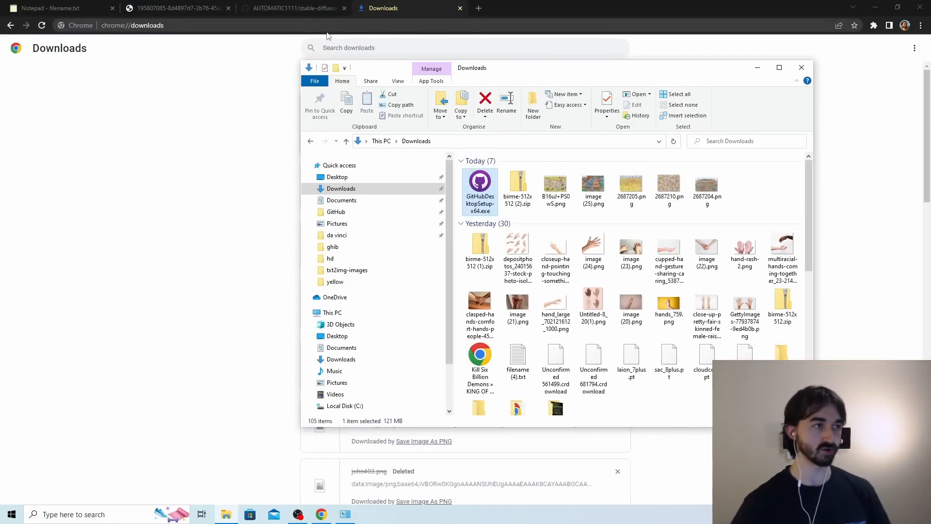
Open the stable-diffusion-webui repository from its GitHub page in GitHub Desktop and clone it again.
{"action": "left_click", "coordinate": [289, 8]}
{"action": "left_click", "coordinate": [589, 136]}
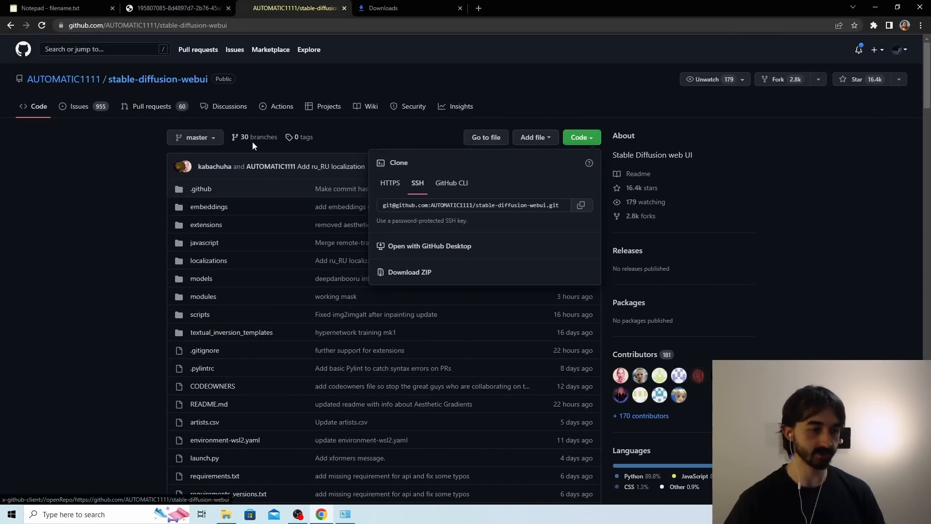
{"action": "left_click", "coordinate": [429, 247]}
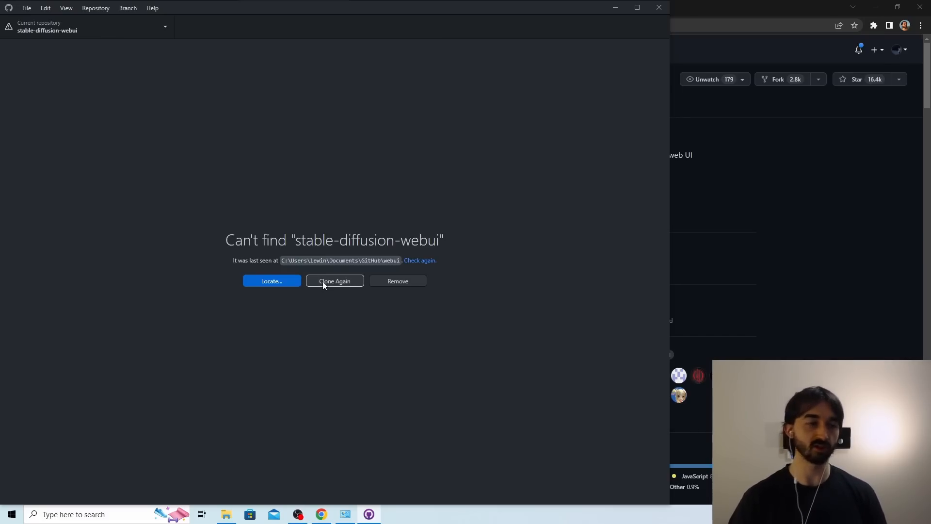
{"action": "left_click", "coordinate": [322, 281]}
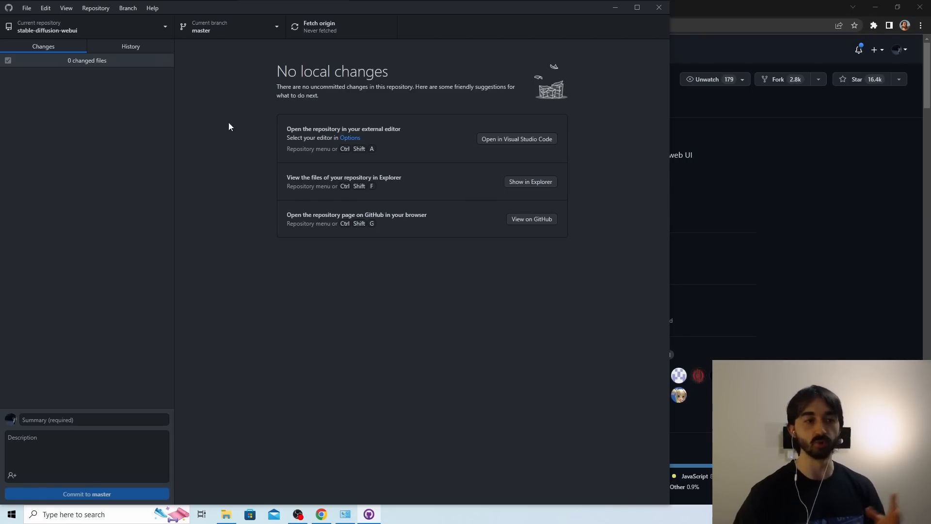
Show the cloned repository in File Explorer and look through the webui folder inside Documents\GitHub.
{"action": "left_click", "coordinate": [514, 184]}
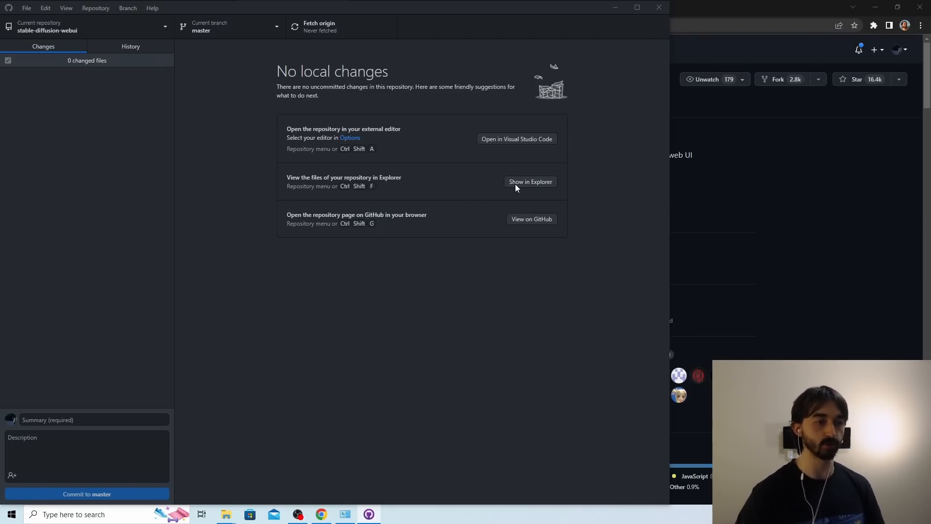
{"action": "scroll", "coordinate": [539, 354], "scroll_direction": "down", "scroll_amount": 1}
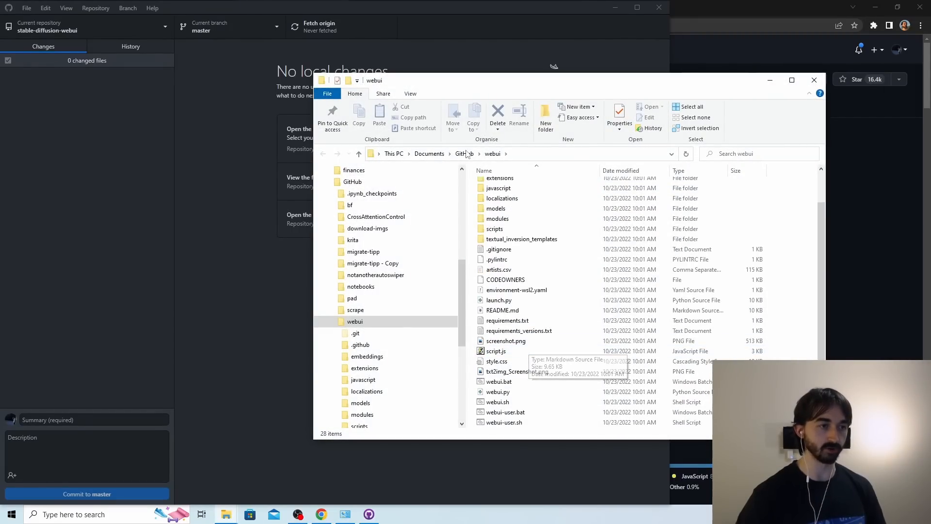
{"action": "left_click", "coordinate": [464, 154]}
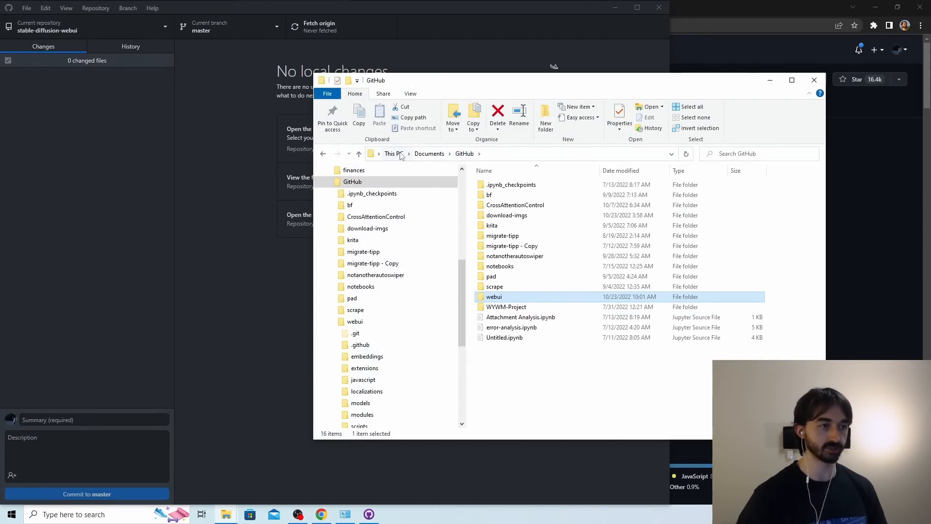
{"action": "double_click", "coordinate": [513, 297]}
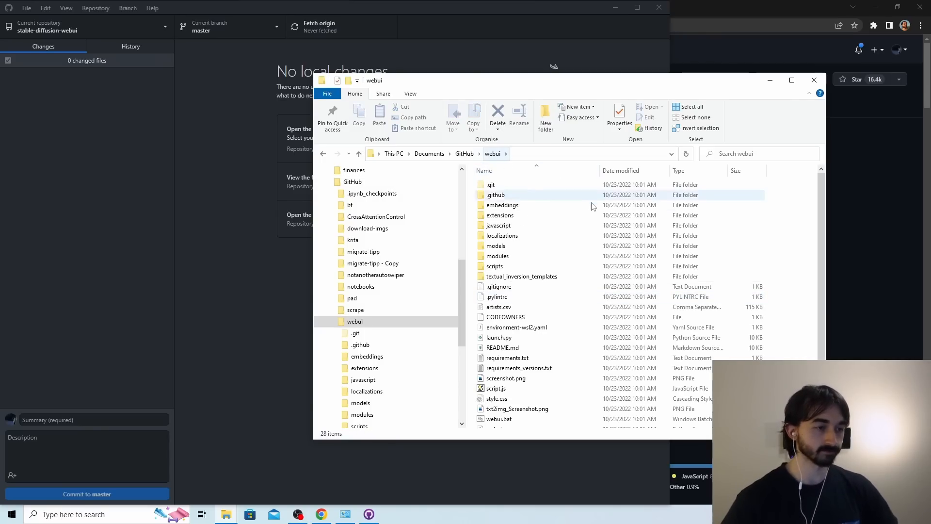
{"action": "scroll", "coordinate": [566, 229], "scroll_direction": "down", "scroll_amount": 1}
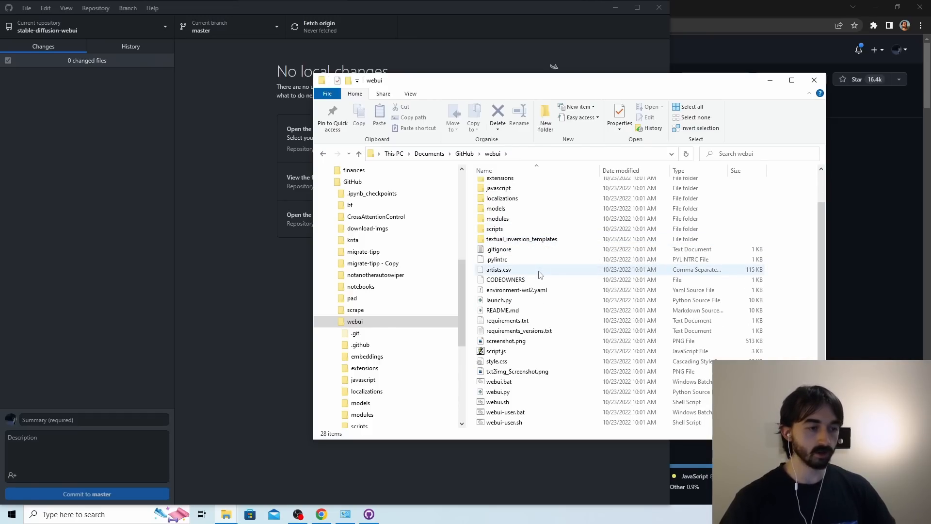
Return to the repository page in the browser and open the Dependencies page linked from the Windows installation step about model.ckpt.
{"action": "left_click", "coordinate": [673, 50]}
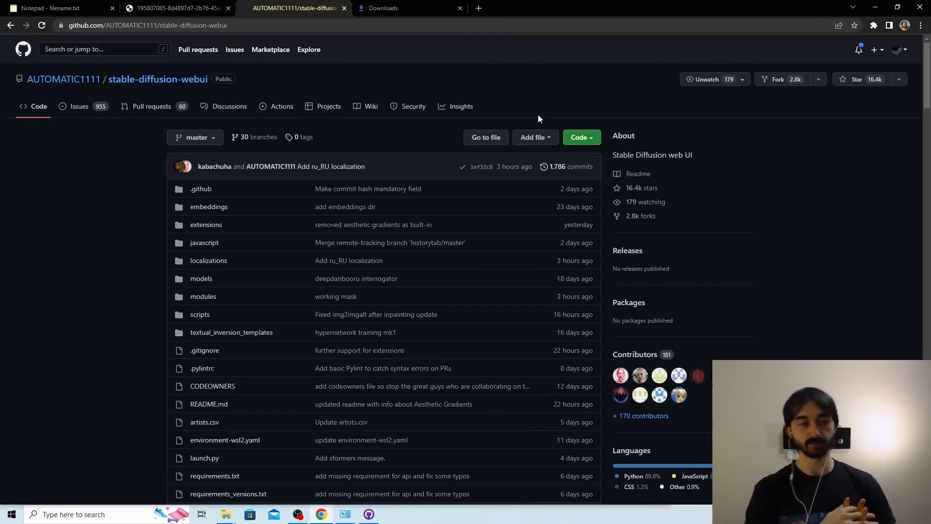
{"action": "scroll", "coordinate": [476, 102], "scroll_direction": "down", "scroll_amount": 15}
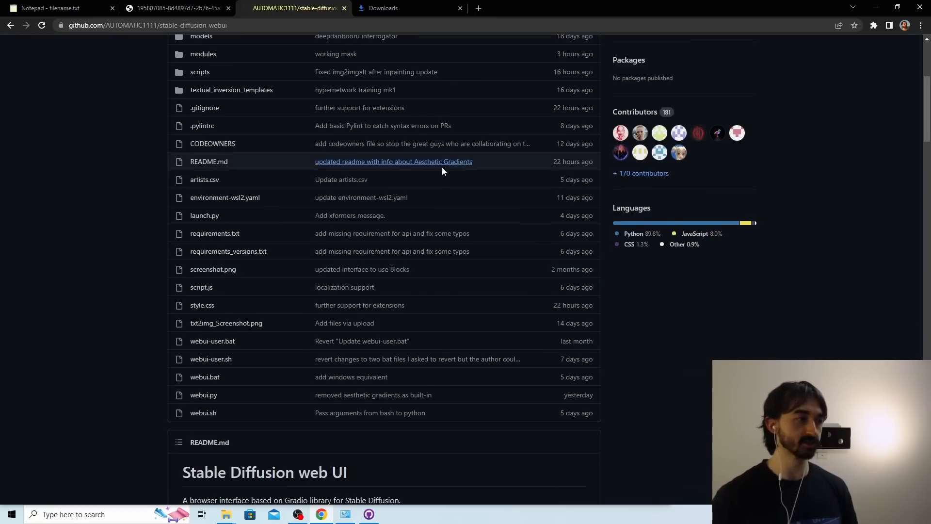
{"action": "scroll", "coordinate": [417, 202], "scroll_direction": "down", "scroll_amount": 20}
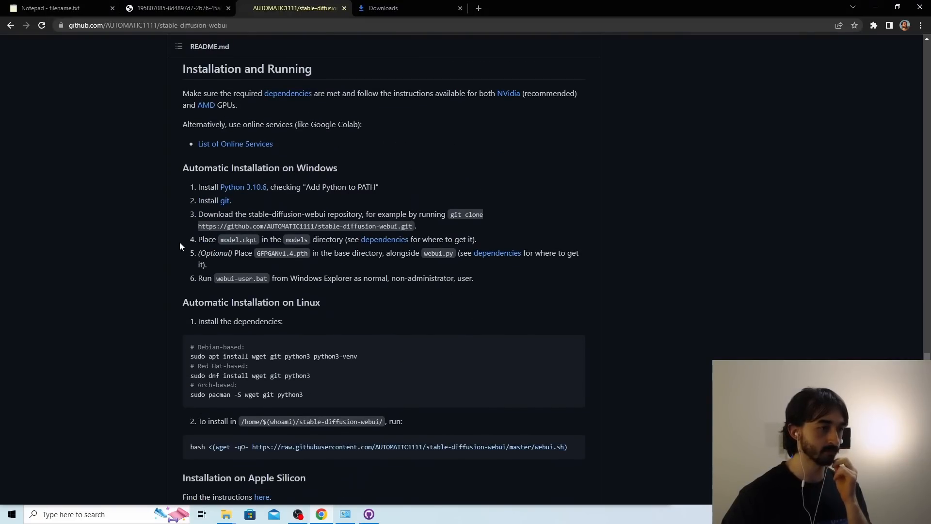
{"action": "left_click", "coordinate": [398, 246]}
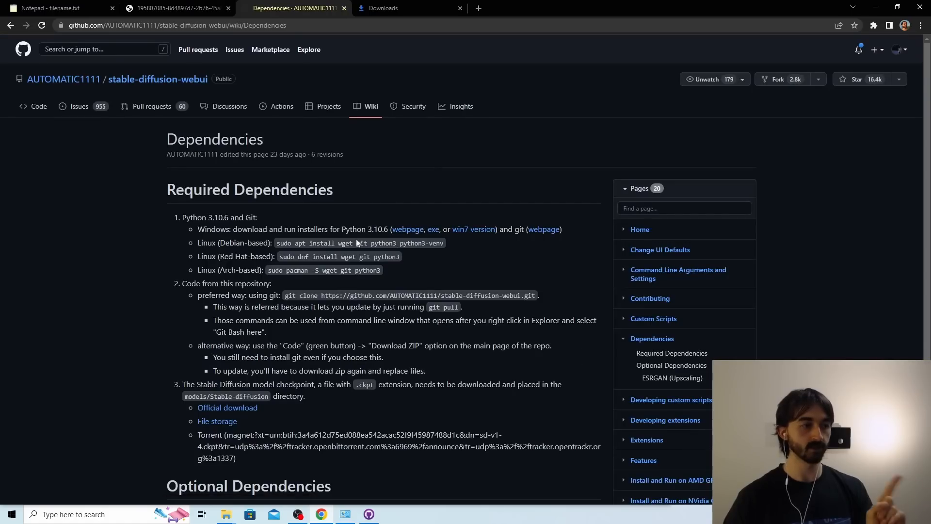
Open the official download page for the Stable Diffusion checkpoint on Hugging Face and examine its weights section.
{"action": "scroll", "coordinate": [301, 305], "scroll_direction": "down", "scroll_amount": 1}
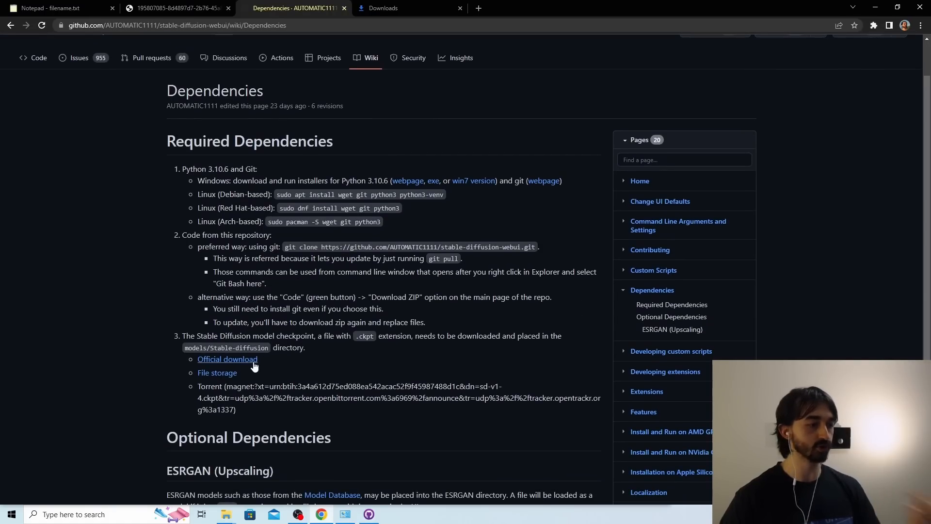
{"action": "left_click", "coordinate": [253, 365]}
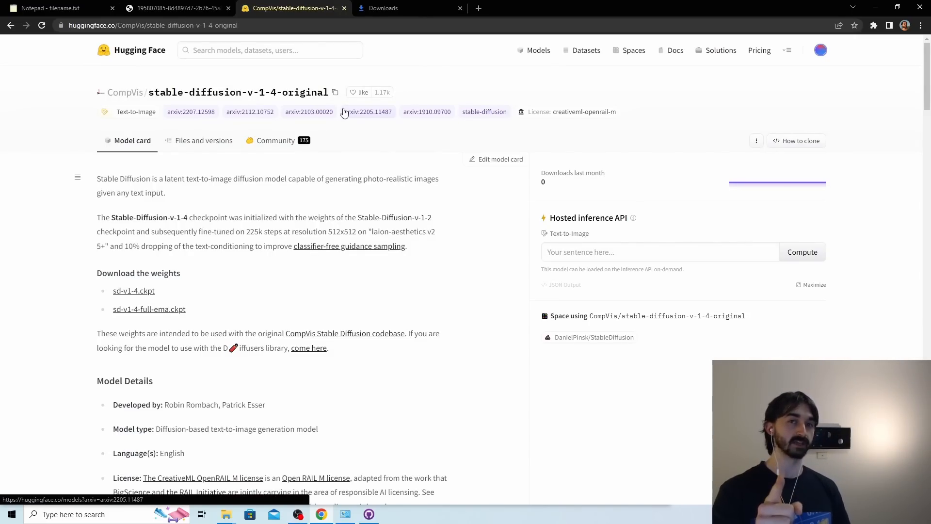
{"action": "scroll", "coordinate": [150, 153], "scroll_direction": "down", "scroll_amount": 3}
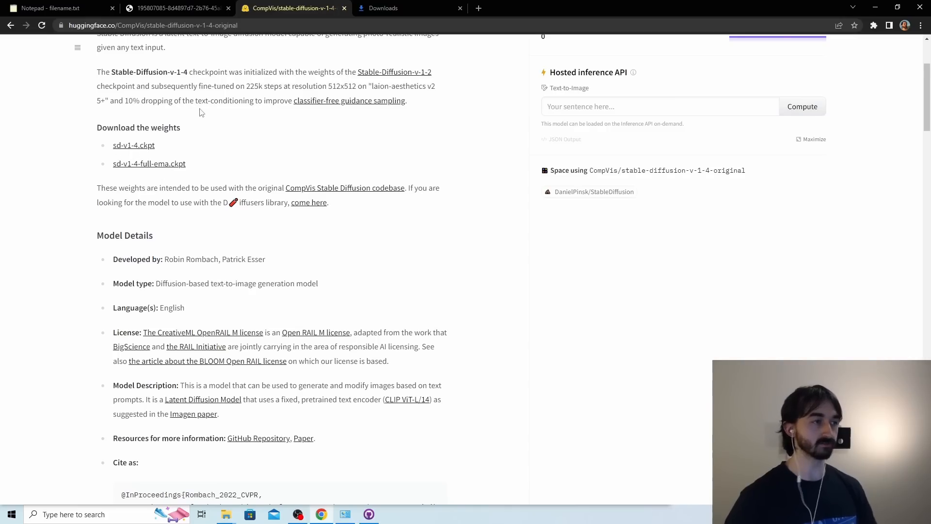
{"action": "scroll", "coordinate": [202, 113], "scroll_direction": "up", "scroll_amount": 2}
{"action": "scroll", "coordinate": [237, 205], "scroll_direction": "up", "scroll_amount": 1}
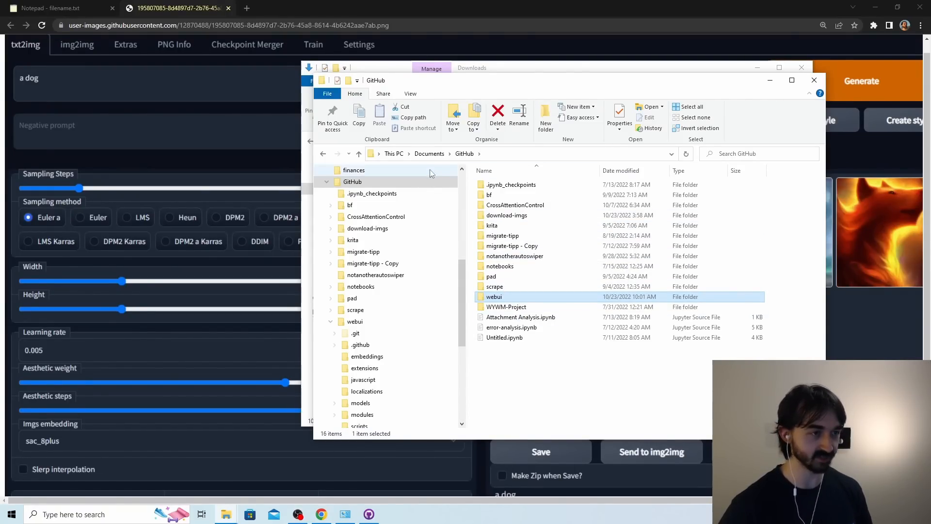
Open the sd-models folder in Documents and select model.ckpt.
{"action": "left_click", "coordinate": [429, 153]}
{"action": "double_click", "coordinate": [513, 274]}
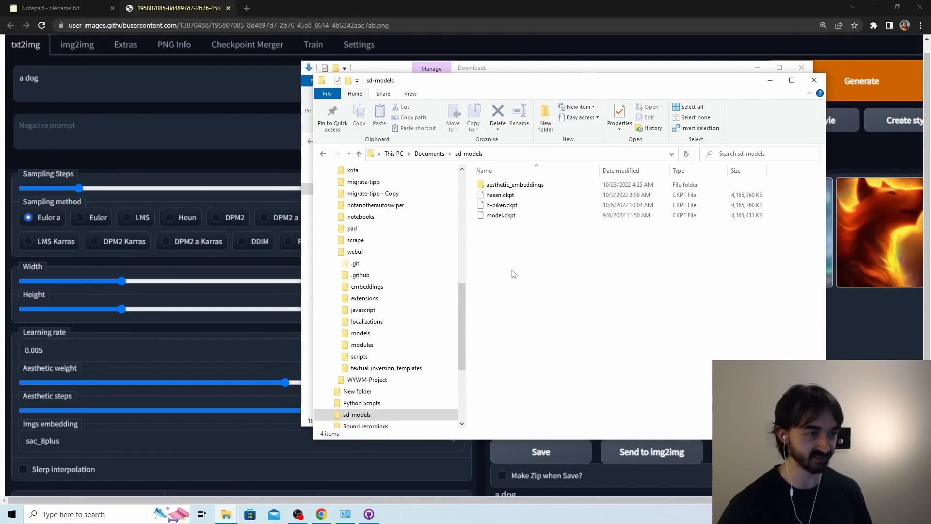
{"action": "left_click", "coordinate": [518, 218]}
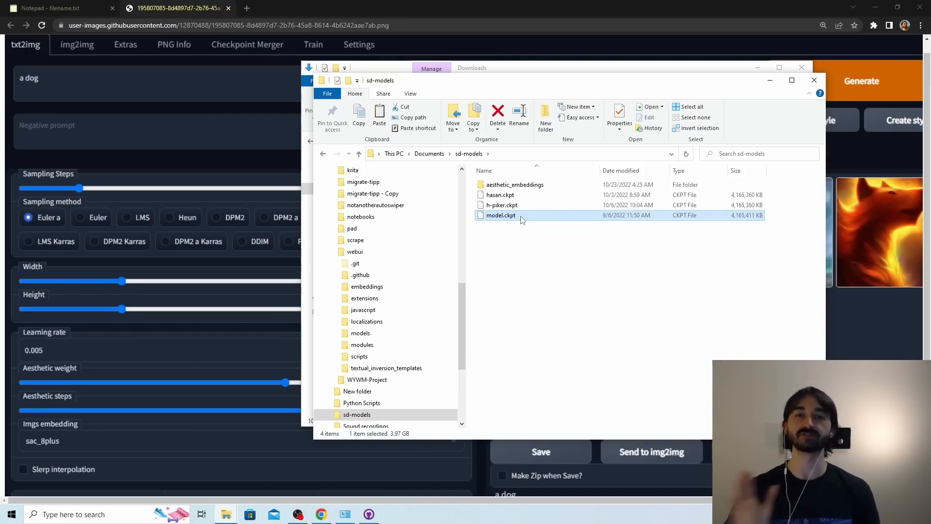
Open the folder Documents\GitHub\webui\models\Stable-diffusion and select the file "Put Stable Diffusion checkpoints here.txt".
{"action": "left_click", "coordinate": [429, 154]}
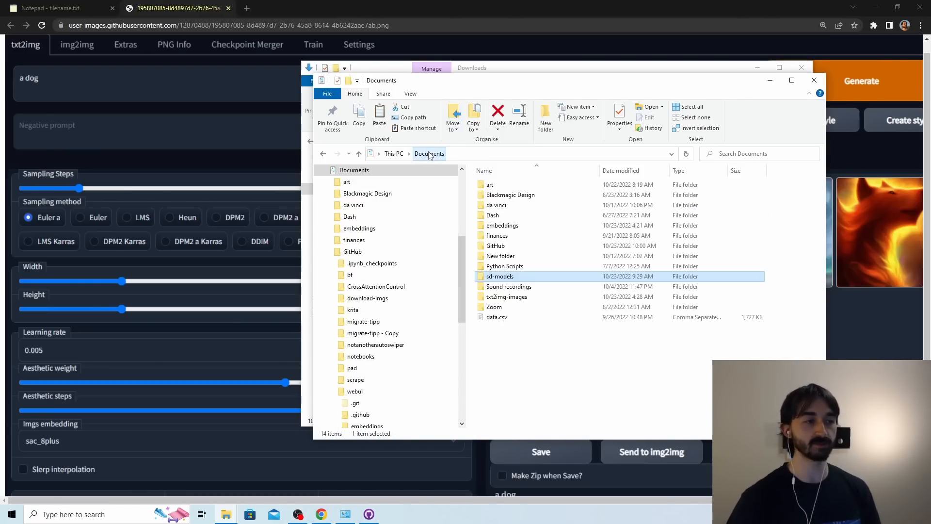
{"action": "double_click", "coordinate": [524, 248]}
{"action": "double_click", "coordinate": [509, 296]}
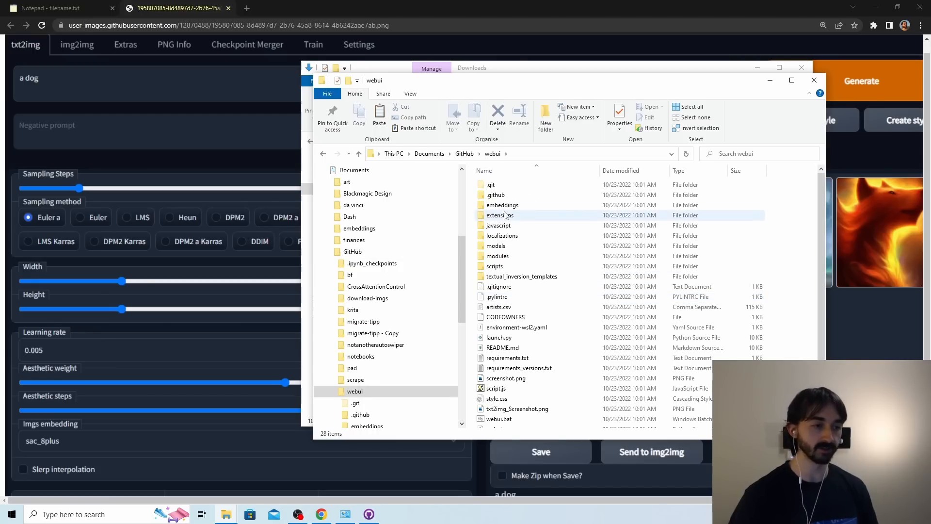
{"action": "double_click", "coordinate": [498, 247]}
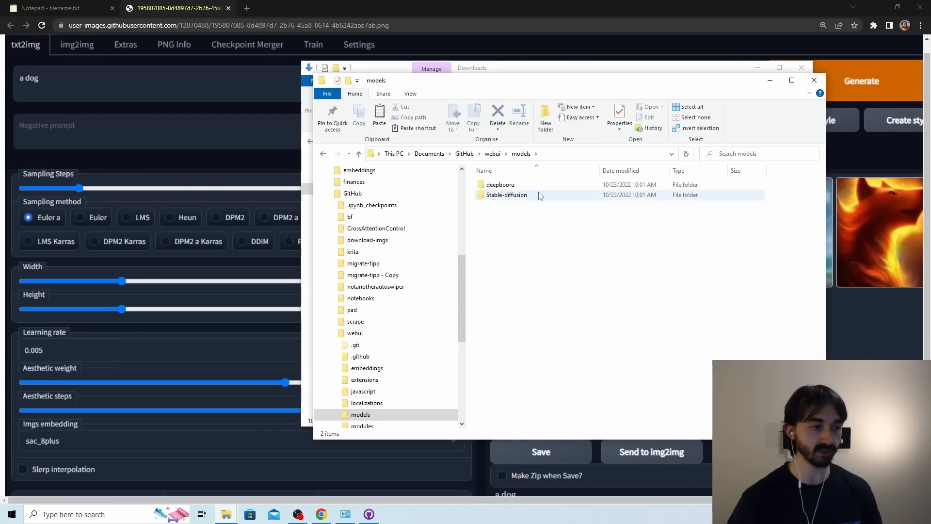
{"action": "left_click", "coordinate": [528, 197]}
{"action": "double_click", "coordinate": [528, 196]}
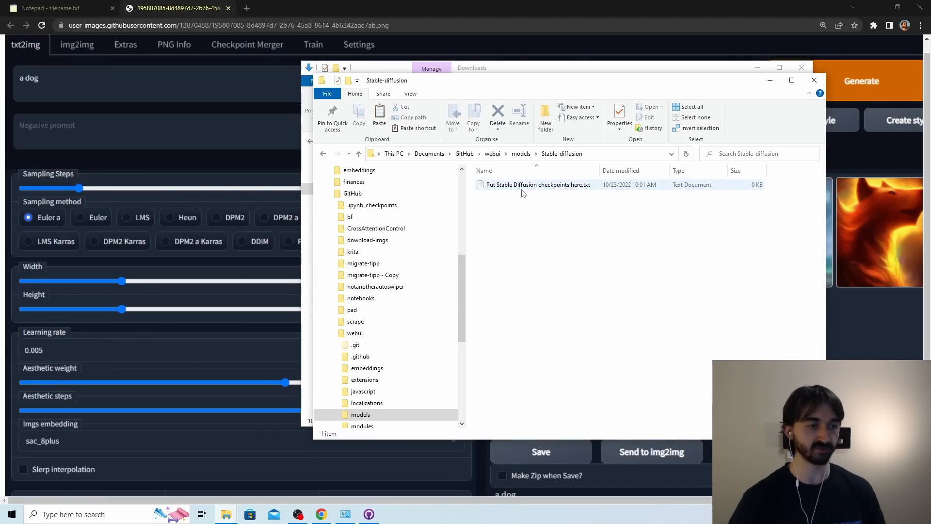
{"action": "left_click", "coordinate": [538, 185]}
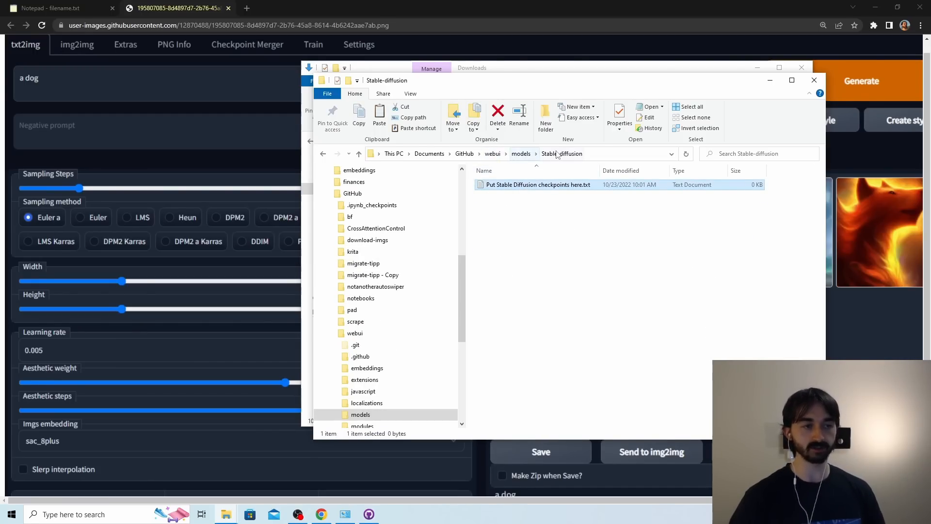
Paste the copied model.ckpt into the webui\models\Stable-diffusion folder.
{"action": "left_click", "coordinate": [494, 154]}
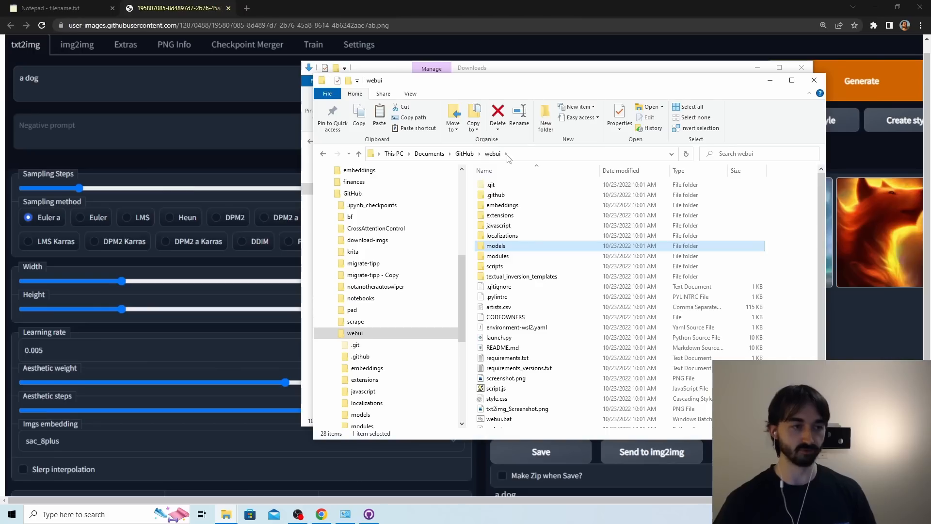
{"action": "double_click", "coordinate": [508, 247]}
{"action": "double_click", "coordinate": [508, 195]}
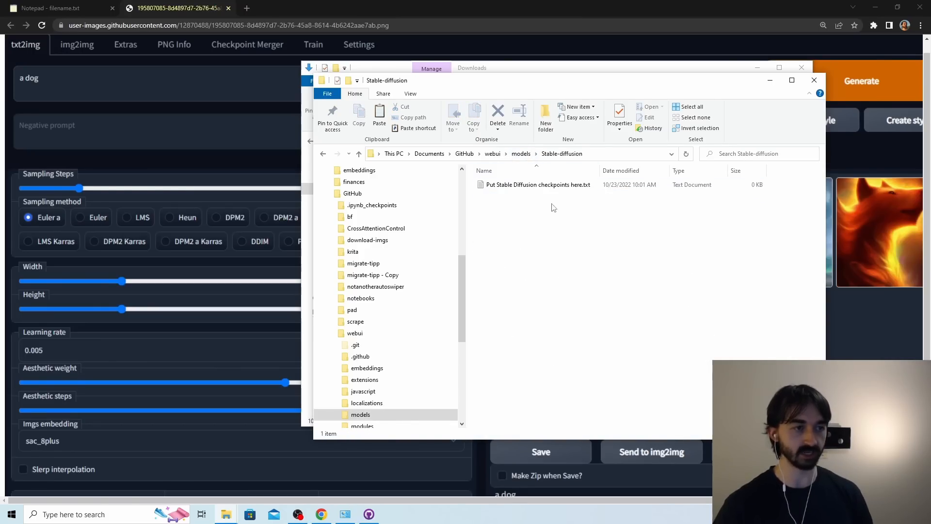
{"action": "key", "text": "ctrl+v"}
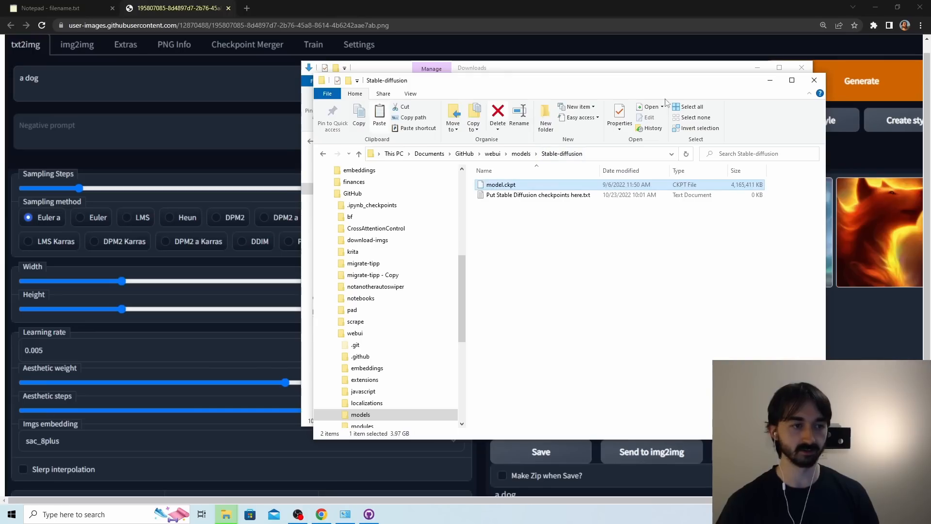
{"action": "left_click", "coordinate": [509, 186]}
{"action": "left_click", "coordinate": [509, 185]}
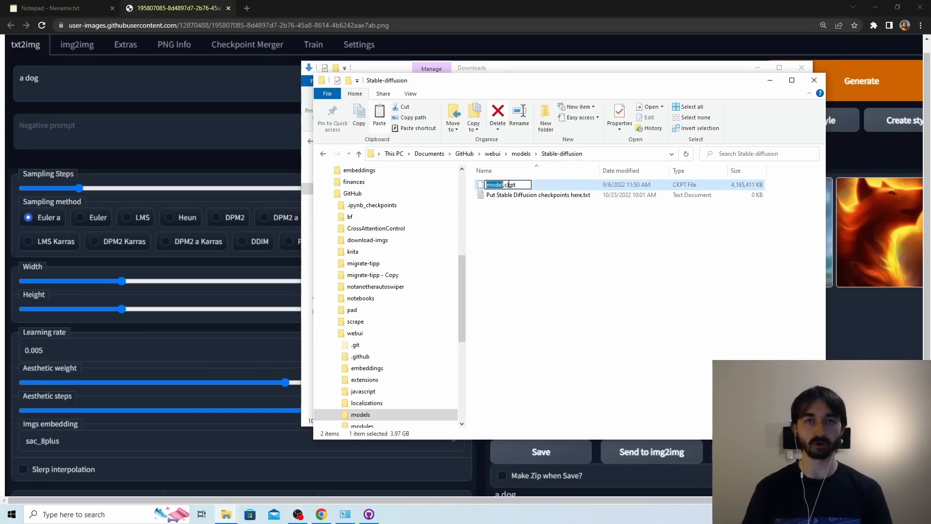
{"action": "key", "text": "Escape"}
Return to the webui folder and run webui.bat.
{"action": "left_click", "coordinate": [493, 153]}
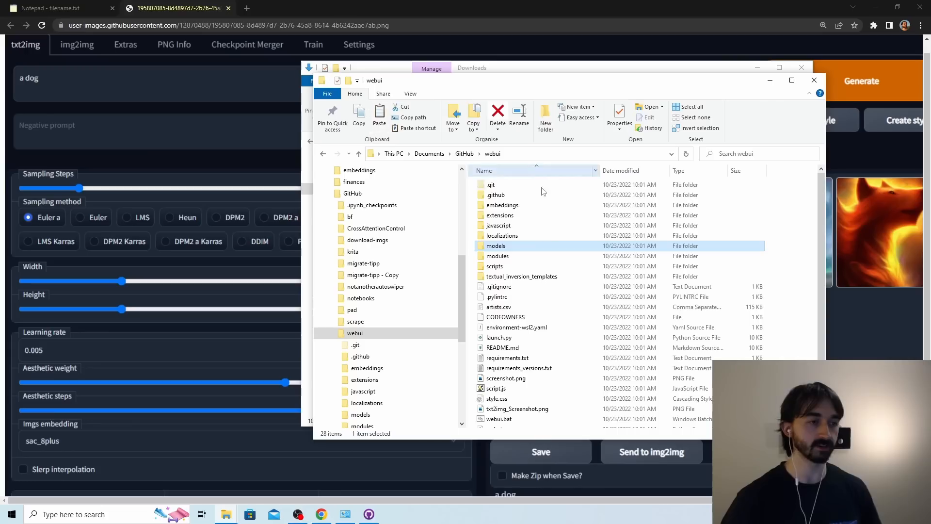
{"action": "scroll", "coordinate": [537, 334], "scroll_direction": "down", "scroll_amount": 2}
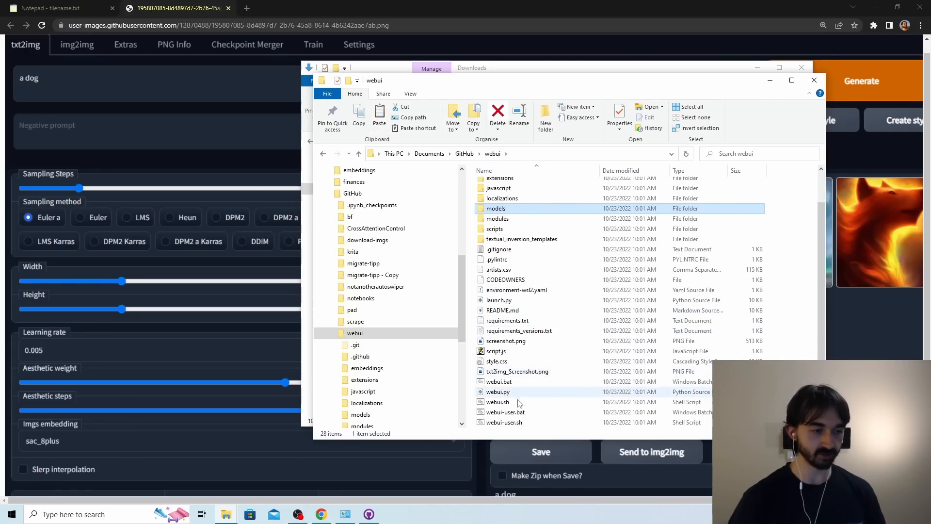
{"action": "double_click", "coordinate": [521, 382]}
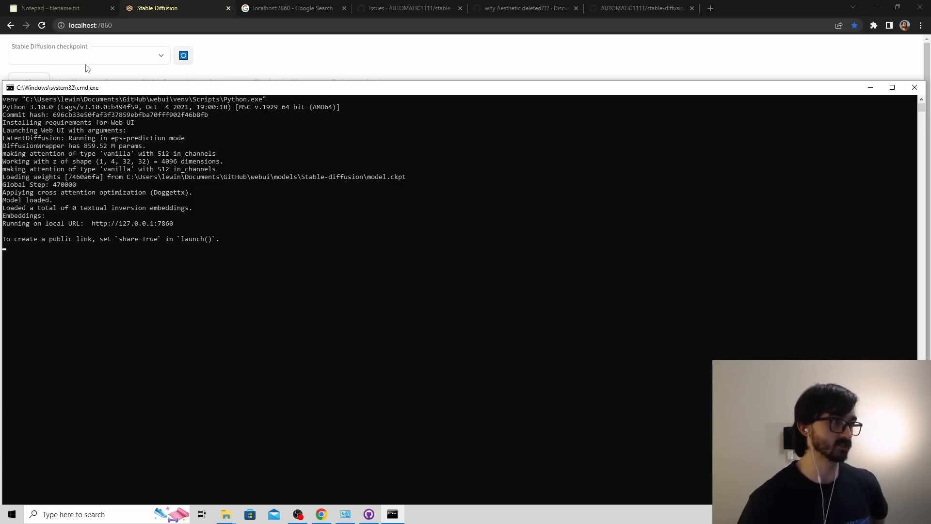
Switch to the browser and look over the txt2img page of the web UI at localhost:7860.
{"action": "left_click", "coordinate": [89, 26]}
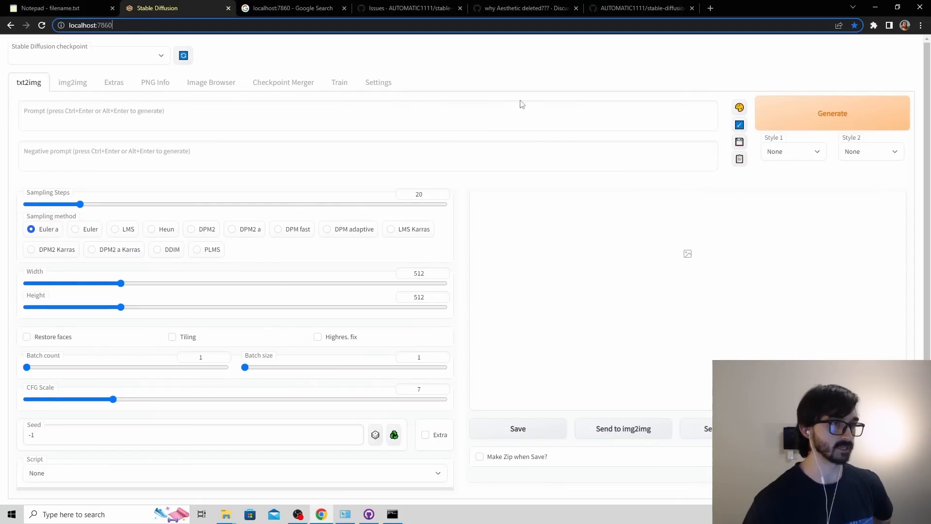
{"action": "left_click", "coordinate": [507, 80]}
{"action": "scroll", "coordinate": [507, 97], "scroll_direction": "down", "scroll_amount": 1}
{"action": "scroll", "coordinate": [507, 107], "scroll_direction": "up", "scroll_amount": 1}
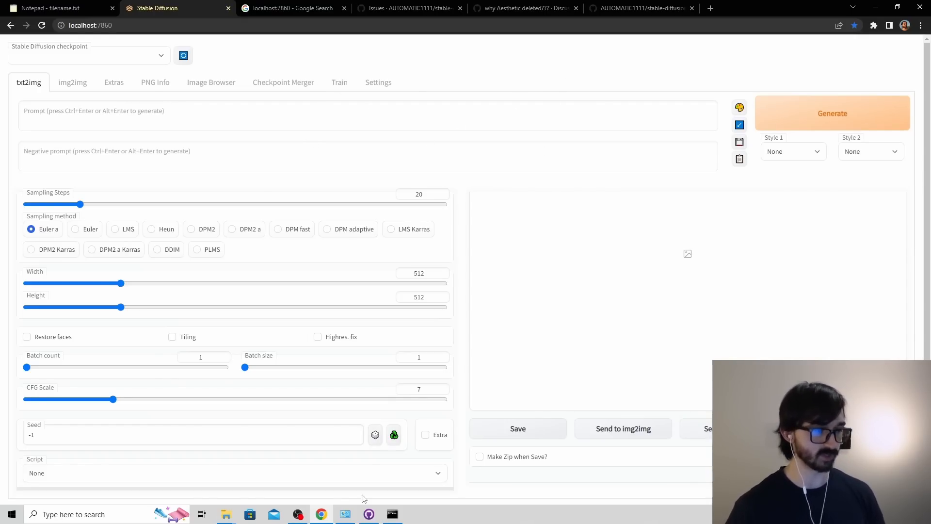
Go to the stable-diffusion-webui-aesthetic-gradients repository page and open the repository for cloning in GitHub Desktop.
{"action": "left_click", "coordinate": [636, 8]}
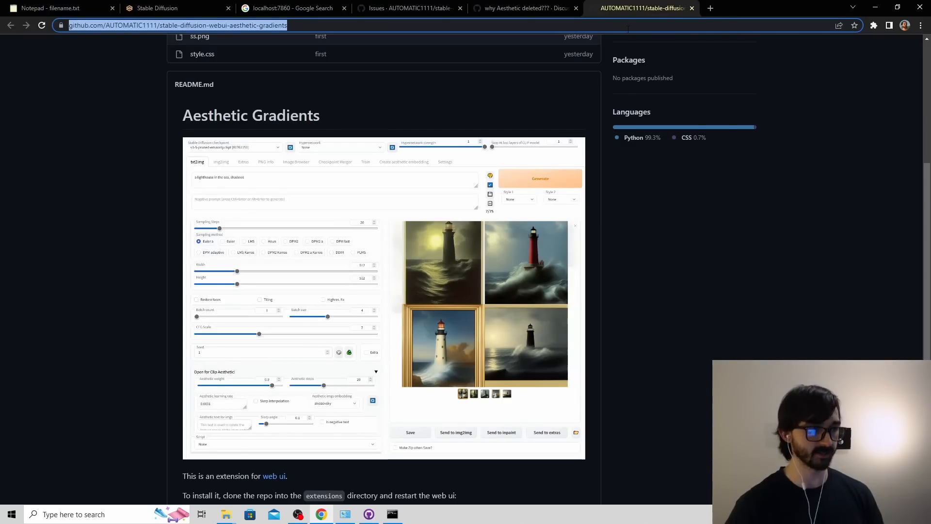
{"action": "scroll", "coordinate": [484, 90], "scroll_direction": "up", "scroll_amount": 5}
{"action": "left_click", "coordinate": [272, 25]}
{"action": "left_click", "coordinate": [361, 29]}
{"action": "left_click_drag", "start_coordinate": [366, 36], "coordinate": [0, 25]}
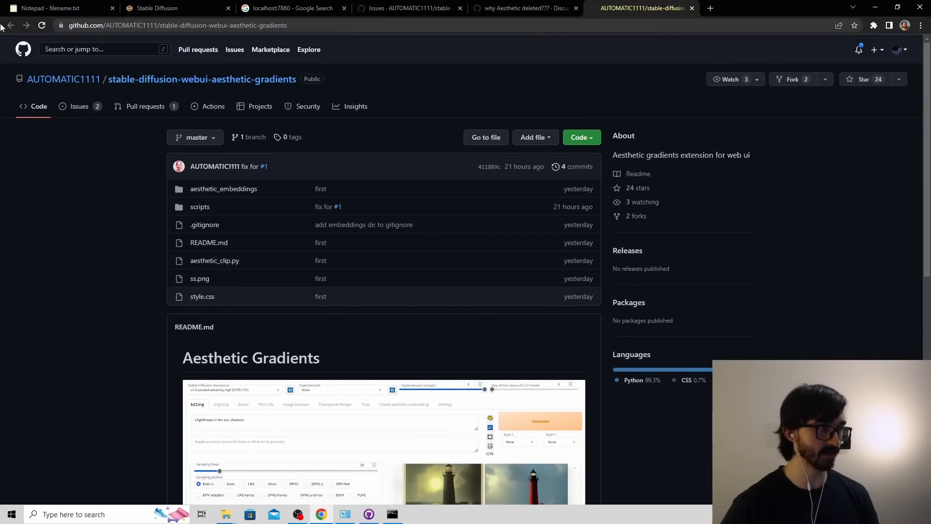
{"action": "left_click", "coordinate": [582, 138]}
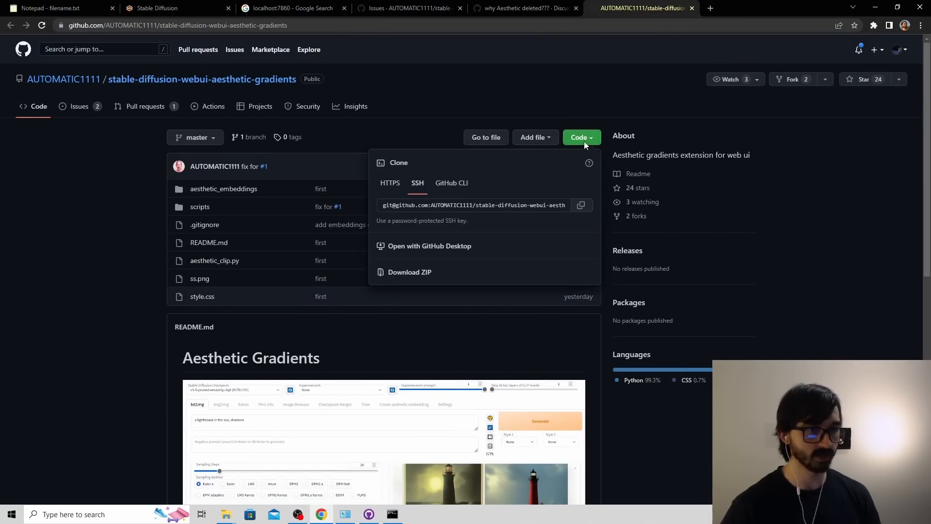
{"action": "left_click", "coordinate": [449, 247]}
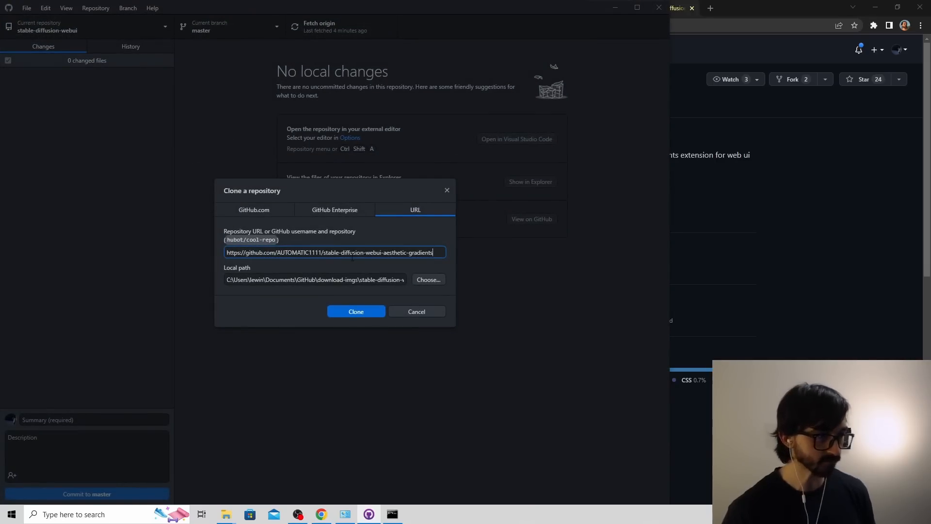
Set the clone's local path to the Documents\GitHub\webui\extensions folder.
{"action": "left_click", "coordinate": [429, 281]}
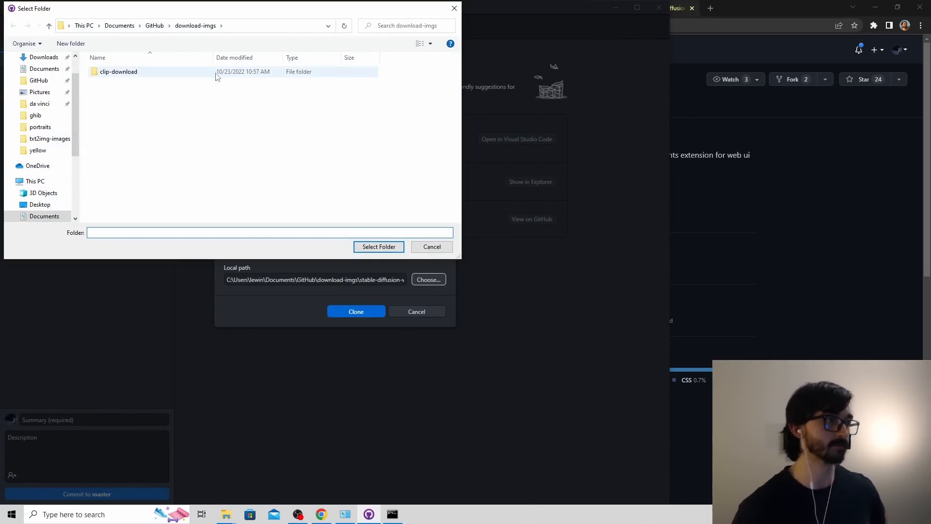
{"action": "left_click", "coordinate": [39, 80]}
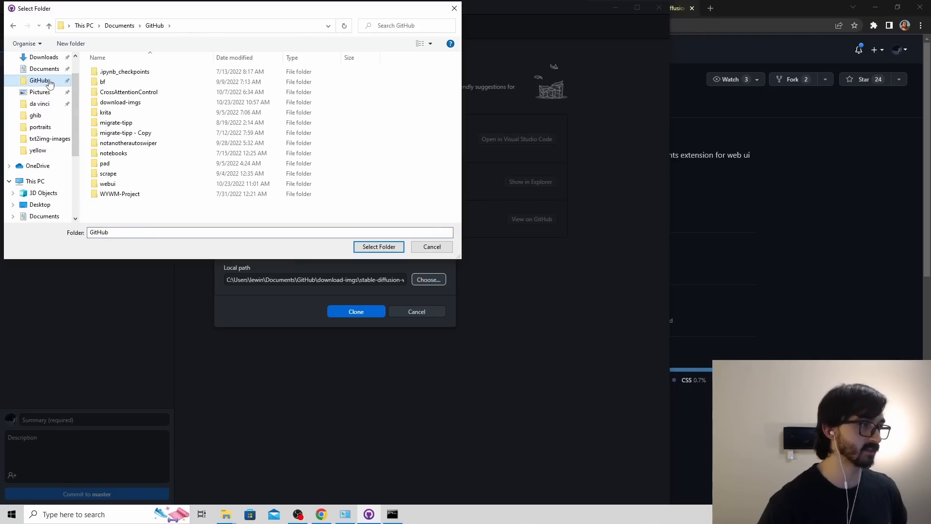
{"action": "double_click", "coordinate": [114, 186]}
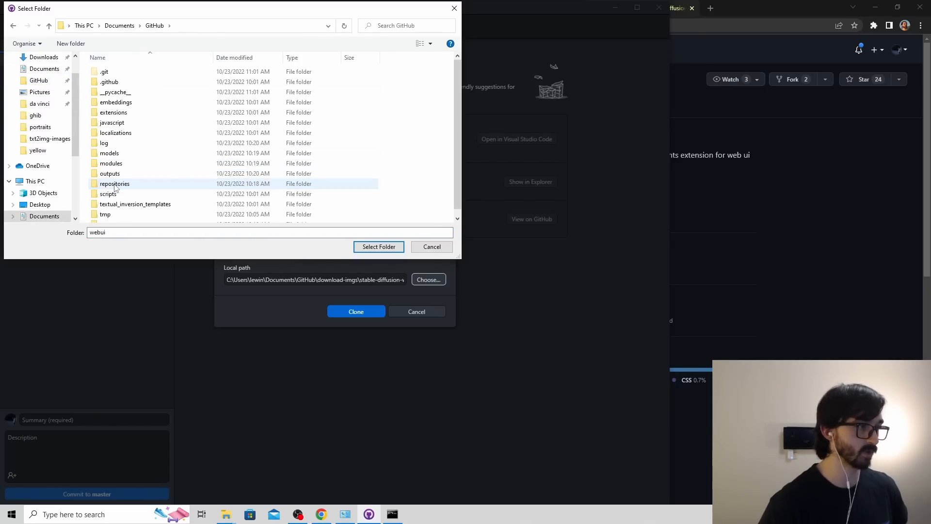
{"action": "double_click", "coordinate": [137, 113]}
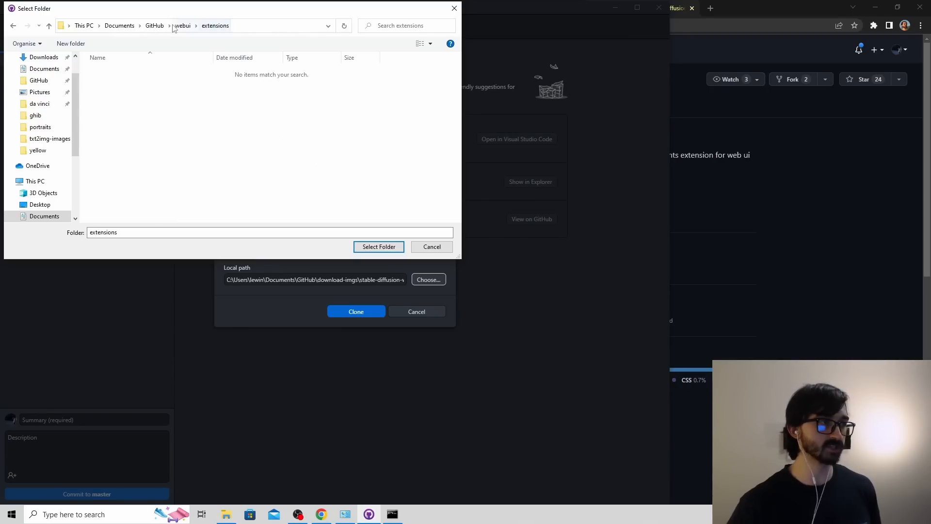
{"action": "left_click", "coordinate": [377, 246]}
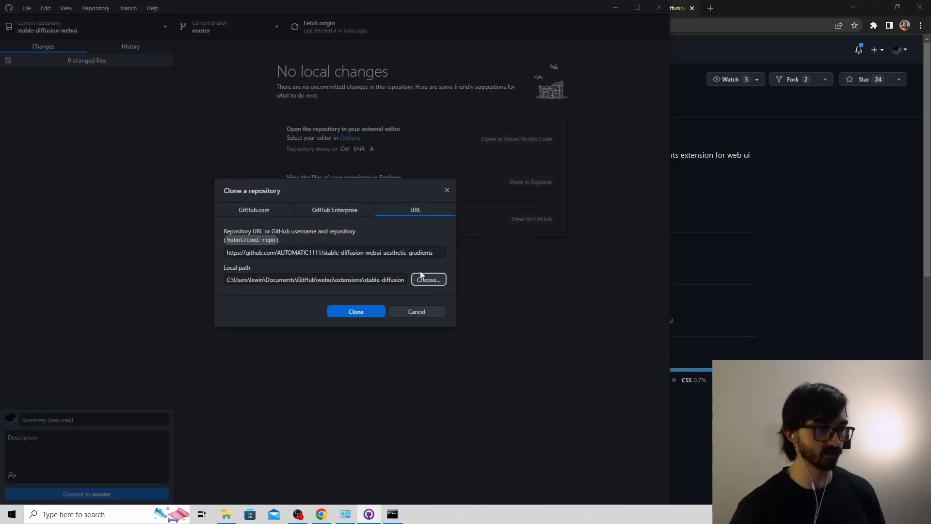
Check that the local path ends in extensions\stable-diffusion-webui-aesthetic-gradients and clone the repository.
{"action": "left_click_drag", "start_coordinate": [382, 280], "coordinate": [420, 284]}
{"action": "left_click", "coordinate": [306, 280]}
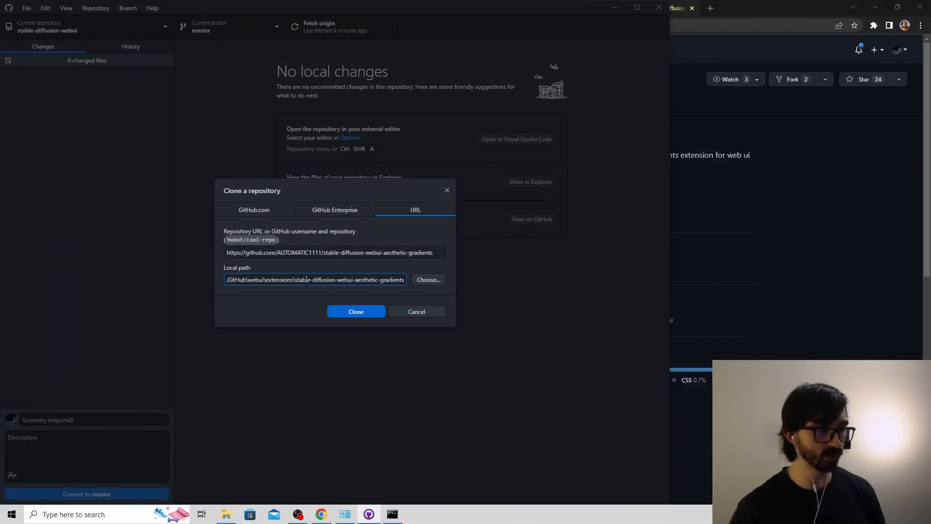
{"action": "left_click_drag", "start_coordinate": [294, 280], "coordinate": [427, 281]}
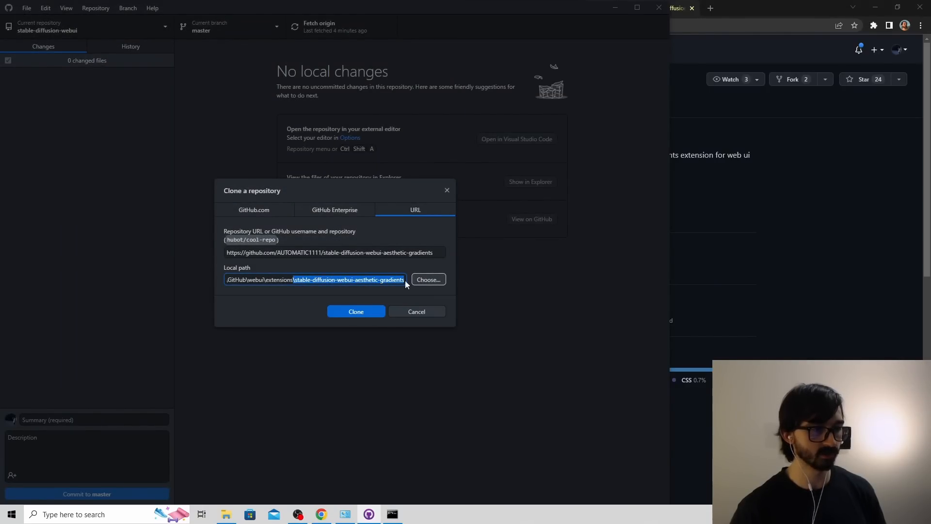
{"action": "left_click", "coordinate": [357, 311]}
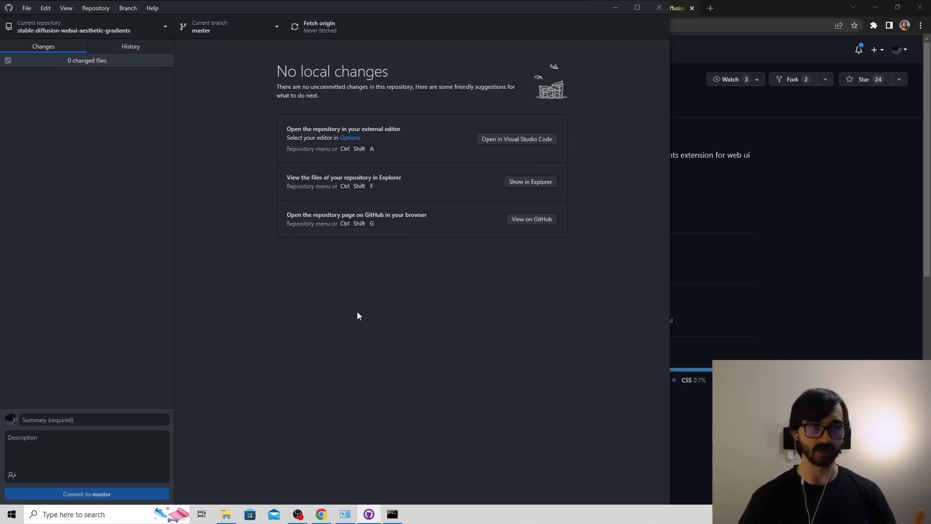
Close GitHub Desktop, open the webui\extensions folder and select the cloned stable-diffusion-webui-aesthetic-gradients folder.
{"action": "left_click", "coordinate": [659, 8]}
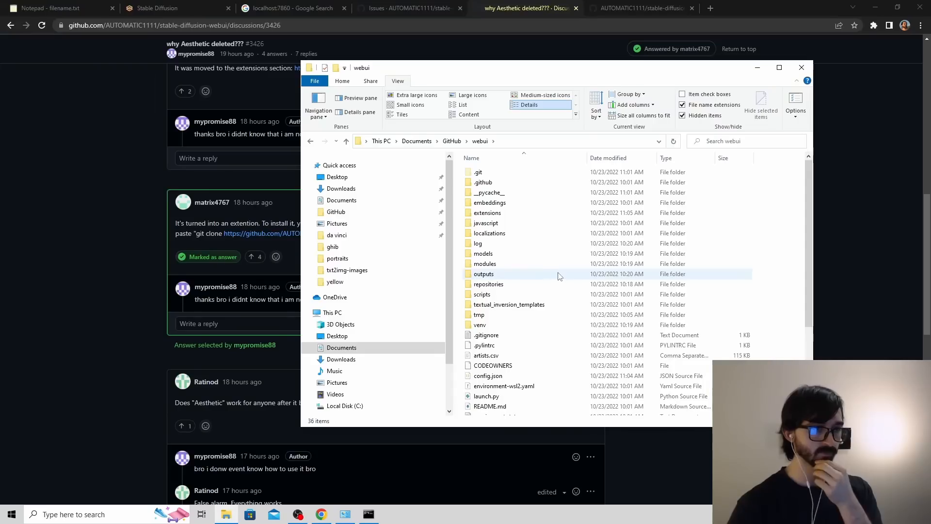
{"action": "double_click", "coordinate": [506, 213]}
{"action": "left_click", "coordinate": [524, 173]}
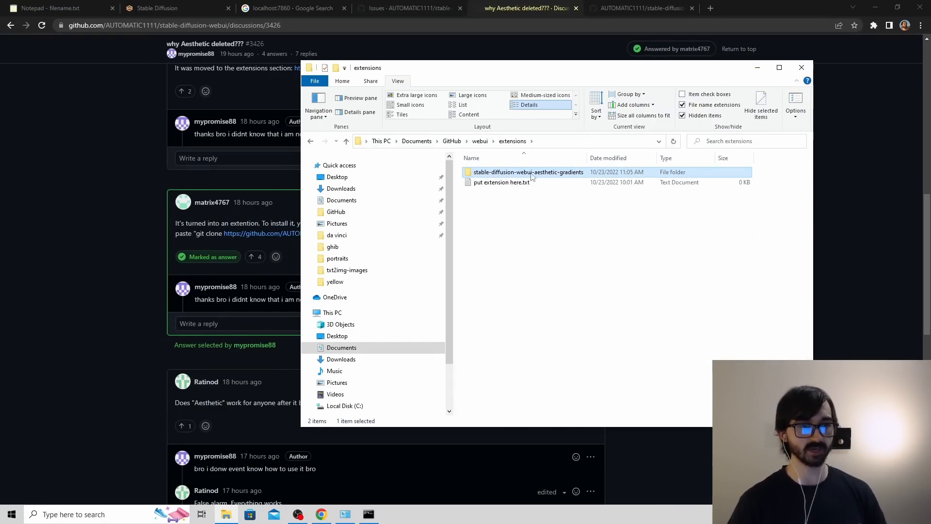
Relaunch the web UI with webui.bat and load localhost:7860 in a new browser tab.
{"action": "left_click", "coordinate": [179, 8]}
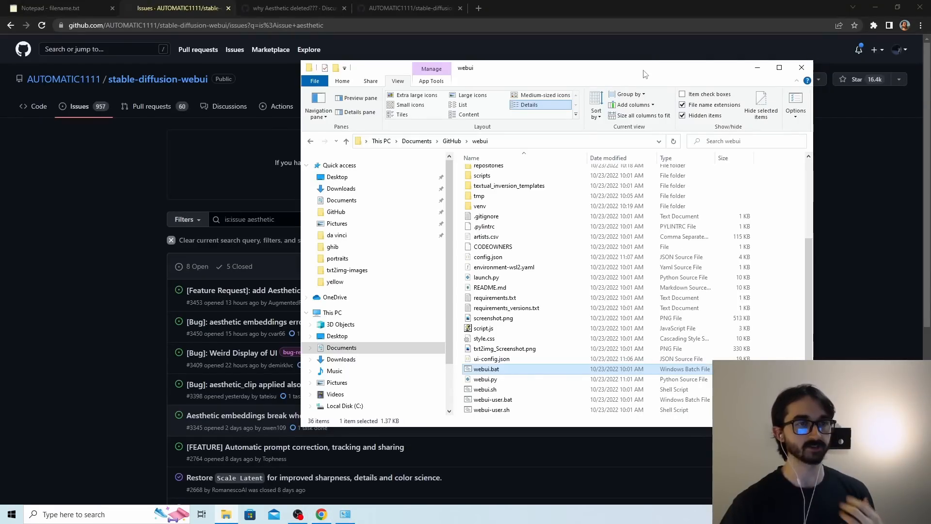
{"action": "double_click", "coordinate": [506, 371]}
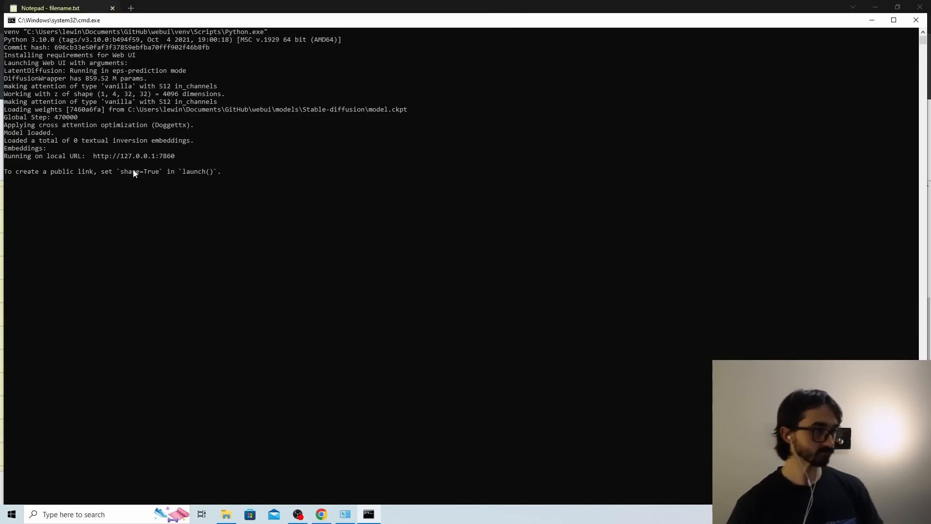
{"action": "left_click_drag", "start_coordinate": [483, 9], "coordinate": [437, 133]}
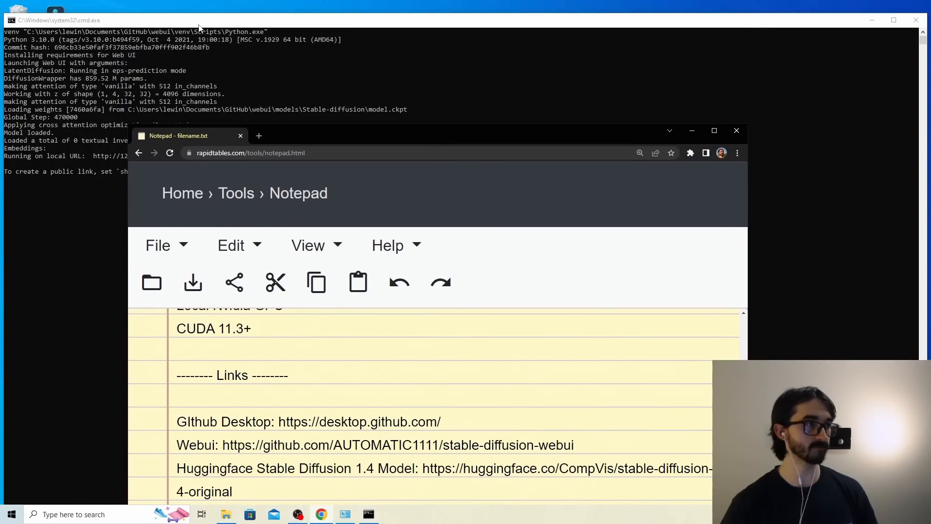
{"action": "double_click", "coordinate": [316, 136]}
{"action": "left_click", "coordinate": [129, 9]}
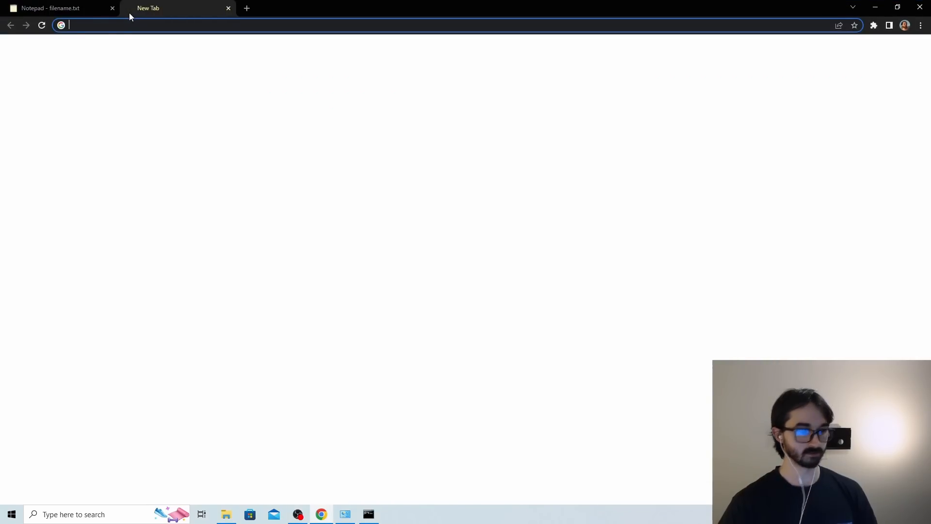
{"action": "type", "text": "localhost:7860"}
{"action": "key", "text": "Return"}
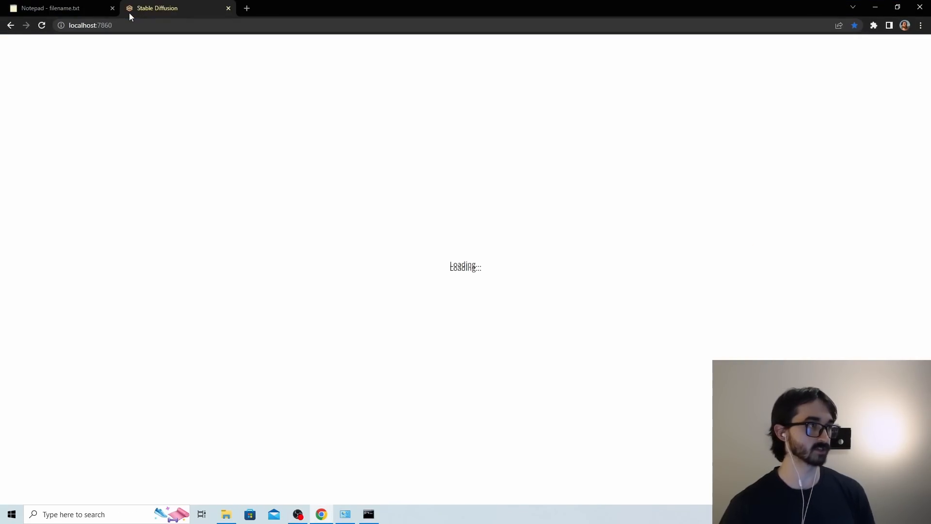
{"action": "scroll", "coordinate": [441, 423], "scroll_direction": "down", "scroll_amount": 1}
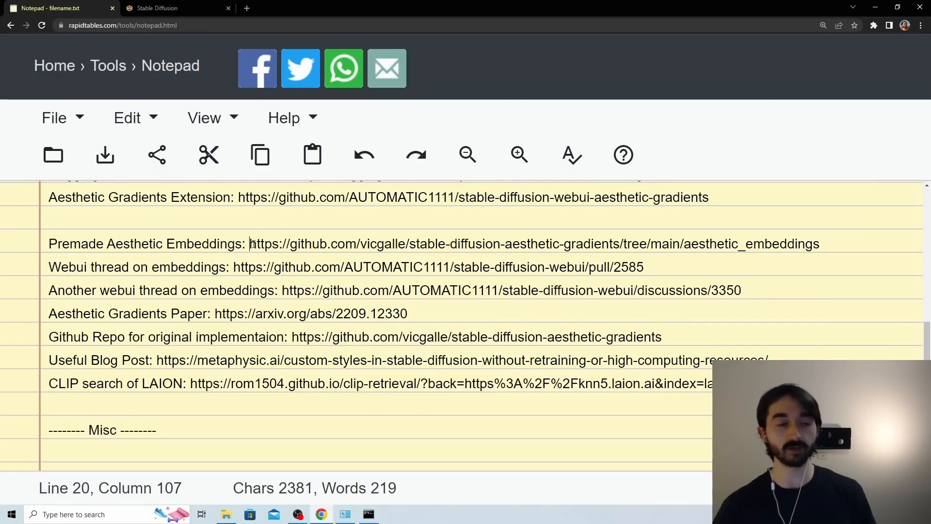
Copy the Premade Aesthetic Embeddings link from the online notepad and open it in a new browser tab.
{"action": "left_click_drag", "start_coordinate": [249, 243], "coordinate": [825, 234]}
{"action": "key", "text": "ctrl+c"}
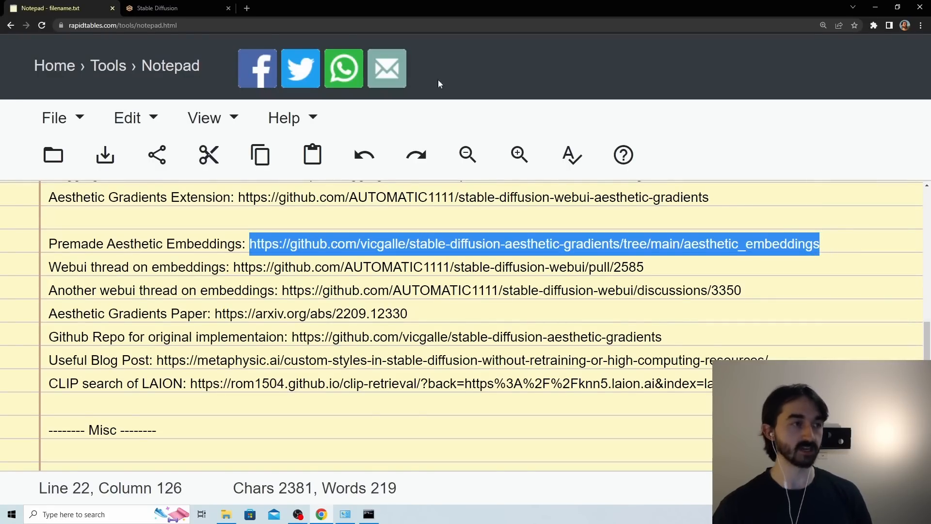
{"action": "left_click", "coordinate": [248, 8]}
{"action": "key", "text": "ctrl+v"}
{"action": "key", "text": "Return"}
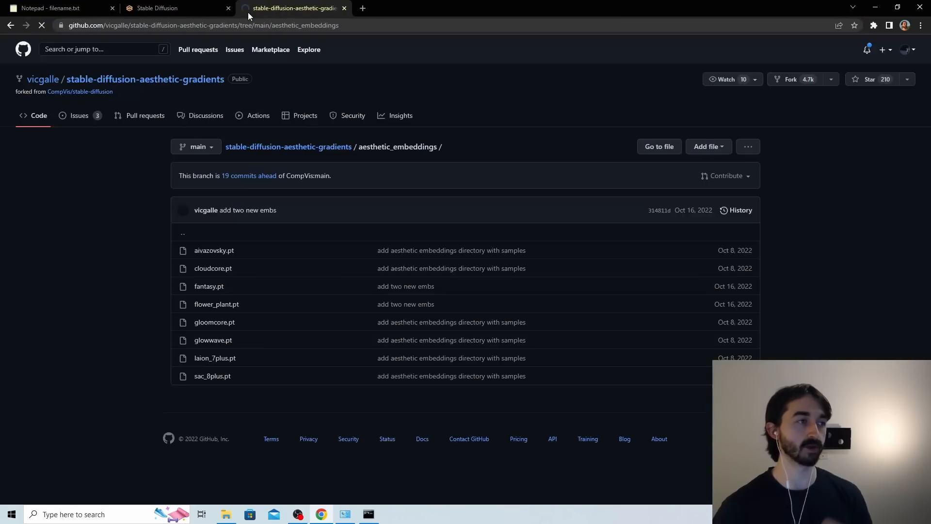
Open aivazovsky.pt, laion_7plus.pt and sac_8plus.pt in separate background tabs and switch to the aivazovsky.pt page.
{"action": "middle_click", "coordinate": [222, 252]}
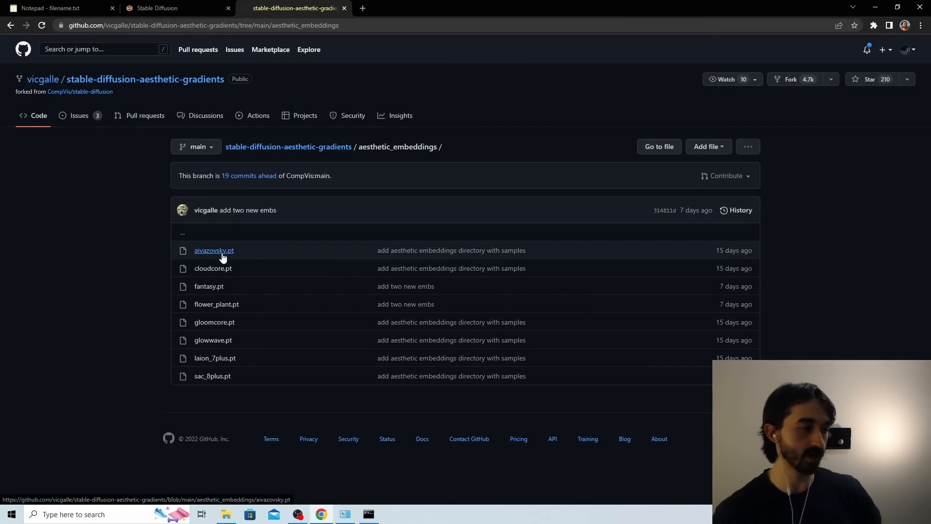
{"action": "middle_click", "coordinate": [223, 361]}
{"action": "middle_click", "coordinate": [221, 377]}
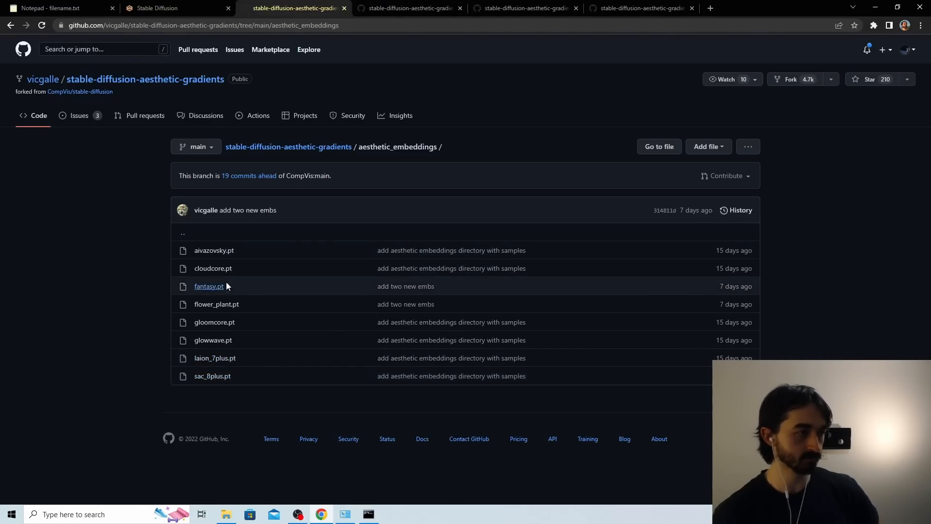
{"action": "left_click", "coordinate": [409, 6]}
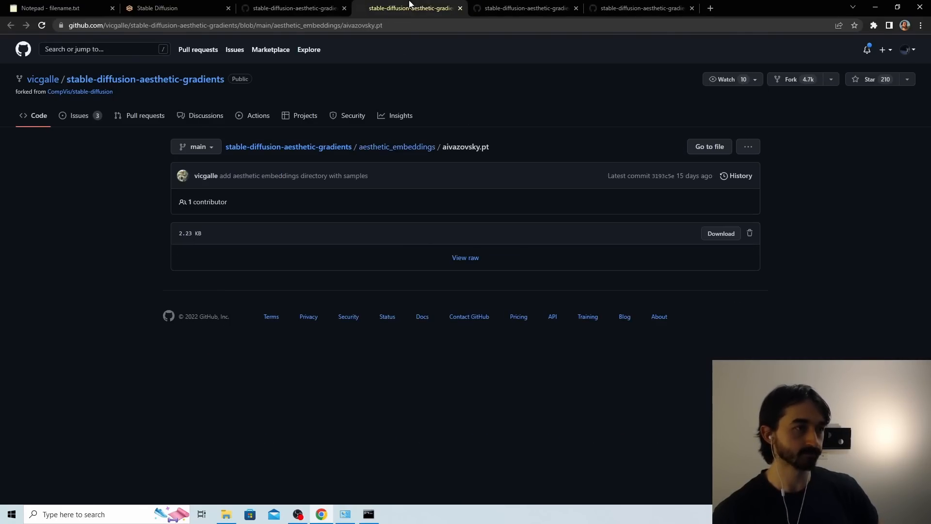
{"action": "left_click", "coordinate": [291, 4]}
{"action": "left_click", "coordinate": [444, 10]}
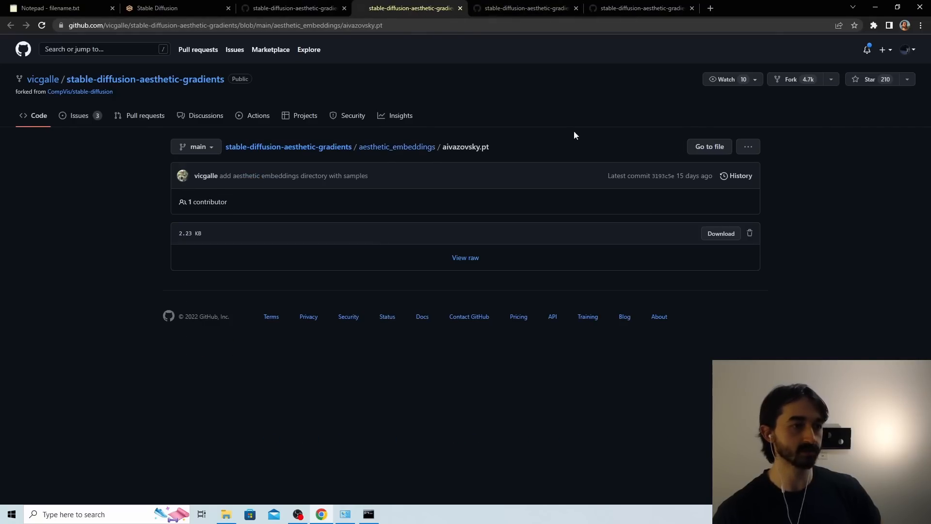
Download aivazovsky.pt, laion_7plus.pt and sac_8plus.pt from their GitHub pages, and close the three file tabs.
{"action": "left_click", "coordinate": [720, 234]}
{"action": "left_click", "coordinate": [528, 10]}
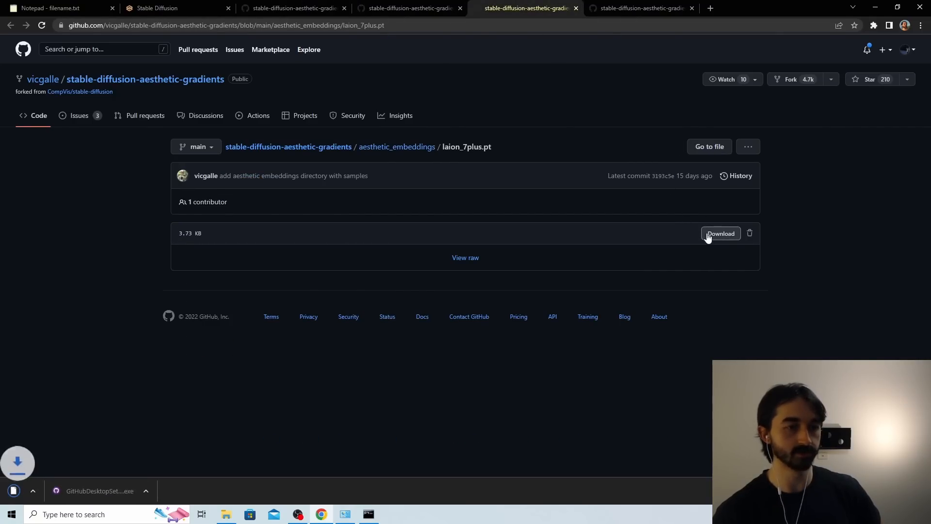
{"action": "left_click", "coordinate": [610, 12]}
{"action": "left_click", "coordinate": [721, 233]}
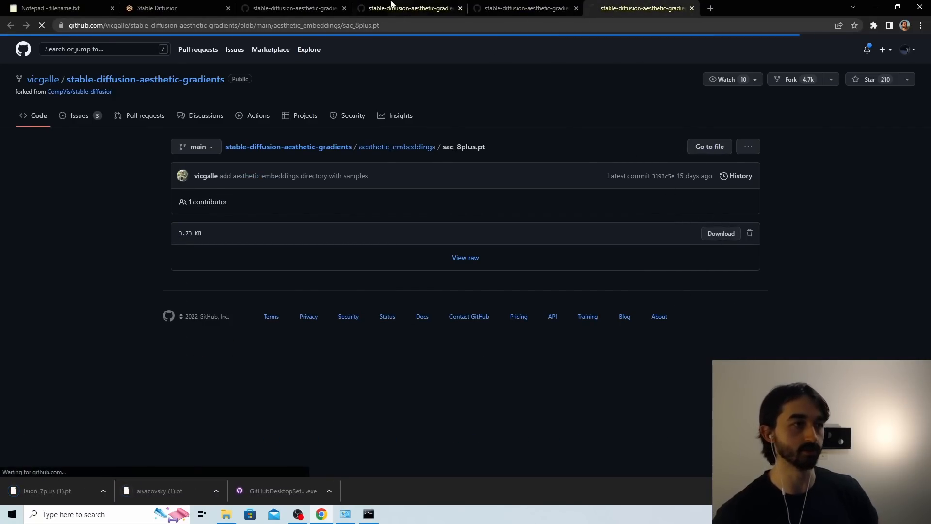
{"action": "key", "text": "ctrl+w"}
{"action": "key", "text": "ctrl+w"}
{"action": "key", "text": "ctrl+w"}
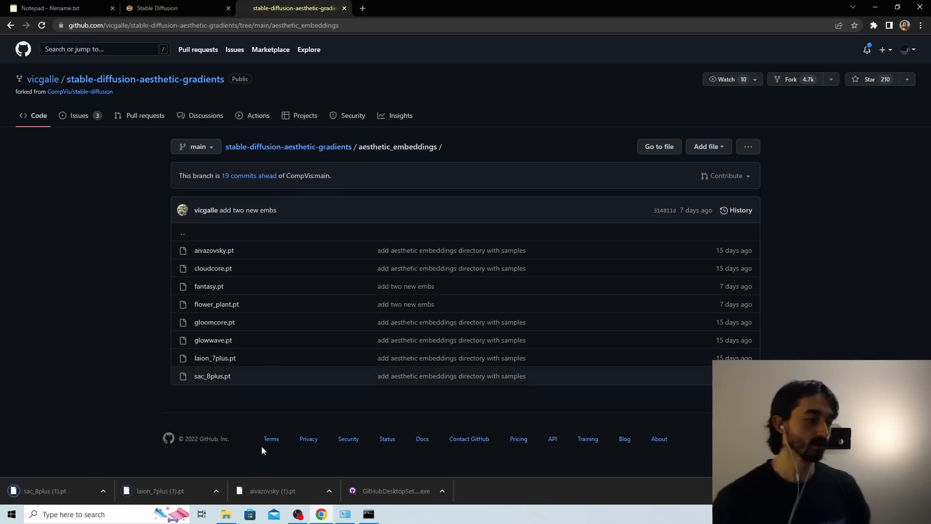
In File Explorer's Downloads folder, select laion_7plus.pt, sac_8plus.pt and aivazovsky.pt for copying.
{"action": "left_click", "coordinate": [226, 514]}
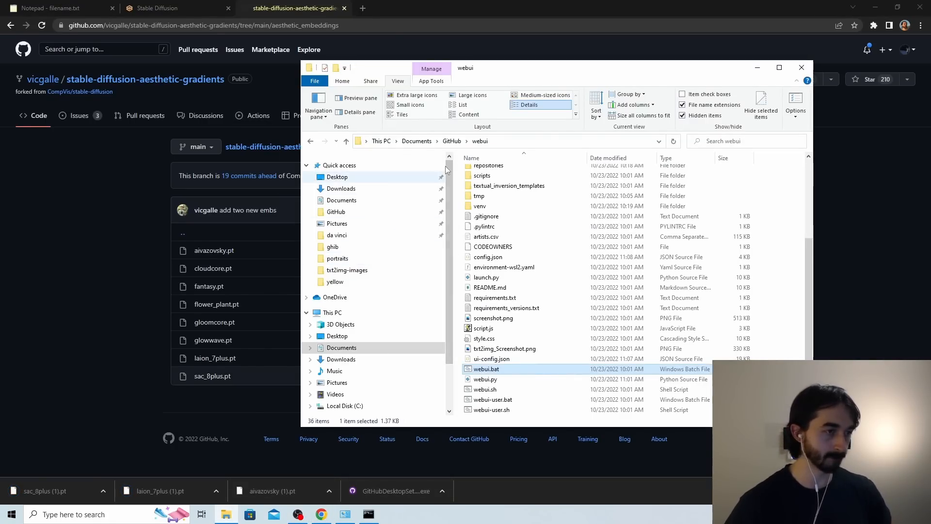
{"action": "scroll", "coordinate": [480, 194], "scroll_direction": "up", "scroll_amount": 3}
{"action": "left_click", "coordinate": [379, 189]}
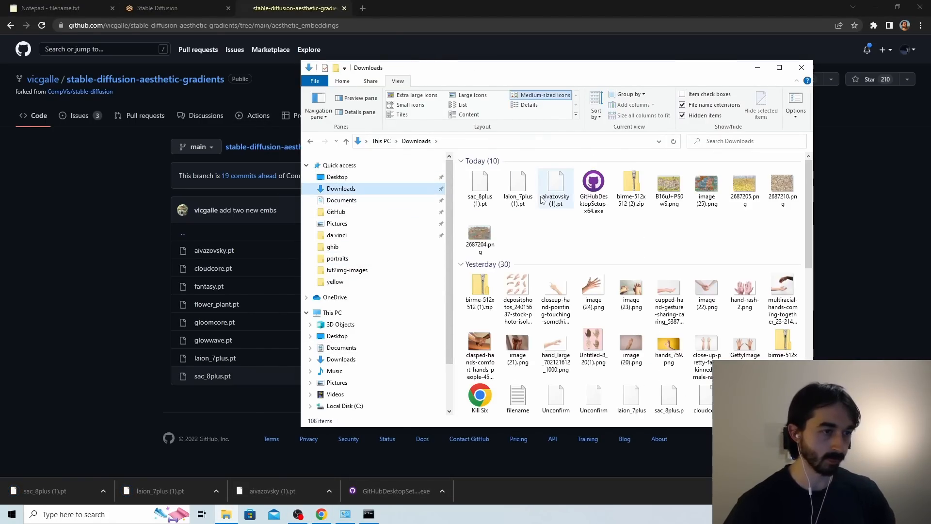
{"action": "scroll", "coordinate": [633, 321], "scroll_direction": "down", "scroll_amount": 2}
{"action": "key", "text": "ctrl+a"}
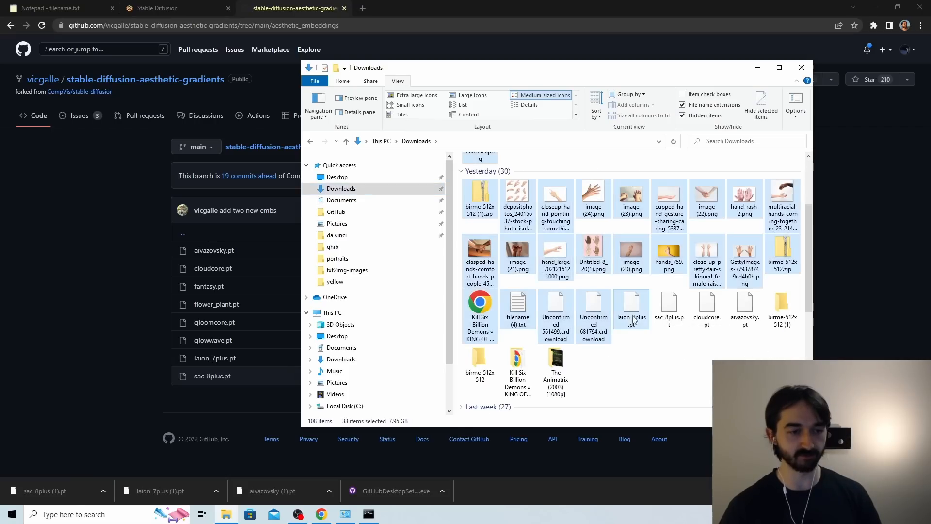
{"action": "left_click", "coordinate": [631, 310]}
{"action": "left_click", "coordinate": [669, 310], "text": "ctrl"}
{"action": "left_click", "coordinate": [745, 316], "text": "ctrl"}
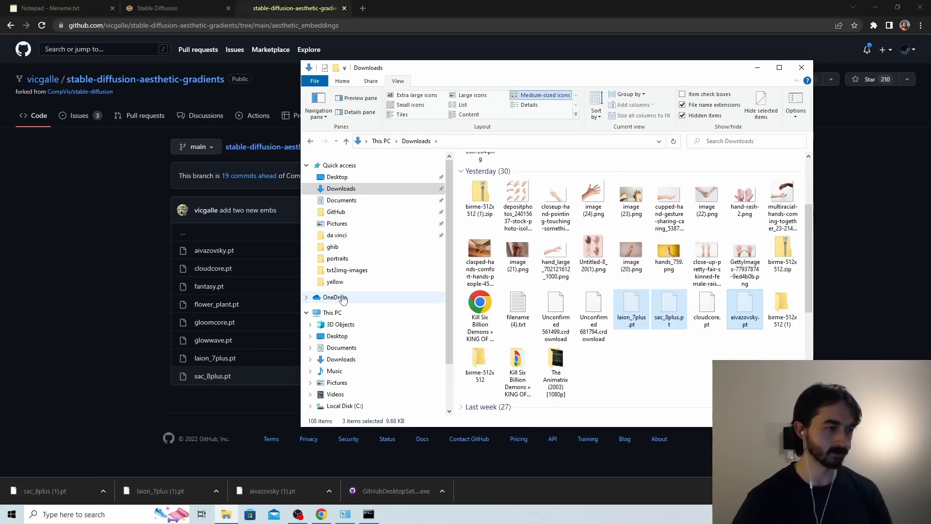
Paste the three embedding files into webui\extensions\stable-diffusion-webui-aesthetic-gradients\aesthetic_embeddings.
{"action": "left_click", "coordinate": [342, 212]}
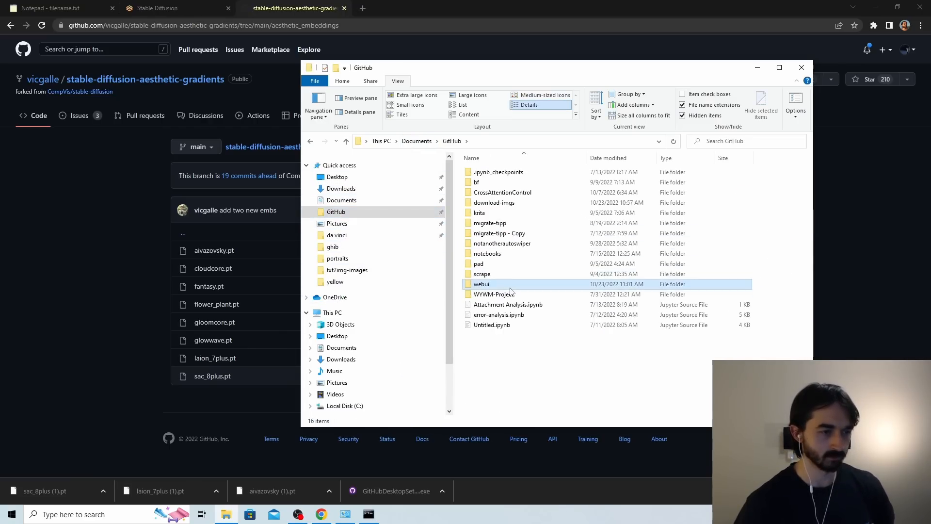
{"action": "double_click", "coordinate": [509, 288]}
{"action": "double_click", "coordinate": [518, 213]}
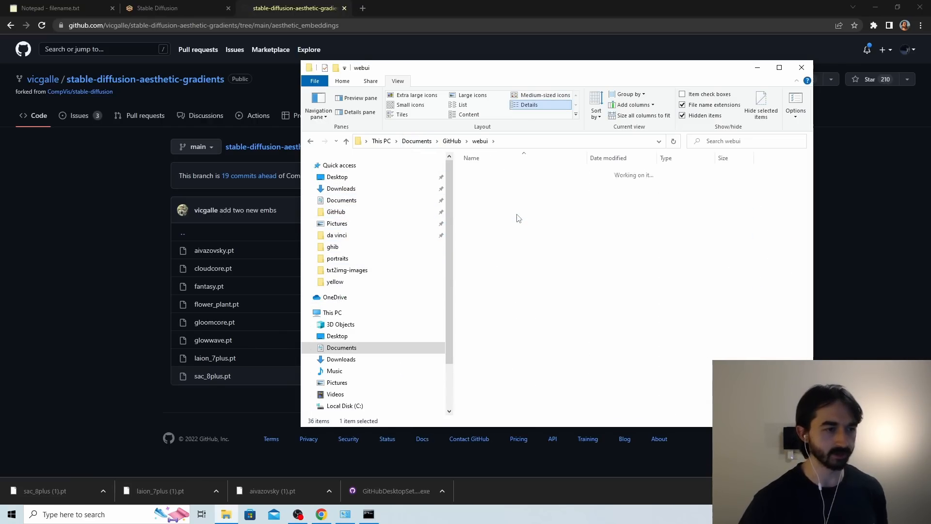
{"action": "double_click", "coordinate": [509, 172]}
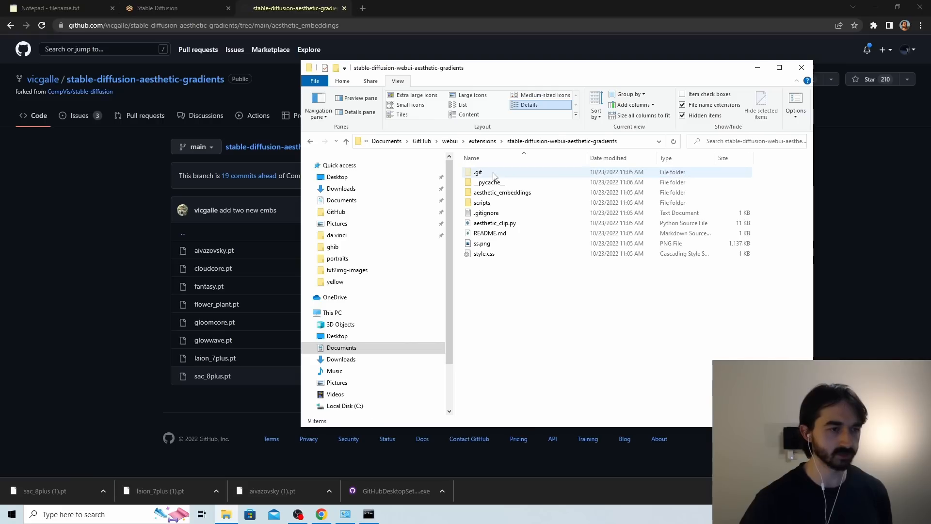
{"action": "double_click", "coordinate": [516, 193]}
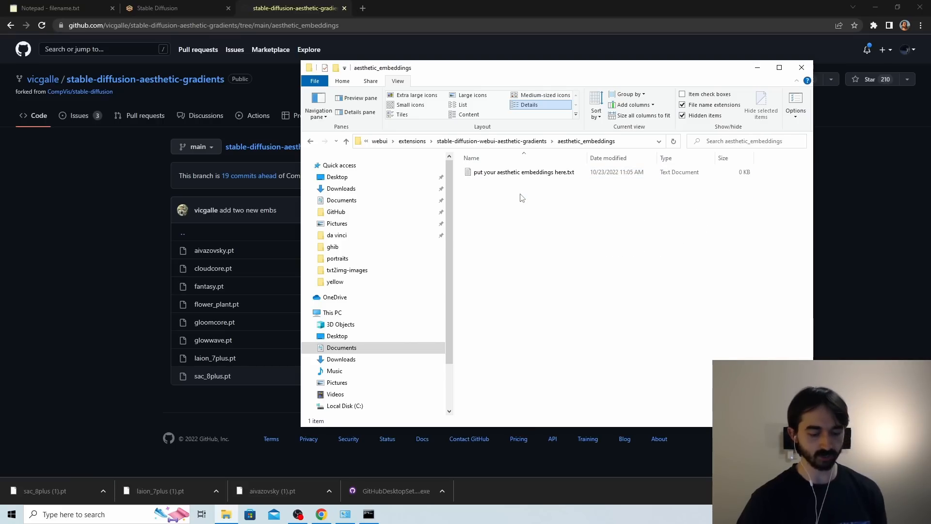
{"action": "key", "text": "ctrl+v"}
{"action": "left_click", "coordinate": [534, 225]}
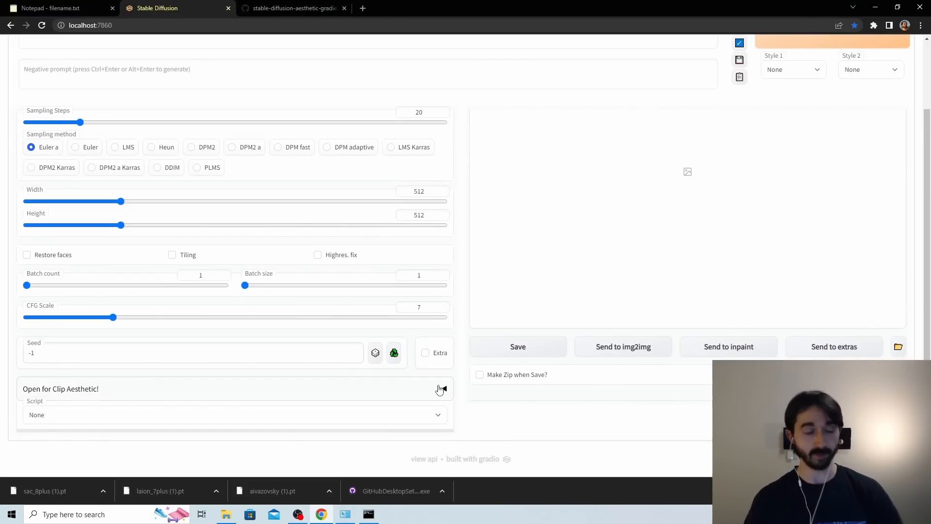
Expand the Clip Aesthetic options in the web UI, refresh the aesthetic imgs embedding list and choose sac_8plus.
{"action": "left_click", "coordinate": [439, 389]}
{"action": "scroll", "coordinate": [194, 315], "scroll_direction": "down", "scroll_amount": 2}
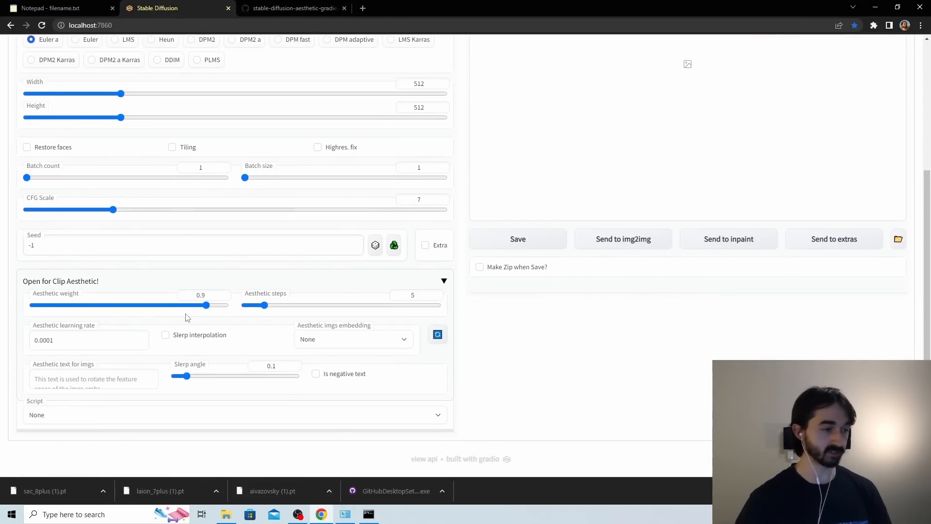
{"action": "left_click", "coordinate": [341, 342]}
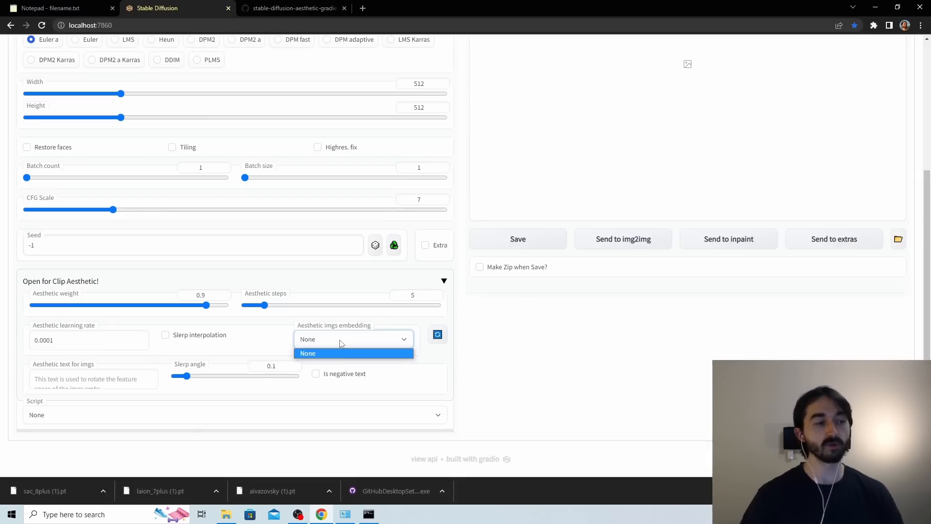
{"action": "left_click", "coordinate": [341, 343]}
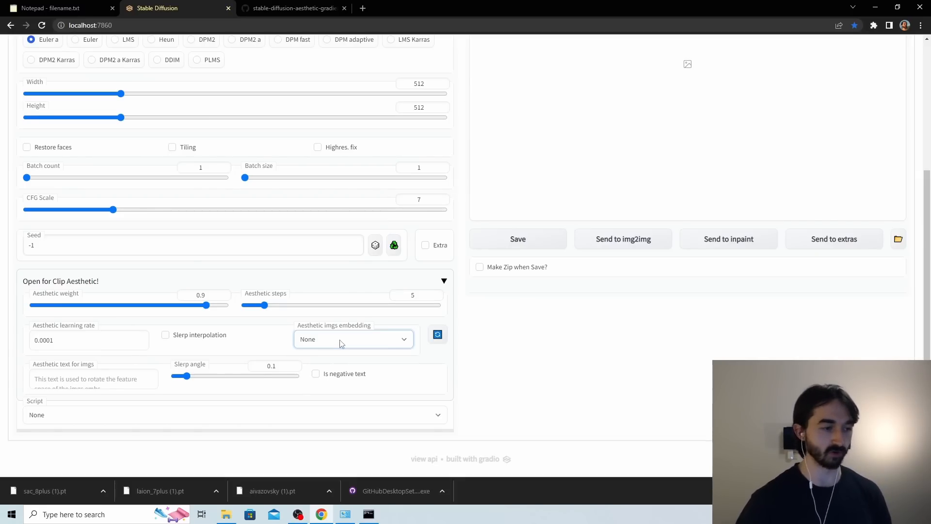
{"action": "left_click", "coordinate": [437, 335]}
{"action": "left_click", "coordinate": [385, 344]}
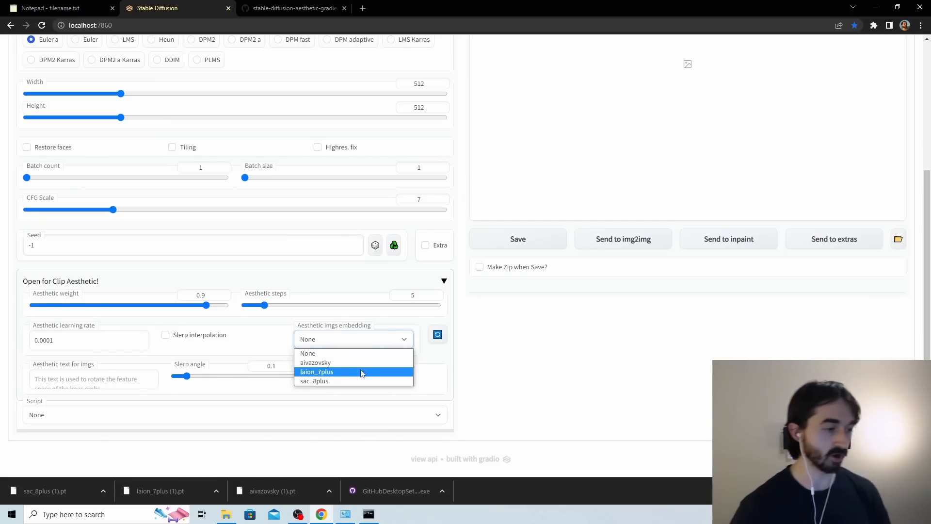
{"action": "left_click", "coordinate": [353, 382]}
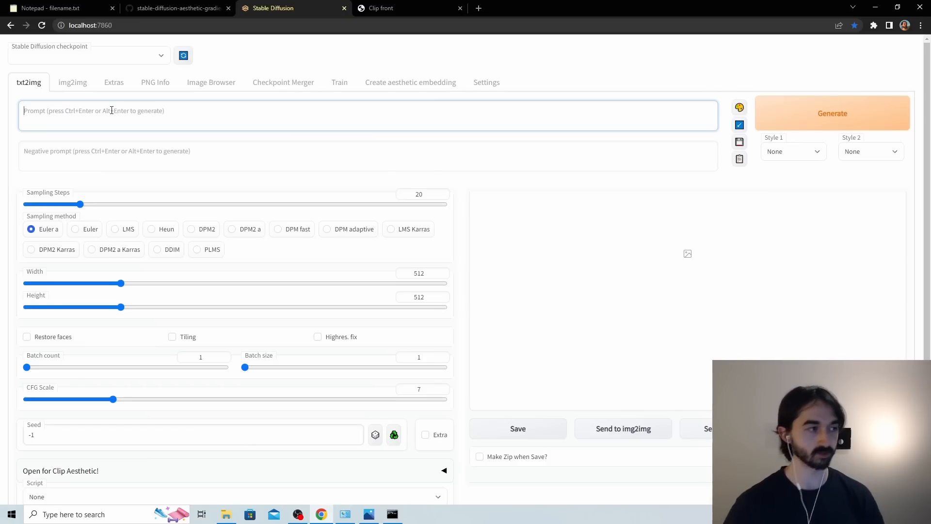
Enter "a cat" as the txt2img prompt and set the seed to 999.
{"action": "type", "text": "a cat"}
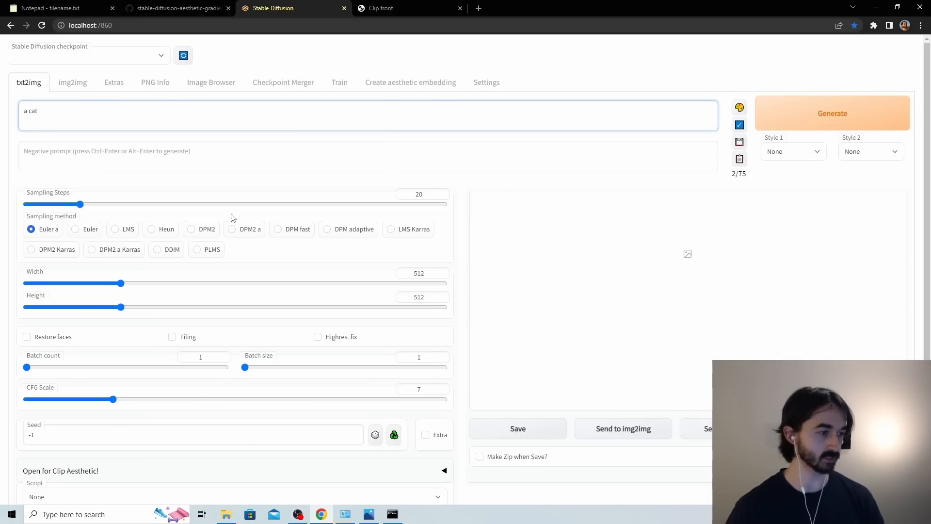
{"action": "scroll", "coordinate": [233, 216], "scroll_direction": "down", "scroll_amount": 2}
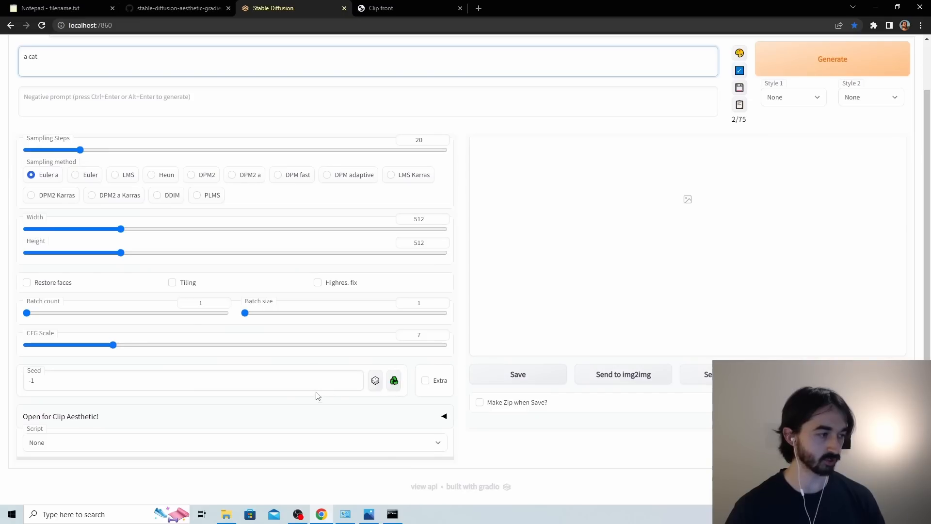
{"action": "left_click_drag", "start_coordinate": [313, 383], "coordinate": [14, 355]}
{"action": "type", "text": "999"}
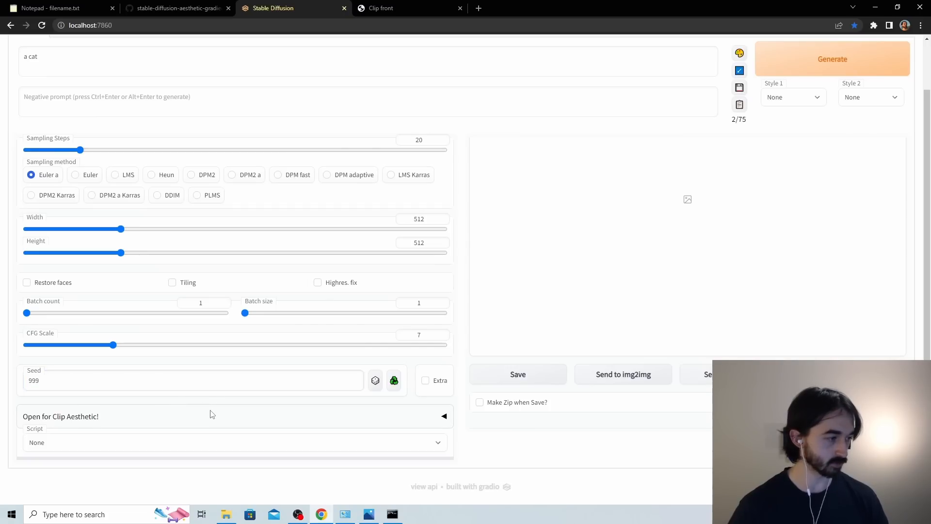
Expand the Clip Aesthetic options, keep the aesthetic imgs embedding at None and generate the baseline cat image.
{"action": "left_click", "coordinate": [391, 417]}
{"action": "scroll", "coordinate": [378, 391], "scroll_direction": "down", "scroll_amount": 3}
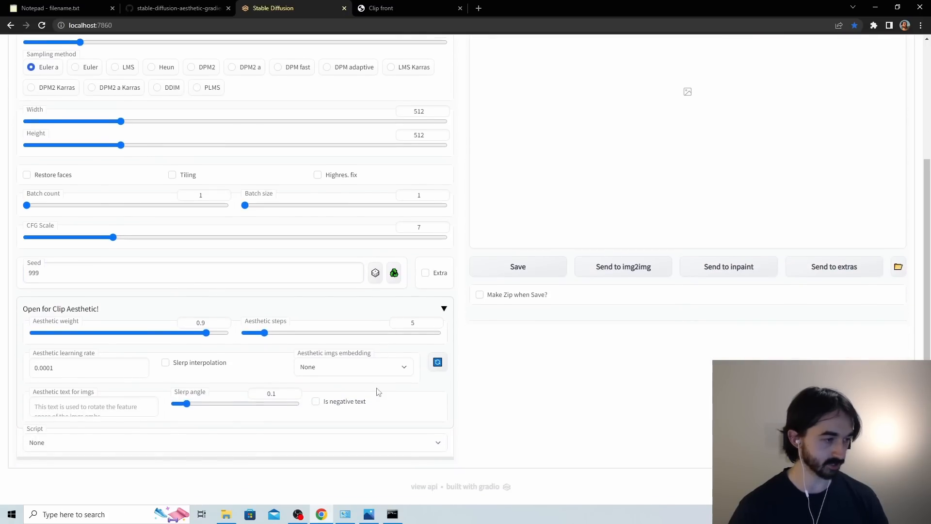
{"action": "left_click", "coordinate": [329, 369]}
{"action": "left_click", "coordinate": [330, 370]}
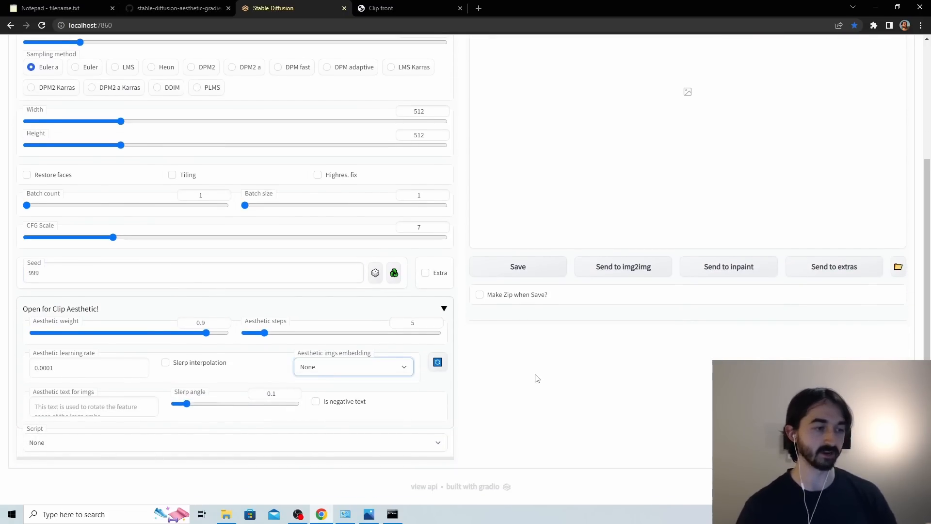
{"action": "scroll", "coordinate": [533, 375], "scroll_direction": "up", "scroll_amount": 3}
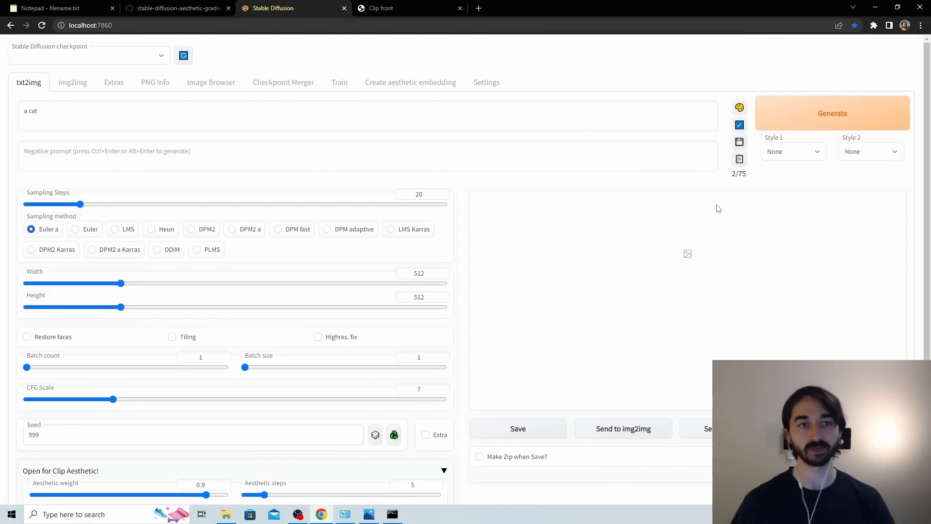
{"action": "left_click", "coordinate": [824, 118]}
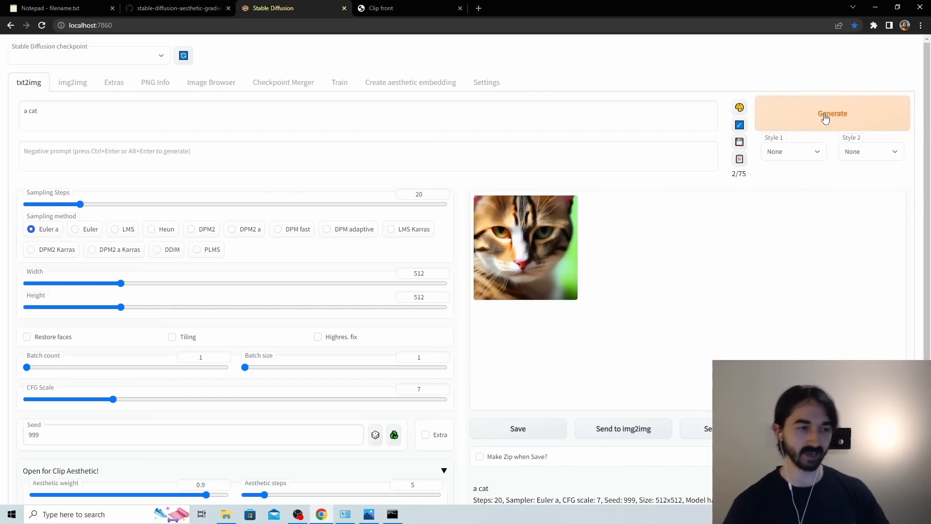
Set the aesthetic imgs embedding to sac_8plus and regenerate the cat image, checking the progress in the command prompt window.
{"action": "scroll", "coordinate": [443, 301], "scroll_direction": "down", "scroll_amount": 3}
{"action": "left_click", "coordinate": [357, 367]}
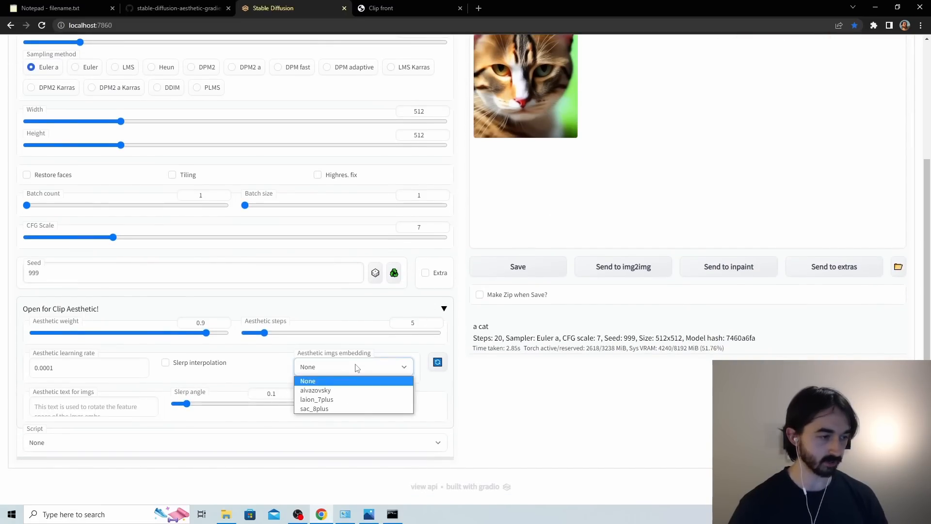
{"action": "left_click", "coordinate": [341, 409]}
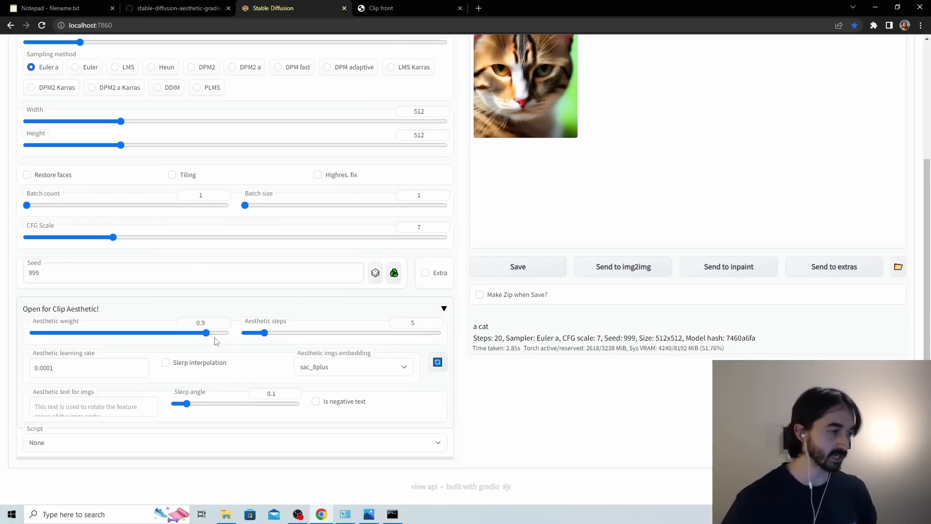
{"action": "scroll", "coordinate": [584, 383], "scroll_direction": "up", "scroll_amount": 3}
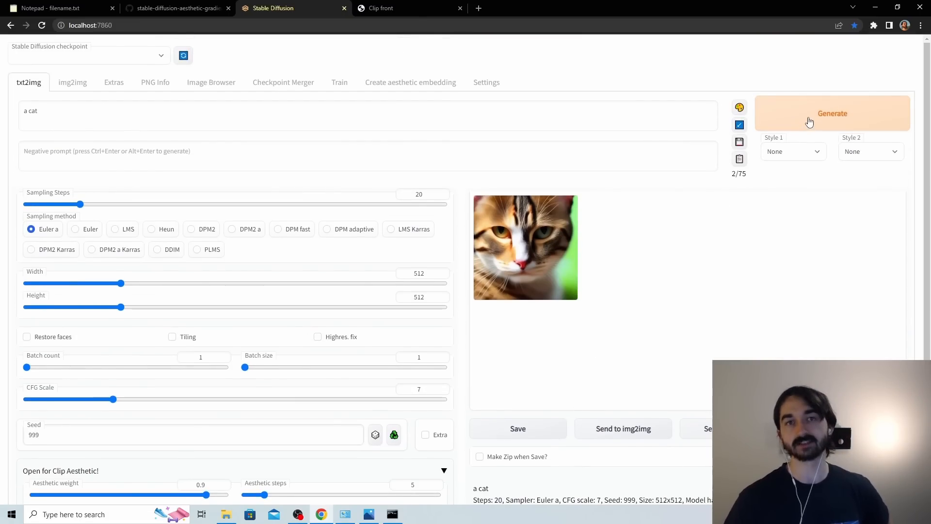
{"action": "left_click", "coordinate": [808, 122]}
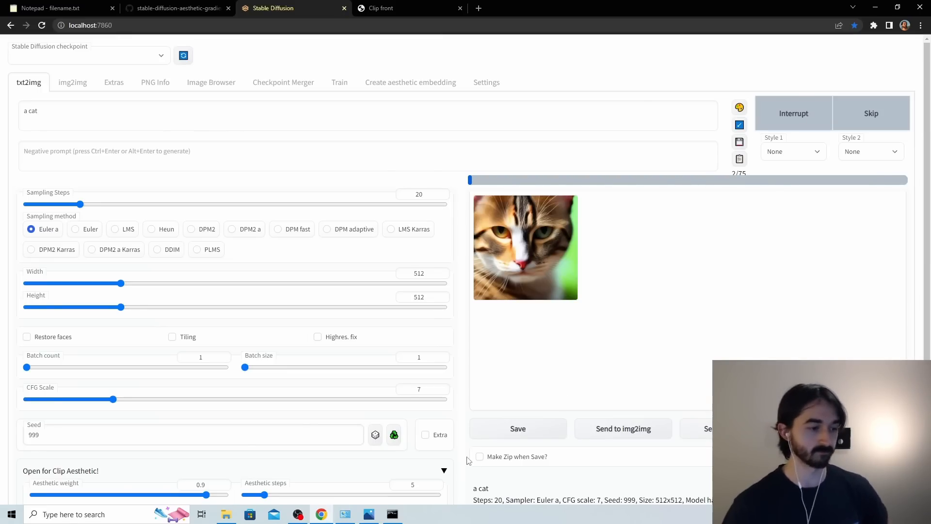
{"action": "left_click", "coordinate": [393, 516]}
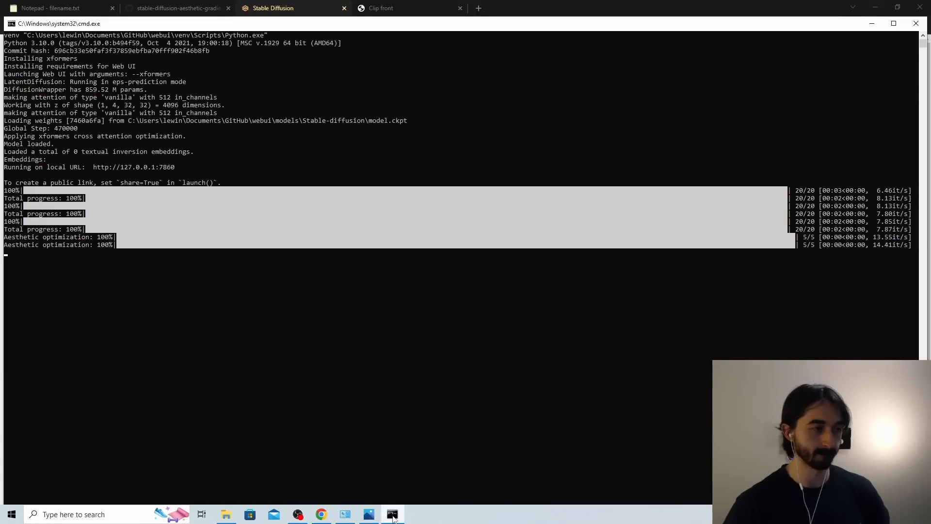
{"action": "left_click", "coordinate": [393, 516]}
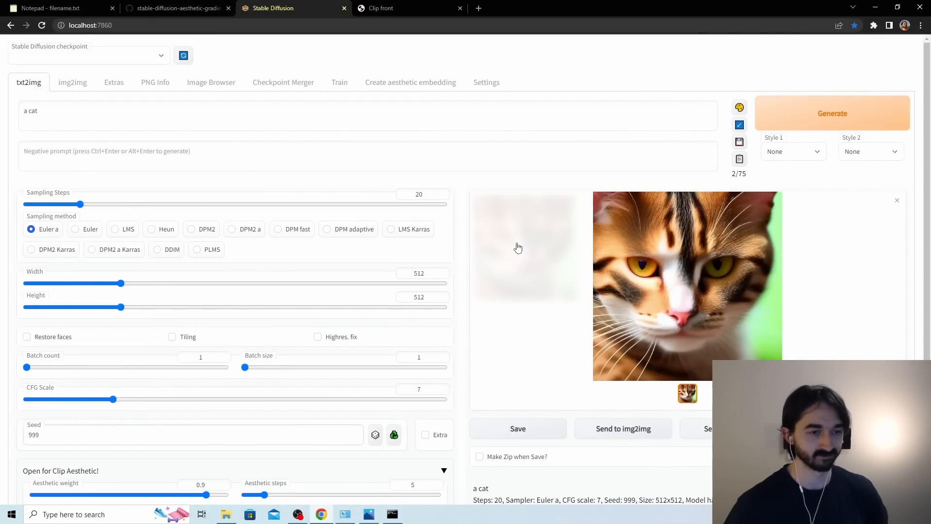
Compare 00008-999-a cat.png and 00009-999-a cat.png side by side in the image viewer, and close both windows.
{"action": "left_click", "coordinate": [231, 517]}
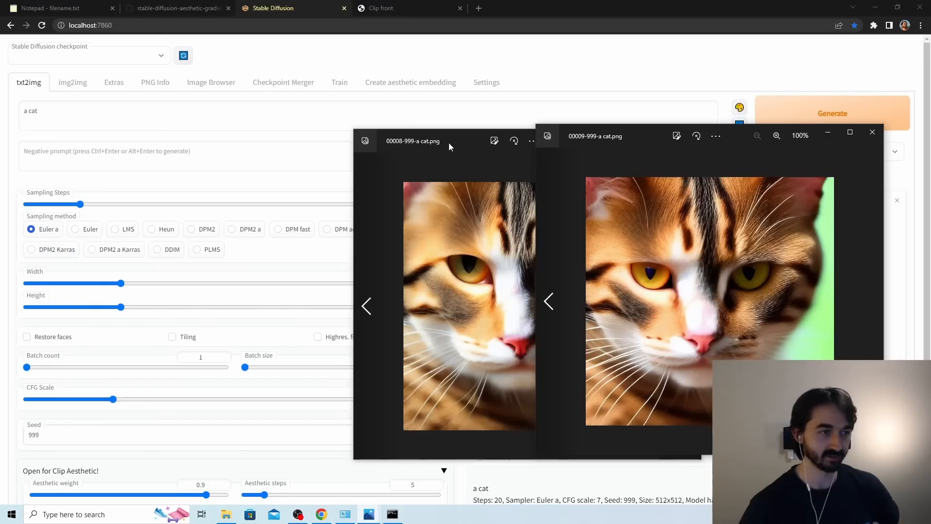
{"action": "left_click_drag", "start_coordinate": [449, 142], "coordinate": [273, 136]}
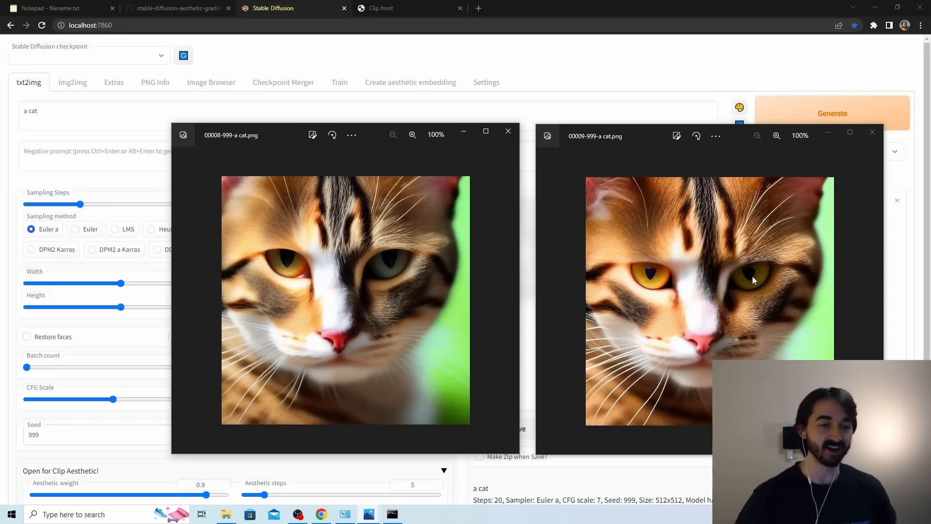
{"action": "left_click", "coordinate": [508, 132]}
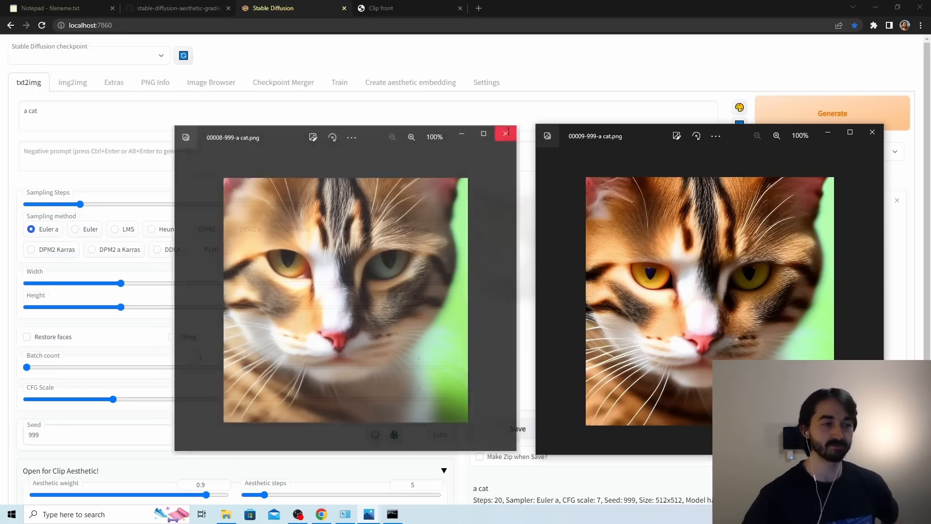
{"action": "left_click", "coordinate": [871, 134]}
Set the aesthetic steps to 15 and regenerate the cat image.
{"action": "scroll", "coordinate": [263, 386], "scroll_direction": "down", "scroll_amount": 3}
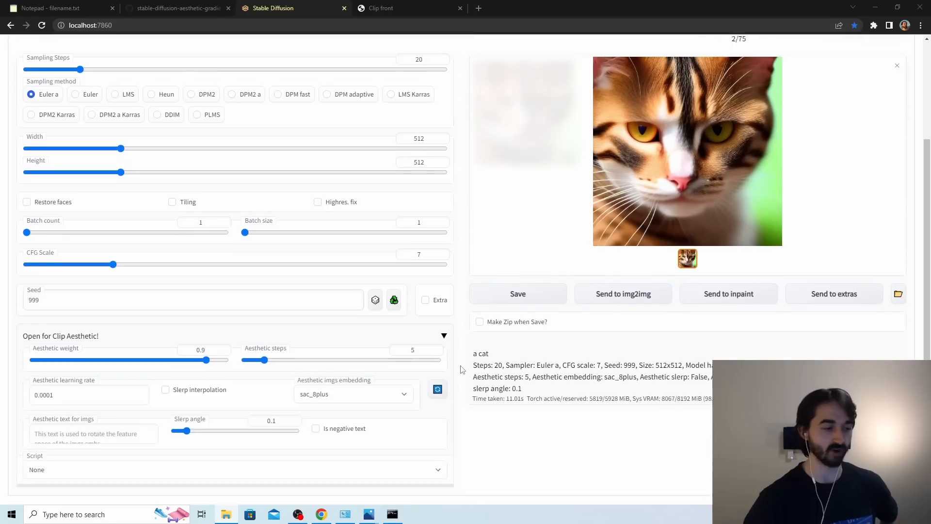
{"action": "left_click_drag", "start_coordinate": [264, 350], "coordinate": [302, 352]}
{"action": "scroll", "coordinate": [550, 392], "scroll_direction": "up", "scroll_amount": 1}
{"action": "scroll", "coordinate": [549, 392], "scroll_direction": "up", "scroll_amount": 2}
{"action": "left_click", "coordinate": [824, 113]}
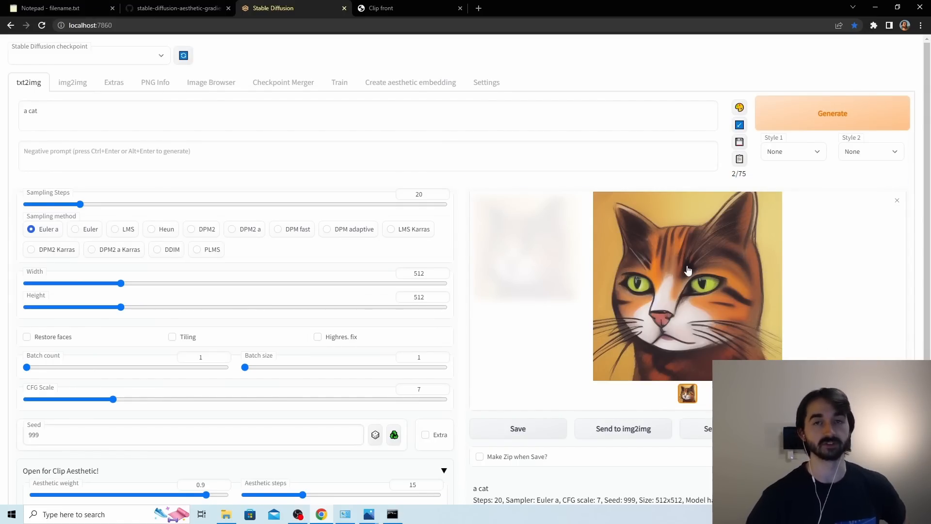
Compare the 15-step cat image with 00008-999-a cat.png in the image viewer, and close the viewer window.
{"action": "scroll", "coordinate": [686, 272], "scroll_direction": "down", "scroll_amount": 1}
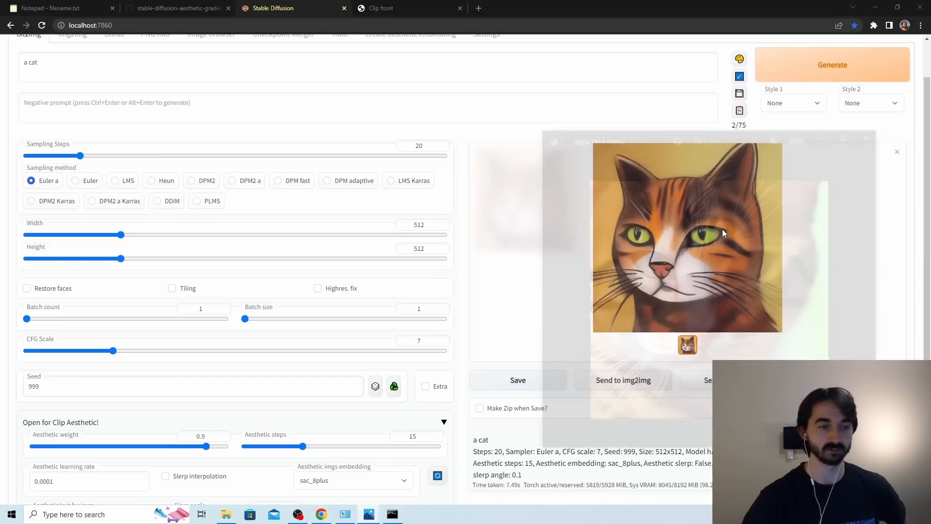
{"action": "left_click_drag", "start_coordinate": [727, 143], "coordinate": [310, 118]}
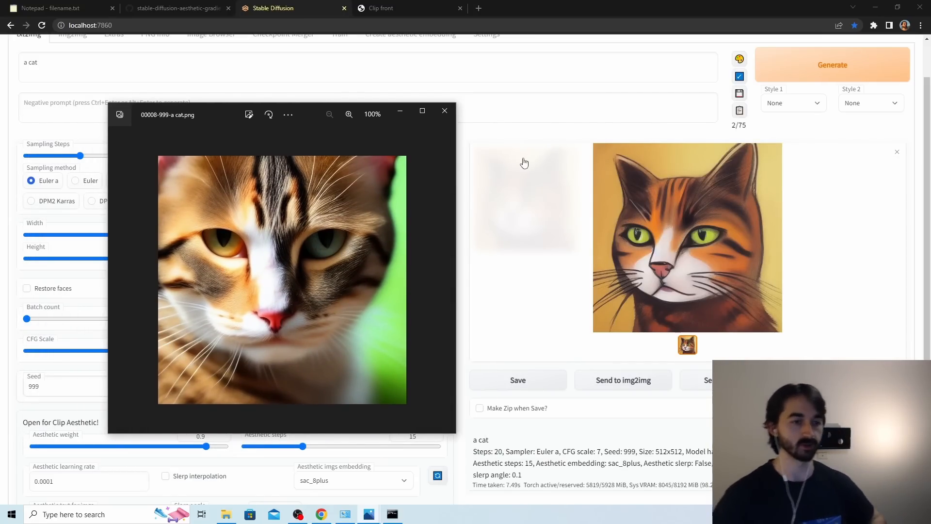
{"action": "left_click", "coordinate": [448, 114]}
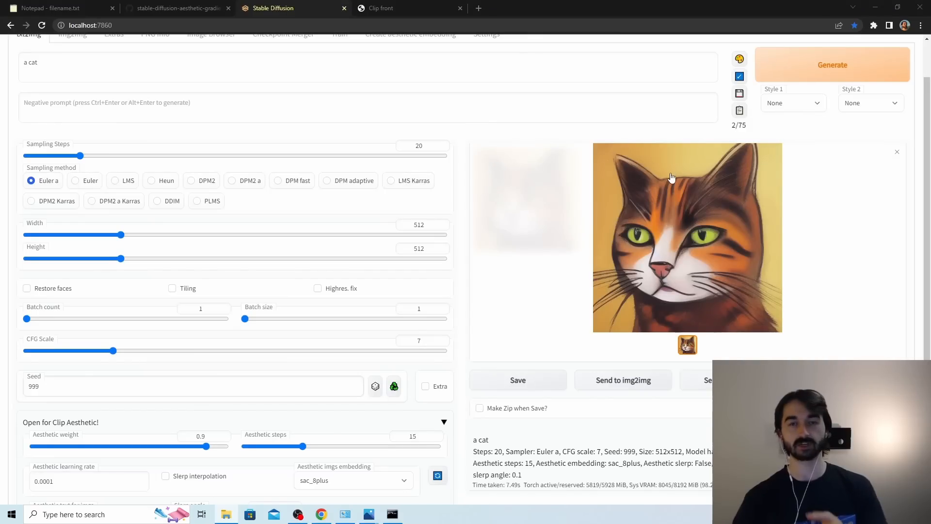
Set the aesthetic steps to 9 and regenerate the cat image.
{"action": "scroll", "coordinate": [567, 318], "scroll_direction": "down", "scroll_amount": 3}
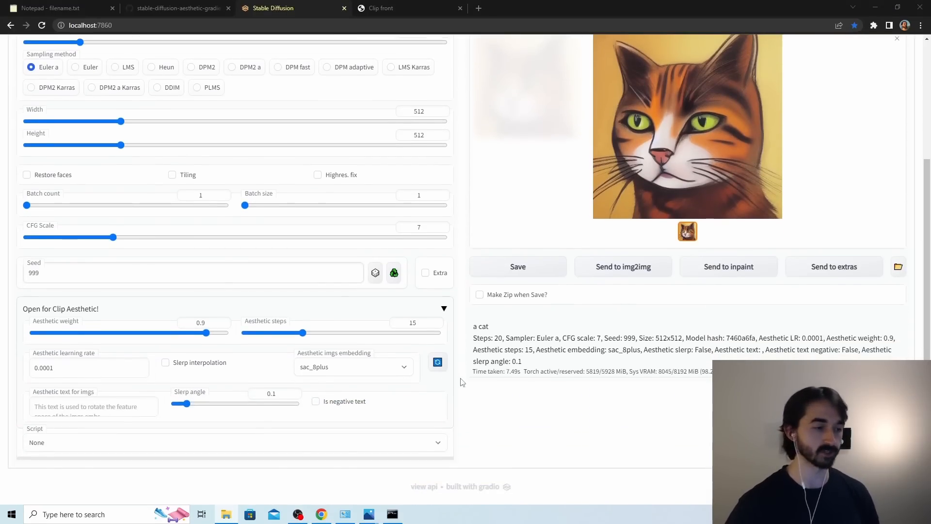
{"action": "left_click_drag", "start_coordinate": [300, 335], "coordinate": [281, 335]}
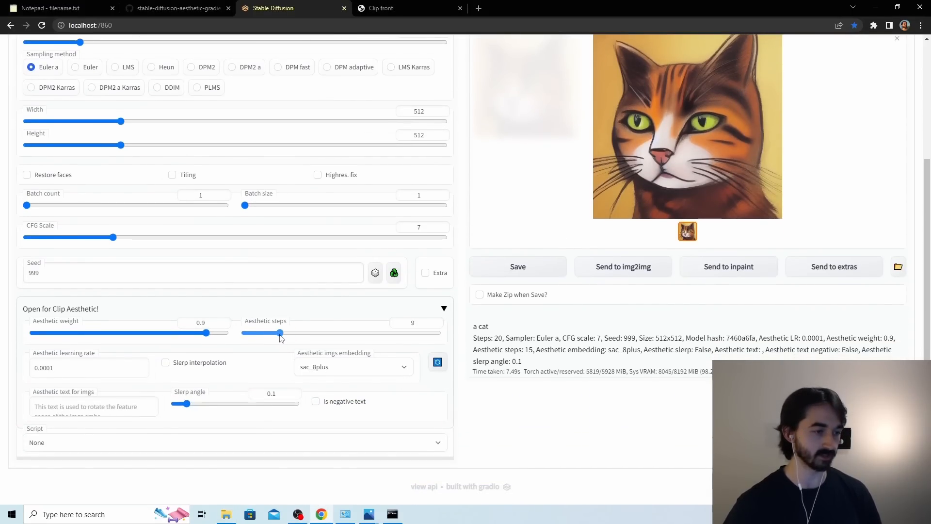
{"action": "scroll", "coordinate": [291, 334], "scroll_direction": "up", "scroll_amount": 2}
{"action": "left_click", "coordinate": [843, 53]}
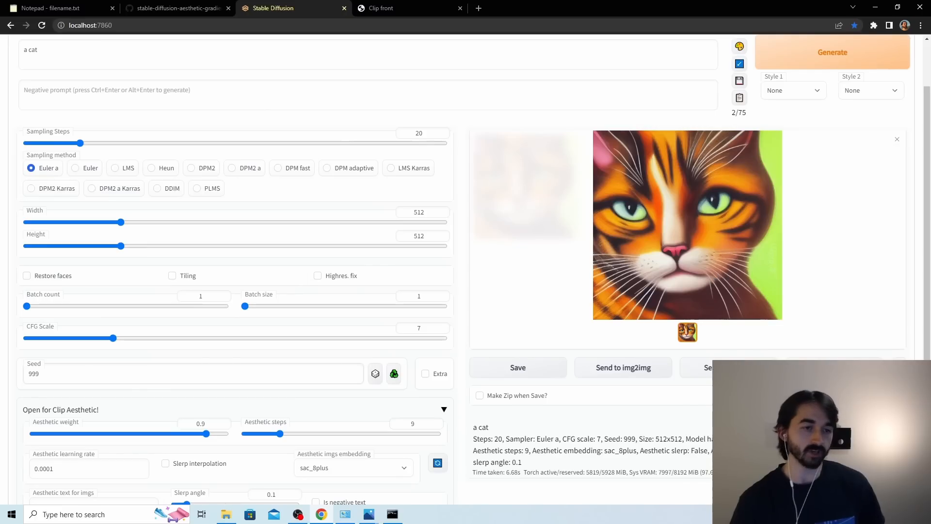
Compare 00009-999-a cat.png with the newly generated cat image, and view the new image enlarged before closing the preview.
{"action": "key", "text": "alt+Tab"}
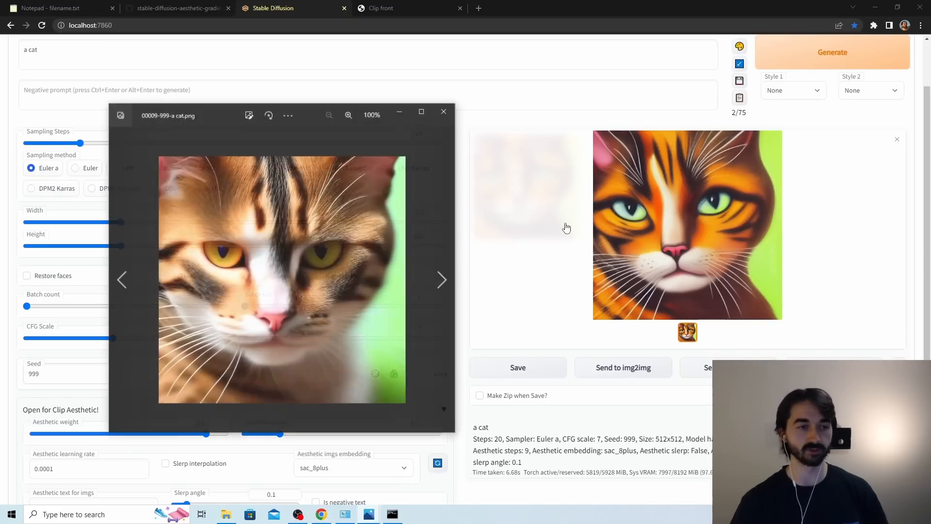
{"action": "left_click_drag", "start_coordinate": [307, 115], "coordinate": [398, 88]}
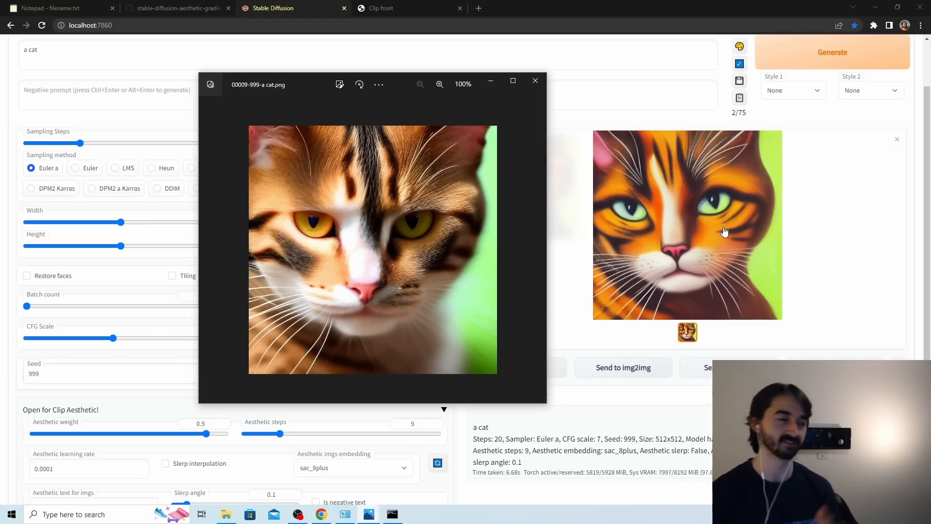
{"action": "left_click", "coordinate": [661, 194]}
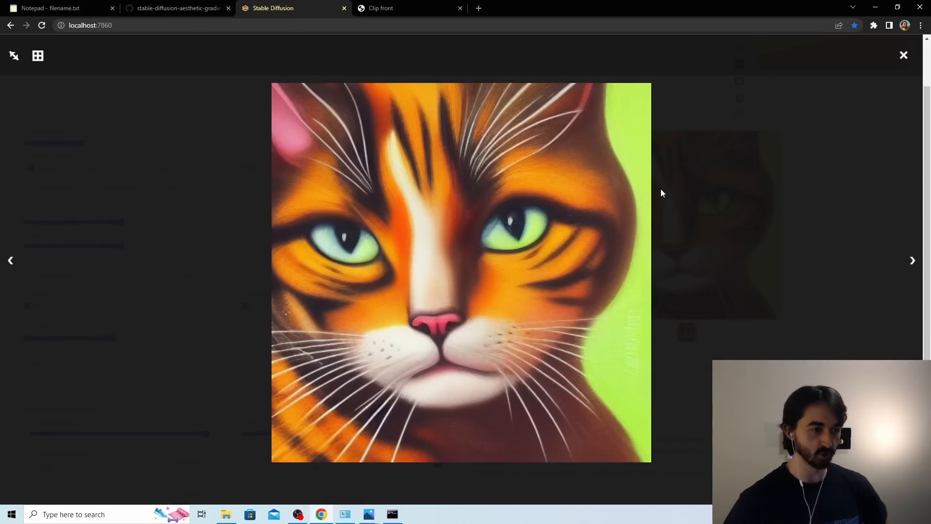
{"action": "left_click", "coordinate": [903, 54]}
Set the aesthetic imgs embedding to aivazovsky.
{"action": "scroll", "coordinate": [537, 223], "scroll_direction": "down", "scroll_amount": 2}
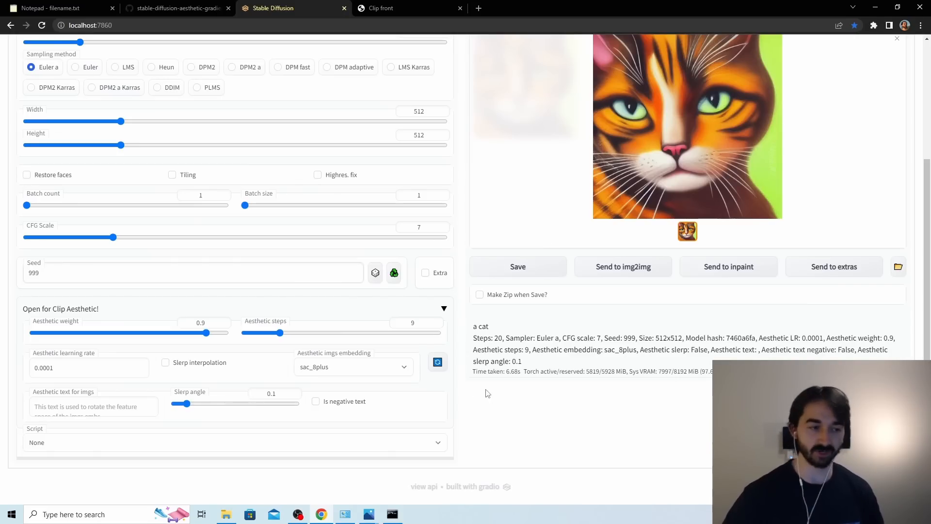
{"action": "left_click", "coordinate": [371, 367]}
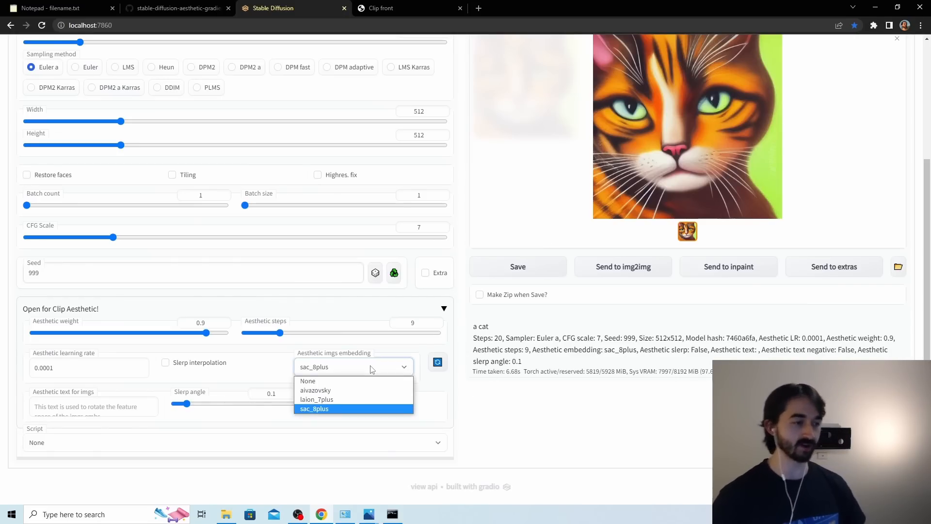
{"action": "left_click", "coordinate": [363, 391]}
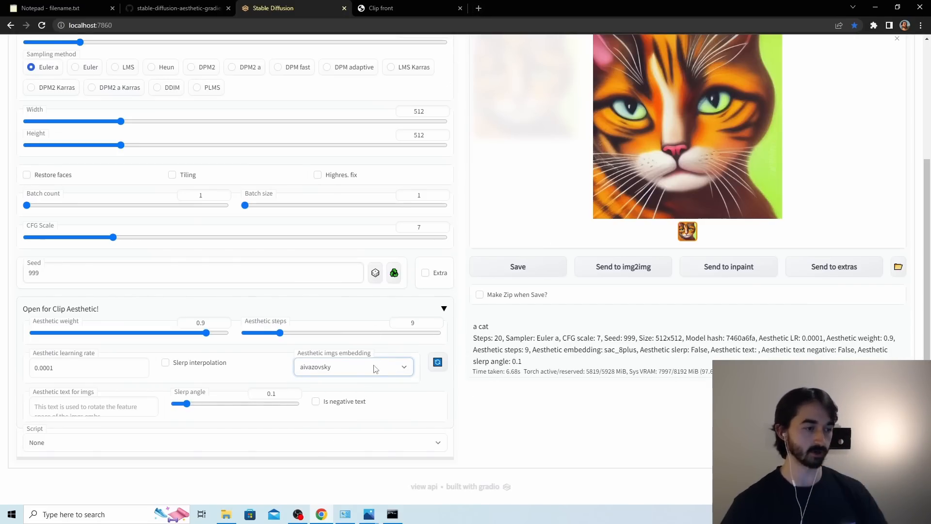
Search the web for "avizovsky" in a new browser tab, preview the ship painting, and return to the Stable Diffusion page's embedding choices.
{"action": "left_click", "coordinate": [479, 10]}
{"action": "type", "text": "av"}
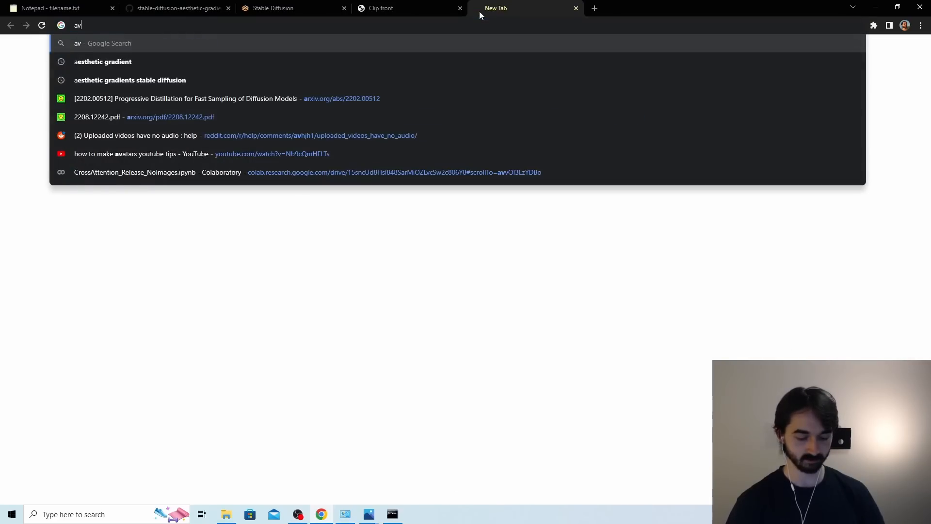
{"action": "type", "text": "izovsky"}
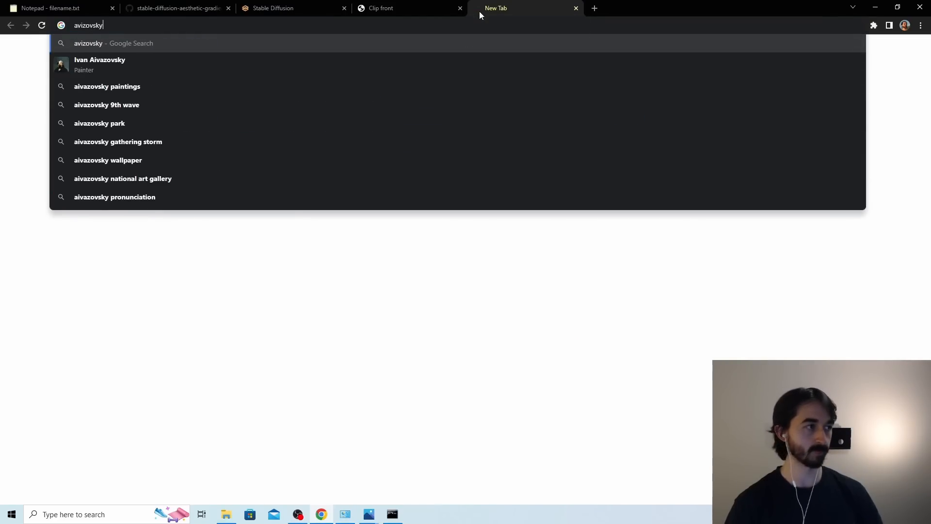
{"action": "key", "text": "Return"}
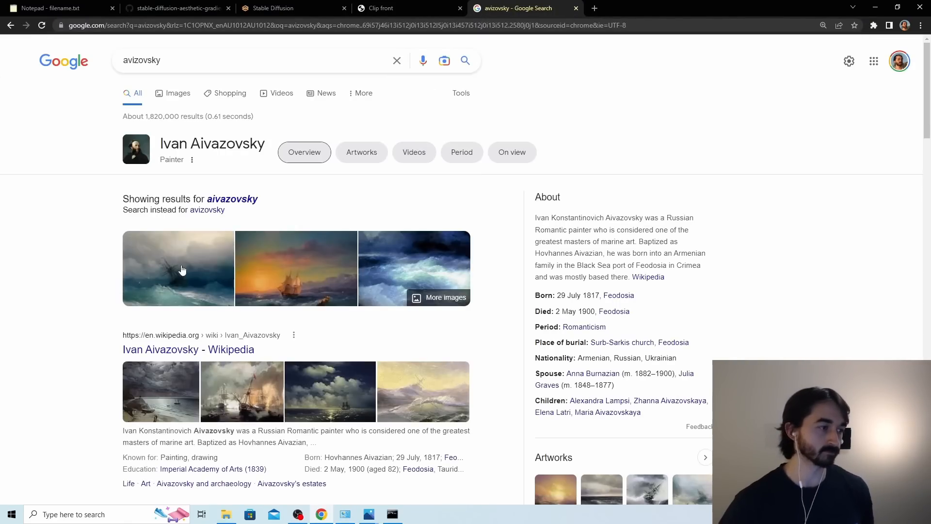
{"action": "left_click", "coordinate": [179, 268]}
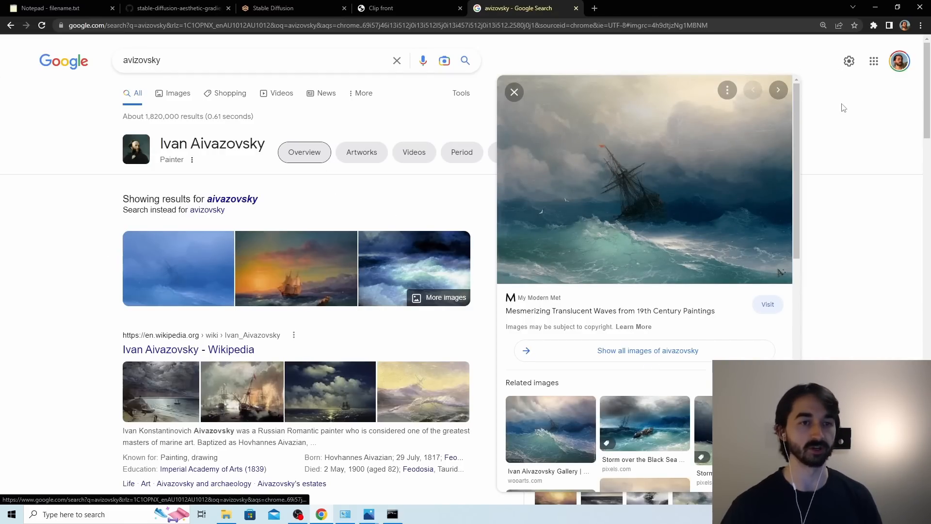
{"action": "left_click", "coordinate": [403, 5]}
{"action": "left_click", "coordinate": [273, 8]}
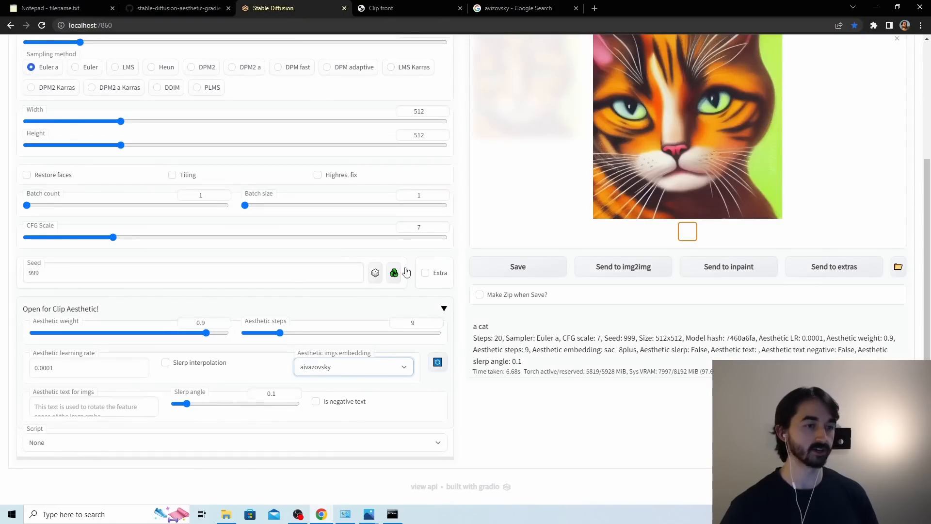
{"action": "left_click", "coordinate": [388, 368]}
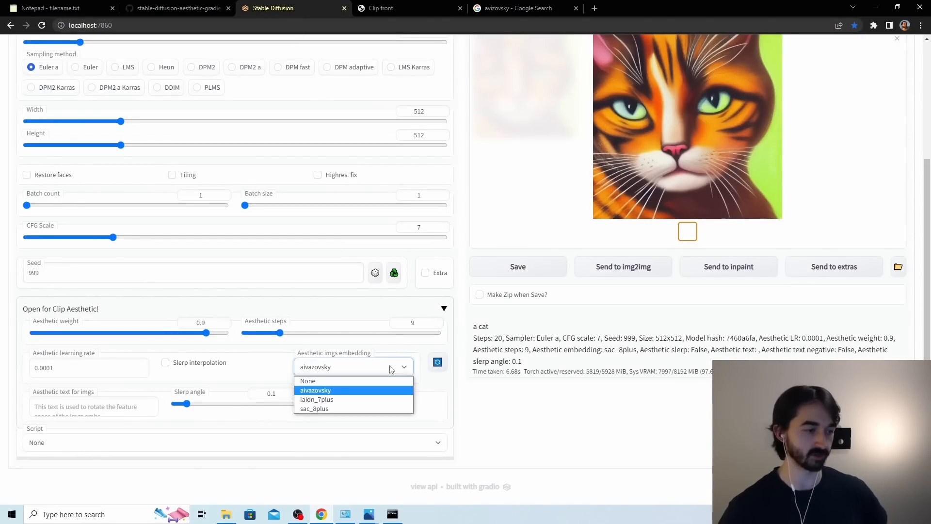
{"action": "left_click", "coordinate": [391, 368]}
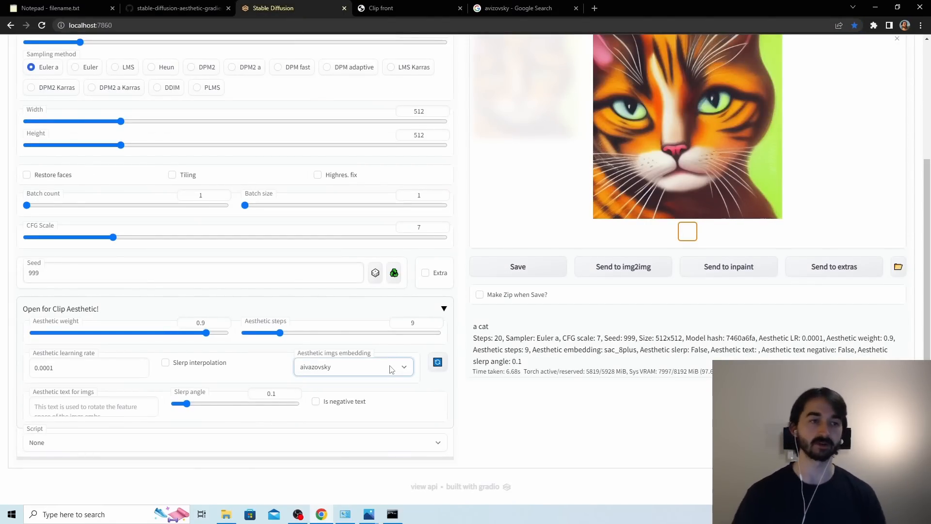
Change the prompt to "a tree", set the aesthetic imgs embedding to None and generate the baseline image.
{"action": "scroll", "coordinate": [353, 291], "scroll_direction": "up", "scroll_amount": 4}
{"action": "triple_click", "coordinate": [78, 111]}
{"action": "type", "text": "a tree"}
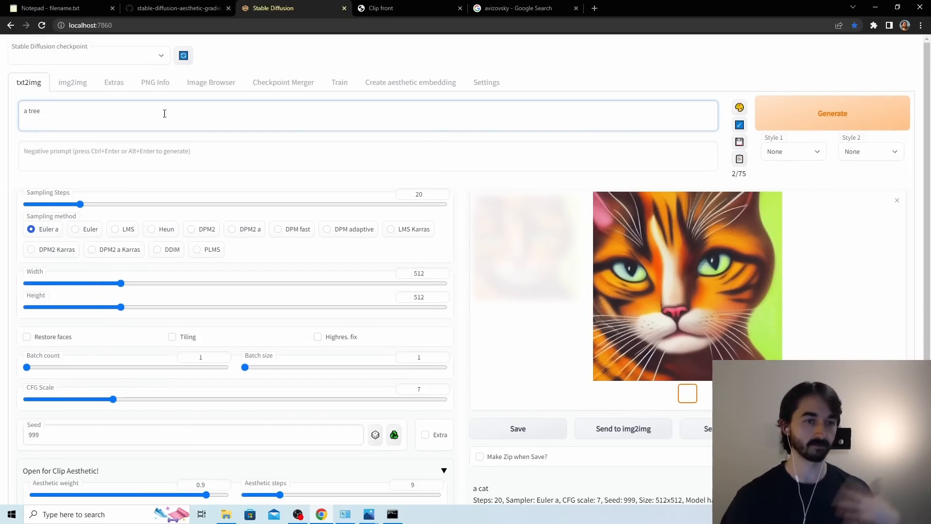
{"action": "scroll", "coordinate": [446, 286], "scroll_direction": "down", "scroll_amount": 3}
{"action": "left_click", "coordinate": [330, 384]}
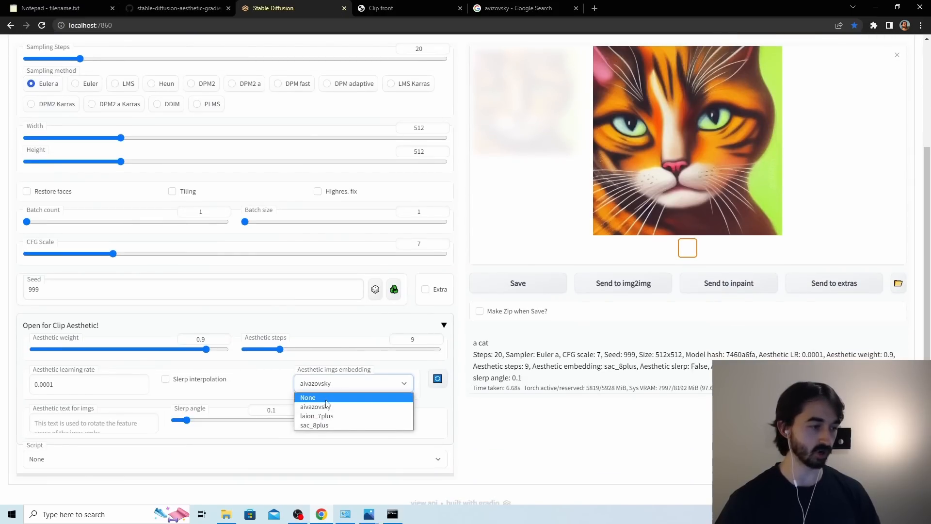
{"action": "left_click", "coordinate": [326, 397]}
{"action": "scroll", "coordinate": [485, 233], "scroll_direction": "up", "scroll_amount": 3}
{"action": "left_click", "coordinate": [840, 119]}
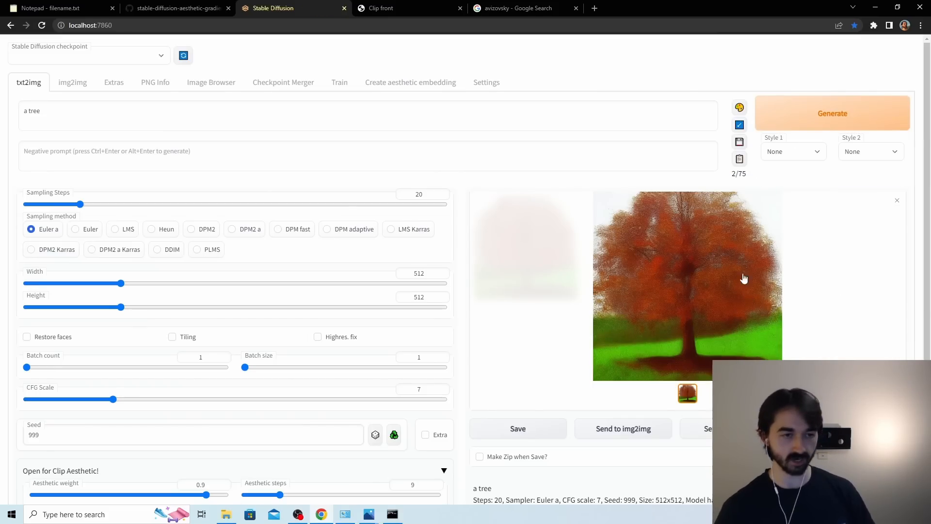
Regenerate the tree image with the aivazovsky aesthetic embedding and compare it with 00012-999-a tree.png in the image viewer.
{"action": "scroll", "coordinate": [526, 282], "scroll_direction": "down", "scroll_amount": 1}
{"action": "scroll", "coordinate": [526, 282], "scroll_direction": "down", "scroll_amount": 2}
{"action": "left_click", "coordinate": [342, 384]}
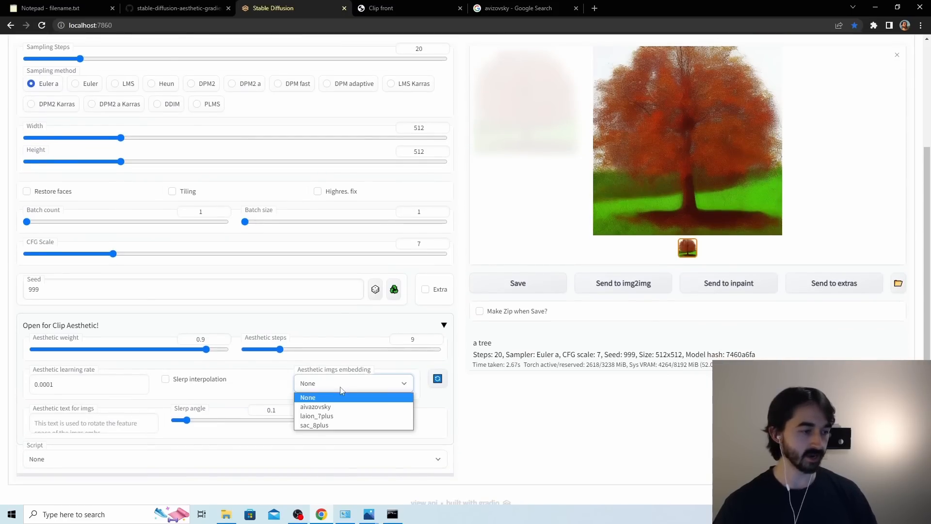
{"action": "left_click", "coordinate": [345, 410]}
{"action": "scroll", "coordinate": [455, 380], "scroll_direction": "up", "scroll_amount": 3}
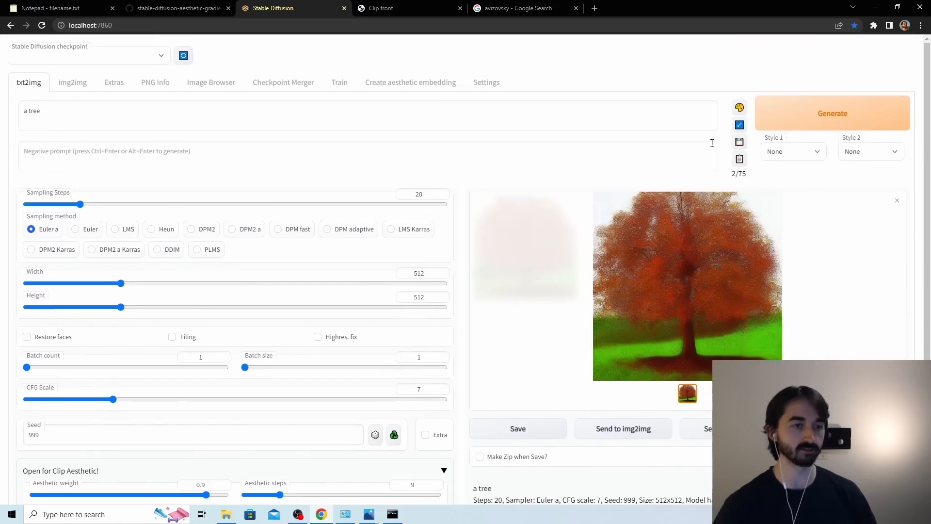
{"action": "left_click", "coordinate": [800, 117]}
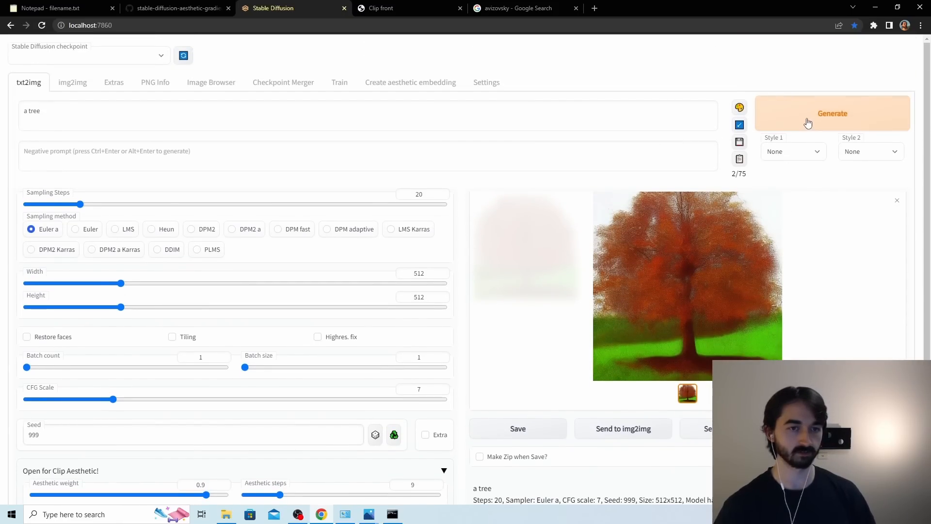
{"action": "left_click_drag", "start_coordinate": [300, 118], "coordinate": [378, 124]}
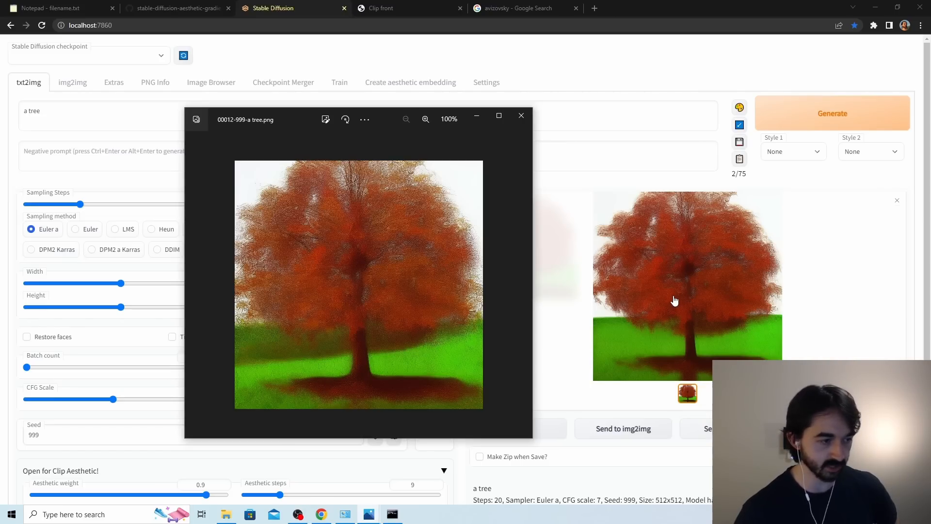
{"action": "left_click", "coordinate": [516, 117]}
Set the aesthetic steps to 18 and regenerate the tree image.
{"action": "scroll", "coordinate": [505, 249], "scroll_direction": "down", "scroll_amount": 3}
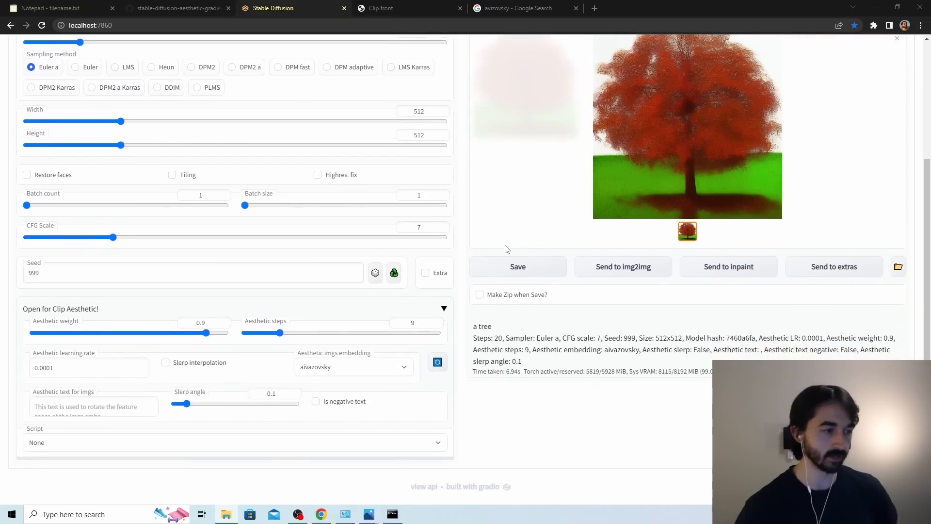
{"action": "left_click_drag", "start_coordinate": [279, 332], "coordinate": [314, 334]}
{"action": "scroll", "coordinate": [763, 293], "scroll_direction": "up", "scroll_amount": 3}
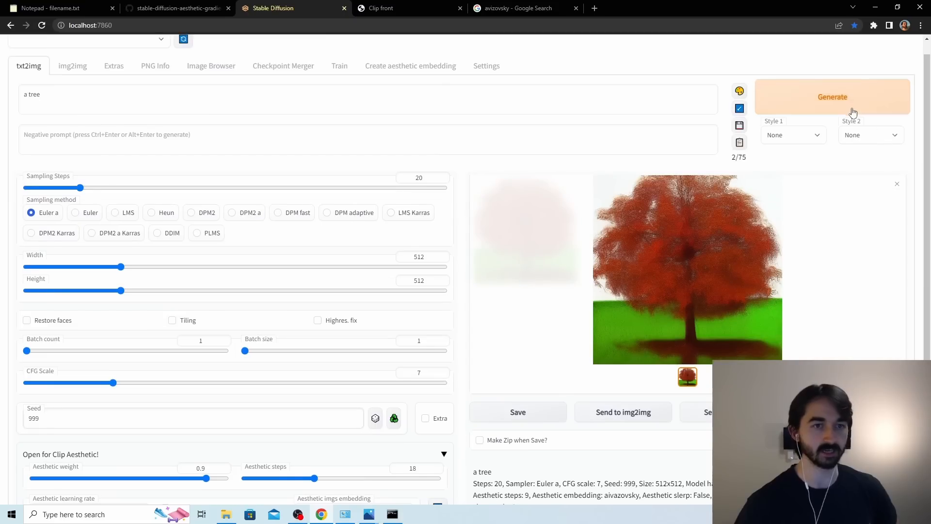
{"action": "left_click", "coordinate": [850, 109]}
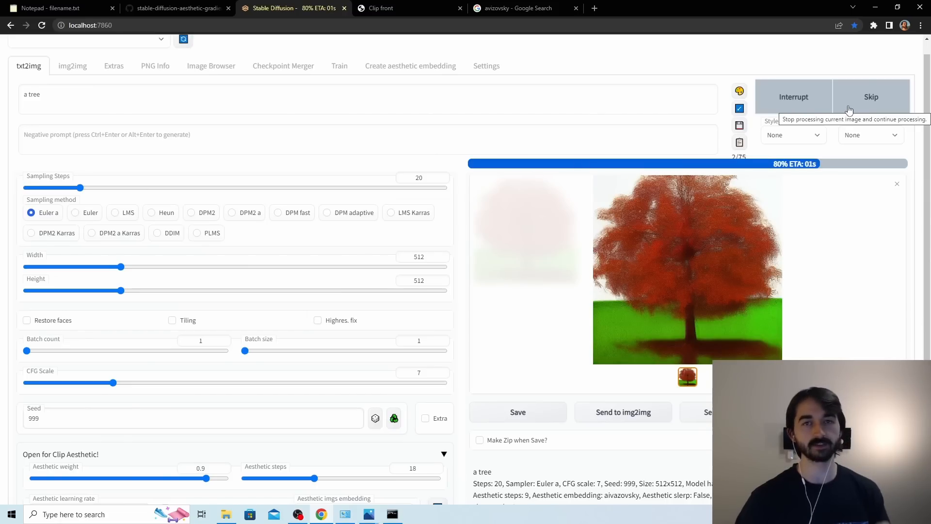
{"action": "left_click", "coordinate": [848, 110]}
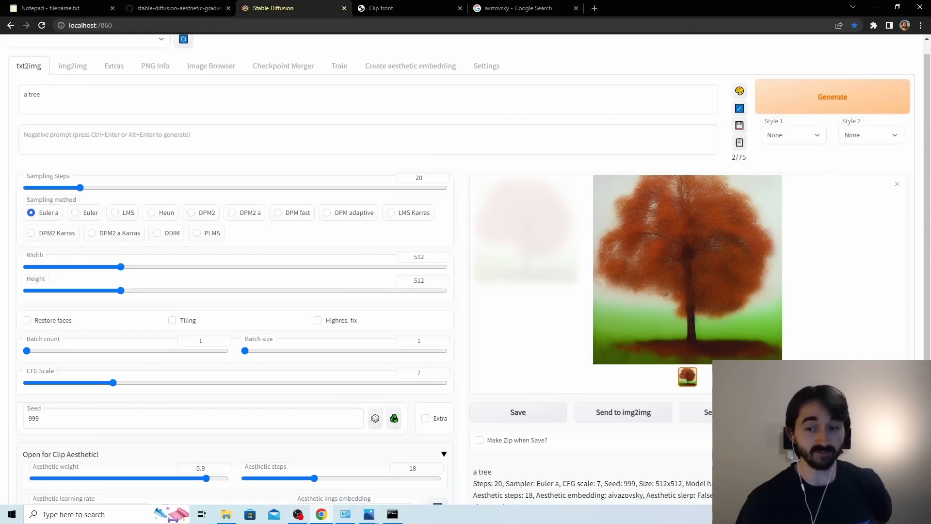
View the generated tree image enlarged and compare its style with the Google image results for Aivazovsky's paintings.
{"action": "left_click", "coordinate": [693, 239]}
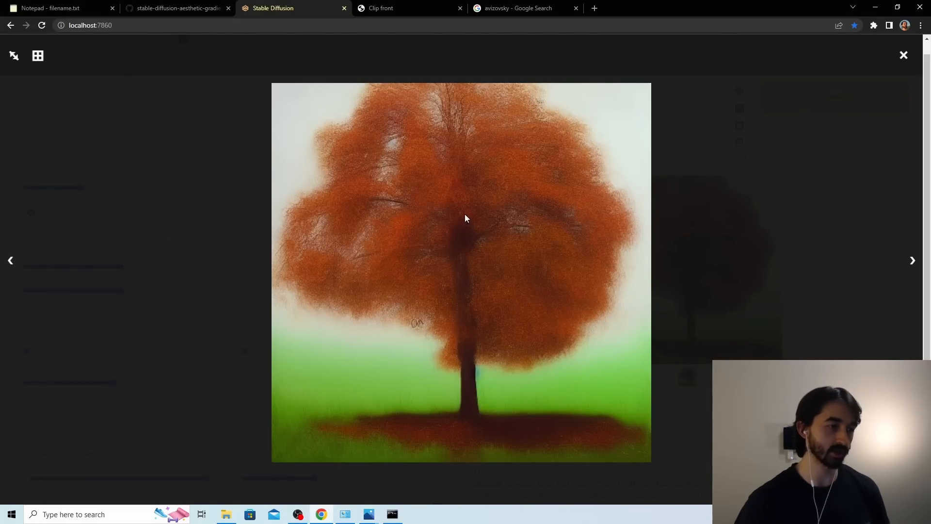
{"action": "left_click", "coordinate": [528, 12]}
{"action": "left_click", "coordinate": [167, 98]}
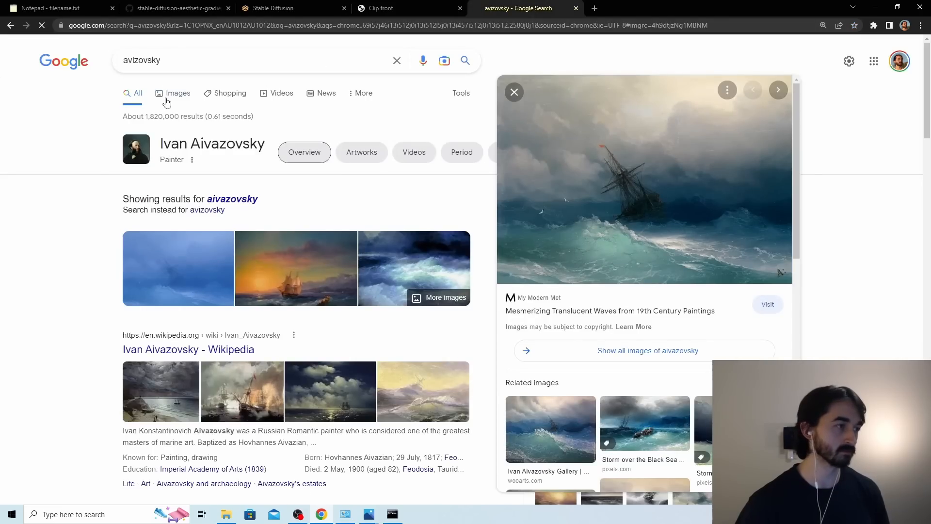
{"action": "scroll", "coordinate": [429, 237], "scroll_direction": "down", "scroll_amount": 1}
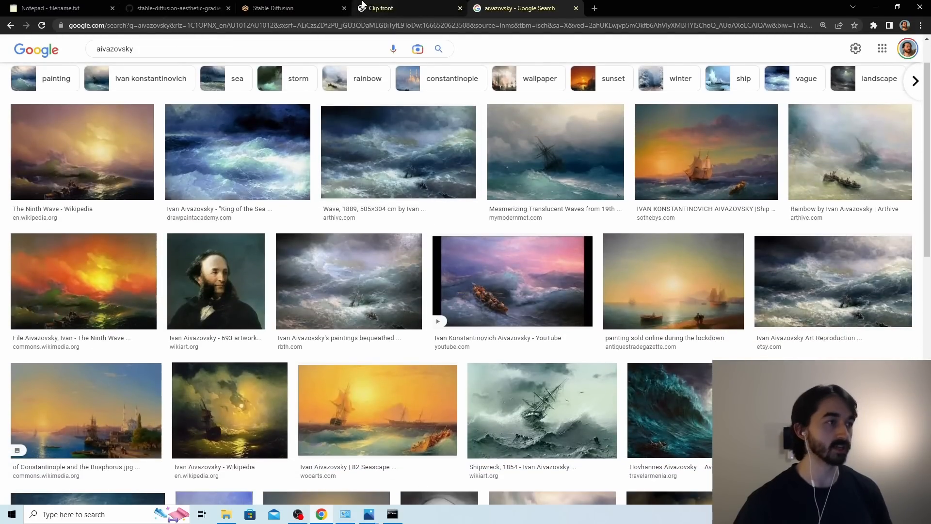
{"action": "left_click", "coordinate": [324, 7]}
{"action": "left_click", "coordinate": [718, 151]}
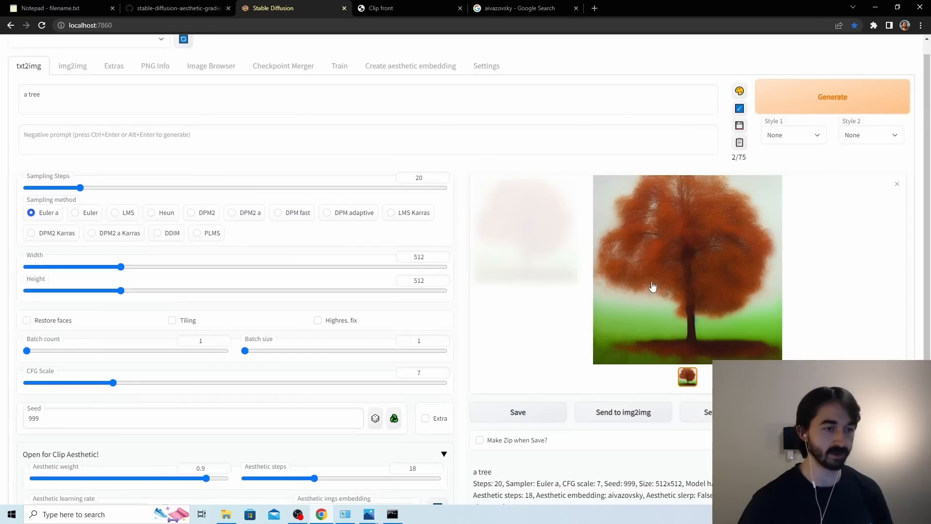
{"action": "scroll", "coordinate": [658, 272], "scroll_direction": "down", "scroll_amount": 2}
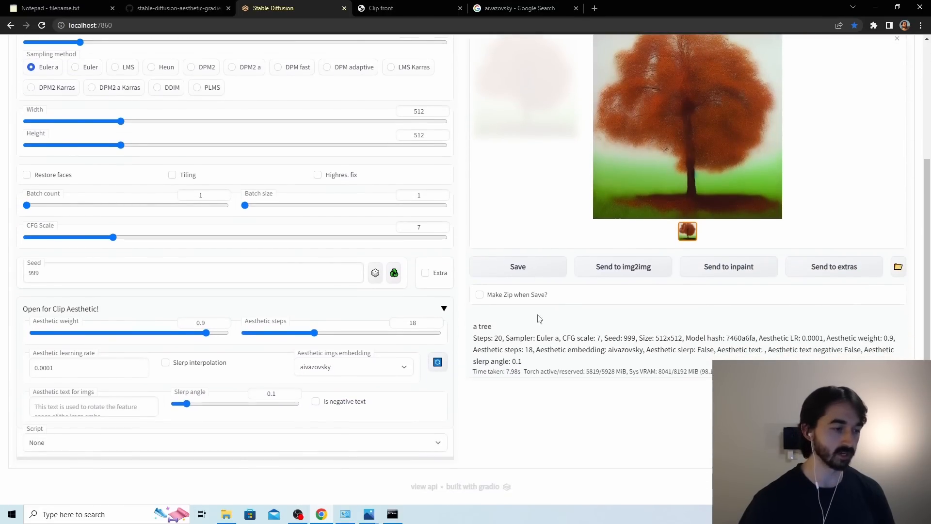
Set the aesthetic steps to 30, regenerate the tree image and view it enlarged.
{"action": "left_click_drag", "start_coordinate": [314, 332], "coordinate": [362, 339]}
{"action": "scroll", "coordinate": [363, 339], "scroll_direction": "up", "scroll_amount": 2}
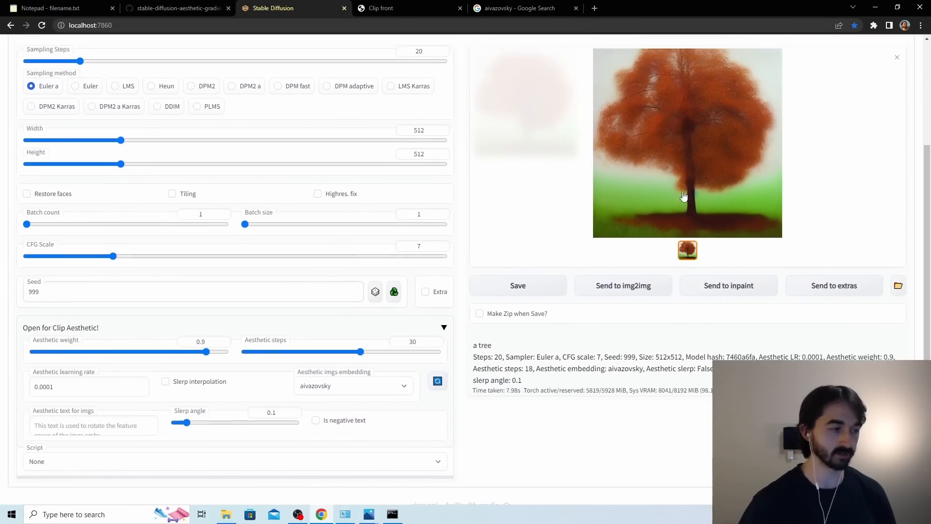
{"action": "left_click", "coordinate": [843, 56]}
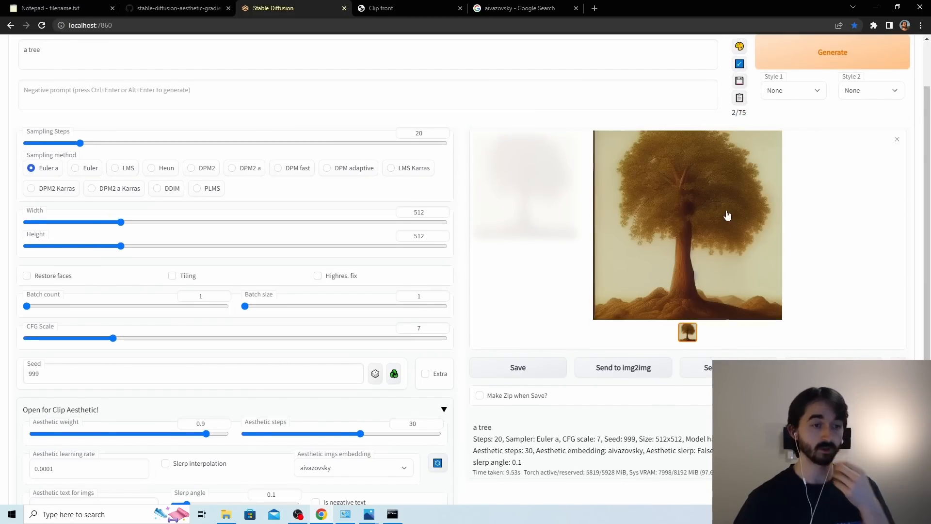
{"action": "left_click", "coordinate": [728, 216]}
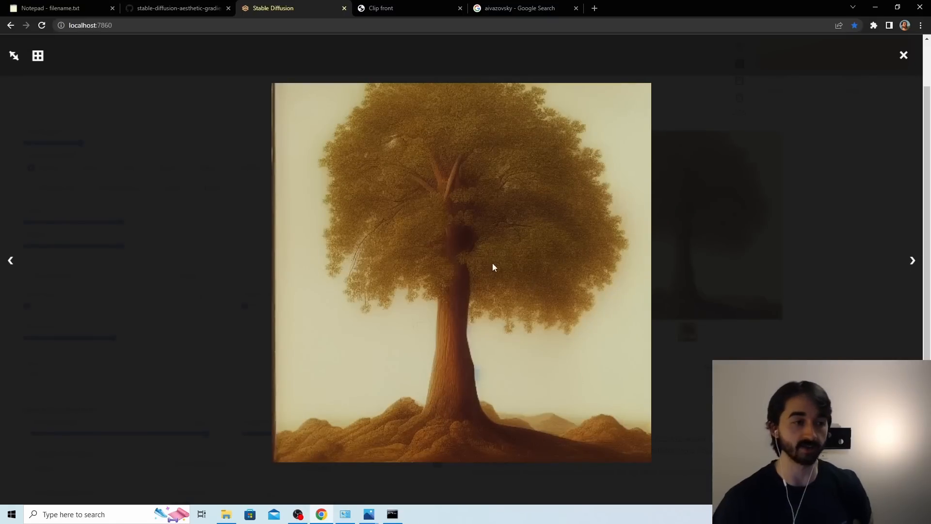
Search Google Images for "aivazovsky tree", open a tree painting preview and compare it with the generated tree image.
{"action": "type", "text": "tree"}
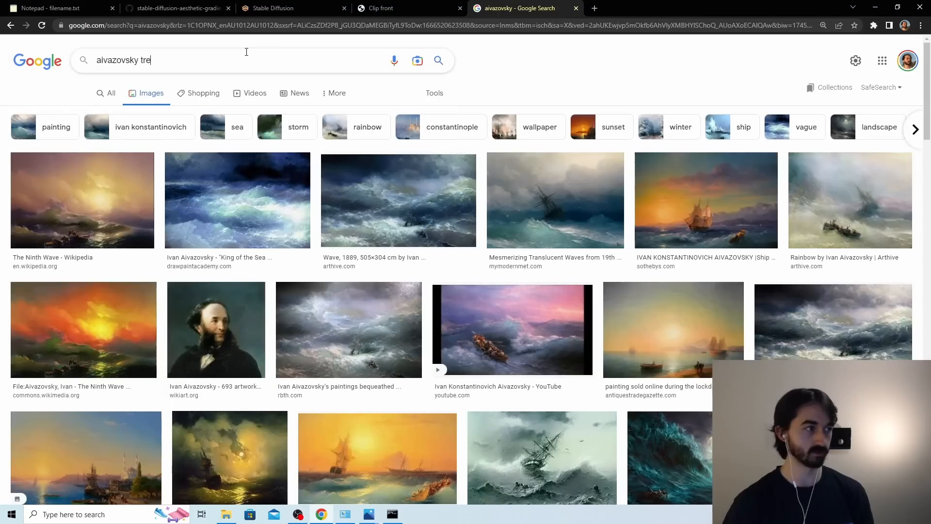
{"action": "key", "text": "Return"}
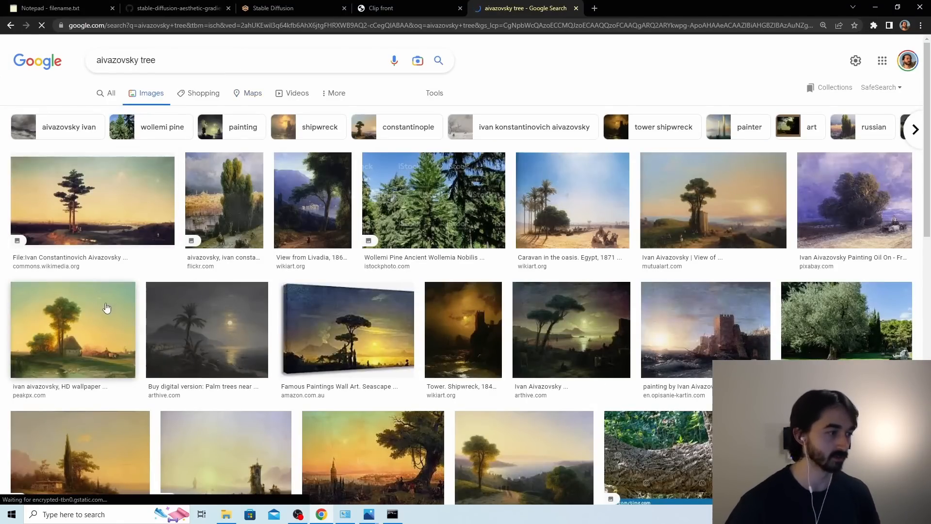
{"action": "left_click", "coordinate": [107, 308]}
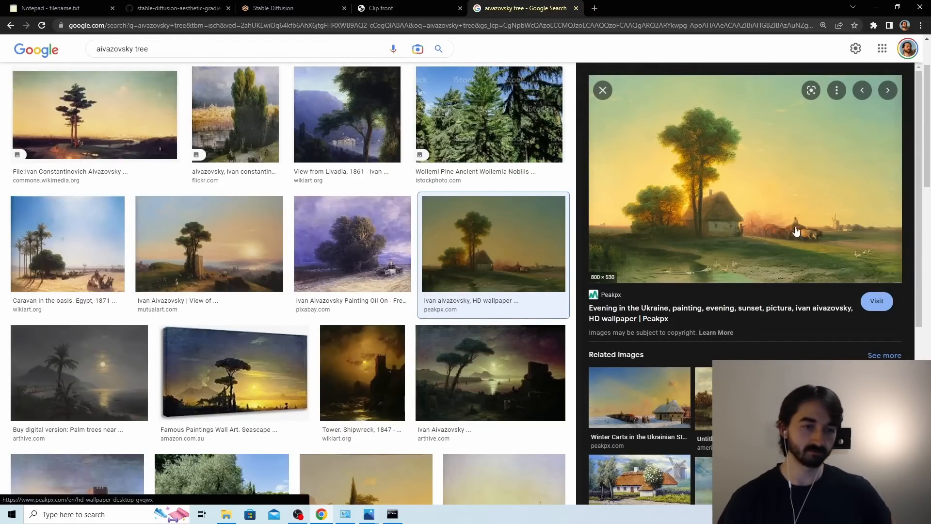
{"action": "left_click", "coordinate": [381, 10]}
{"action": "key", "text": "ctrl+shift+Tab"}
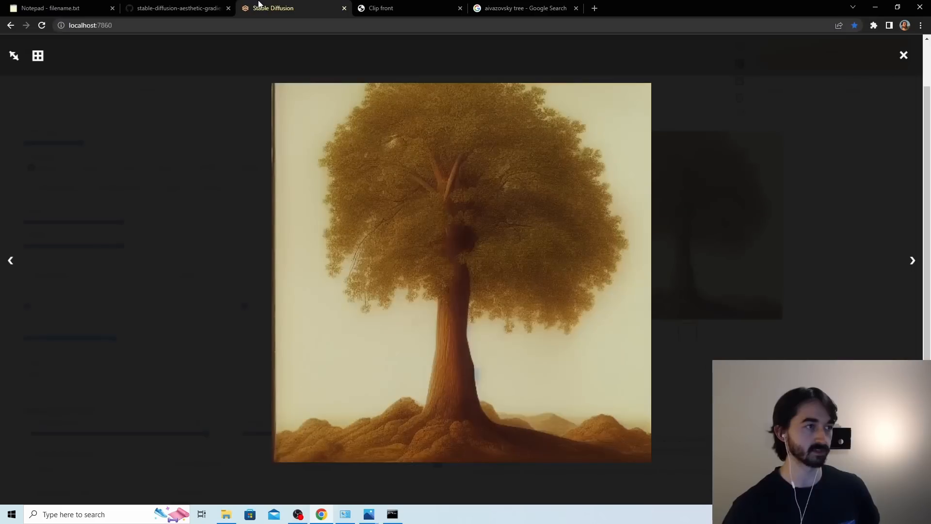
Set the aesthetic steps to 45, regenerate the tree image and compare it enlarged with 00012-999-a tree.png in the image viewer.
{"action": "left_click", "coordinate": [828, 126]}
{"action": "scroll", "coordinate": [422, 339], "scroll_direction": "down", "scroll_amount": 2}
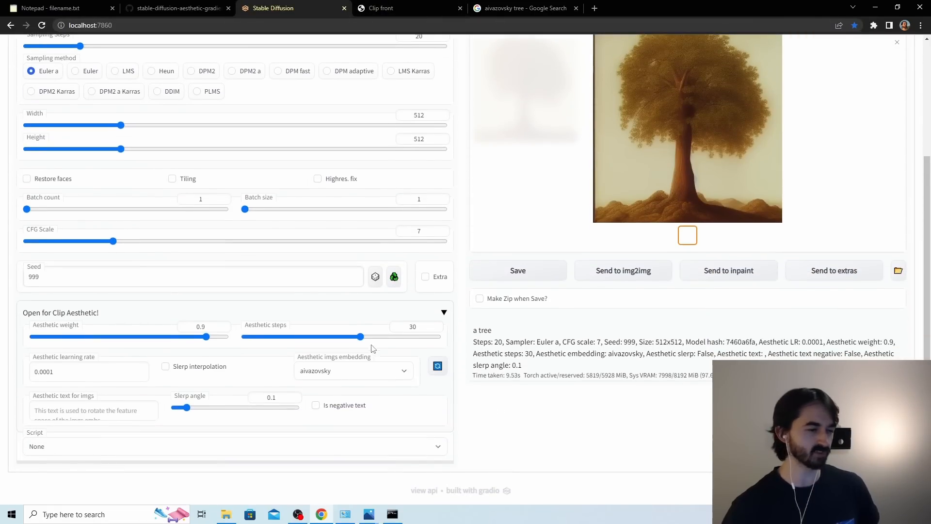
{"action": "left_click_drag", "start_coordinate": [363, 336], "coordinate": [418, 347]}
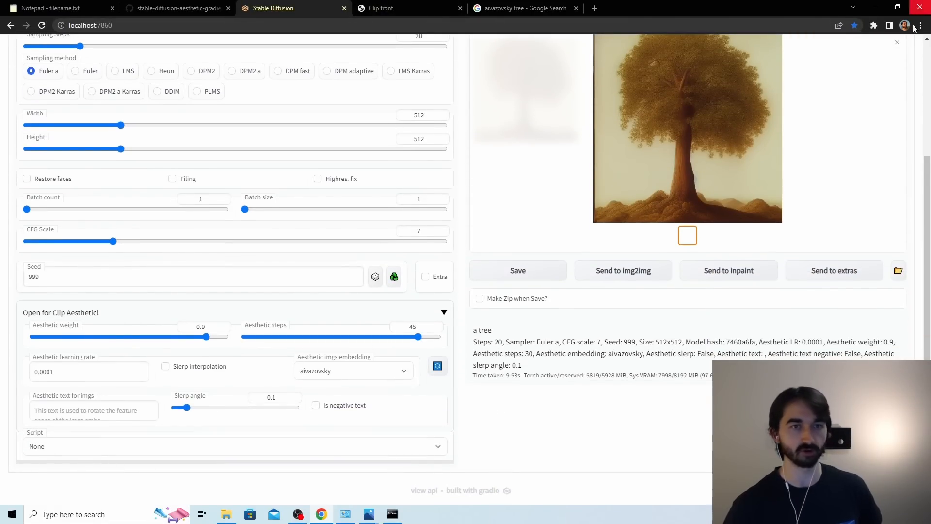
{"action": "scroll", "coordinate": [794, 134], "scroll_direction": "up", "scroll_amount": 4}
{"action": "left_click", "coordinate": [807, 114]}
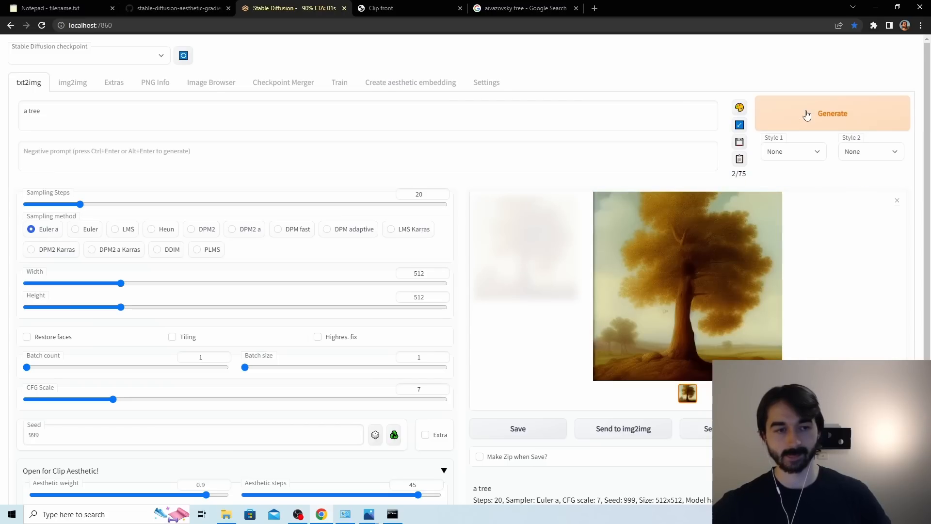
{"action": "left_click", "coordinate": [732, 233]}
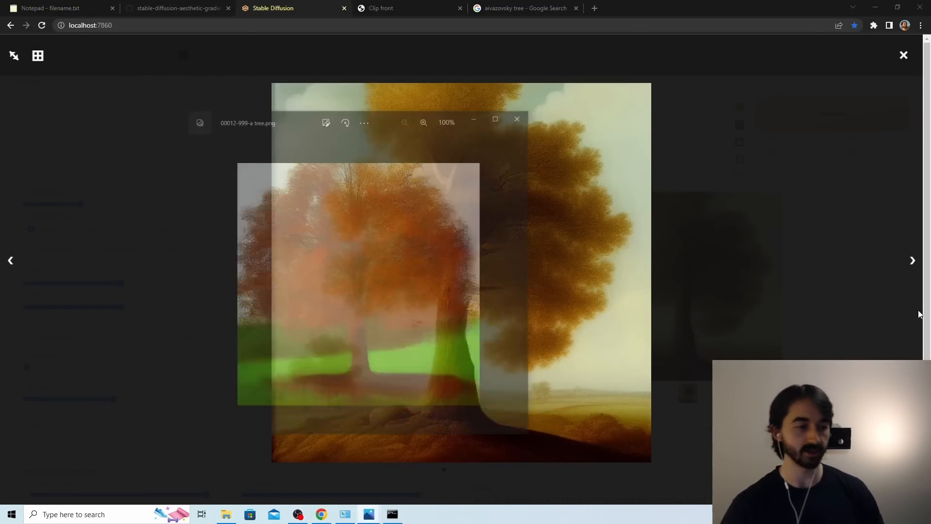
{"action": "left_click_drag", "start_coordinate": [485, 132], "coordinate": [869, 136]}
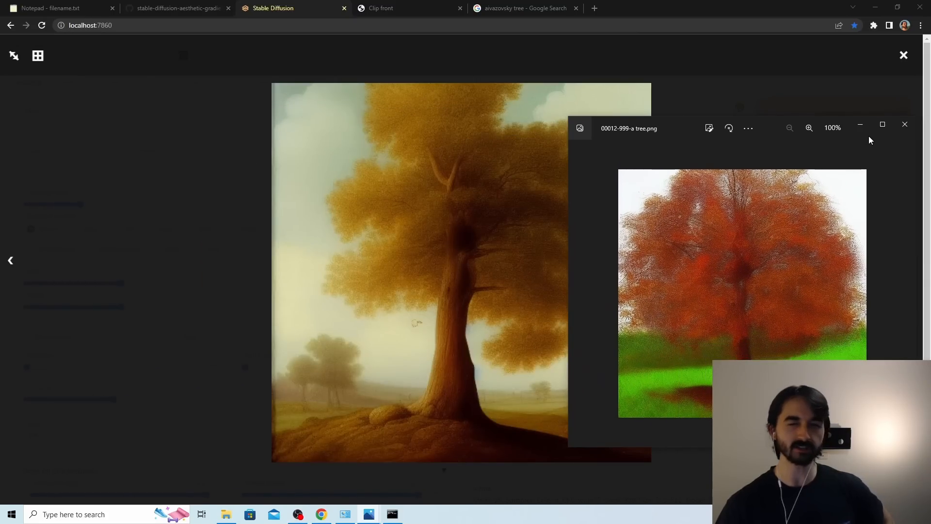
Open the Excalidraw diagram and examine how the prompt embedding and the aesthetic embedding feed into the diffusion model.
{"action": "left_click", "coordinate": [594, 8]}
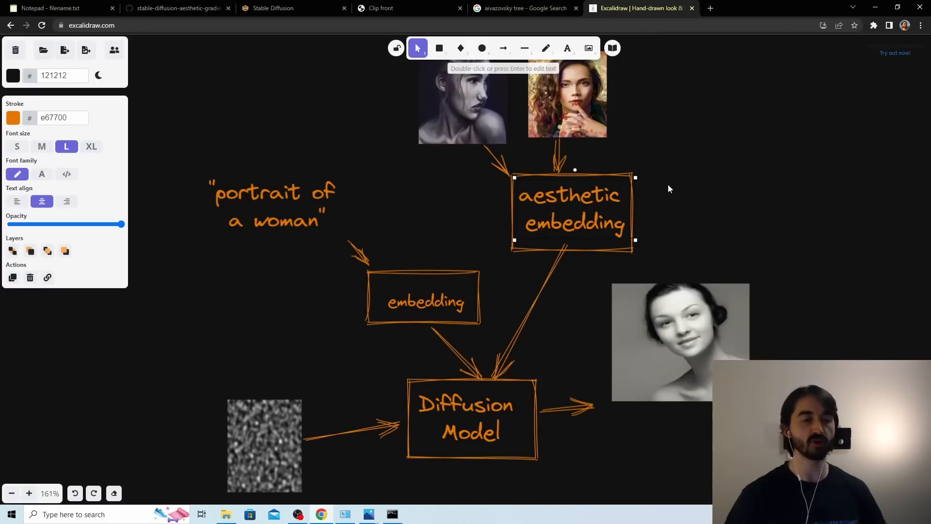
{"action": "scroll", "coordinate": [667, 184], "scroll_direction": "up", "scroll_amount": 2}
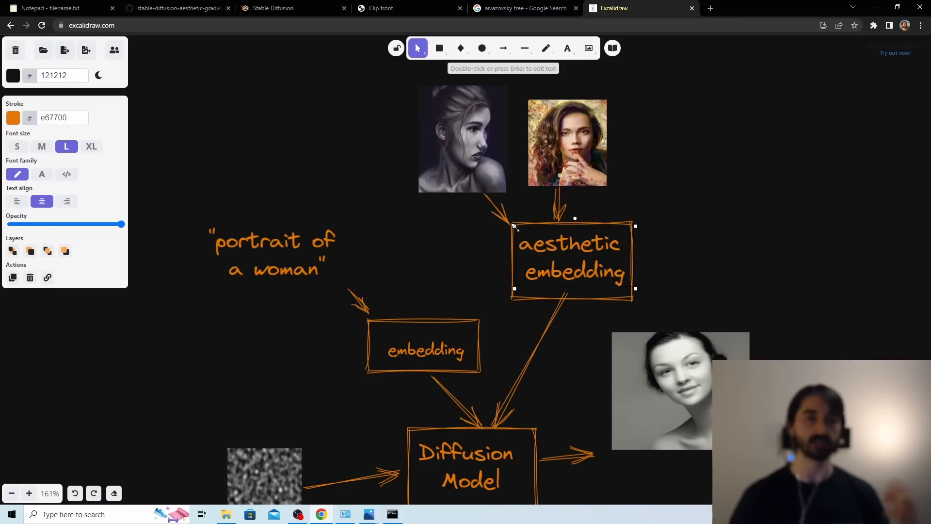
{"action": "scroll", "coordinate": [455, 254], "scroll_direction": "down", "scroll_amount": 2}
{"action": "scroll", "coordinate": [711, 246], "scroll_direction": "up", "scroll_amount": 2}
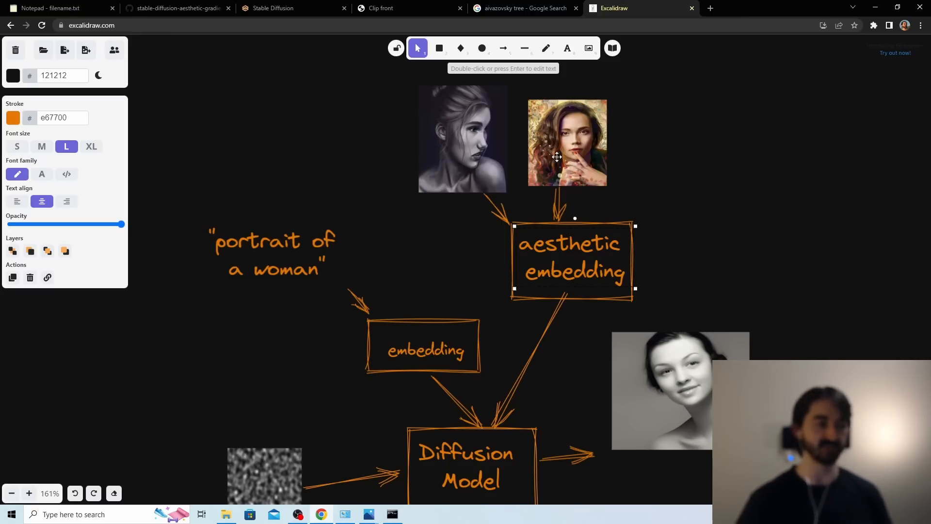
Change the prompt to "a hamburger", set the aesthetic imgs embedding to None and generate the baseline image.
{"action": "scroll", "coordinate": [519, 359], "scroll_direction": "down", "scroll_amount": 1}
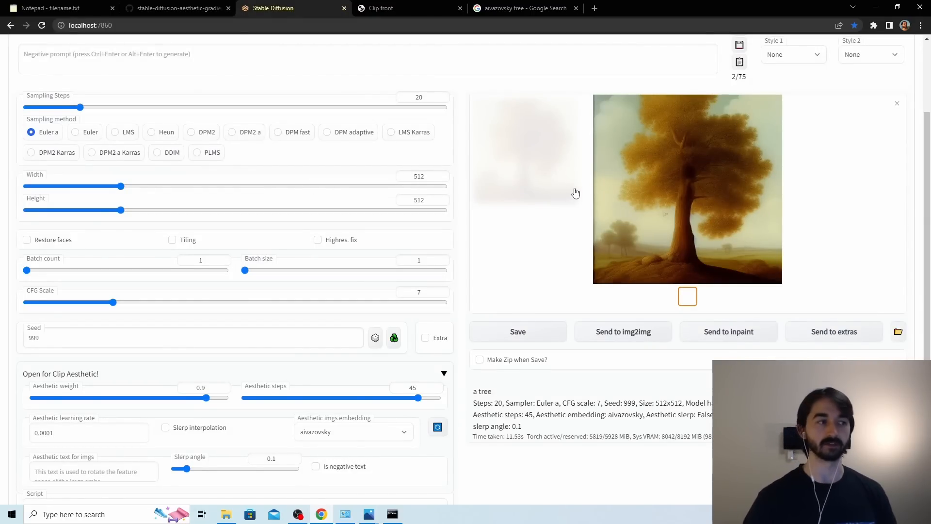
{"action": "scroll", "coordinate": [575, 193], "scroll_direction": "up", "scroll_amount": 2}
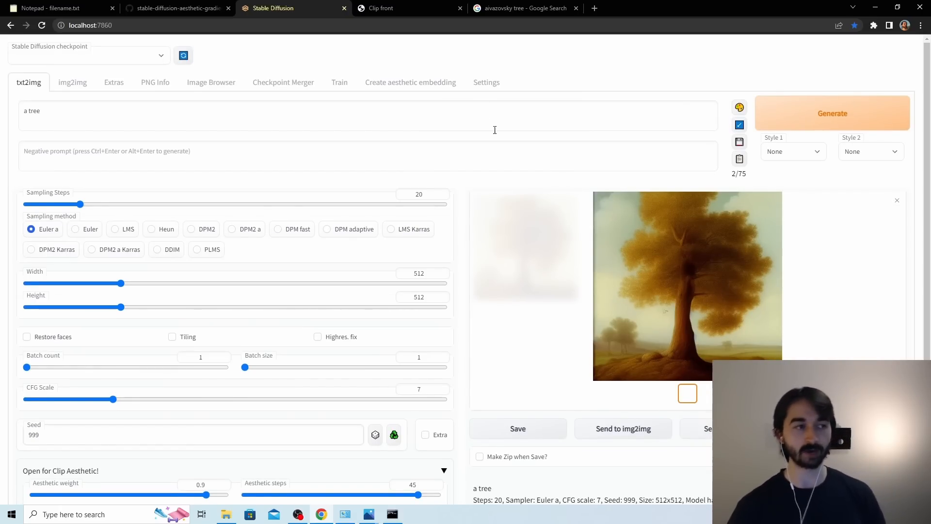
{"action": "left_click_drag", "start_coordinate": [203, 118], "coordinate": [2, 119]}
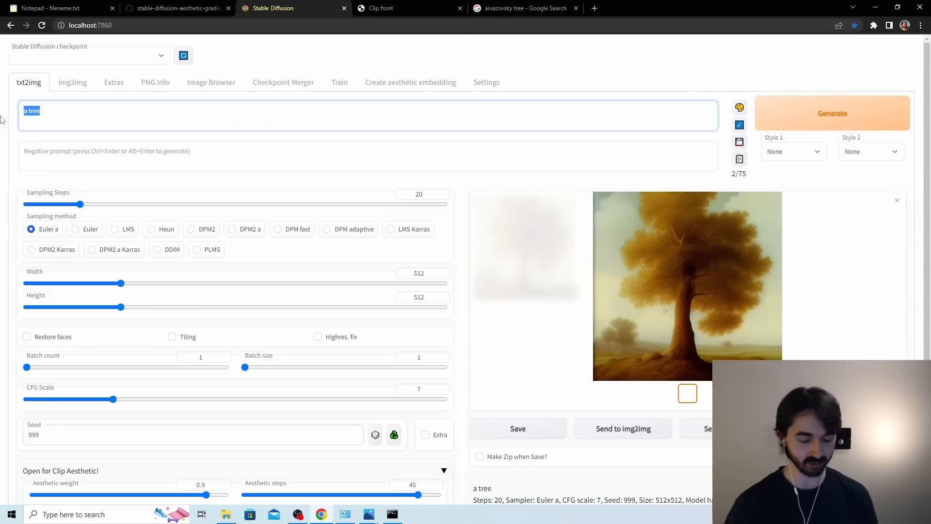
{"action": "type", "text": "aa hambu"}
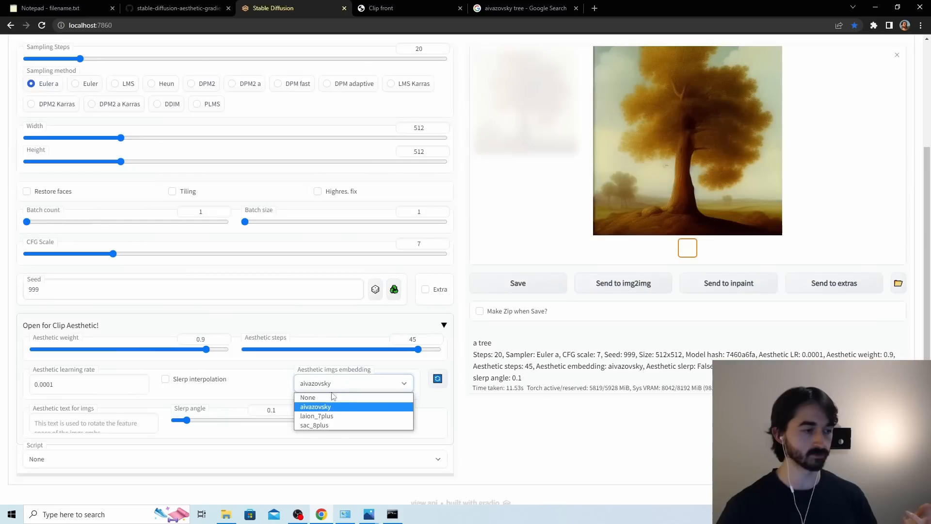
{"action": "left_click", "coordinate": [347, 395]}
{"action": "scroll", "coordinate": [385, 381], "scroll_direction": "up", "scroll_amount": 3}
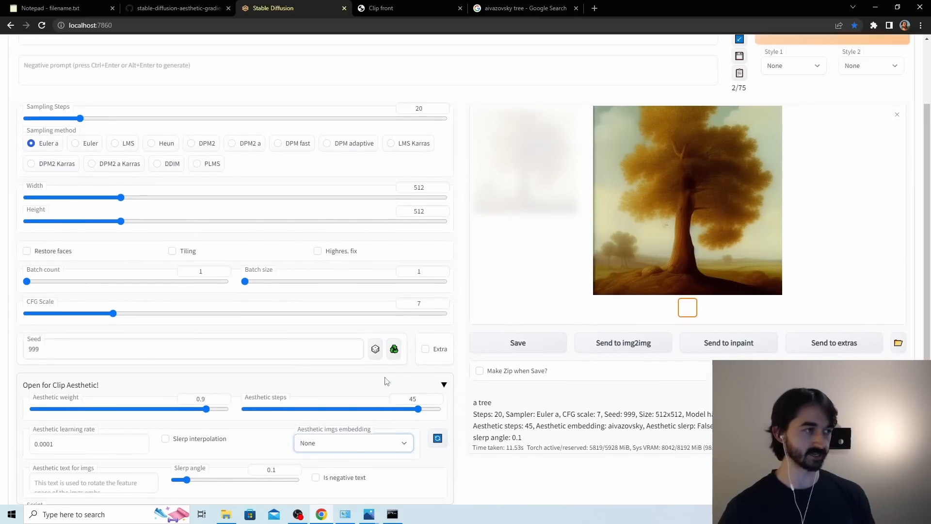
{"action": "left_click", "coordinate": [846, 119]}
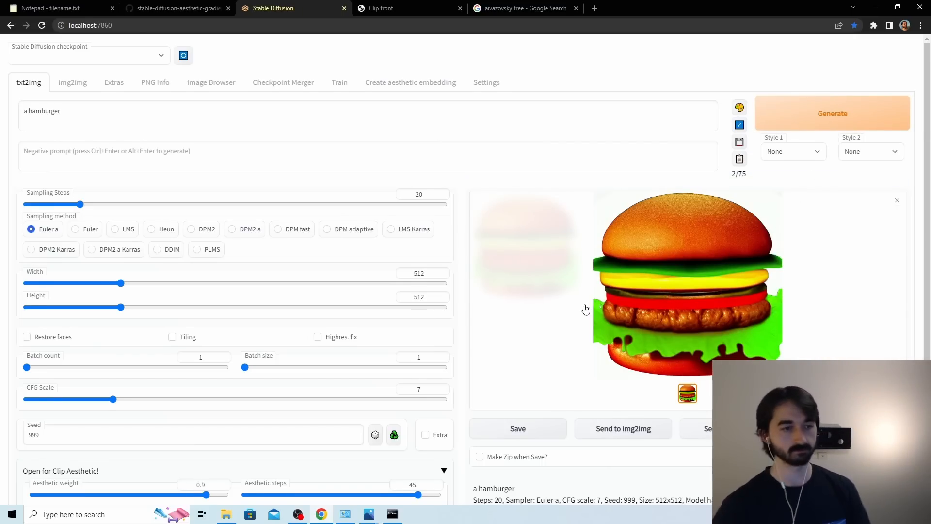
Set the aesthetic imgs embedding to aivazovsky and regenerate the hamburger image.
{"action": "scroll", "coordinate": [586, 308], "scroll_direction": "down", "scroll_amount": 3}
{"action": "left_click", "coordinate": [321, 380]}
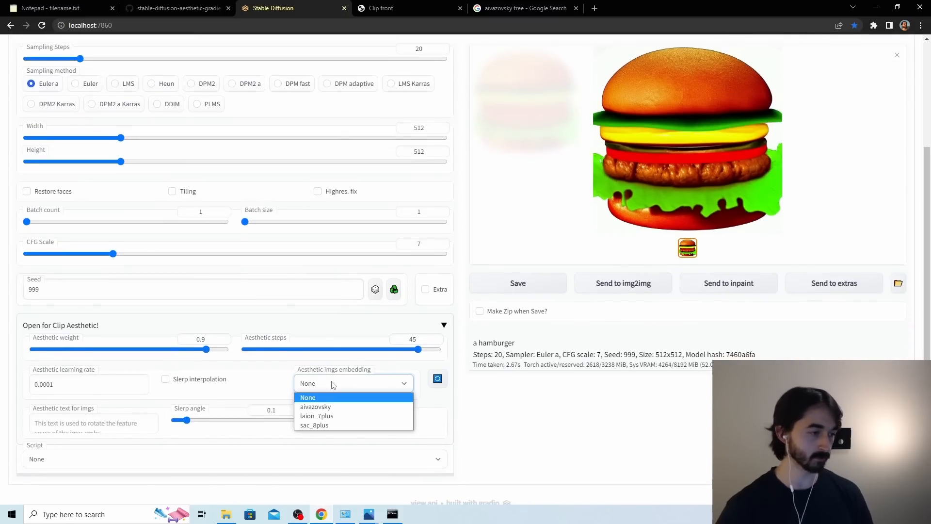
{"action": "left_click", "coordinate": [320, 415]}
{"action": "scroll", "coordinate": [582, 291], "scroll_direction": "up", "scroll_amount": 3}
{"action": "left_click", "coordinate": [808, 106]}
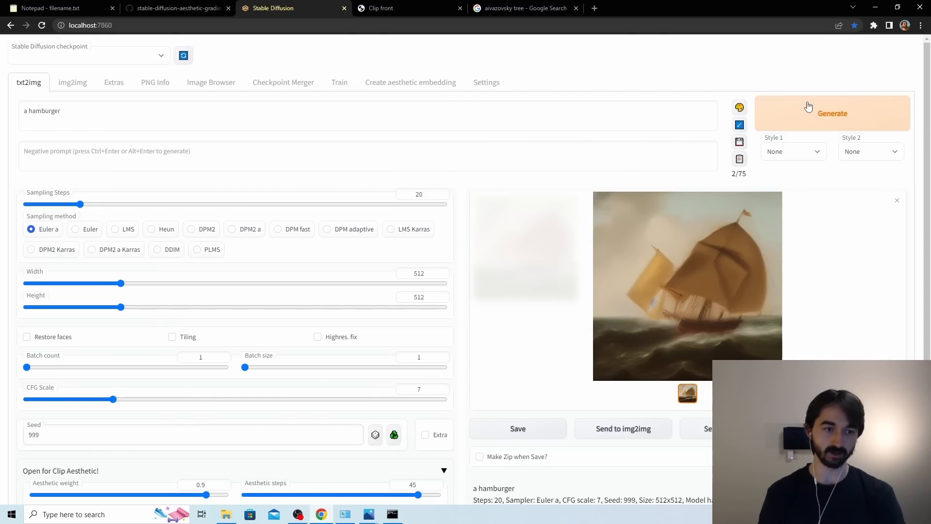
{"action": "scroll", "coordinate": [339, 203], "scroll_direction": "down", "scroll_amount": 2}
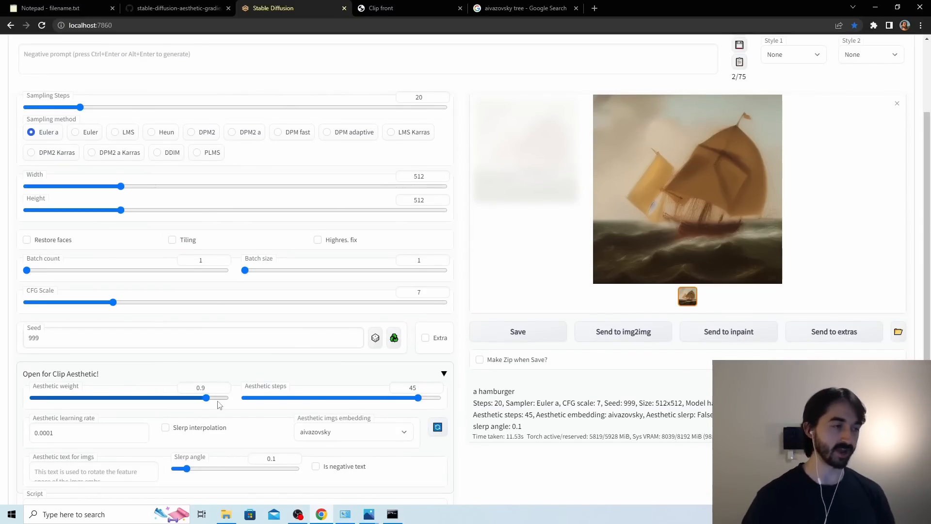
{"action": "scroll", "coordinate": [219, 405], "scroll_direction": "up", "scroll_amount": 2}
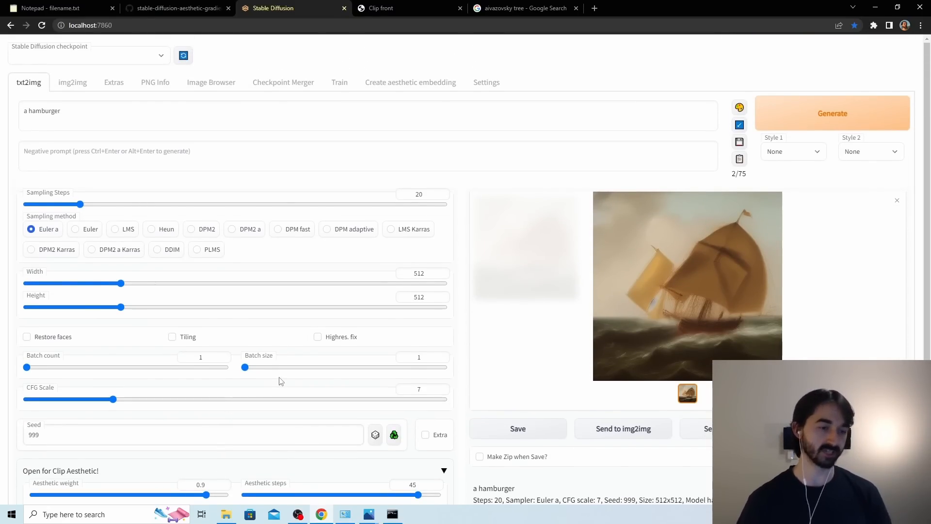
{"action": "scroll", "coordinate": [281, 381], "scroll_direction": "down", "scroll_amount": 3}
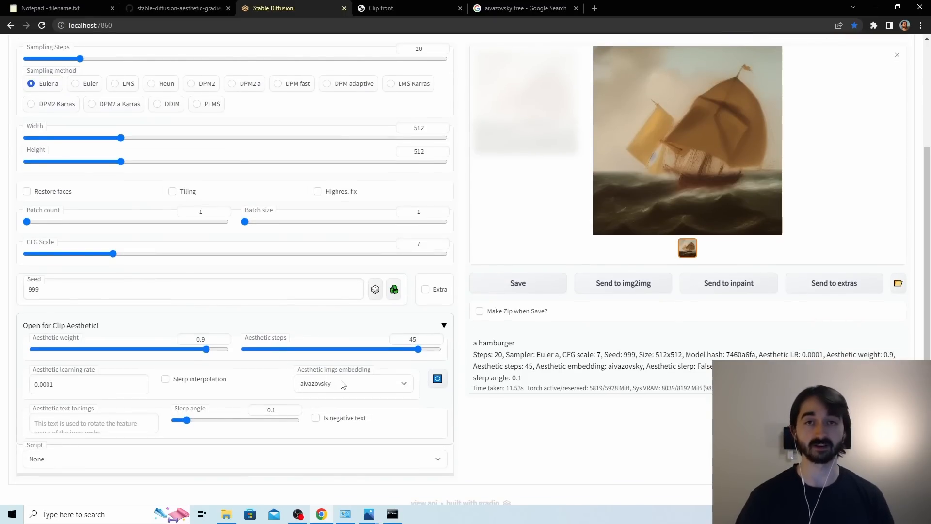
{"action": "scroll", "coordinate": [343, 384], "scroll_direction": "up", "scroll_amount": 3}
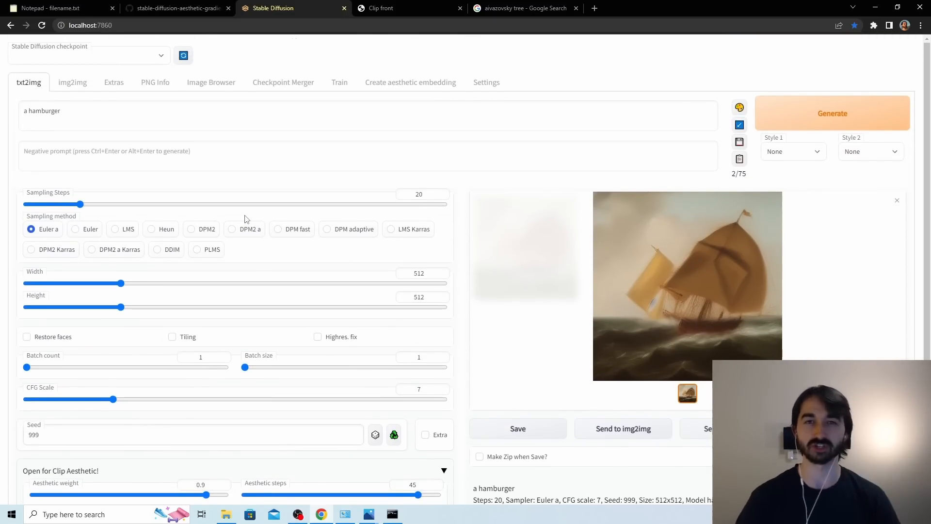
{"action": "scroll", "coordinate": [357, 233], "scroll_direction": "down", "scroll_amount": 3}
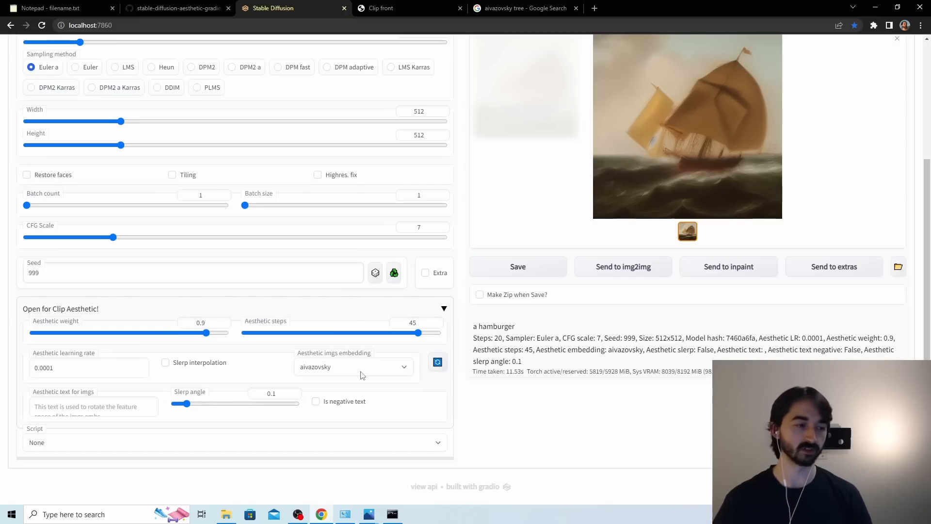
Set the aesthetic steps to 8 and regenerate the hamburger image.
{"action": "scroll", "coordinate": [598, 167], "scroll_direction": "up", "scroll_amount": 1}
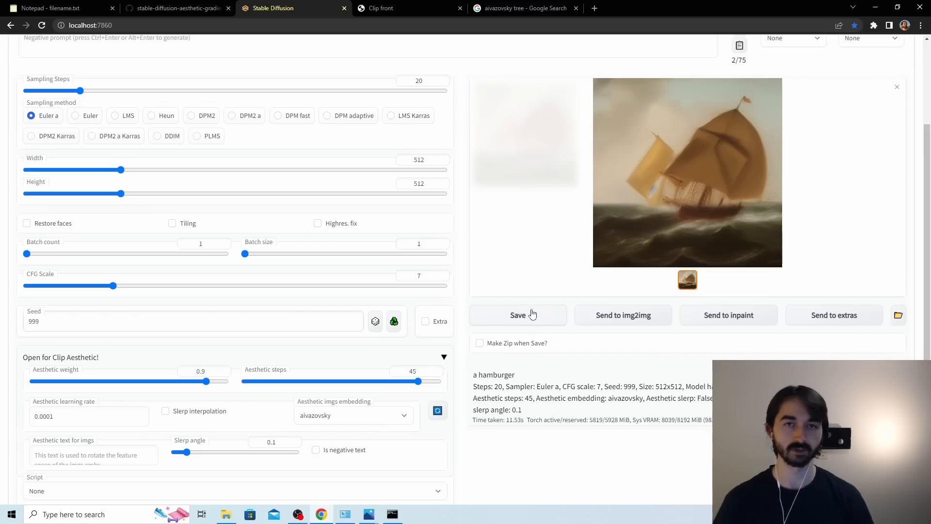
{"action": "left_click_drag", "start_coordinate": [418, 381], "coordinate": [277, 388]}
{"action": "scroll", "coordinate": [804, 132], "scroll_direction": "up", "scroll_amount": 3}
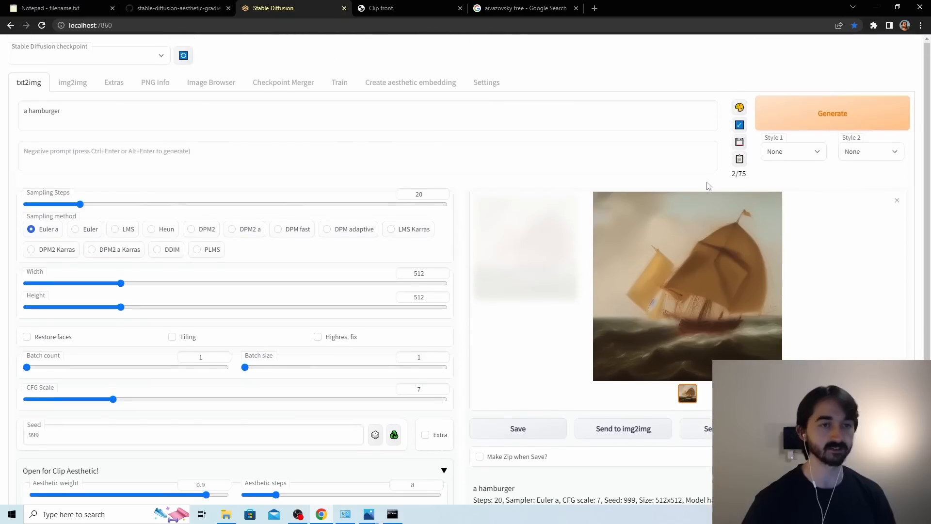
{"action": "left_click", "coordinate": [806, 125]}
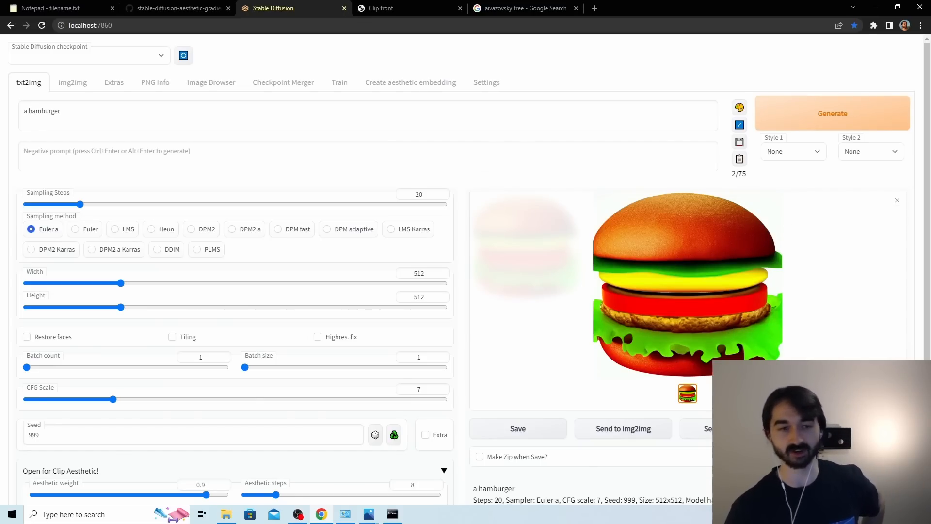
Compare the generated hamburger with 00017-999-a hamburger.png in the image viewer, then return to the prompt.
{"action": "key", "text": "alt+Tab"}
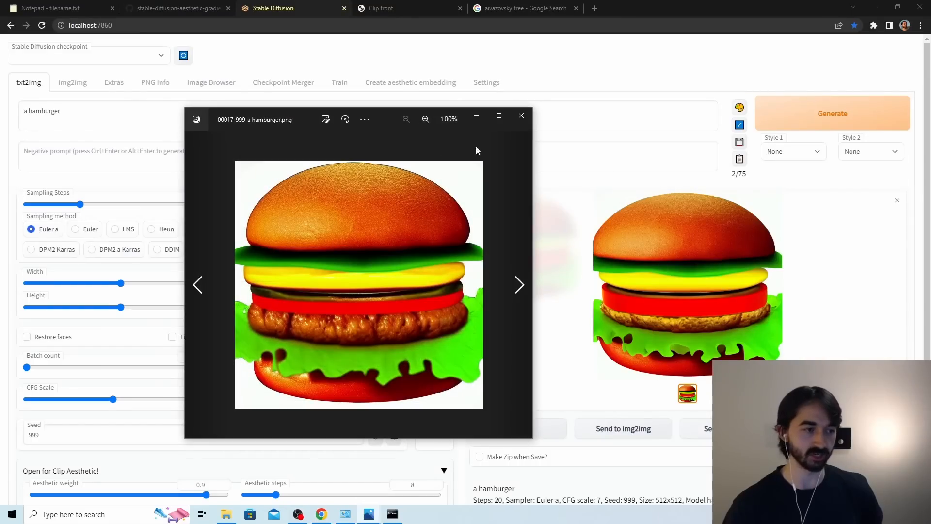
{"action": "left_click_drag", "start_coordinate": [385, 130], "coordinate": [404, 128]}
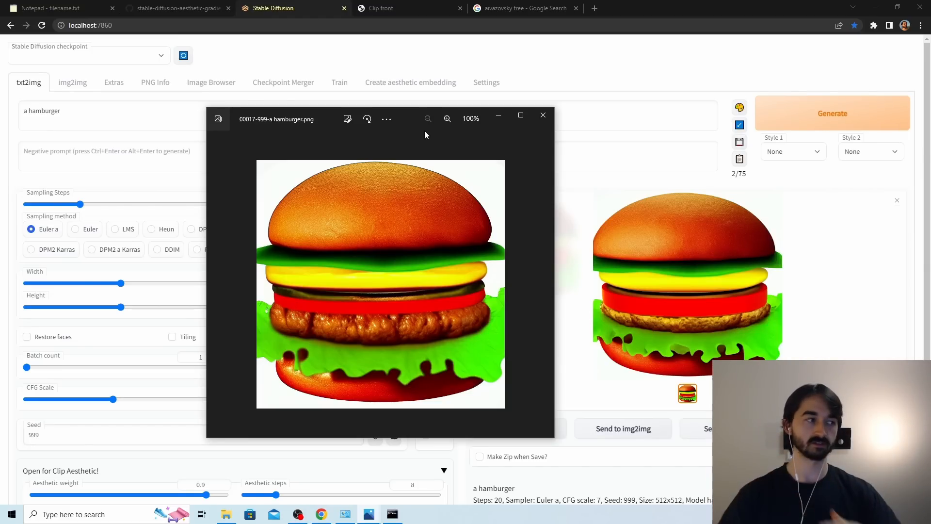
{"action": "left_click", "coordinate": [179, 114]}
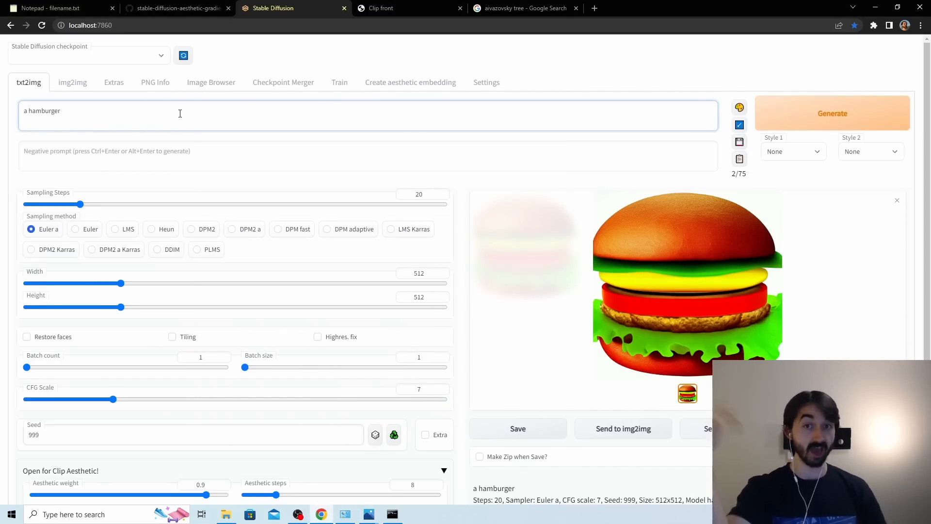
Set the aesthetic steps to 23 and regenerate the hamburger image.
{"action": "scroll", "coordinate": [331, 227], "scroll_direction": "down", "scroll_amount": 3}
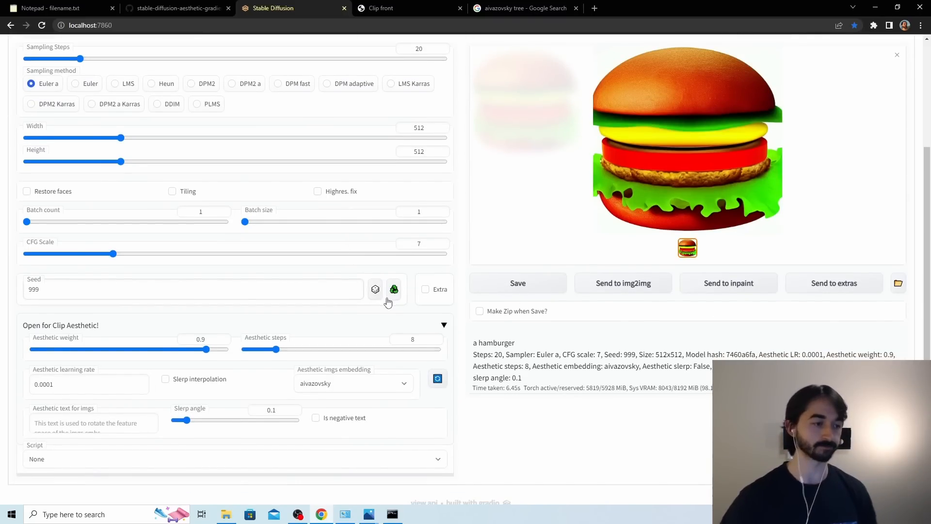
{"action": "left_click_drag", "start_coordinate": [280, 353], "coordinate": [337, 356]}
{"action": "scroll", "coordinate": [731, 253], "scroll_direction": "up", "scroll_amount": 3}
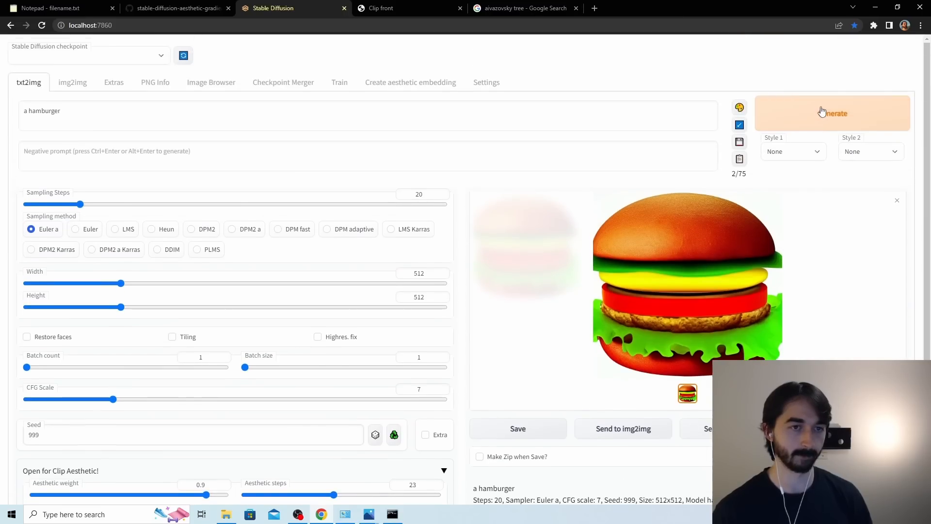
{"action": "left_click", "coordinate": [816, 127]}
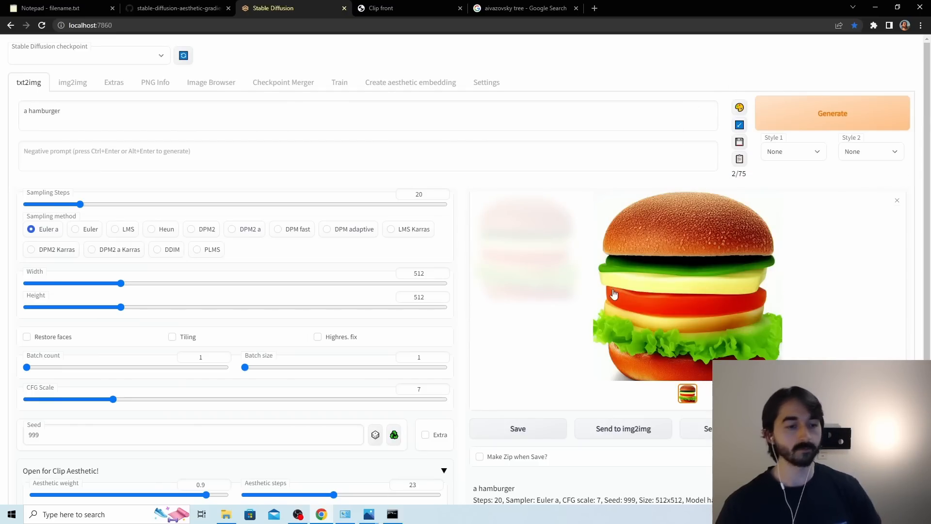
Compare the newly generated hamburger with 00017-999-a hamburger.png in the image viewer and close the viewer.
{"action": "scroll", "coordinate": [679, 275], "scroll_direction": "down", "scroll_amount": 2}
{"action": "scroll", "coordinate": [678, 274], "scroll_direction": "up", "scroll_amount": 2}
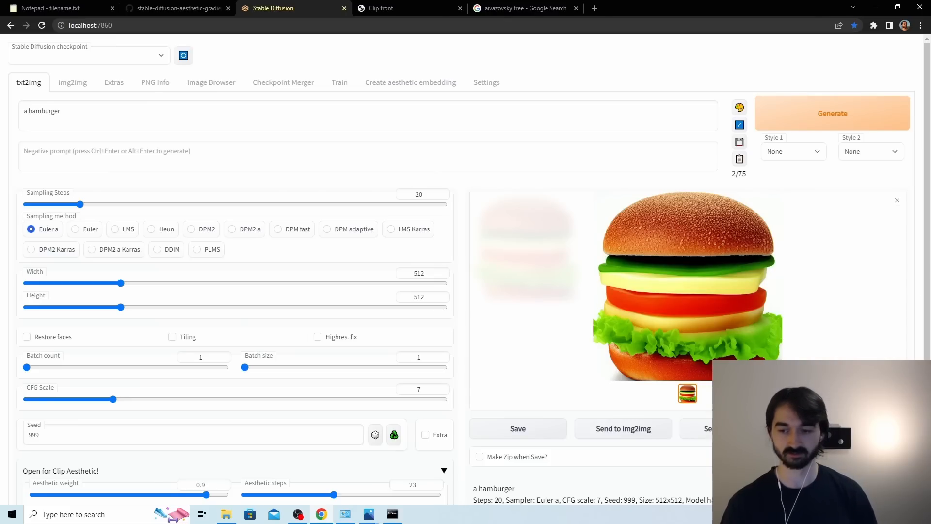
{"action": "key", "text": "alt+Tab"}
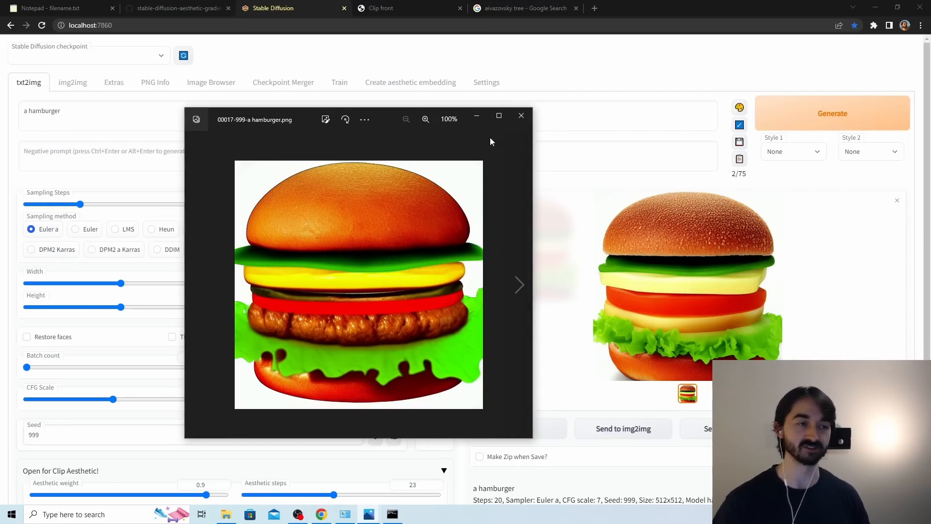
{"action": "left_click", "coordinate": [517, 118]}
Set the aesthetic steps to 30, regenerate the hamburger image and view the result enlarged.
{"action": "scroll", "coordinate": [542, 211], "scroll_direction": "down", "scroll_amount": 3}
{"action": "left_click_drag", "start_coordinate": [335, 349], "coordinate": [361, 353]}
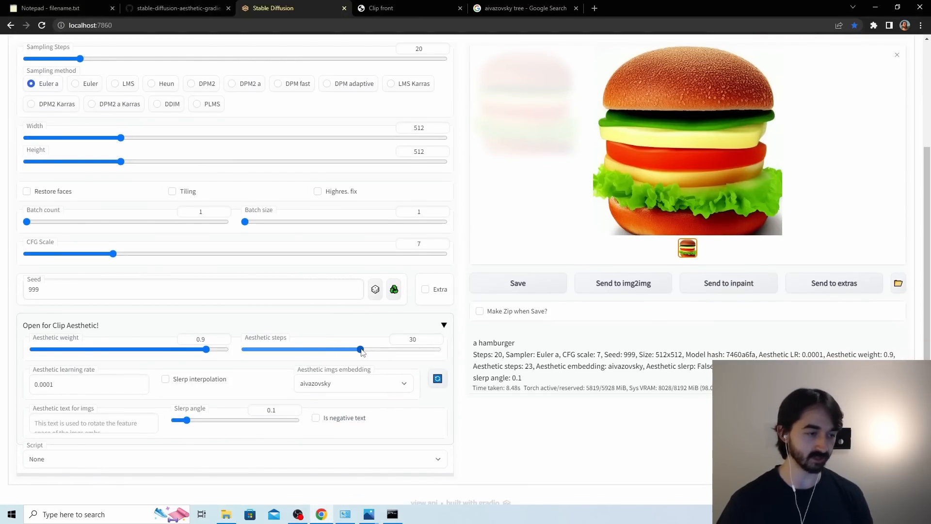
{"action": "scroll", "coordinate": [509, 297], "scroll_direction": "up", "scroll_amount": 3}
{"action": "left_click", "coordinate": [868, 110]}
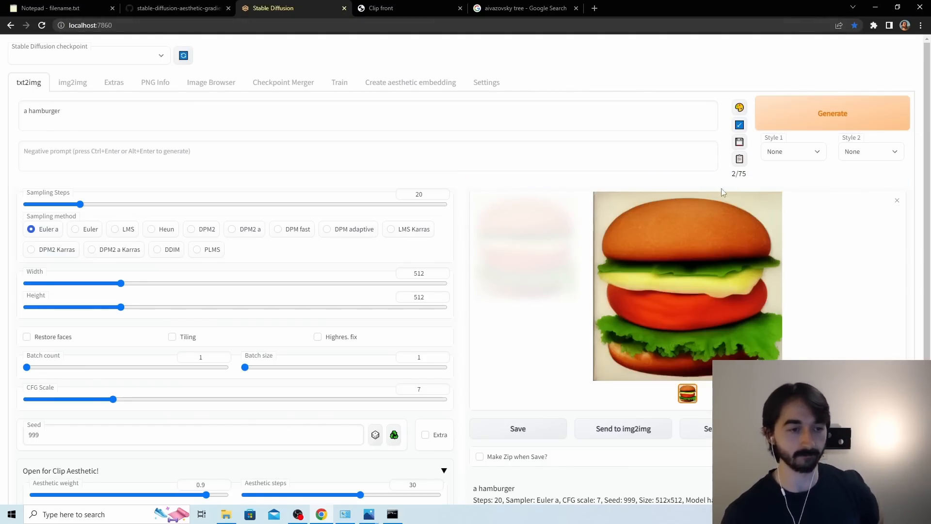
{"action": "left_click", "coordinate": [674, 215]}
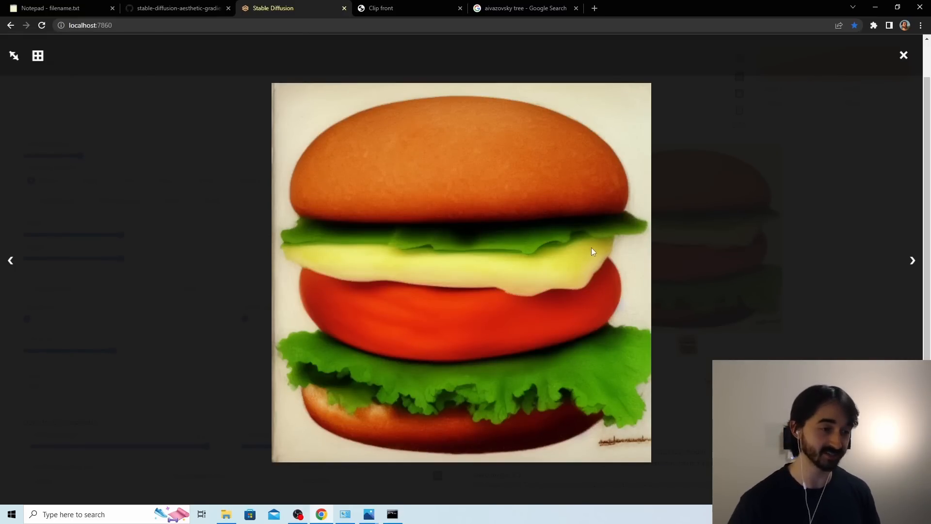
{"action": "left_click", "coordinate": [787, 237]}
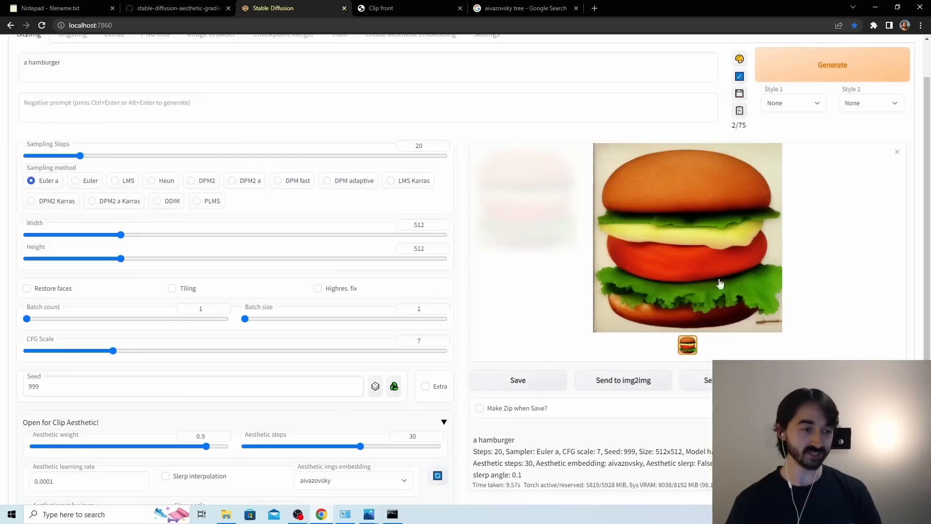
Set the aesthetic steps to 38, regenerate the hamburger image and view the result enlarged.
{"action": "scroll", "coordinate": [504, 339], "scroll_direction": "down", "scroll_amount": 3}
{"action": "left_click_drag", "start_coordinate": [361, 352], "coordinate": [391, 351]}
{"action": "scroll", "coordinate": [760, 201], "scroll_direction": "up", "scroll_amount": 3}
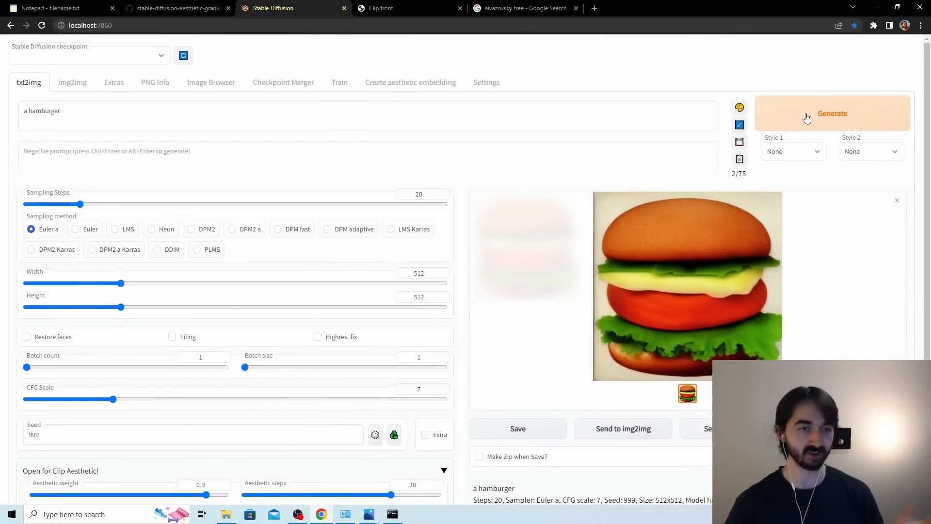
{"action": "left_click", "coordinate": [807, 115]}
{"action": "left_click", "coordinate": [563, 195]}
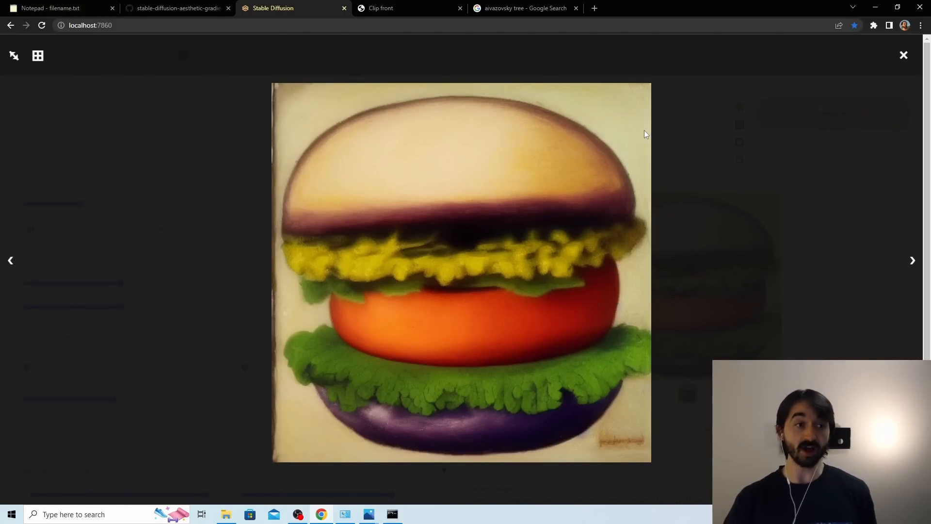
{"action": "left_click", "coordinate": [705, 142]}
Set the aesthetic steps to 42 and regenerate the image from the hamburger prompt.
{"action": "scroll", "coordinate": [597, 273], "scroll_direction": "down", "scroll_amount": 3}
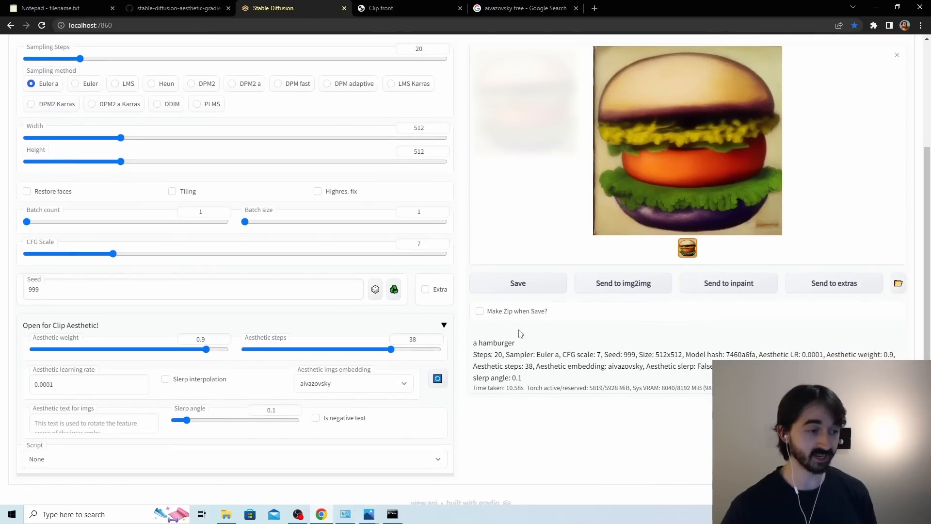
{"action": "left_click_drag", "start_coordinate": [393, 355], "coordinate": [407, 354]}
{"action": "scroll", "coordinate": [815, 126], "scroll_direction": "up", "scroll_amount": 3}
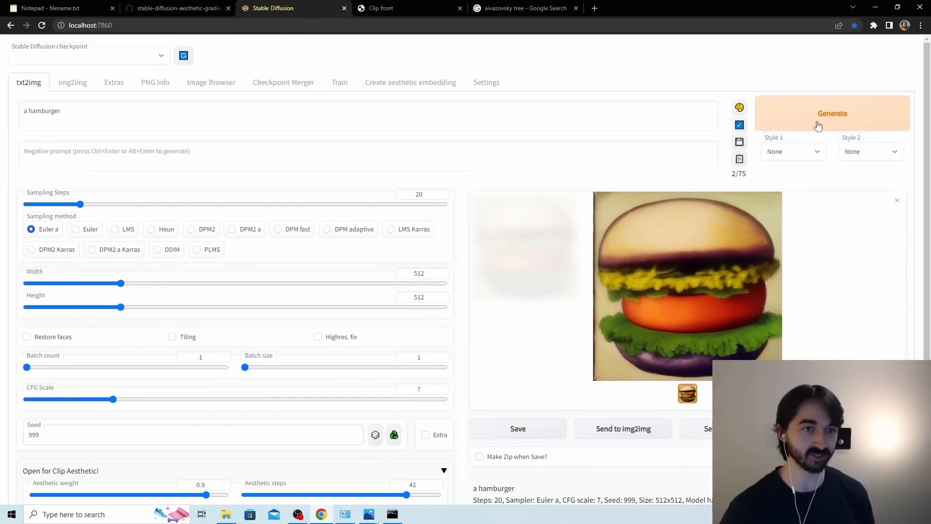
{"action": "left_click", "coordinate": [826, 112]}
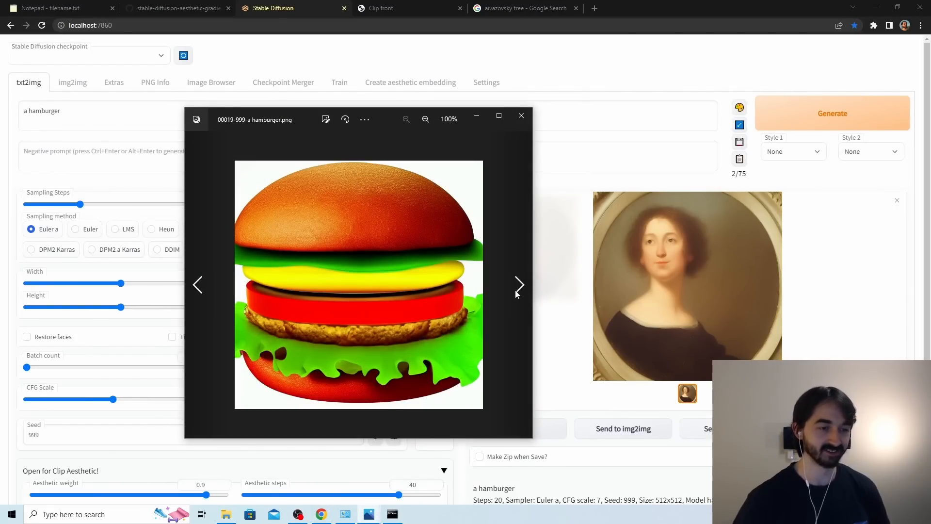
Compare the saved hamburger images 00019 to 00023 back and forth in the image viewer and close it.
{"action": "left_click", "coordinate": [518, 290]}
{"action": "left_click", "coordinate": [519, 290]}
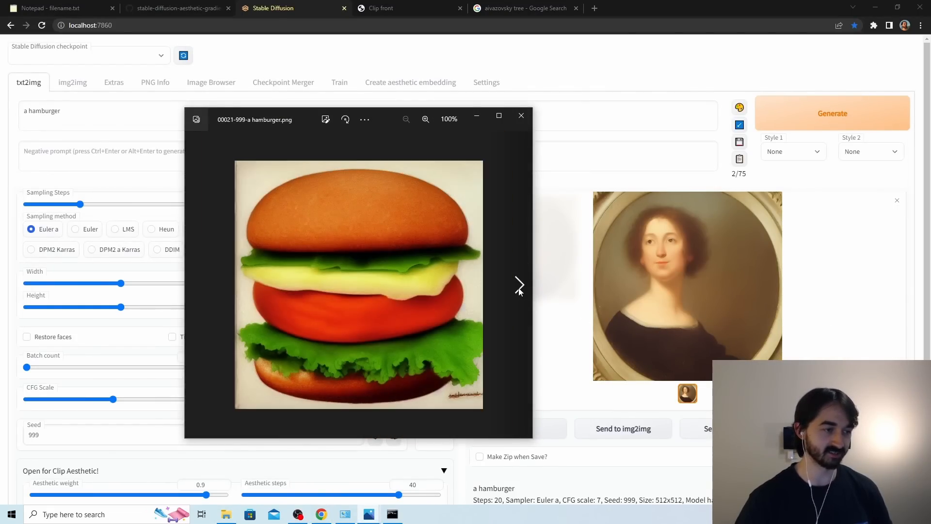
{"action": "left_click", "coordinate": [519, 290]}
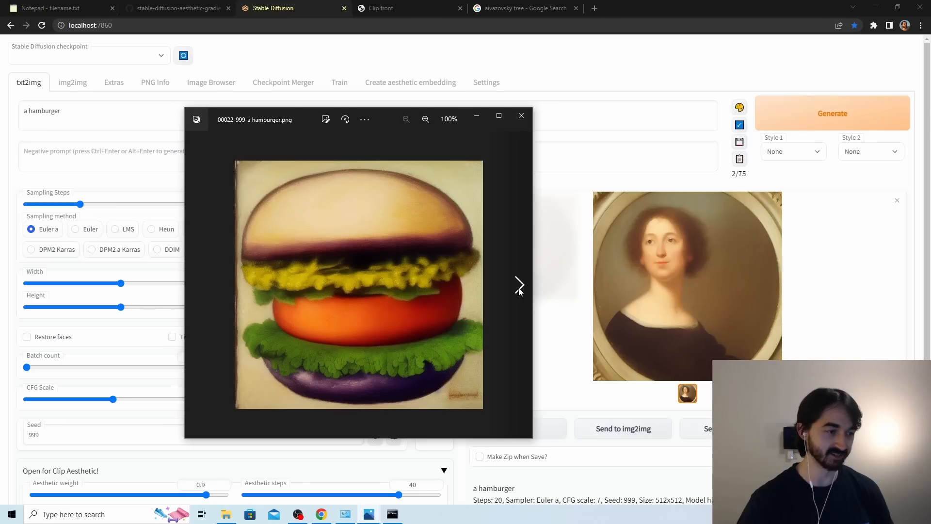
{"action": "left_click", "coordinate": [519, 290]}
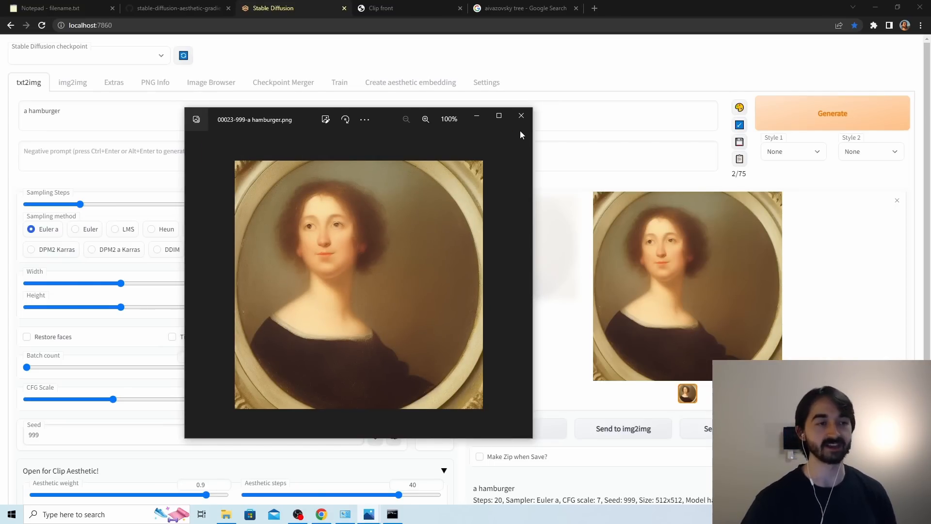
{"action": "left_click", "coordinate": [204, 285]}
{"action": "left_click", "coordinate": [199, 285]}
{"action": "left_click", "coordinate": [199, 285]}
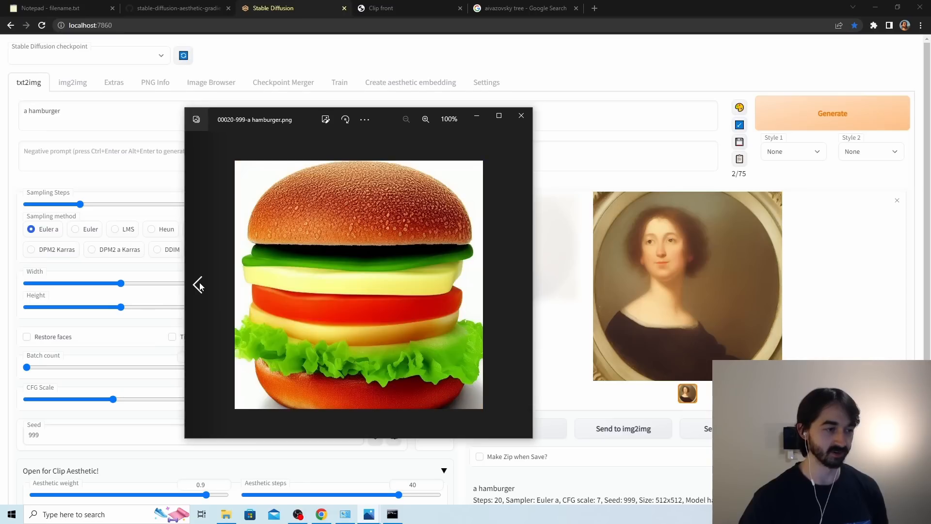
{"action": "left_click", "coordinate": [199, 285]}
{"action": "left_click", "coordinate": [519, 282]}
{"action": "left_click", "coordinate": [519, 282]}
{"action": "left_click", "coordinate": [519, 282]}
{"action": "left_click", "coordinate": [519, 282]}
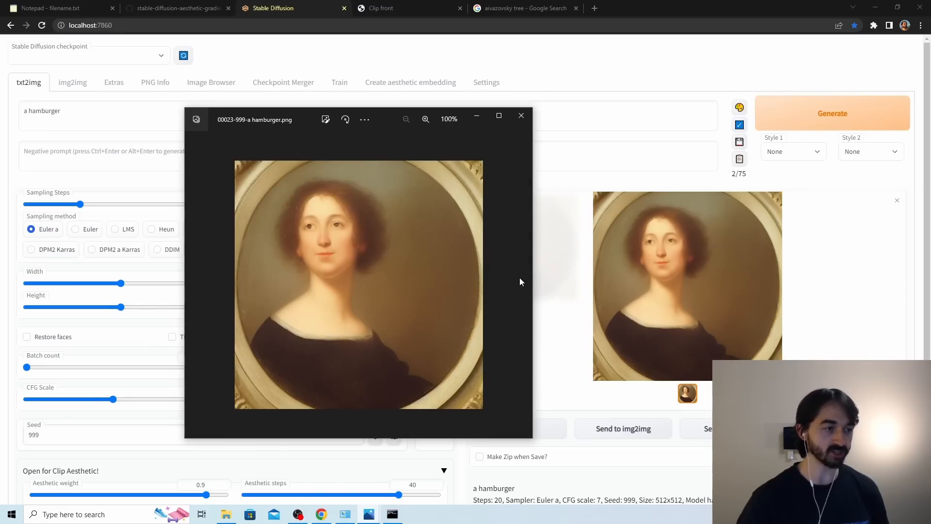
{"action": "left_click", "coordinate": [528, 118]}
Start creating a new aesthetic embedding and name it "portrait".
{"action": "scroll", "coordinate": [494, 284], "scroll_direction": "down", "scroll_amount": 2}
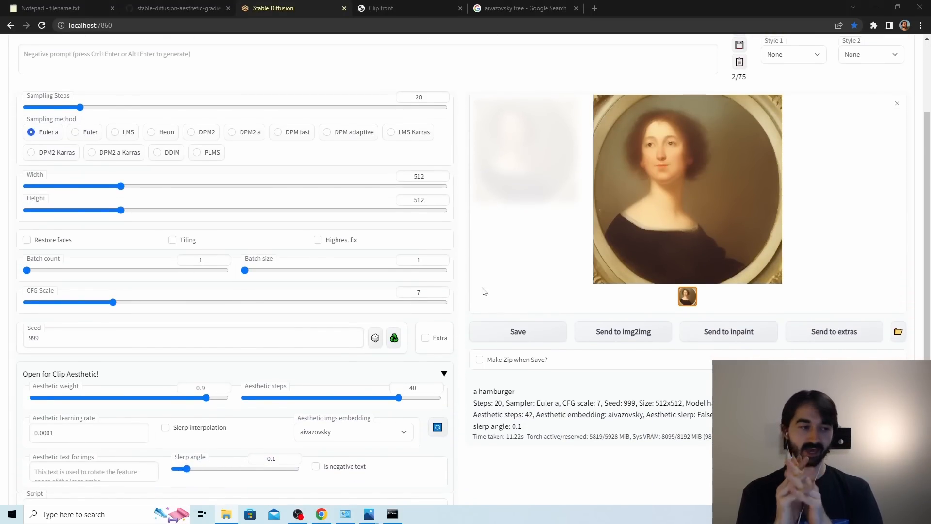
{"action": "scroll", "coordinate": [436, 271], "scroll_direction": "up", "scroll_amount": 2}
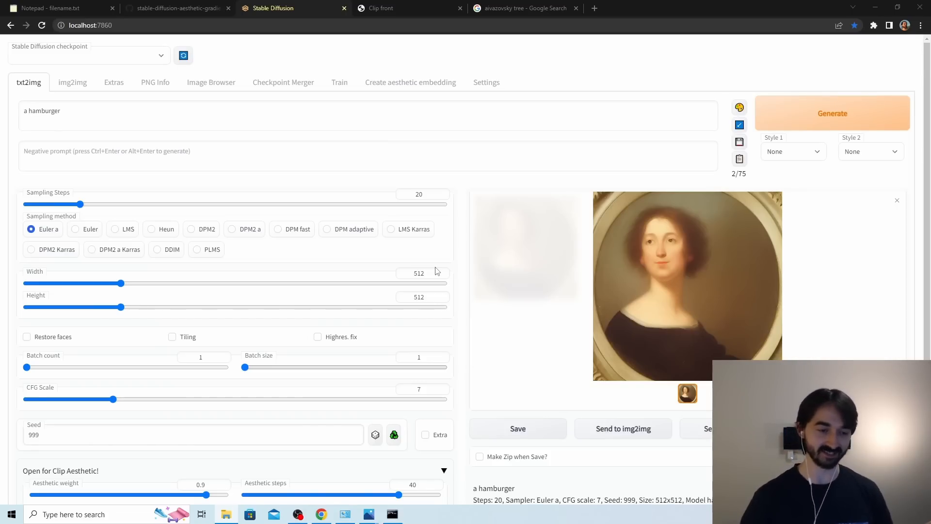
{"action": "left_click", "coordinate": [398, 83]}
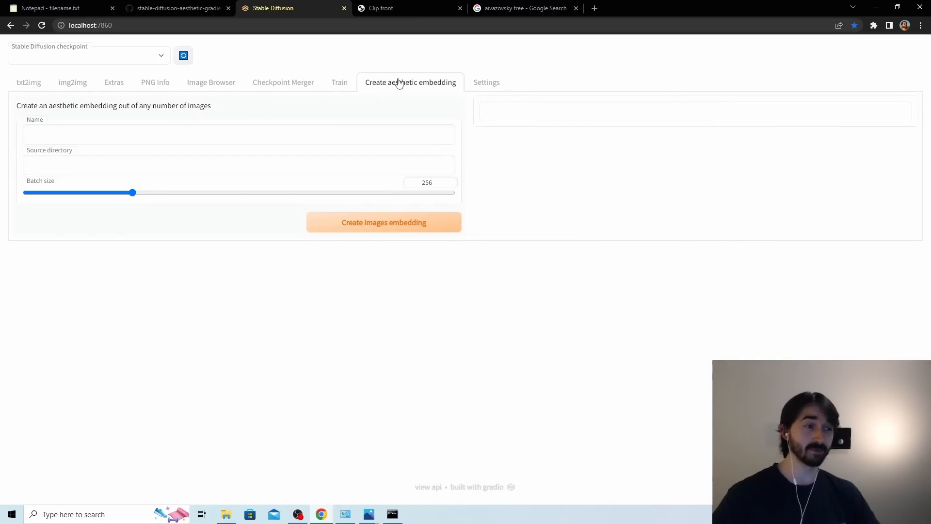
{"action": "left_click", "coordinate": [364, 134]}
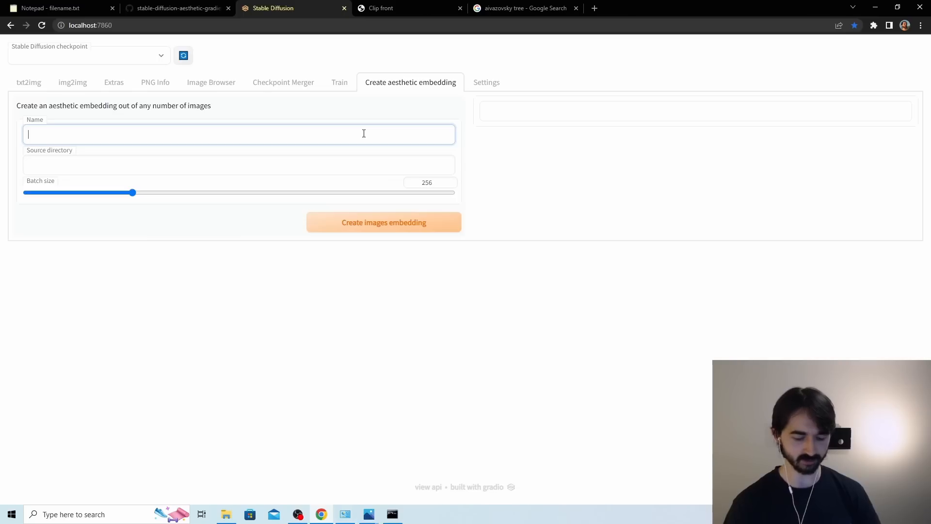
{"action": "type", "text": "port"}
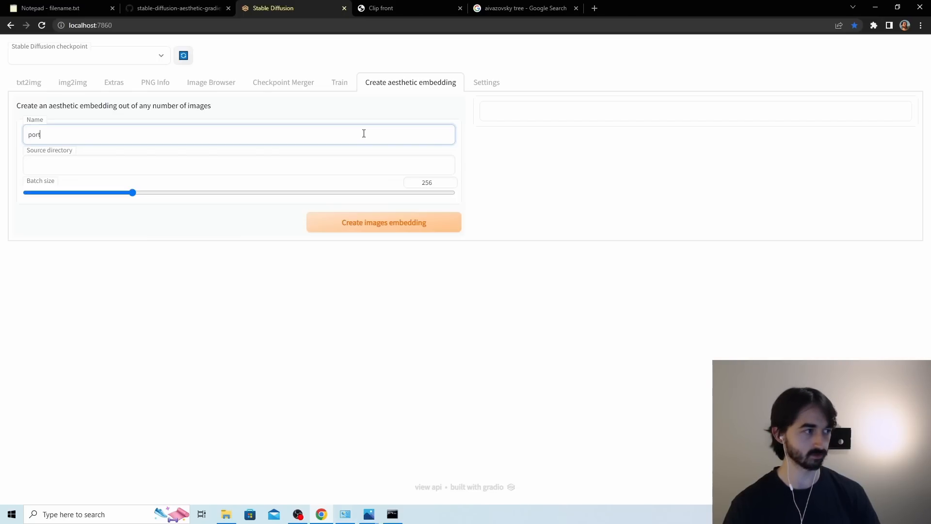
{"action": "type", "text": "rait"}
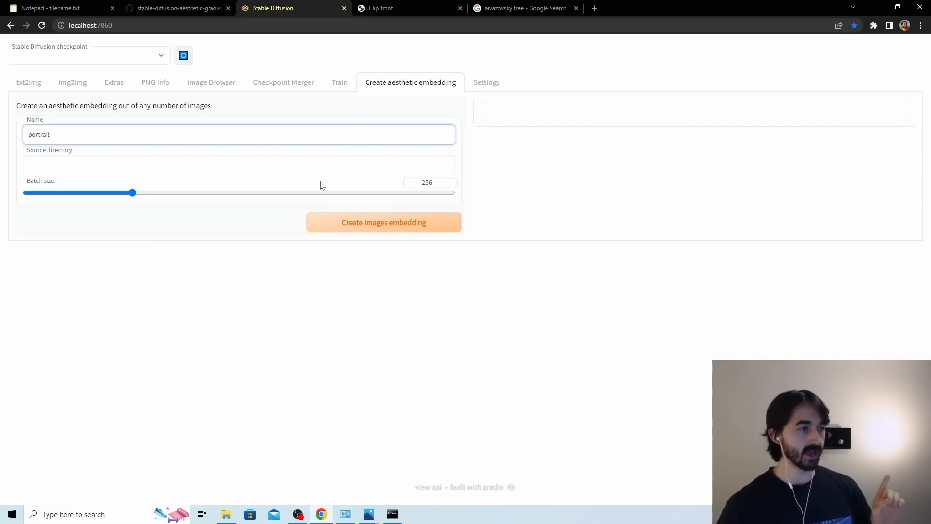
{"action": "left_click", "coordinate": [300, 167]}
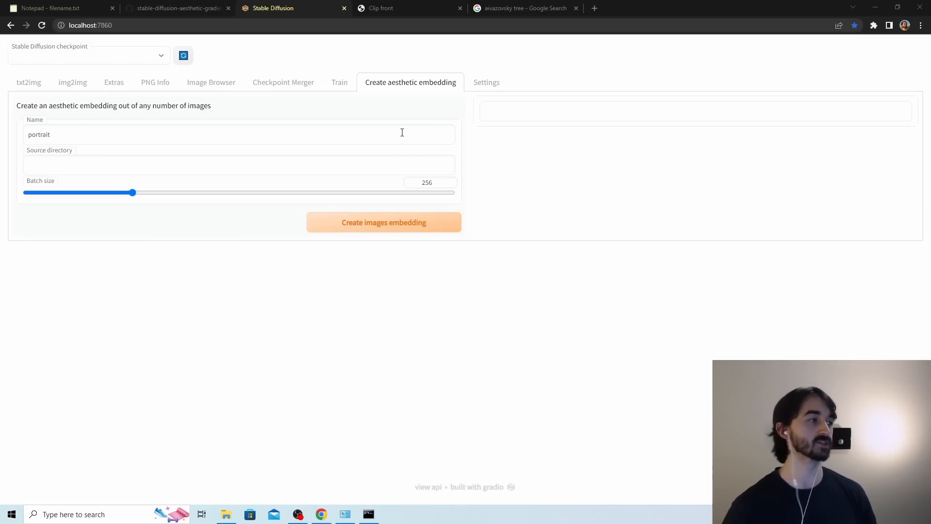
Search the laion5B index on the Clip front page for "HD digital art portrait".
{"action": "left_click", "coordinate": [434, 10]}
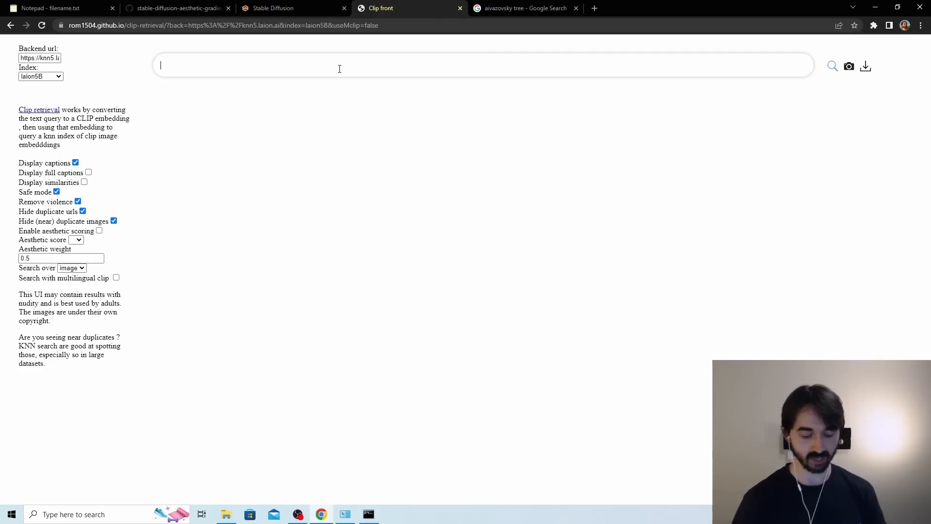
{"action": "type", "text": "DH"}
{"action": "key", "text": "BackSpace"}
{"action": "key", "text": "BackSpace"}
{"action": "type", "text": "HD"}
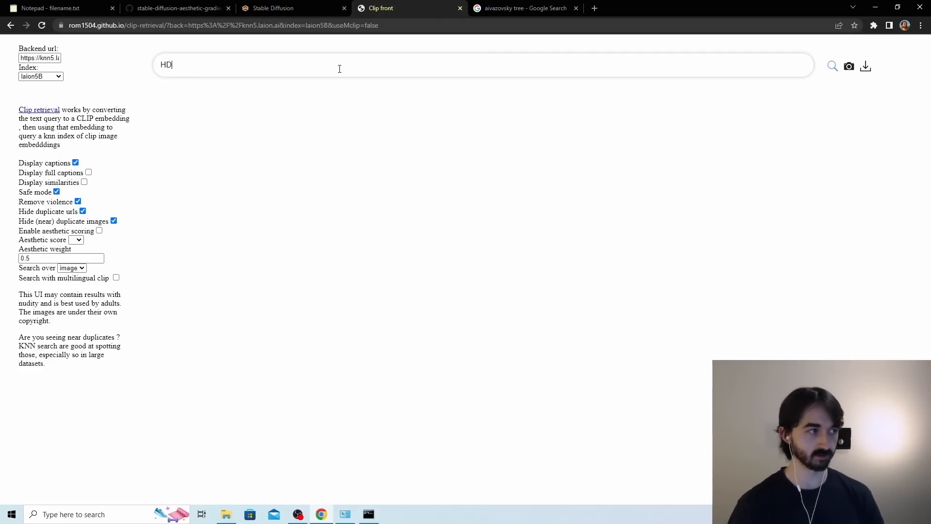
{"action": "type", "text": " digital art"}
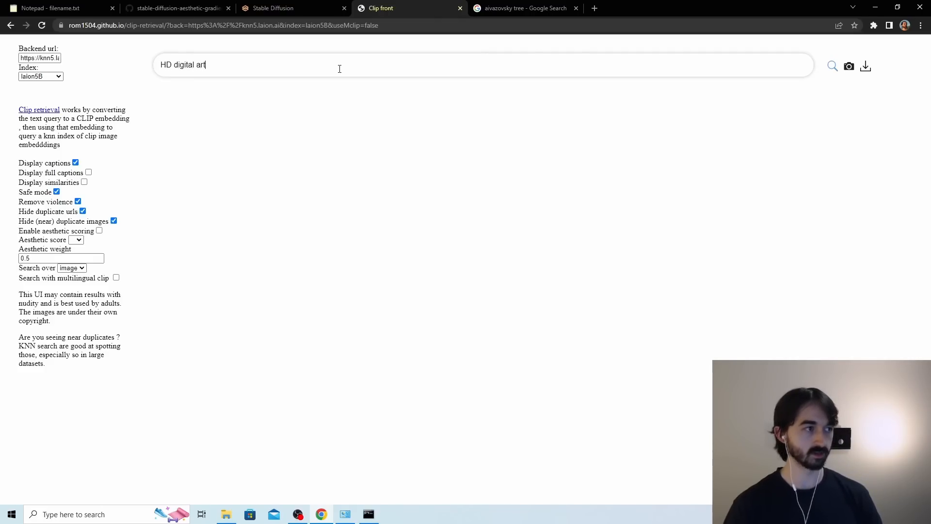
{"action": "type", "text": " portrait"}
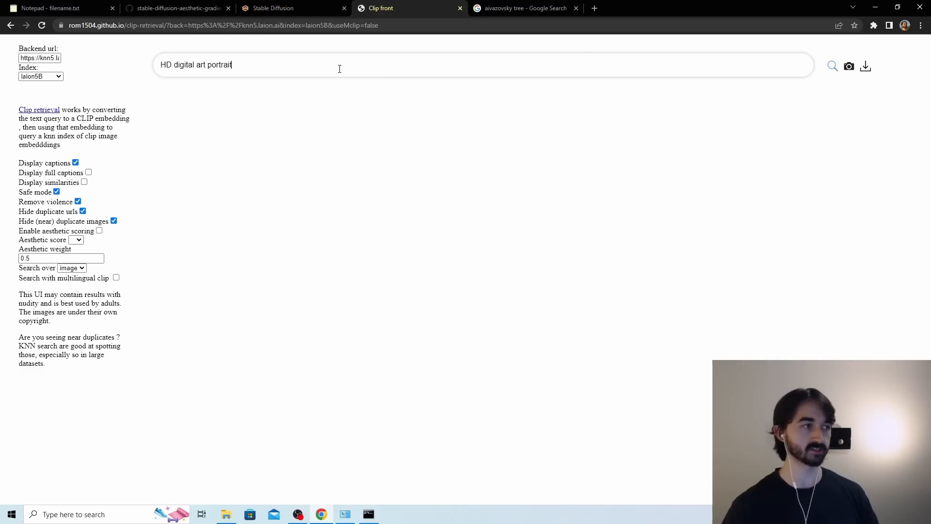
{"action": "left_click", "coordinate": [834, 72]}
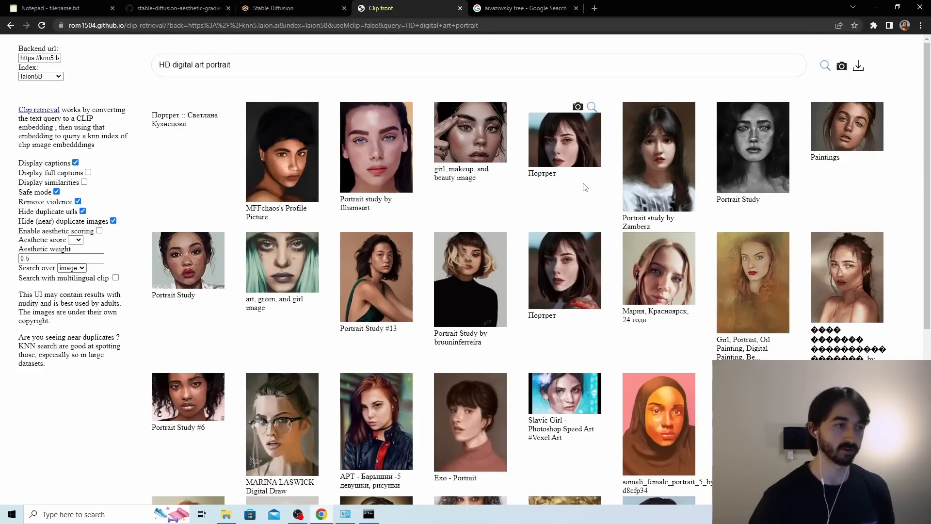
Examine the portrait images in the search results for suitability as source images for the embedding.
{"action": "scroll", "coordinate": [584, 193], "scroll_direction": "down", "scroll_amount": 3}
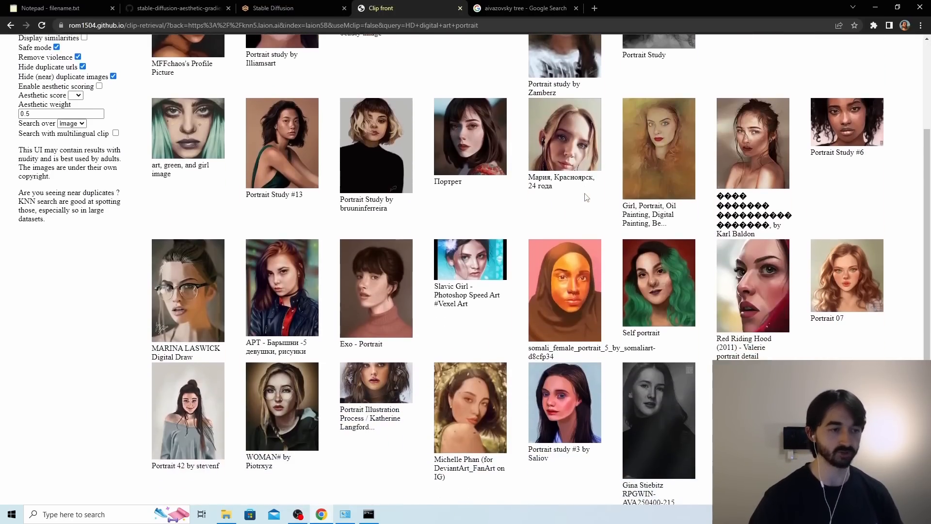
{"action": "scroll", "coordinate": [584, 194], "scroll_direction": "down", "scroll_amount": 8}
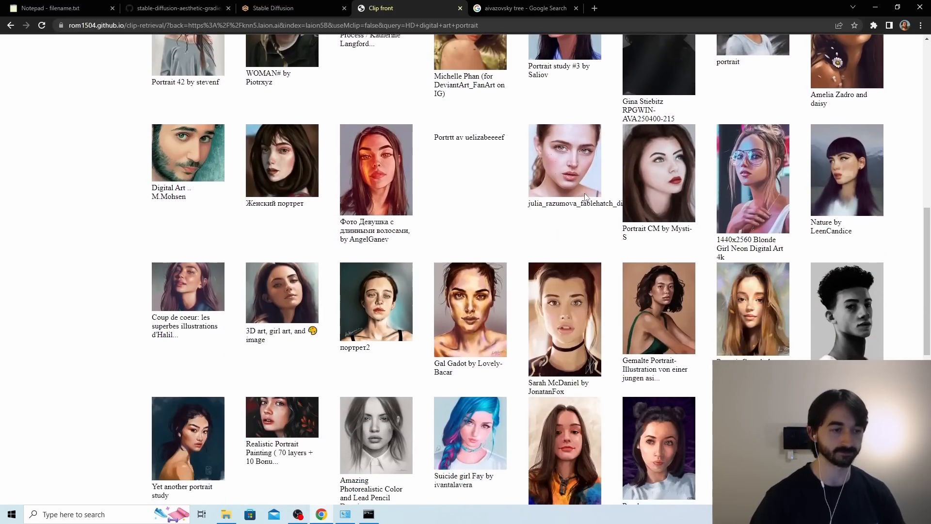
{"action": "scroll", "coordinate": [584, 194], "scroll_direction": "down", "scroll_amount": 3}
{"action": "scroll", "coordinate": [485, 208], "scroll_direction": "up", "scroll_amount": 13}
{"action": "scroll", "coordinate": [478, 208], "scroll_direction": "down", "scroll_amount": 3}
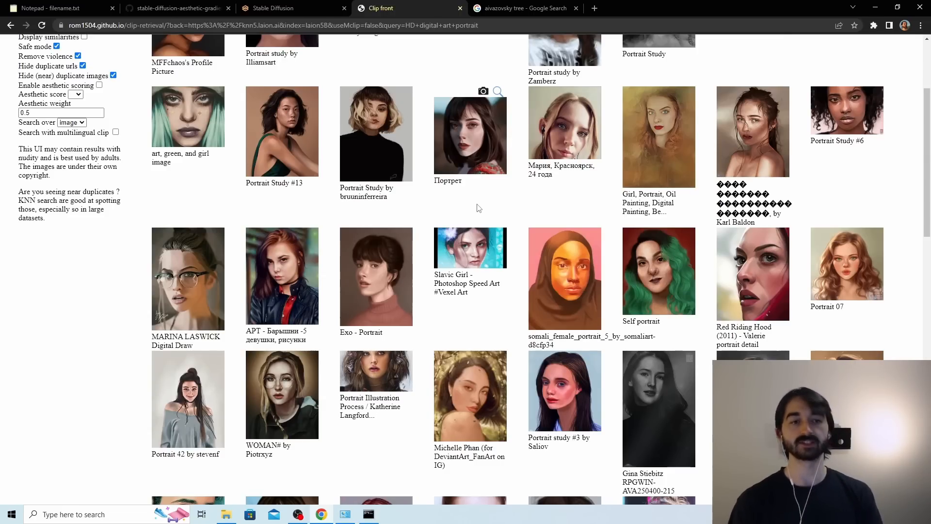
{"action": "scroll", "coordinate": [480, 206], "scroll_direction": "down", "scroll_amount": 4}
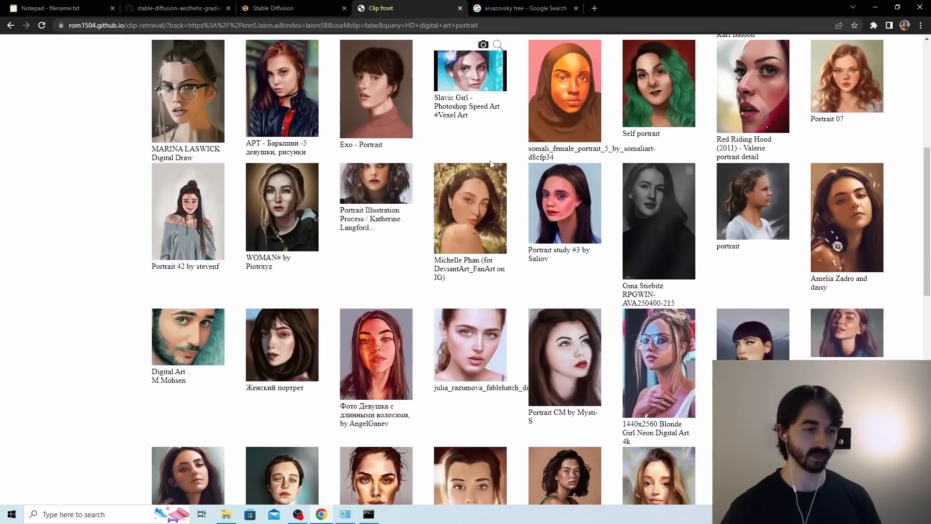
Set the aesthetic score to 9 for the "HD digital art portrait" search.
{"action": "scroll", "coordinate": [491, 165], "scroll_direction": "up", "scroll_amount": 7}
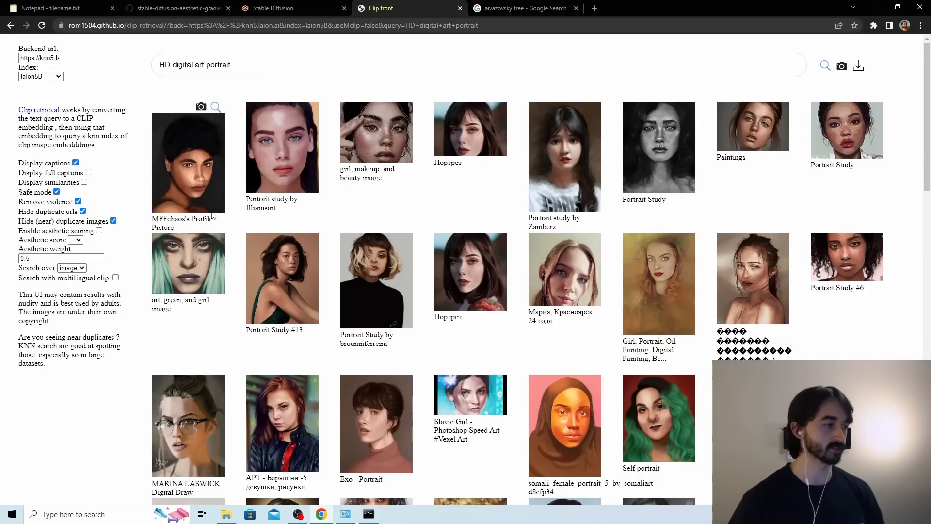
{"action": "left_click", "coordinate": [78, 240]}
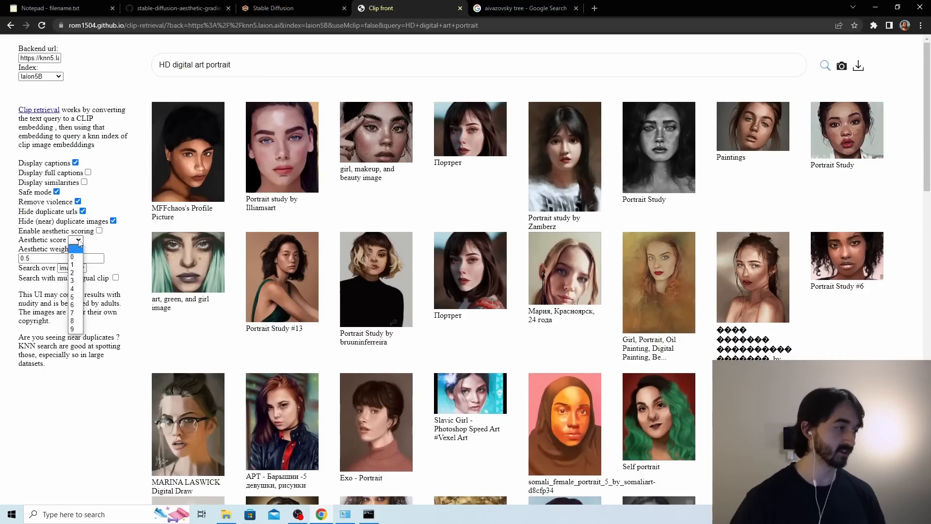
{"action": "left_click", "coordinate": [78, 331]}
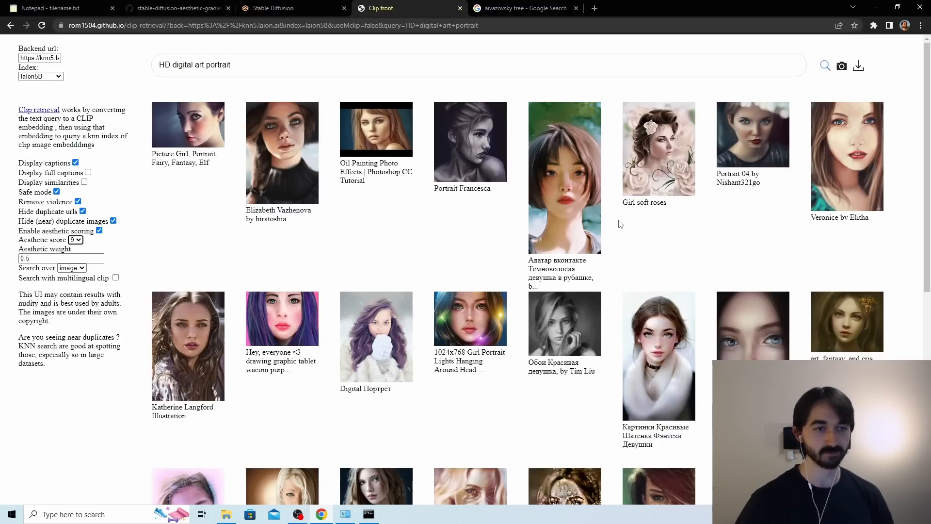
Examine the portrait results ranked with the aesthetic score for suitability as source images for the embedding.
{"action": "scroll", "coordinate": [614, 224], "scroll_direction": "down", "scroll_amount": 7}
{"action": "scroll", "coordinate": [614, 224], "scroll_direction": "down", "scroll_amount": 4}
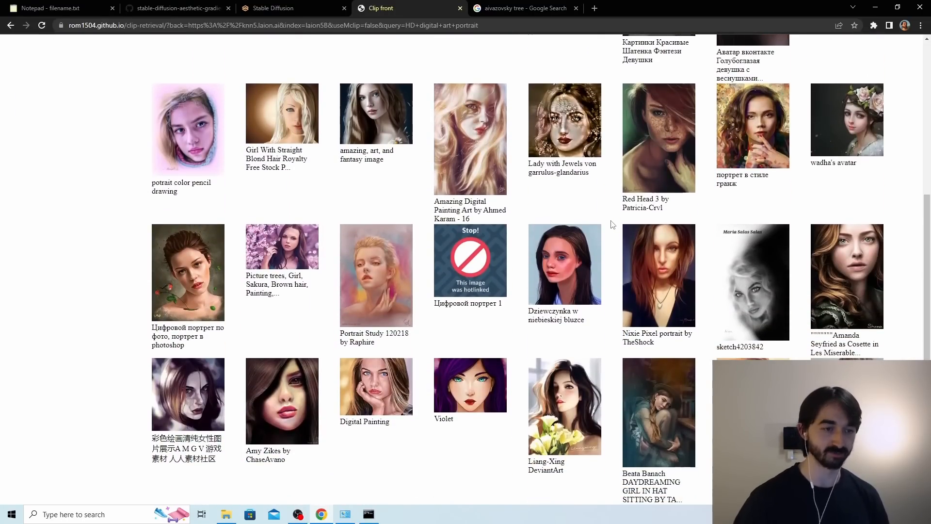
{"action": "scroll", "coordinate": [586, 215], "scroll_direction": "down", "scroll_amount": 5}
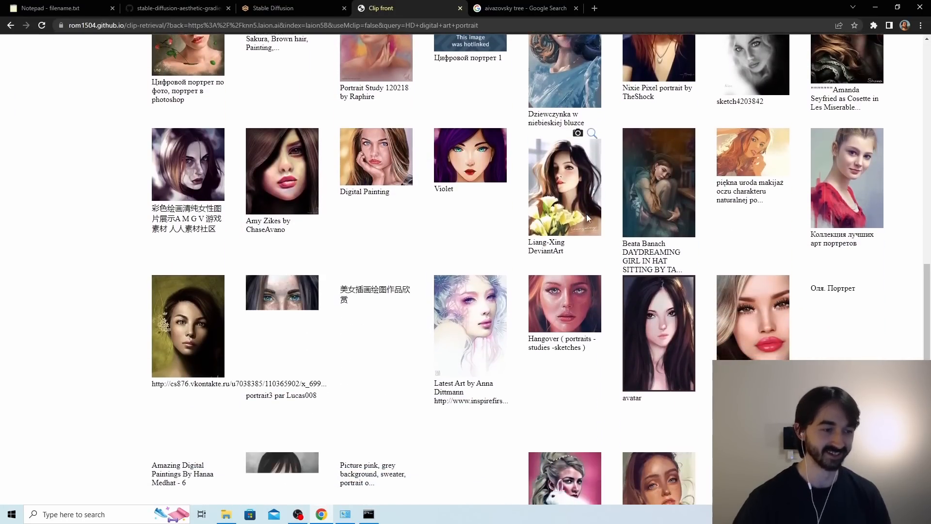
{"action": "scroll", "coordinate": [586, 216], "scroll_direction": "down", "scroll_amount": 2}
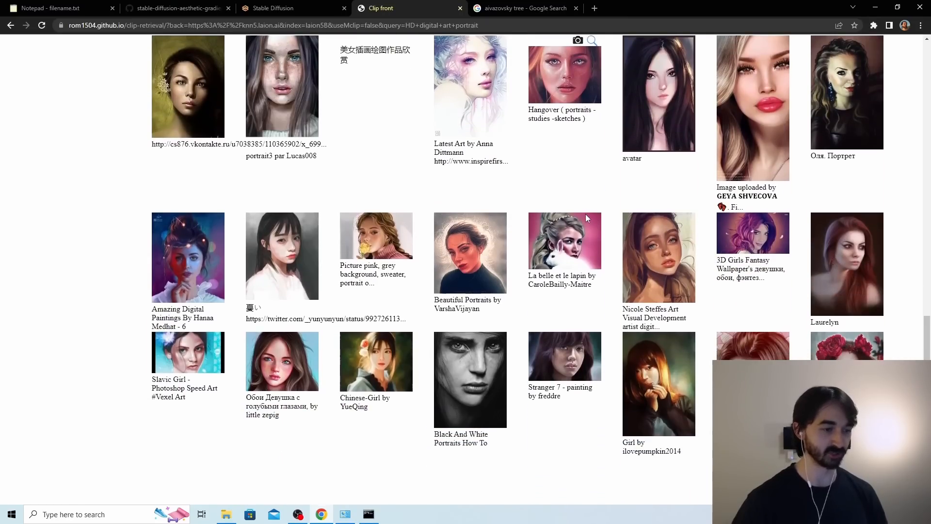
{"action": "scroll", "coordinate": [587, 217], "scroll_direction": "up", "scroll_amount": 7}
{"action": "scroll", "coordinate": [587, 218], "scroll_direction": "up", "scroll_amount": 11}
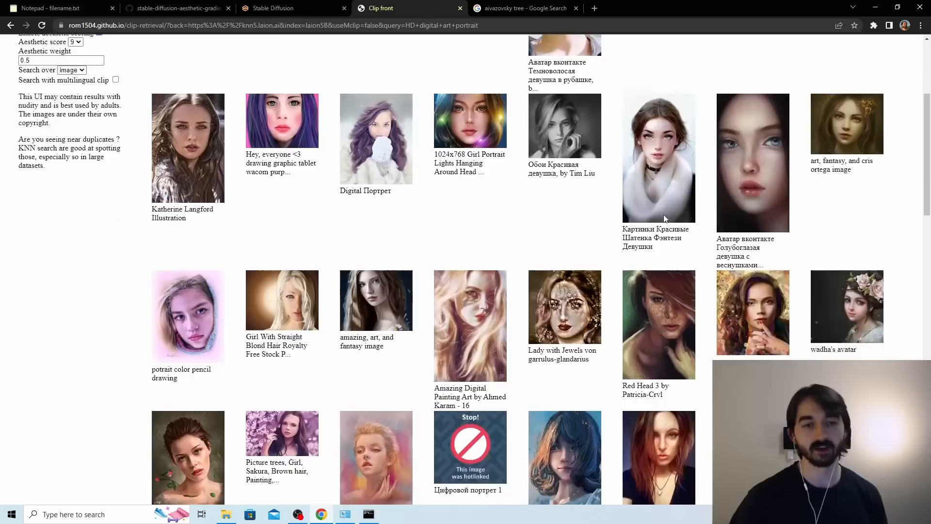
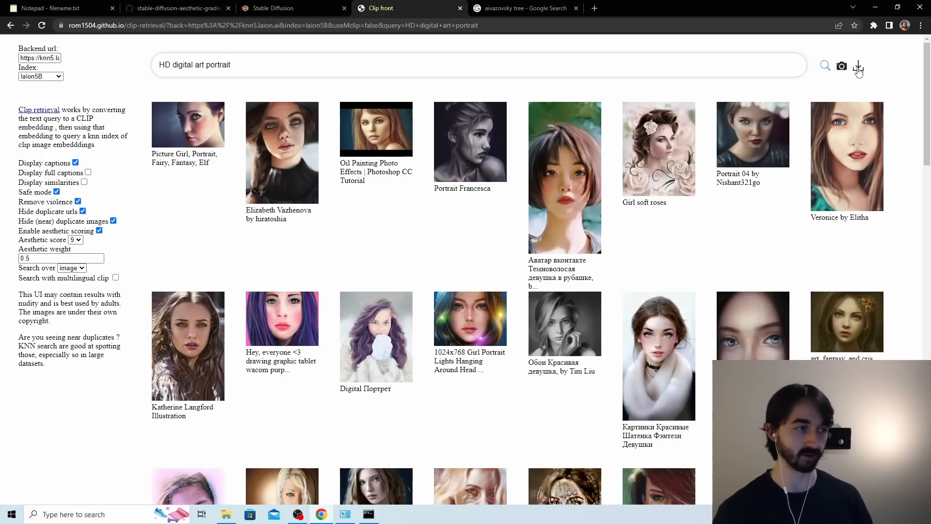
Download the "HD digital art portrait" search results as a JSON file and open clipsubset.json in Visual Studio Code.
{"action": "left_click", "coordinate": [858, 67]}
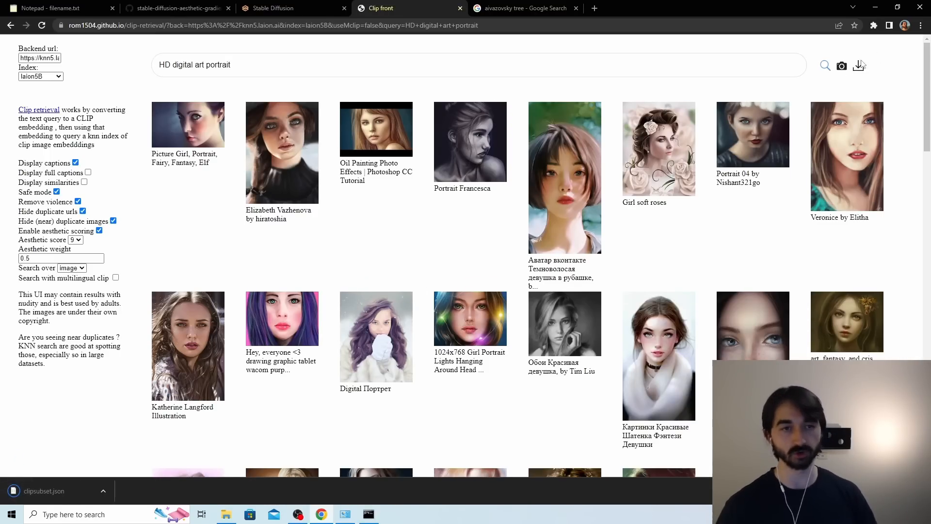
{"action": "left_click", "coordinate": [39, 493]}
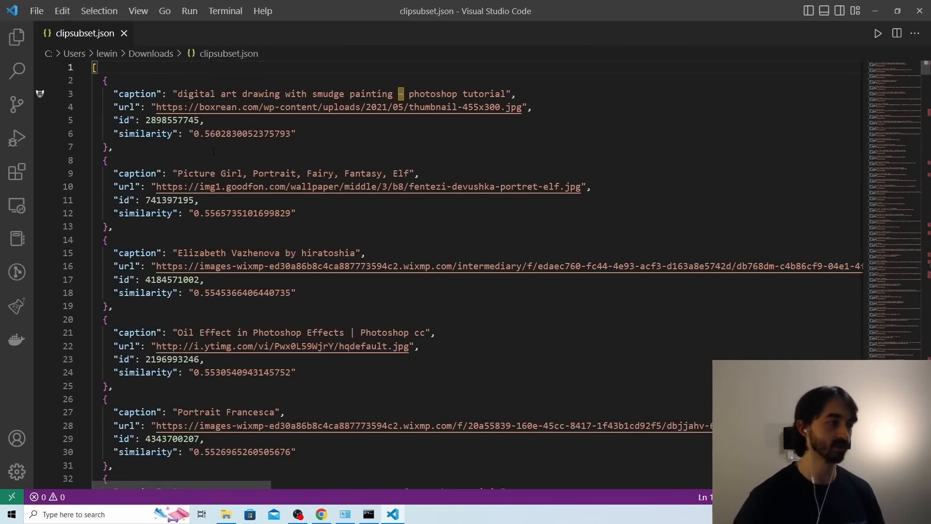
Examine how the first entries in clipsubset.json are structured, including the image URL of the first entry.
{"action": "scroll", "coordinate": [214, 151], "scroll_direction": "down", "scroll_amount": 2}
{"action": "scroll", "coordinate": [216, 162], "scroll_direction": "up", "scroll_amount": 2}
{"action": "left_click_drag", "start_coordinate": [169, 146], "coordinate": [90, 69]}
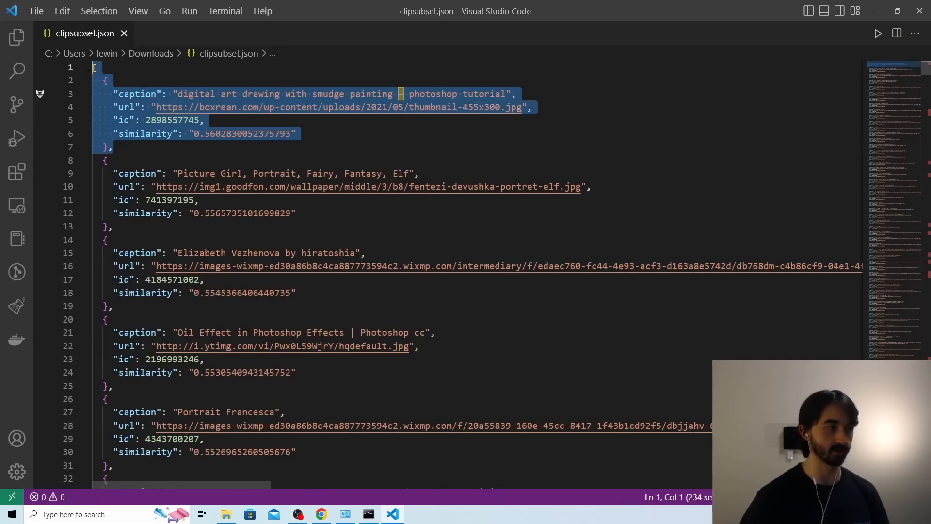
{"action": "left_click", "coordinate": [166, 160]}
{"action": "left_click_drag", "start_coordinate": [166, 160], "coordinate": [90, 107]}
{"action": "left_click", "coordinate": [206, 119]}
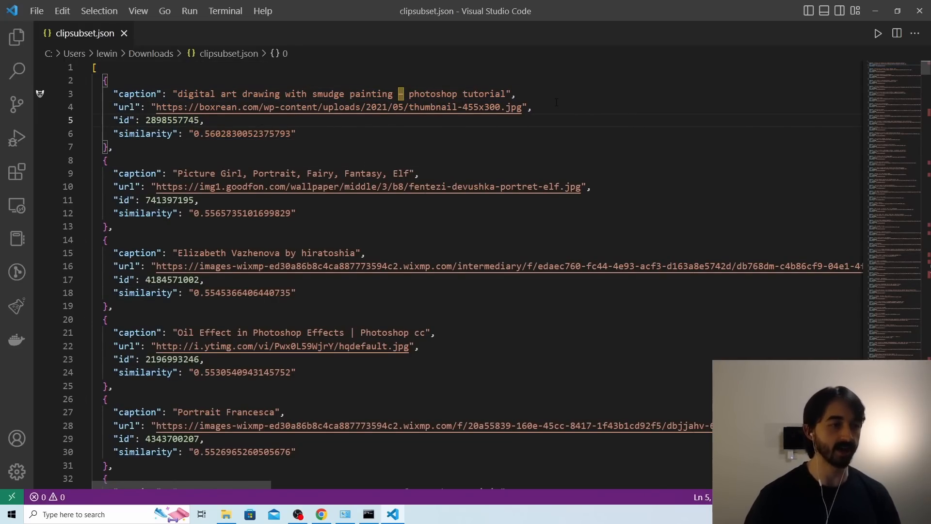
{"action": "left_click_drag", "start_coordinate": [533, 107], "coordinate": [91, 107]}
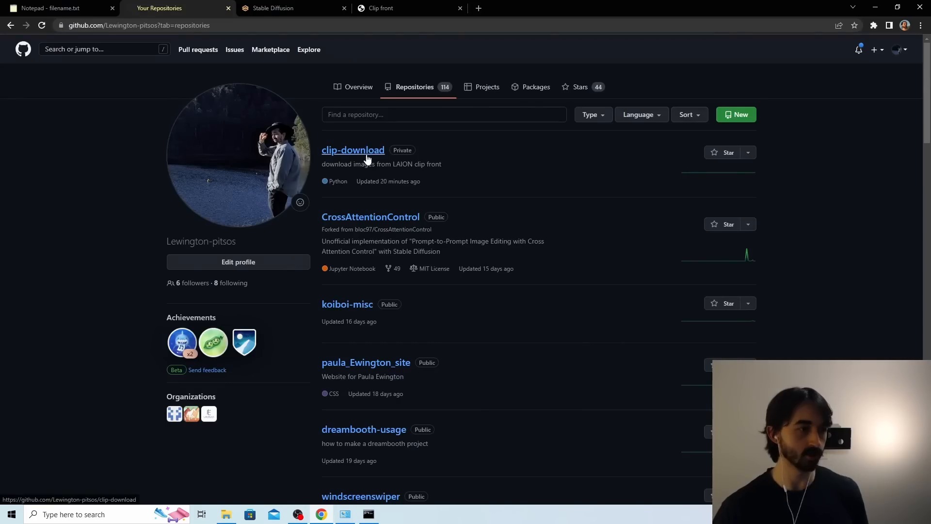
Open the clip-download repository from GitHub in GitHub Desktop and show its local folder in File Explorer.
{"action": "left_click", "coordinate": [364, 151]}
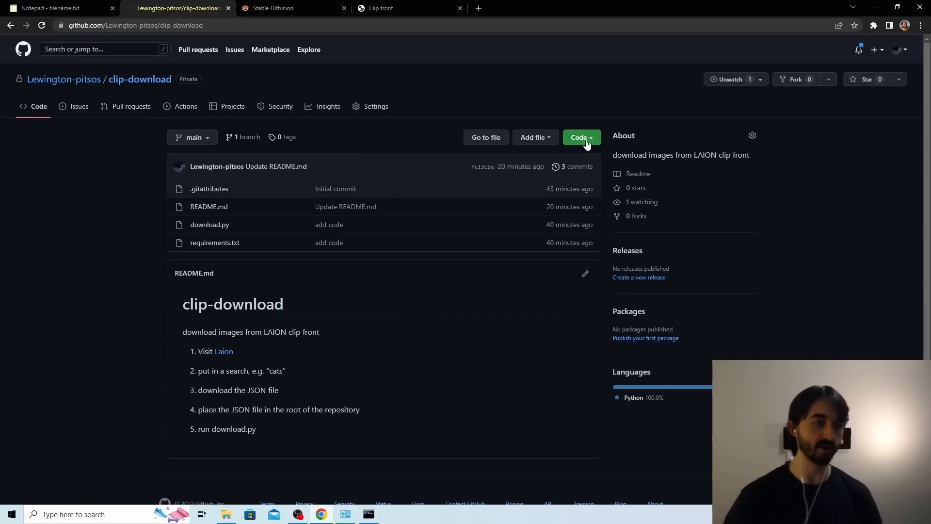
{"action": "left_click", "coordinate": [586, 141]}
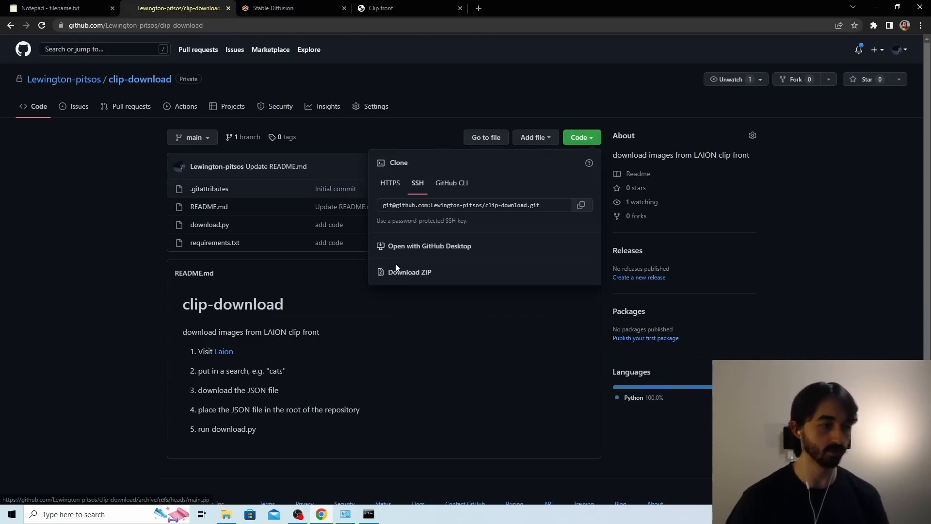
{"action": "left_click", "coordinate": [414, 246]}
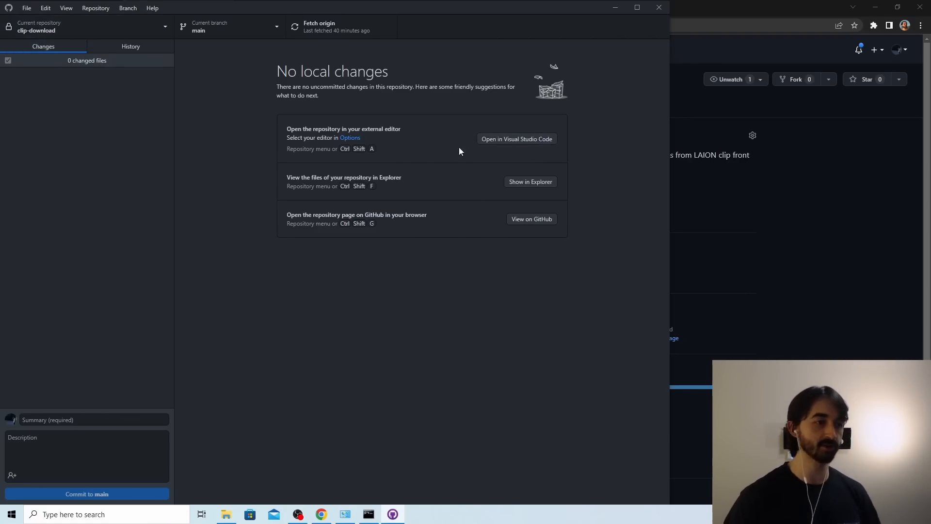
{"action": "left_click", "coordinate": [534, 183]}
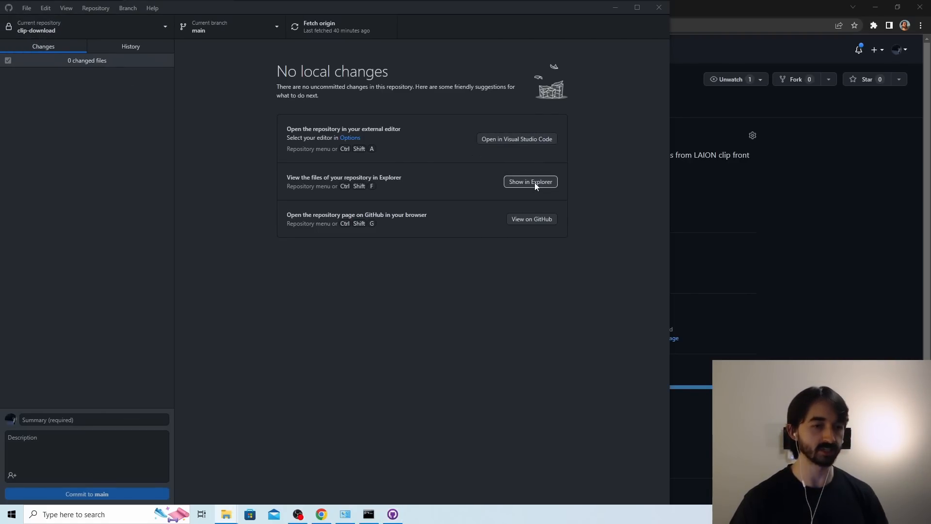
{"action": "left_click_drag", "start_coordinate": [376, 62], "coordinate": [428, 78]}
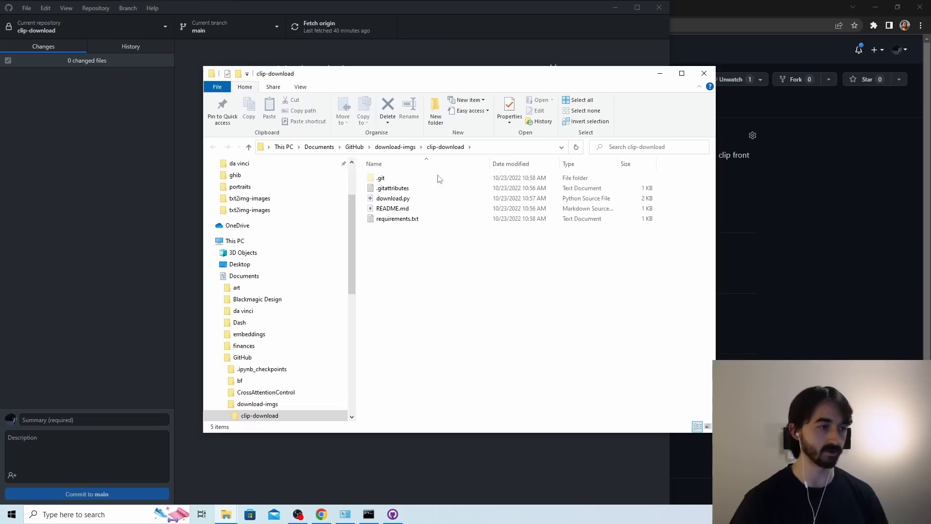
Copy clipsubset.json from the Downloads folder into the clip-download repository folder.
{"action": "scroll", "coordinate": [254, 199], "scroll_direction": "up", "scroll_amount": 3}
{"action": "left_click", "coordinate": [253, 195]}
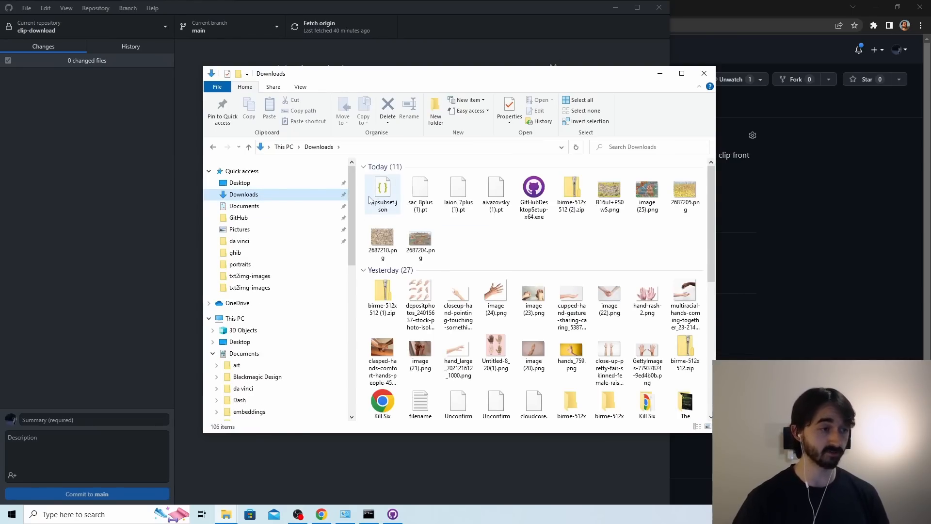
{"action": "left_click", "coordinate": [383, 192]}
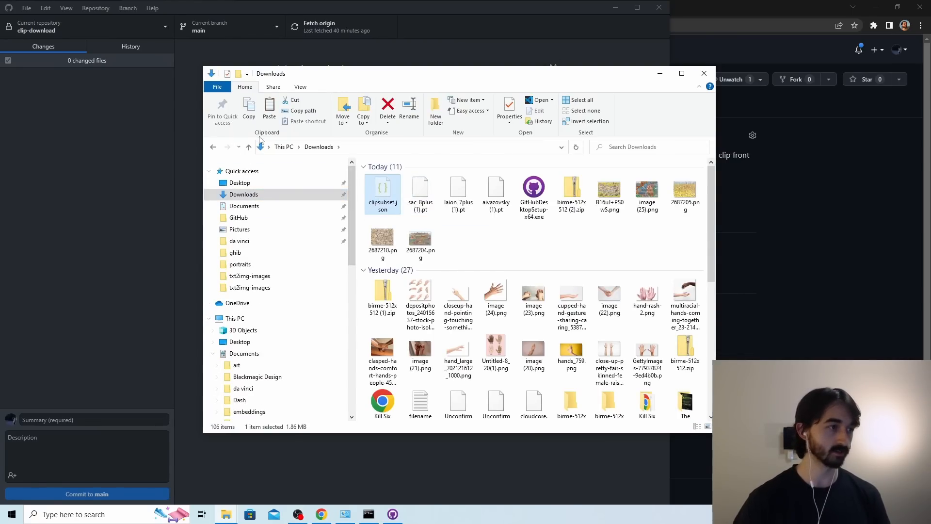
{"action": "left_click", "coordinate": [213, 147]}
{"action": "key", "text": "ctrl+v"}
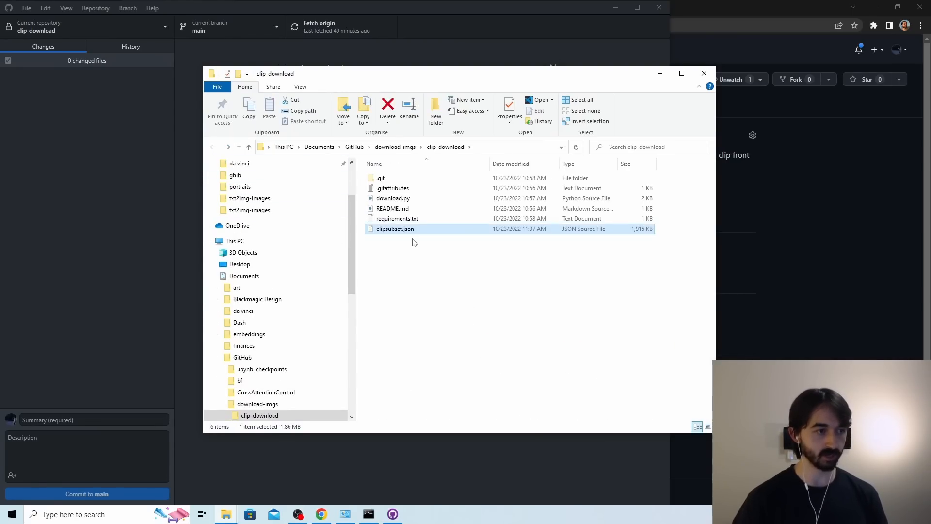
{"action": "left_click", "coordinate": [411, 251]}
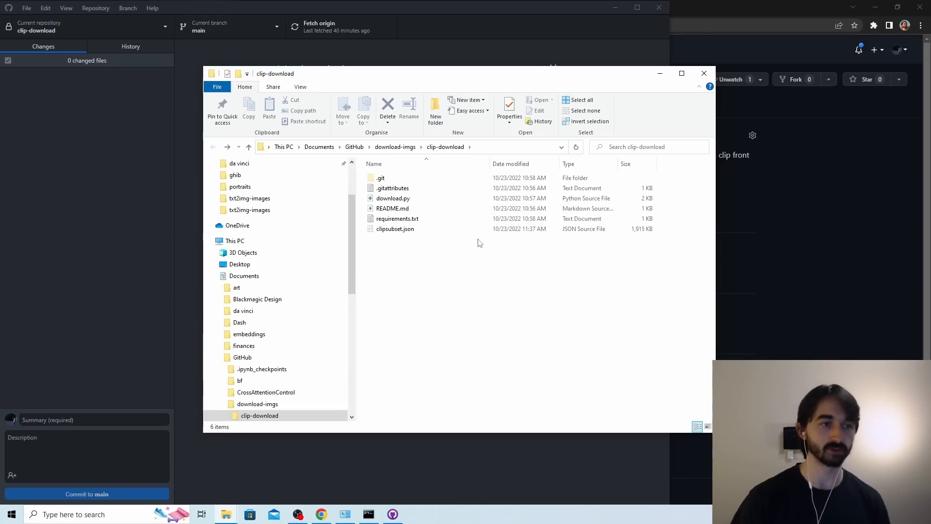
Open a Command Prompt and change its directory to Documents\GitHub\download-imgs\clip-download.
{"action": "key", "text": "super"}
{"action": "type", "text": "cmd"}
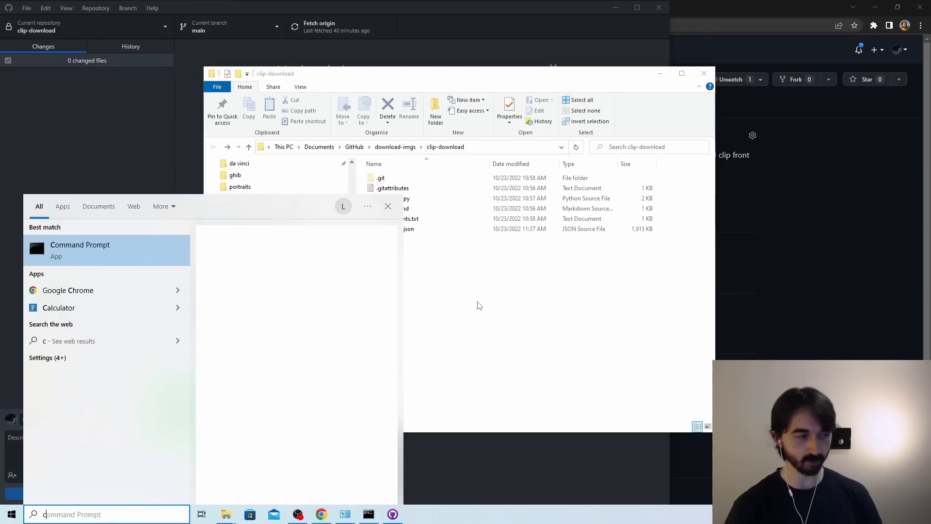
{"action": "key", "text": "Return"}
{"action": "type", "text": "cd"}
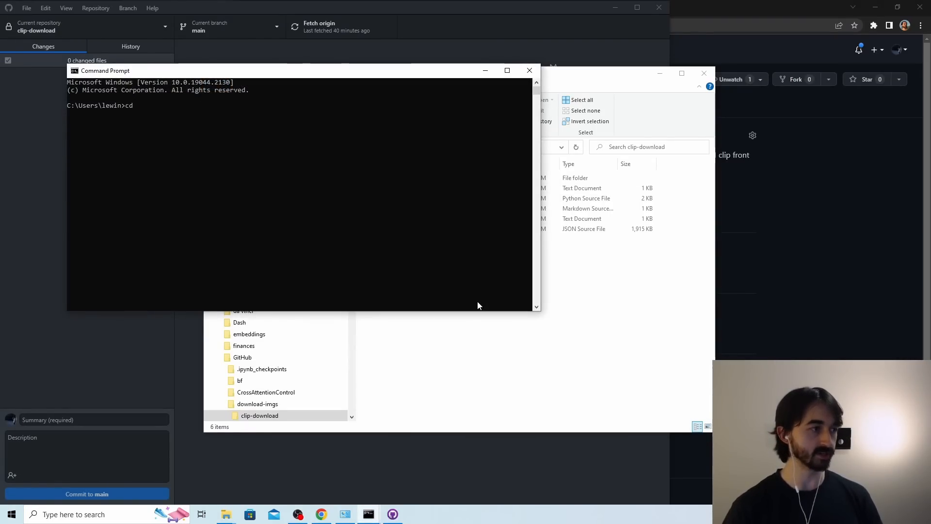
{"action": "type", "text": " Doc"}
{"action": "key", "text": "Tab"}
{"action": "key", "text": "BackSpace"}
{"action": "key", "text": "BackSpace"}
{"action": "key", "text": "BackSpace"}
{"action": "key", "text": "BackSpace"}
{"action": "key", "text": "BackSpace"}
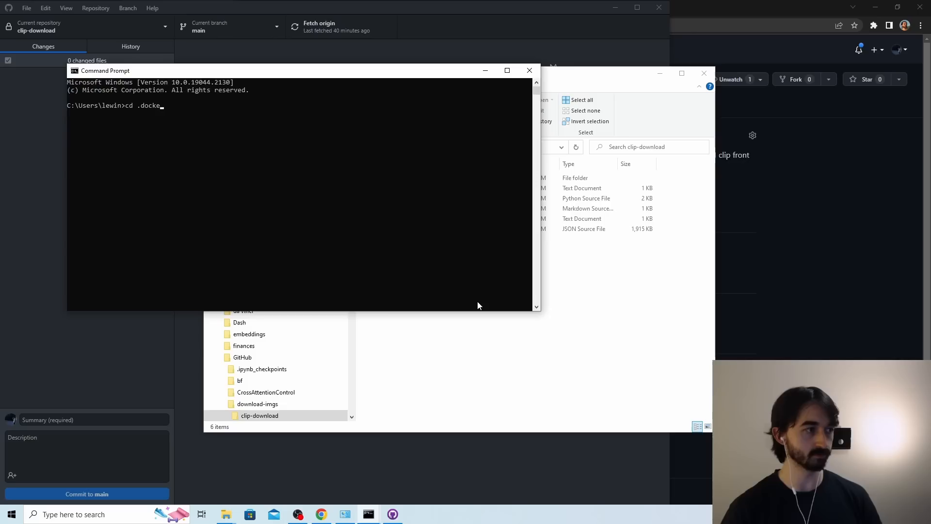
{"action": "key", "text": "BackSpace"}
{"action": "key", "text": "BackSpace"}
{"action": "type", "text": "Documents\\"}
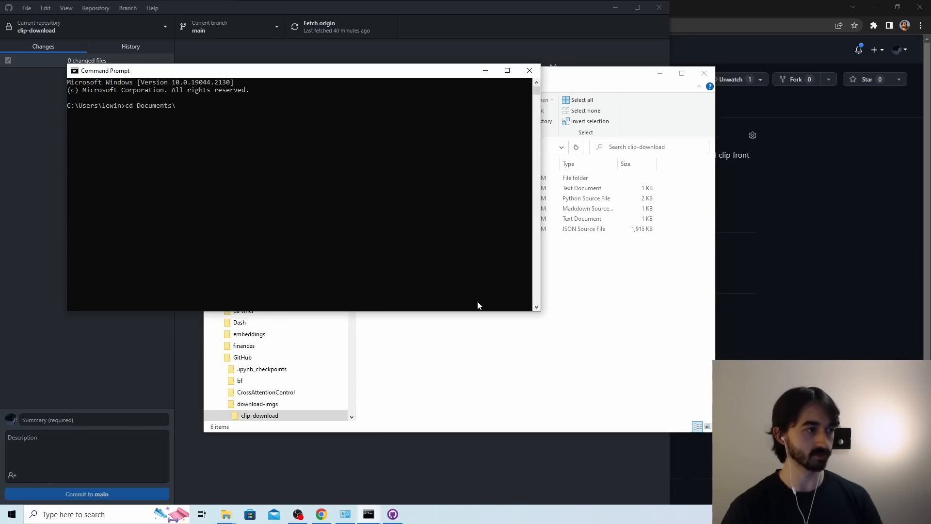
{"action": "type", "text": "Github\\"}
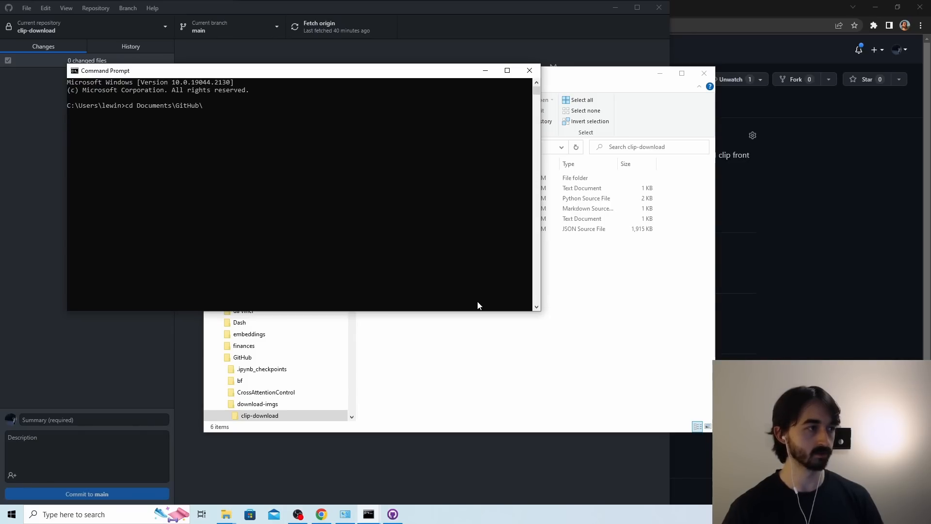
{"action": "left_click_drag", "start_coordinate": [357, 73], "coordinate": [541, 215]}
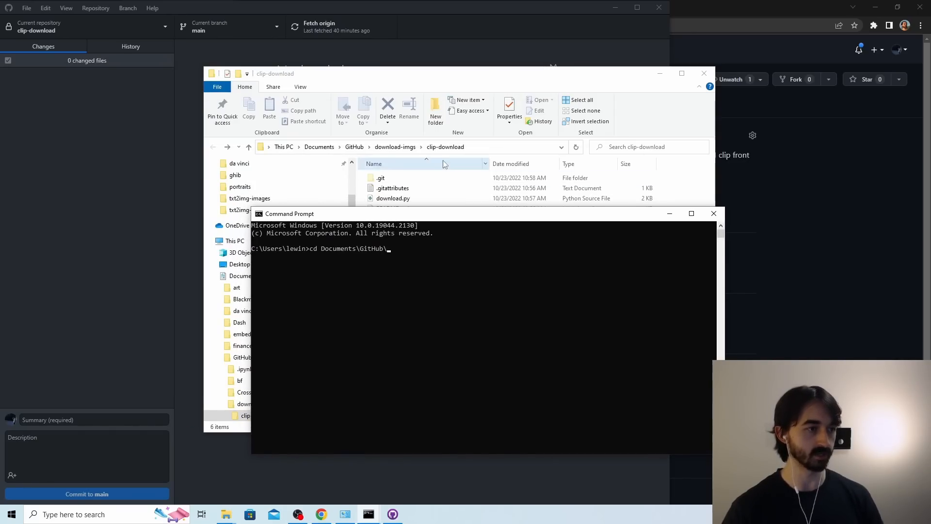
{"action": "type", "text": "download-imgs"}
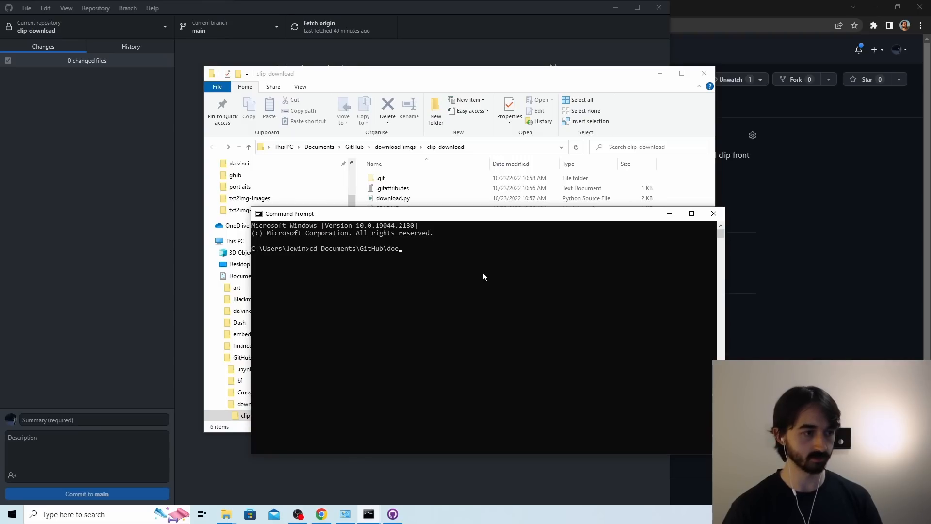
{"action": "type", "text": "\\"}
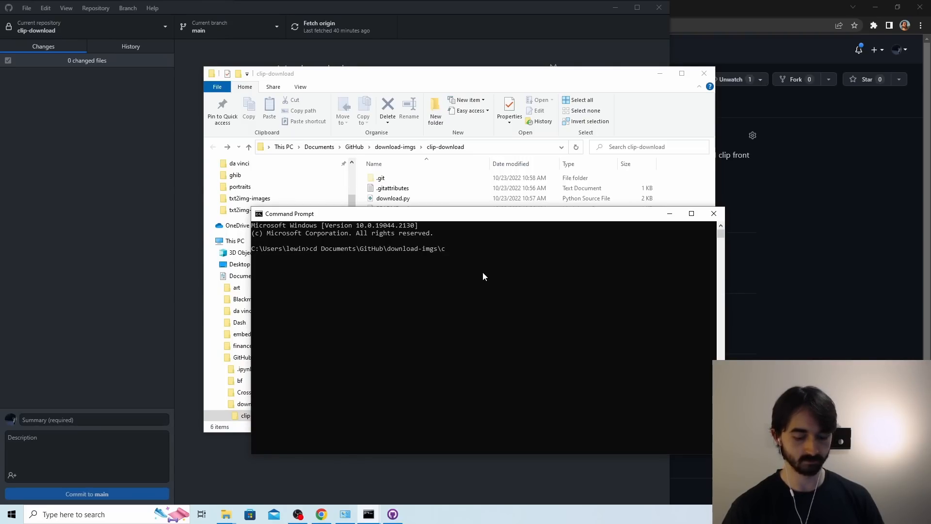
{"action": "type", "text": "clip-download"}
{"action": "key", "text": "Return"}
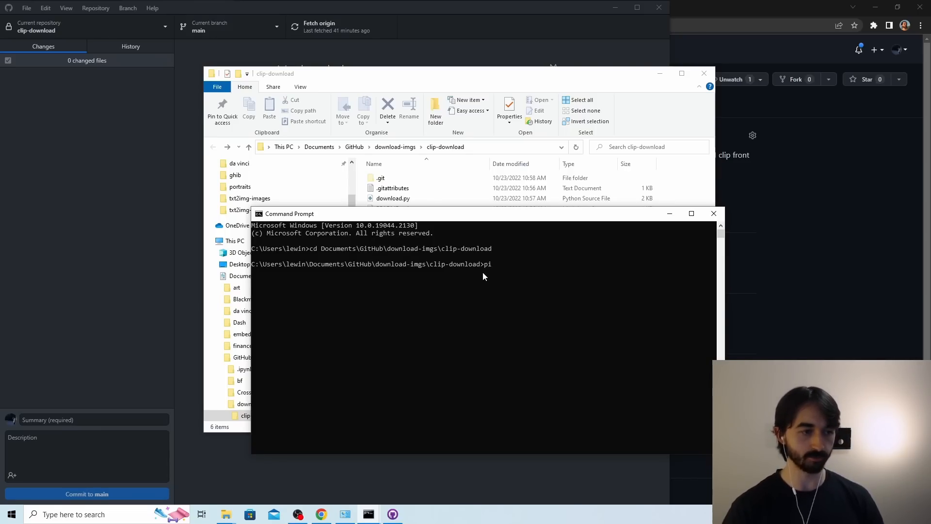
Install the repository's required packages with pip install -r requirements.txt.
{"action": "type", "text": "install requirements.txt"}
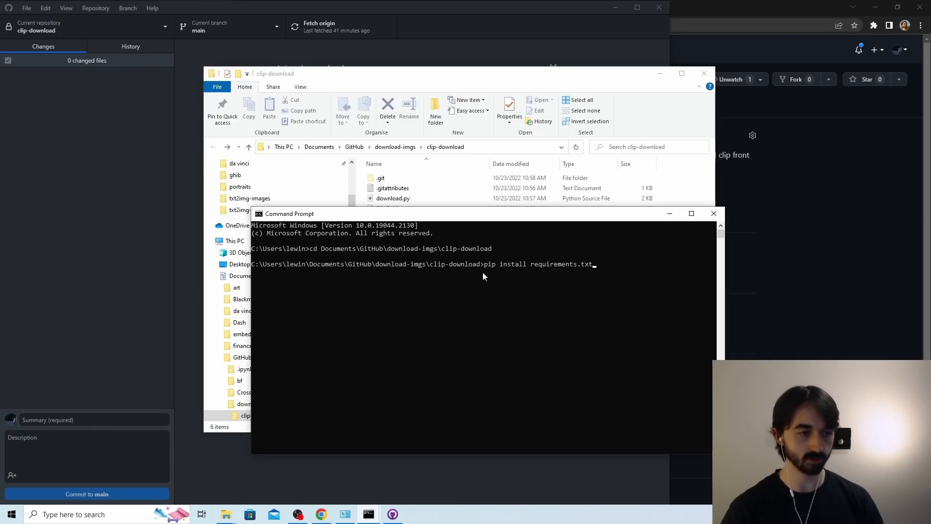
{"action": "key", "text": "Return"}
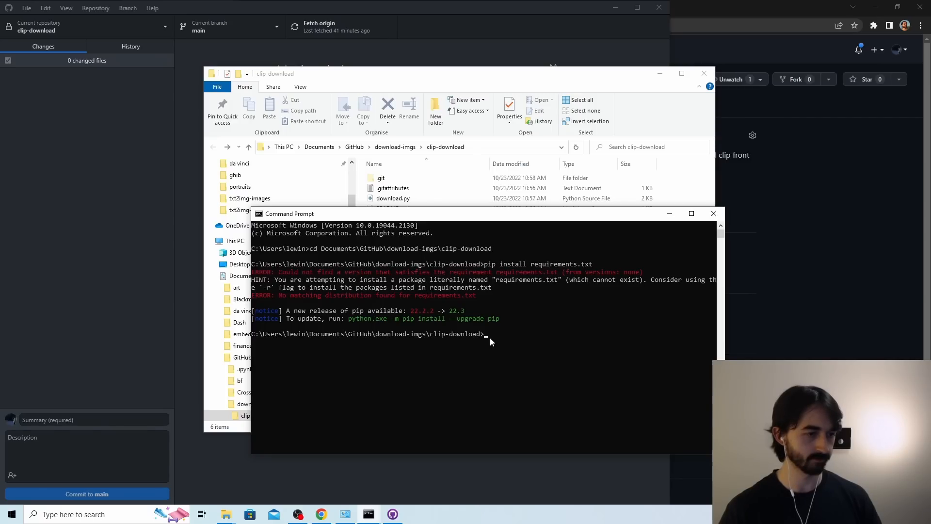
{"action": "key", "text": "Up"}
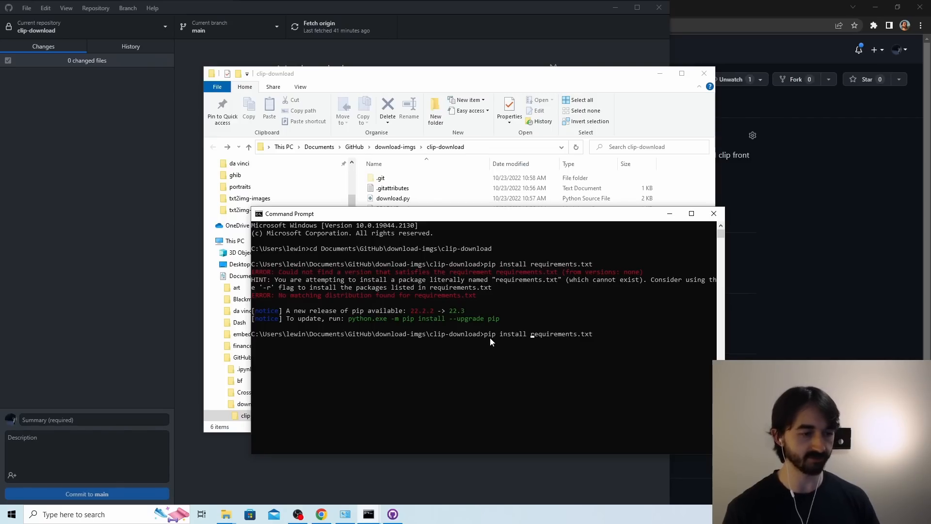
{"action": "type", "text": "-r"}
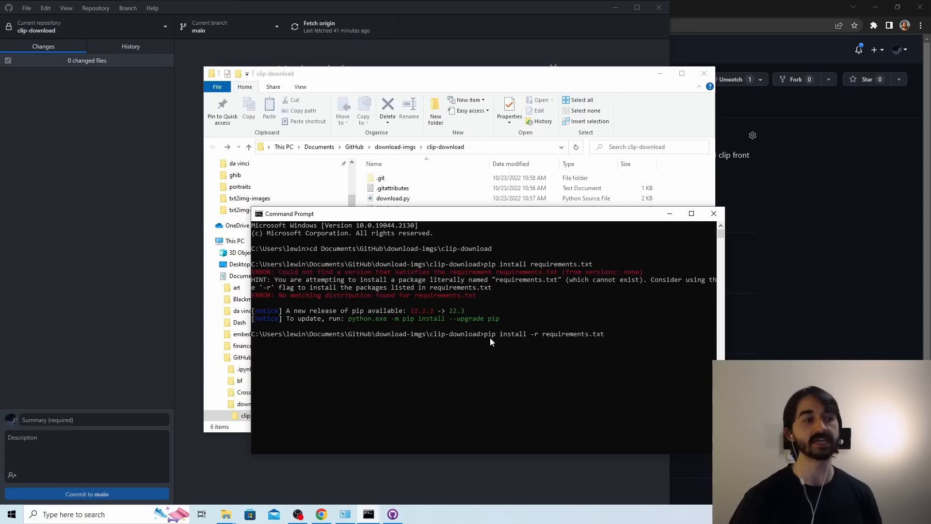
{"action": "key", "text": "Return"}
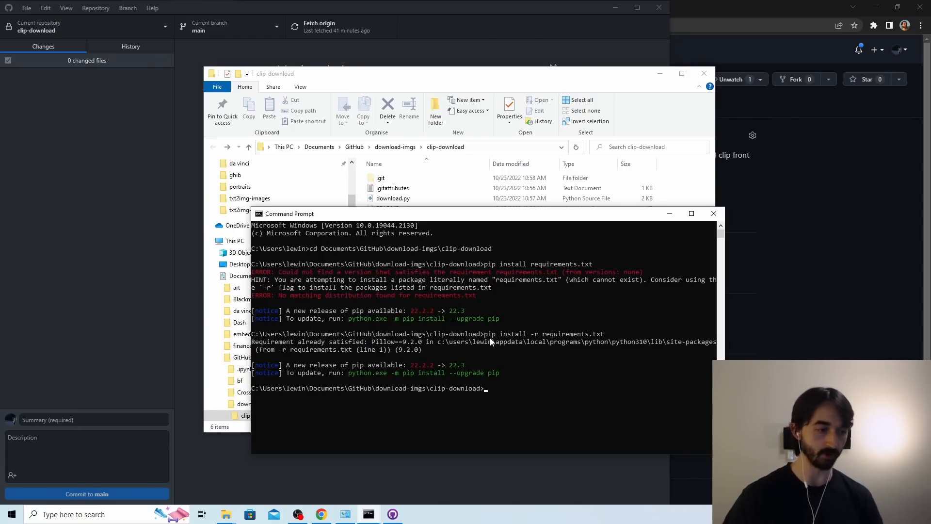
Create a new folder named hd inside the clip-download folder.
{"action": "left_click_drag", "start_coordinate": [479, 217], "coordinate": [366, 191]}
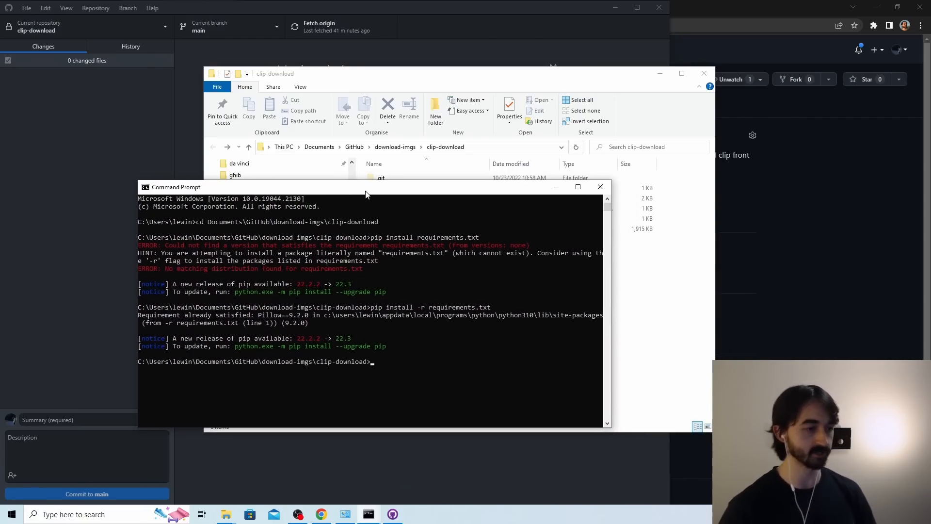
{"action": "left_click", "coordinate": [556, 186]}
{"action": "right_click", "coordinate": [395, 270]}
{"action": "mouse_move", "coordinate": [455, 410]}
{"action": "left_click", "coordinate": [524, 410]}
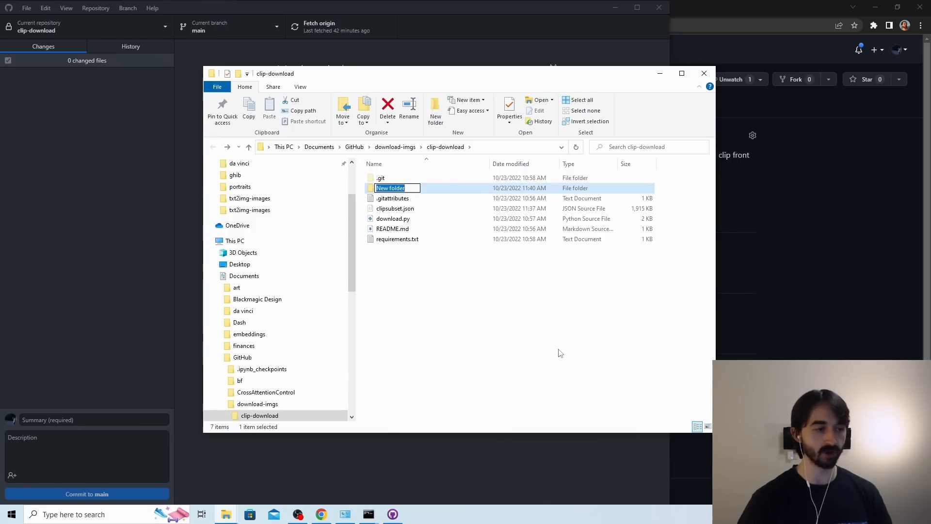
{"action": "type", "text": "hd"}
{"action": "key", "text": "Return"}
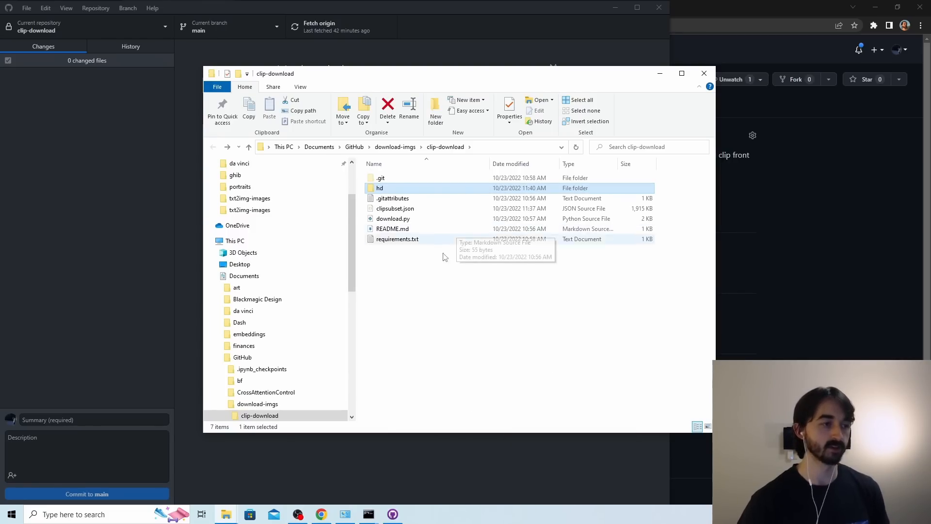
Run python download.py in the clip-download Command Prompt and arrange it beside the File Explorer window.
{"action": "left_click", "coordinate": [368, 514]}
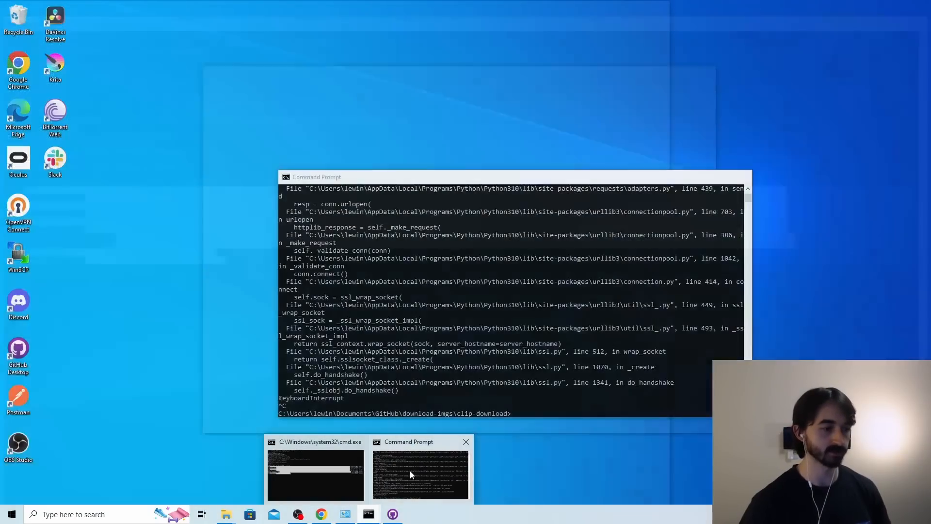
{"action": "left_click", "coordinate": [410, 470]}
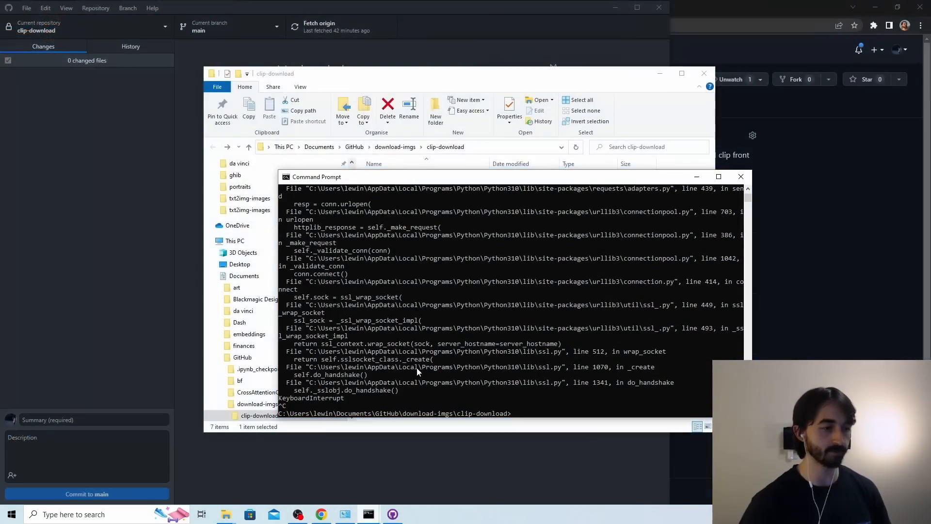
{"action": "left_click", "coordinate": [416, 360]}
{"action": "type", "text": "p"}
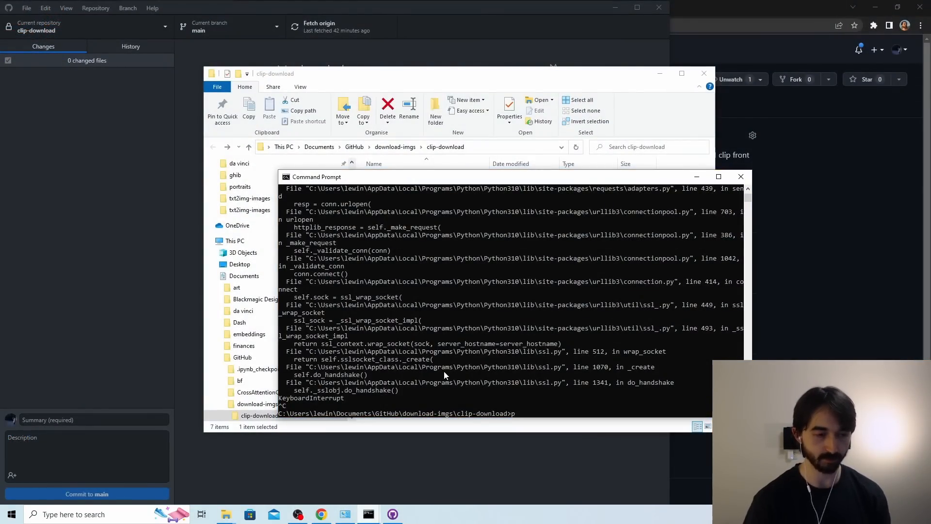
{"action": "type", "text": "ython download.py"}
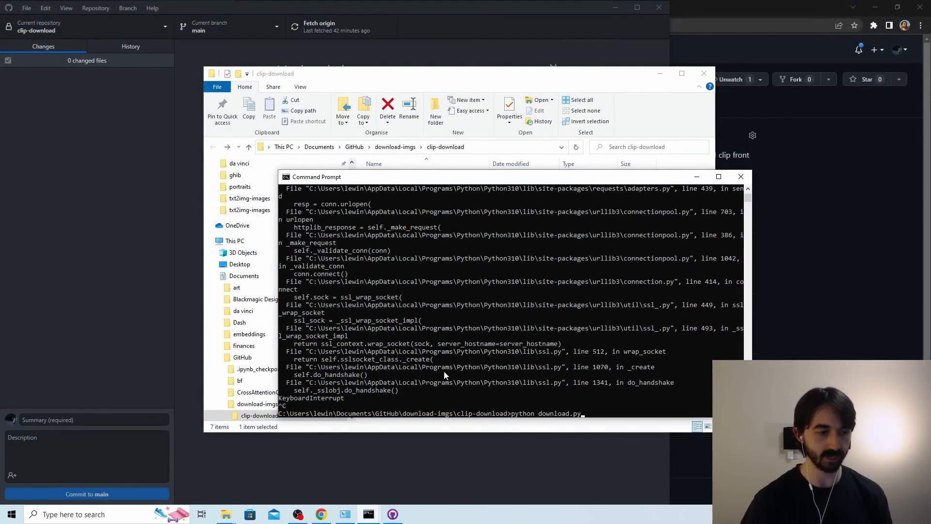
{"action": "key", "text": "Return"}
{"action": "left_click_drag", "start_coordinate": [447, 181], "coordinate": [623, 151]}
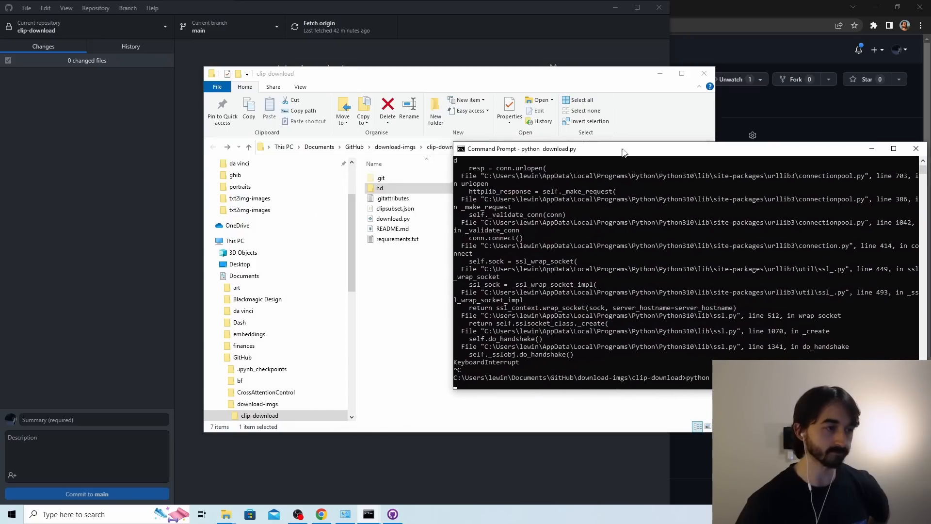
{"action": "left_click_drag", "start_coordinate": [521, 85], "coordinate": [381, 101]}
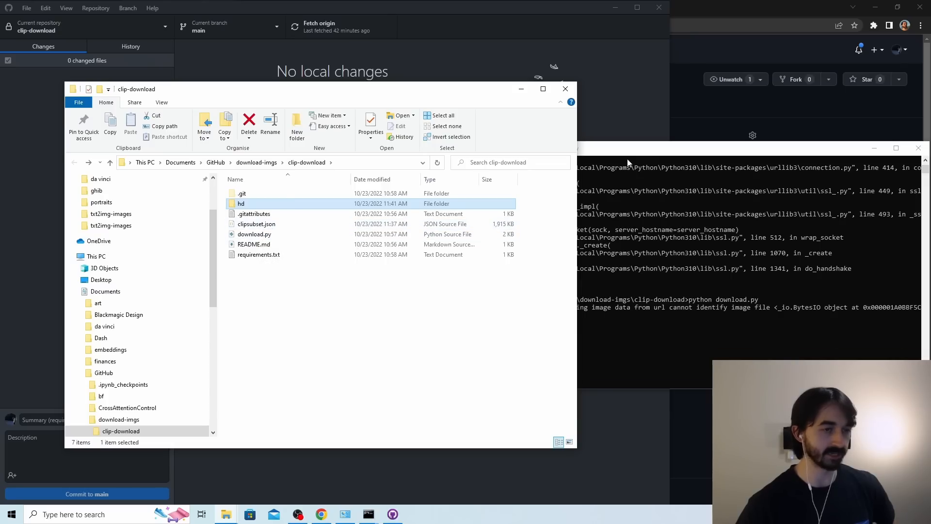
{"action": "left_click", "coordinate": [645, 154]}
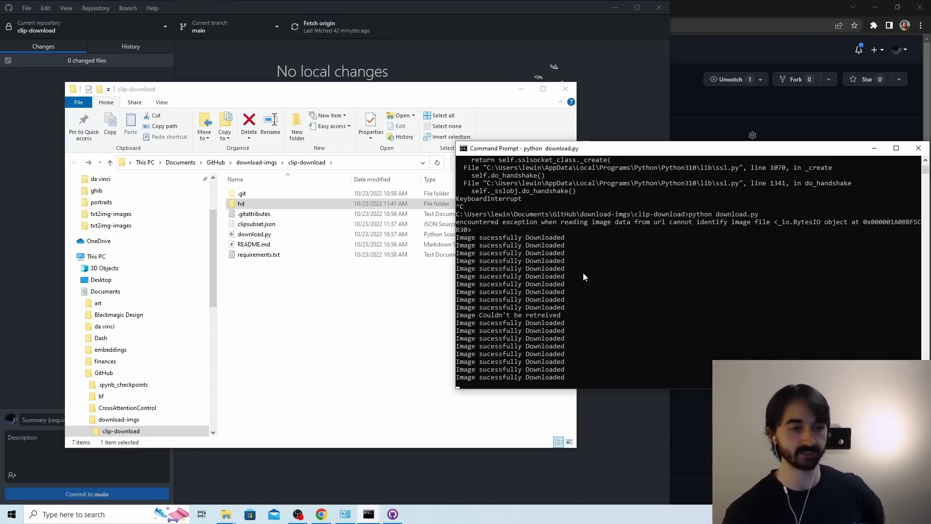
Check the downloaded images in the hd folder, return to clip-download and stop the running download script.
{"action": "double_click", "coordinate": [276, 204]}
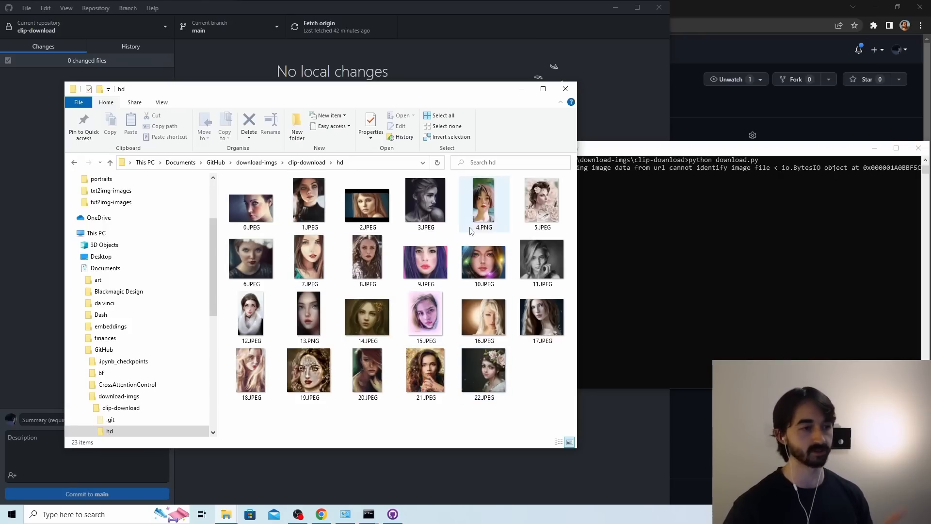
{"action": "left_click", "coordinate": [306, 162]}
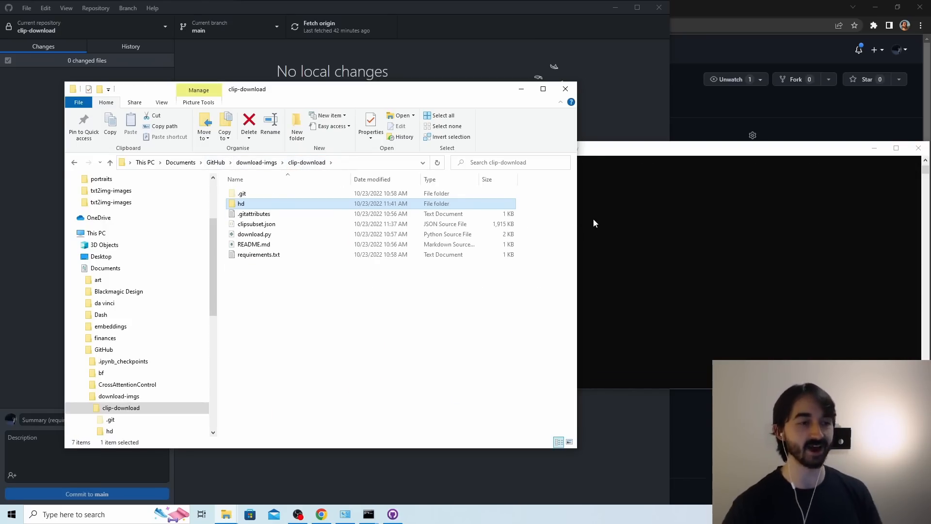
{"action": "left_click", "coordinate": [667, 209]}
{"action": "key", "text": "ctrl+c"}
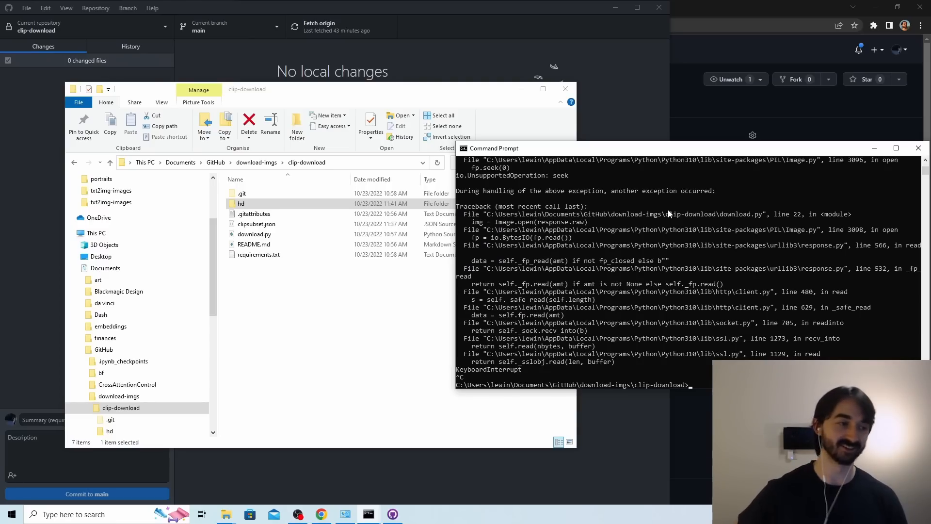
Open the portraits folder in Documents and look through its images from start to end.
{"action": "left_click", "coordinate": [391, 298]}
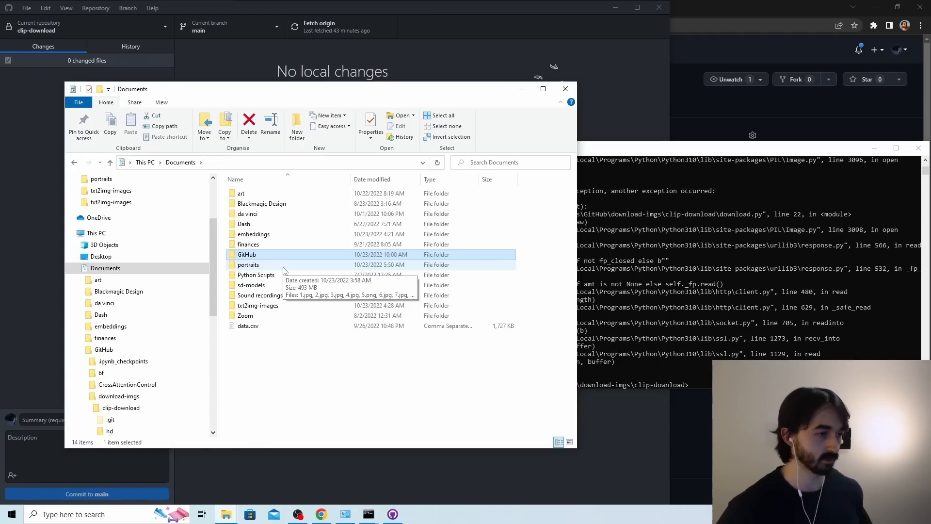
{"action": "double_click", "coordinate": [283, 267]}
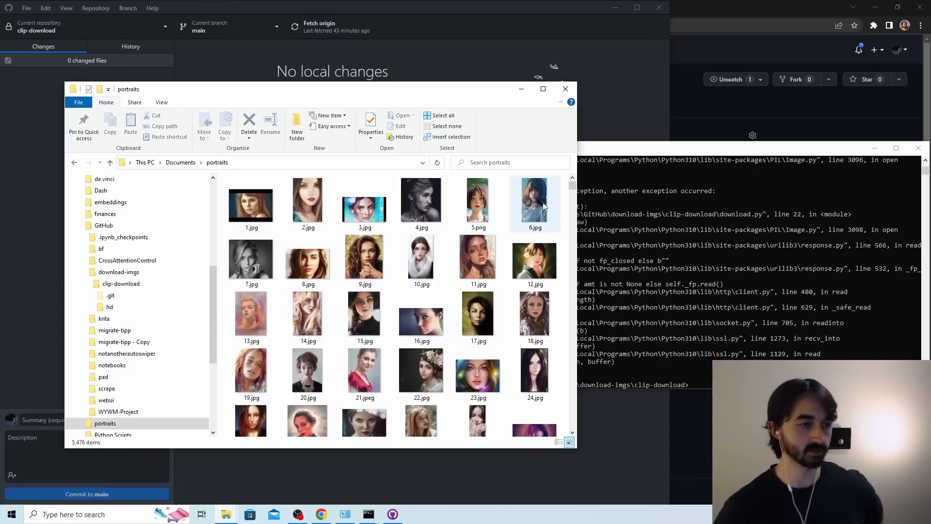
{"action": "left_click_drag", "start_coordinate": [572, 187], "coordinate": [577, 448]}
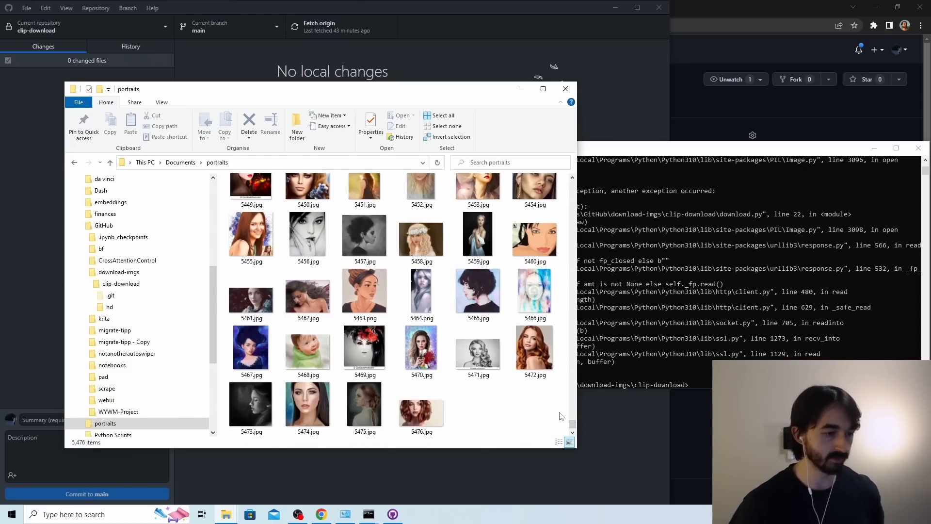
{"action": "scroll", "coordinate": [570, 412], "scroll_direction": "up", "scroll_amount": 10}
{"action": "scroll", "coordinate": [570, 402], "scroll_direction": "up", "scroll_amount": 5}
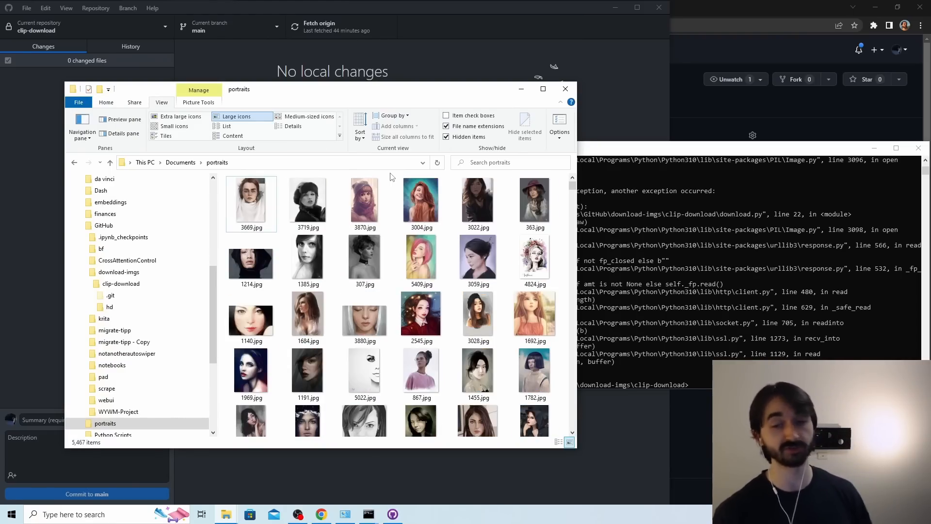
Copy the path of the Documents\portraits folder into the Source directory of the portrait aesthetic embedding in Stable Diffusion web UI.
{"action": "left_click", "coordinate": [324, 163]}
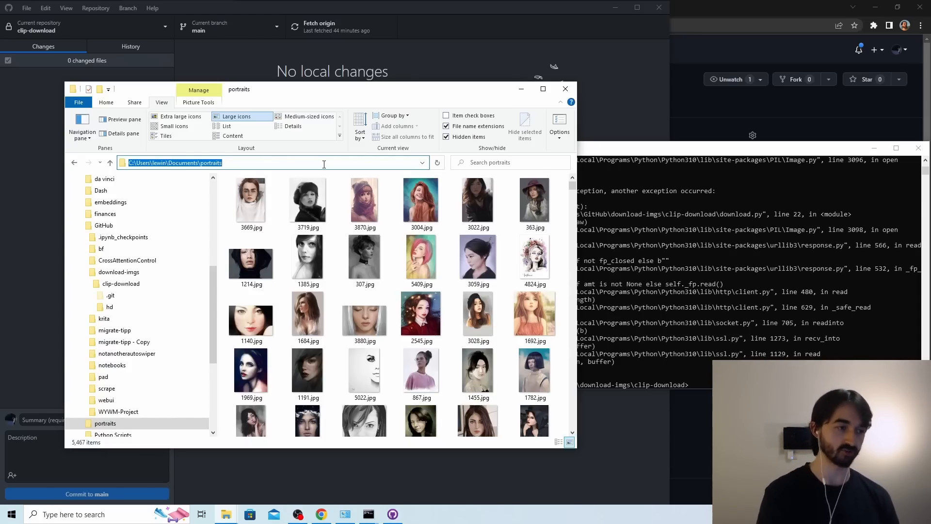
{"action": "left_click", "coordinate": [619, 9]}
{"action": "left_click", "coordinate": [273, 8]}
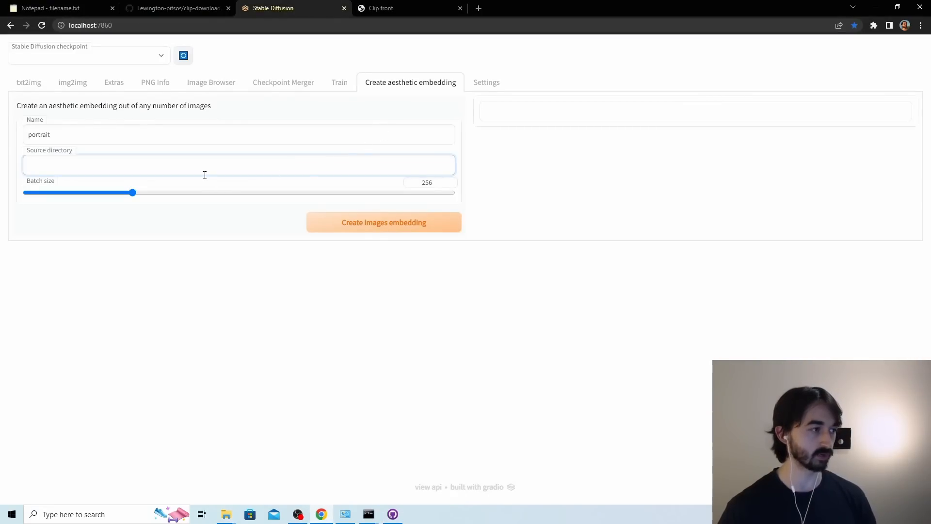
{"action": "key", "text": "ctrl+v"}
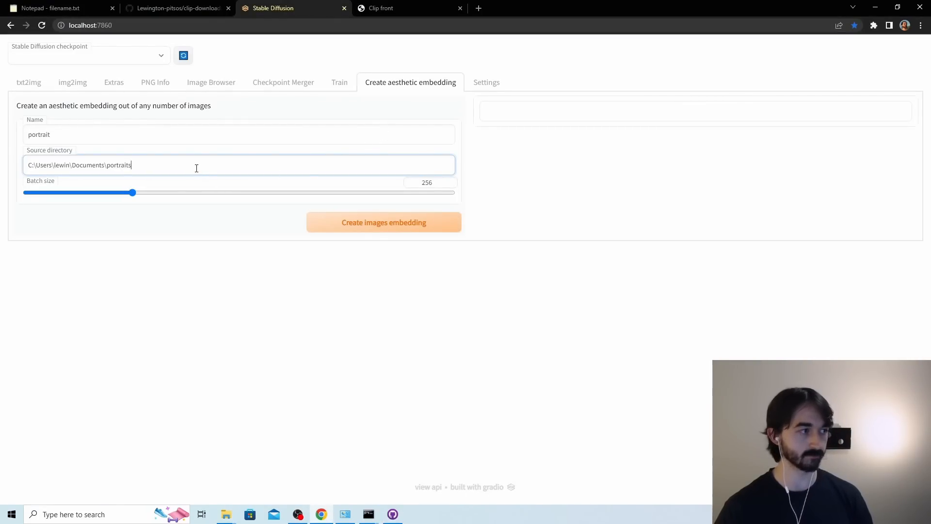
Set the embedding's batch size to 128 and start creating the images embedding.
{"action": "left_click", "coordinate": [236, 241]}
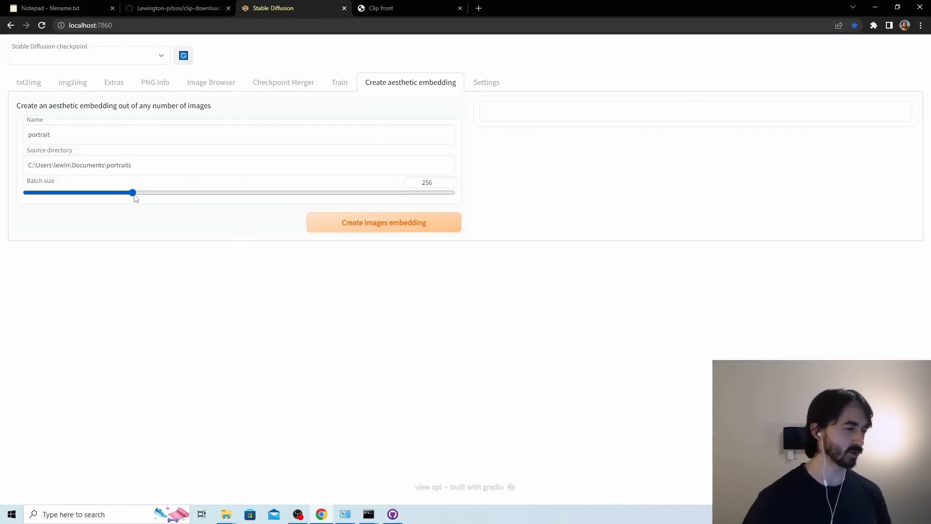
{"action": "left_click_drag", "start_coordinate": [133, 193], "coordinate": [80, 194]}
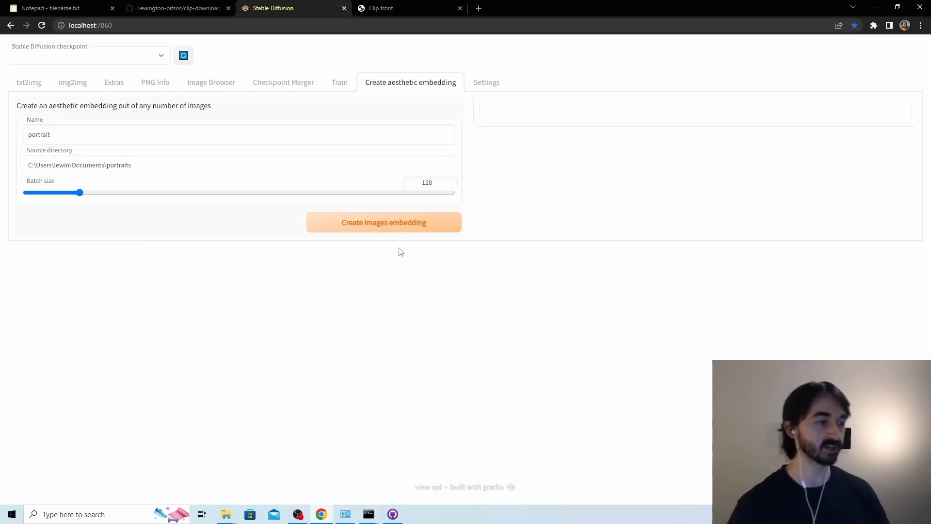
{"action": "left_click", "coordinate": [379, 231]}
Check the web UI console for the image behind the error and search the portraits folder for 1170.
{"action": "key", "text": "alt+Tab"}
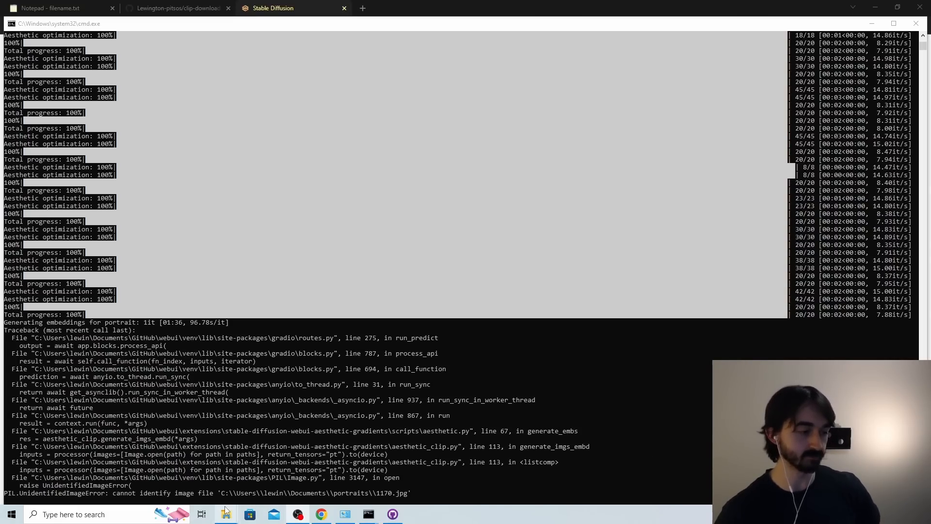
{"action": "mouse_move", "coordinate": [226, 512]}
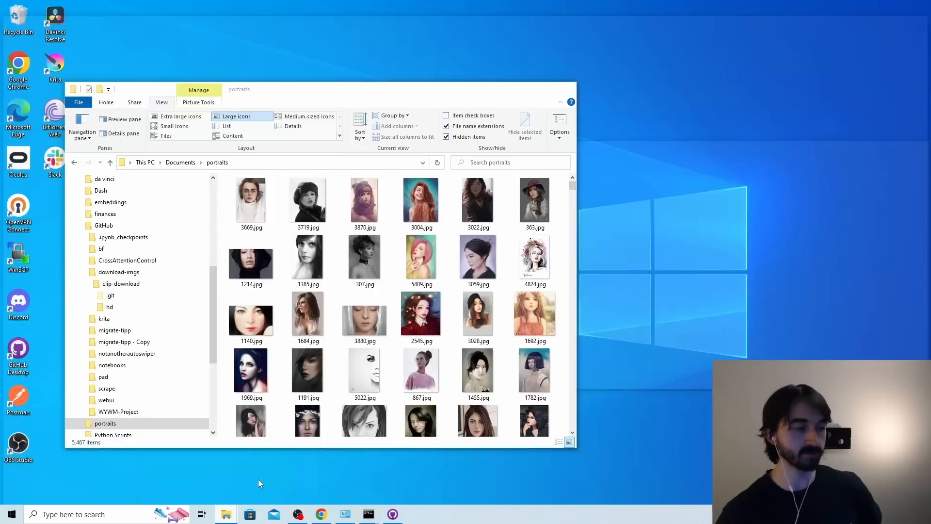
{"action": "left_click", "coordinate": [277, 485]}
{"action": "scroll", "coordinate": [446, 292], "scroll_direction": "down", "scroll_amount": 8}
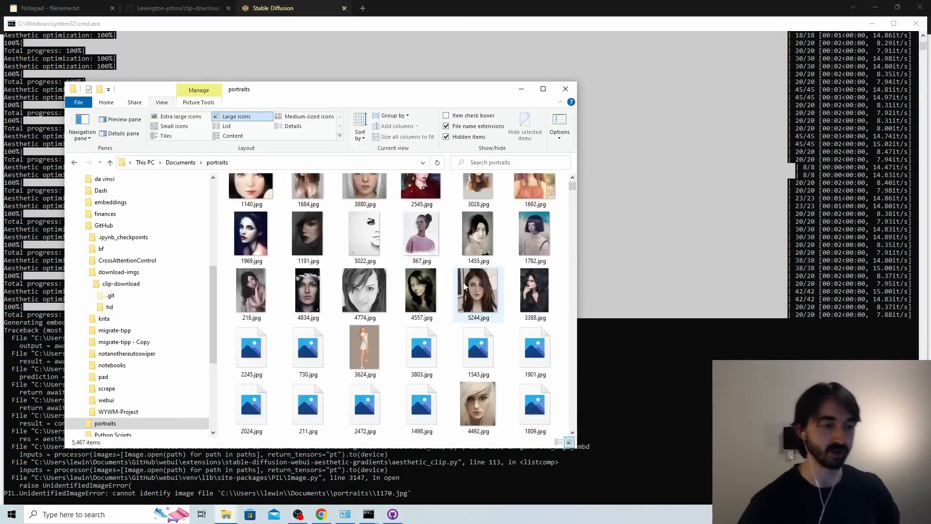
{"action": "left_click_drag", "start_coordinate": [571, 193], "coordinate": [573, 187]}
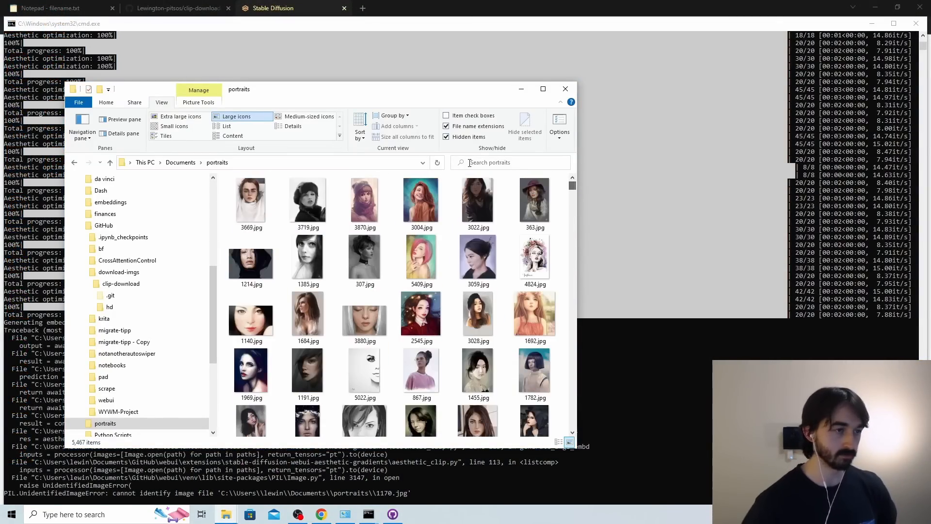
{"action": "left_click", "coordinate": [524, 161]}
{"action": "type", "text": "1170"}
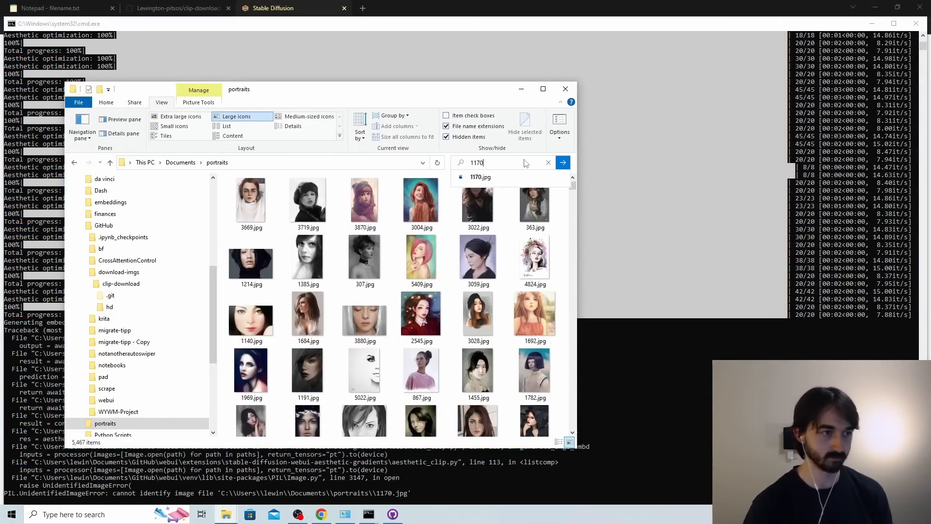
{"action": "left_click", "coordinate": [480, 177]}
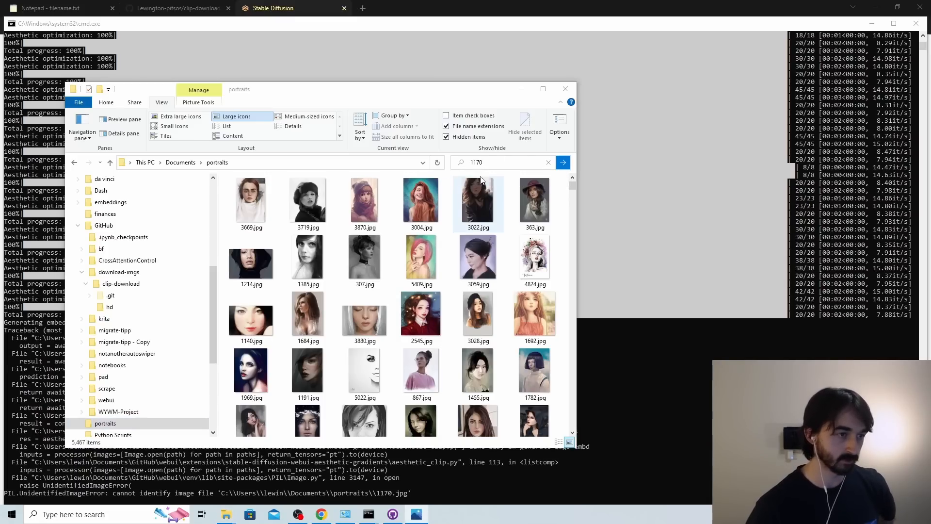
{"action": "left_click", "coordinate": [542, 114]}
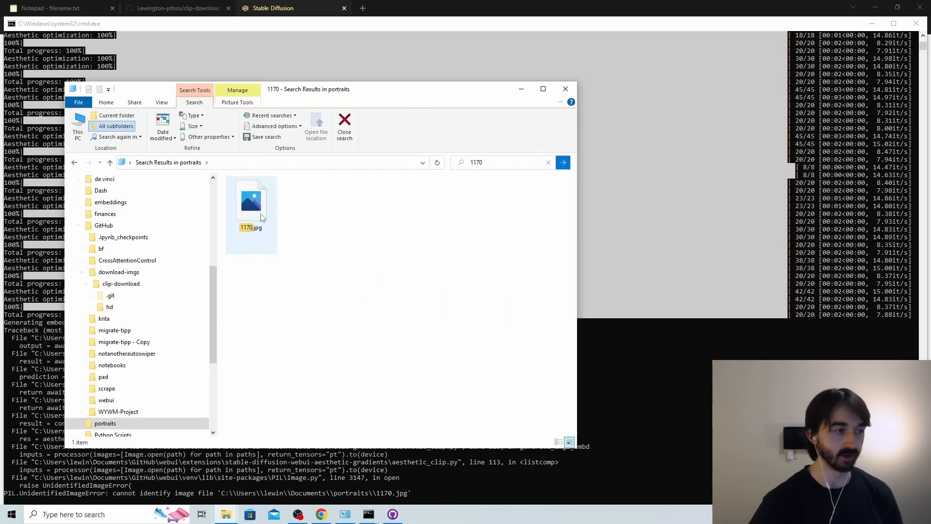
Open 1170.jpg from the search results to inspect it and try to delete the file.
{"action": "double_click", "coordinate": [261, 217]}
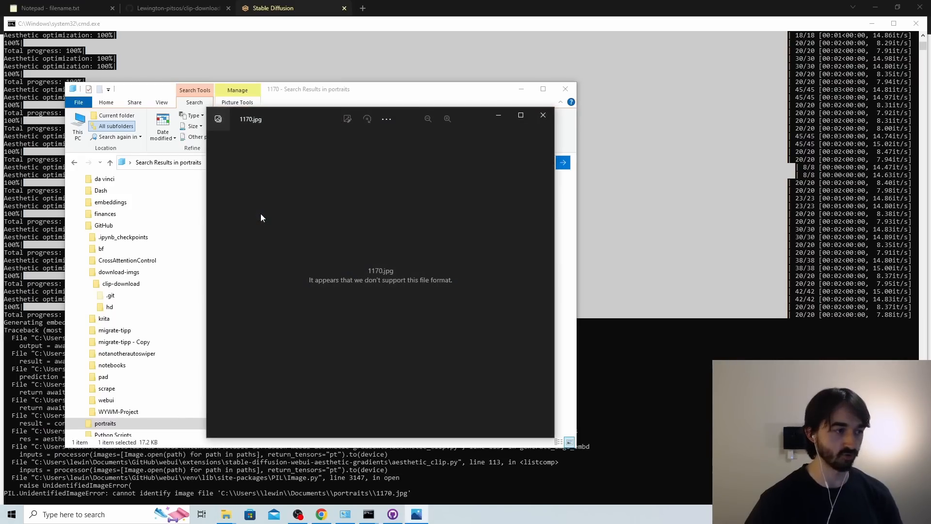
{"action": "left_click", "coordinate": [542, 115]}
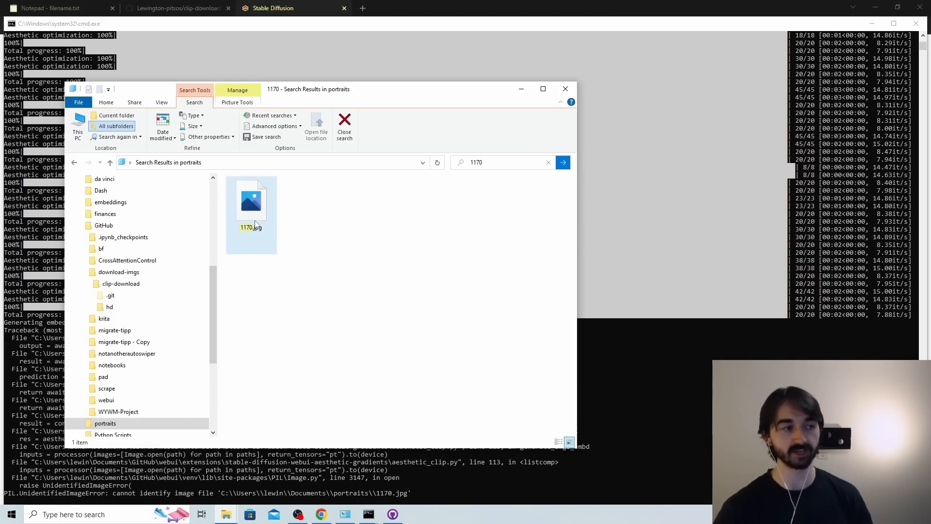
{"action": "key", "text": "Delete"}
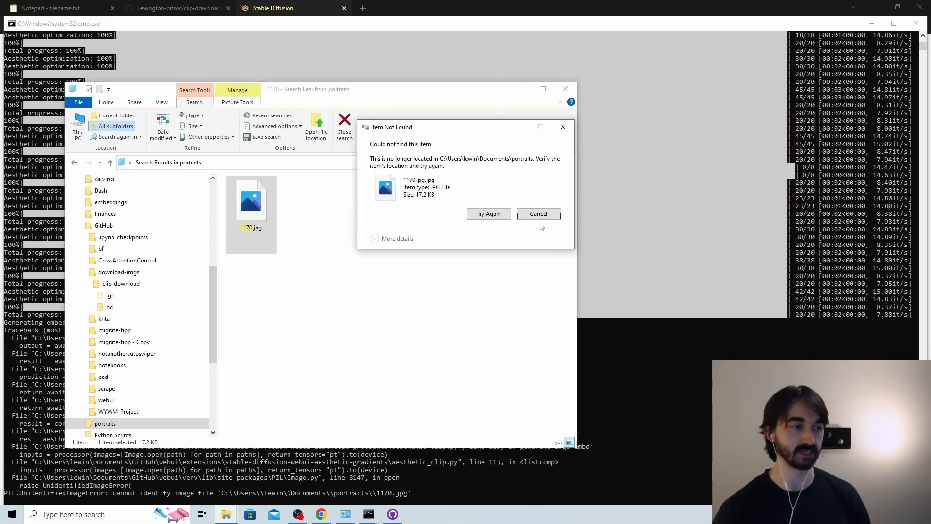
{"action": "left_click", "coordinate": [504, 216]}
Return to Stable Diffusion web UI, restart creating the portrait embedding and check its progress in the console.
{"action": "left_click", "coordinate": [279, 4]}
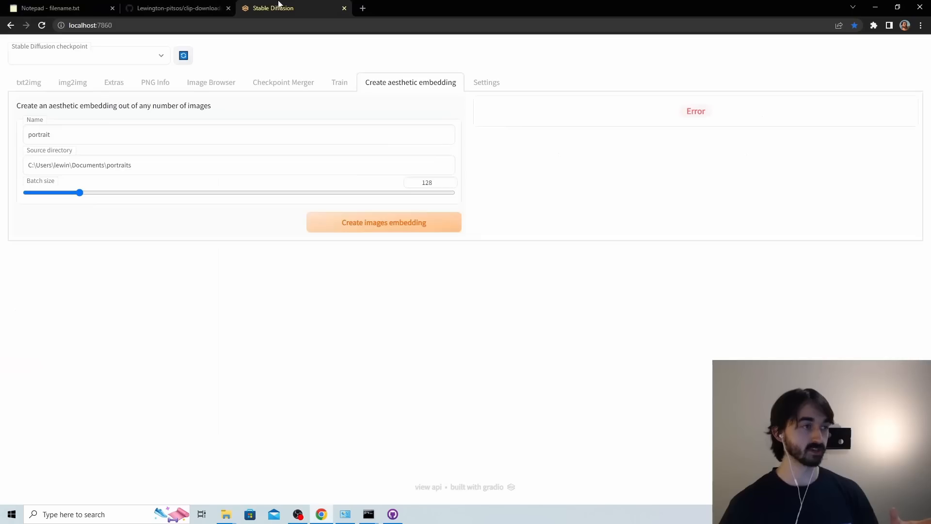
{"action": "left_click", "coordinate": [372, 223]}
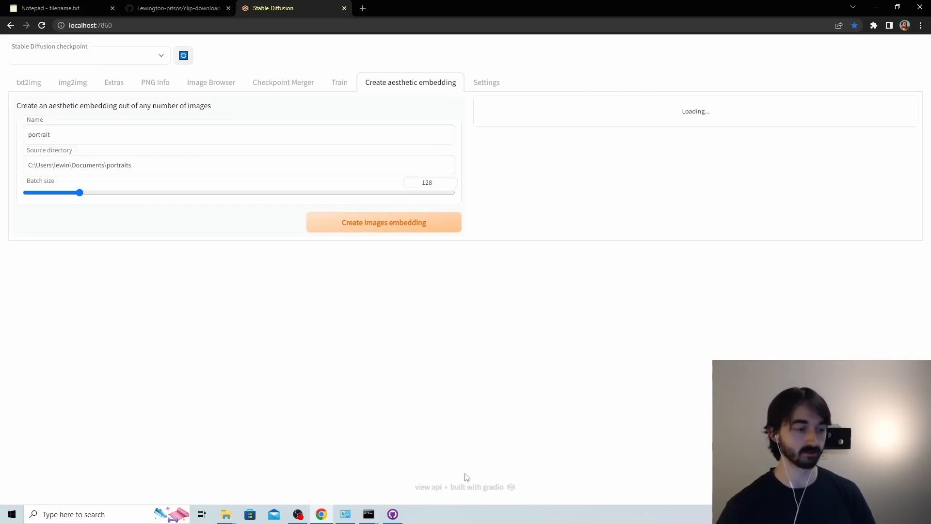
{"action": "mouse_move", "coordinate": [376, 513]}
{"action": "left_click", "coordinate": [346, 451]}
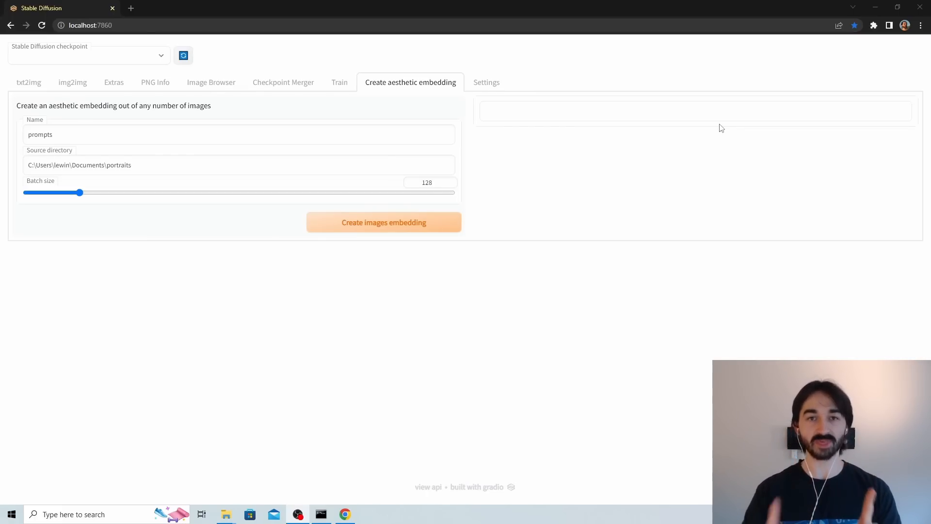
{"action": "double_click", "coordinate": [427, 182]}
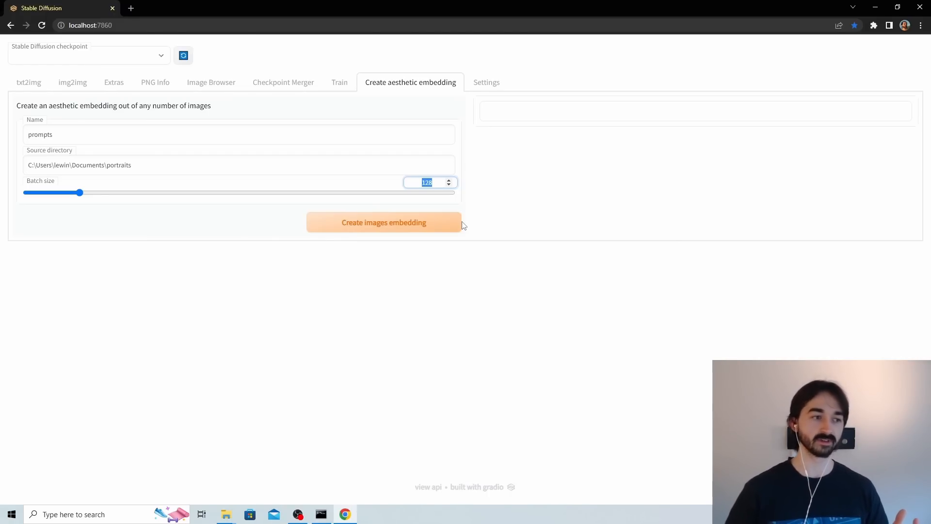
{"action": "left_click", "coordinate": [595, 198]}
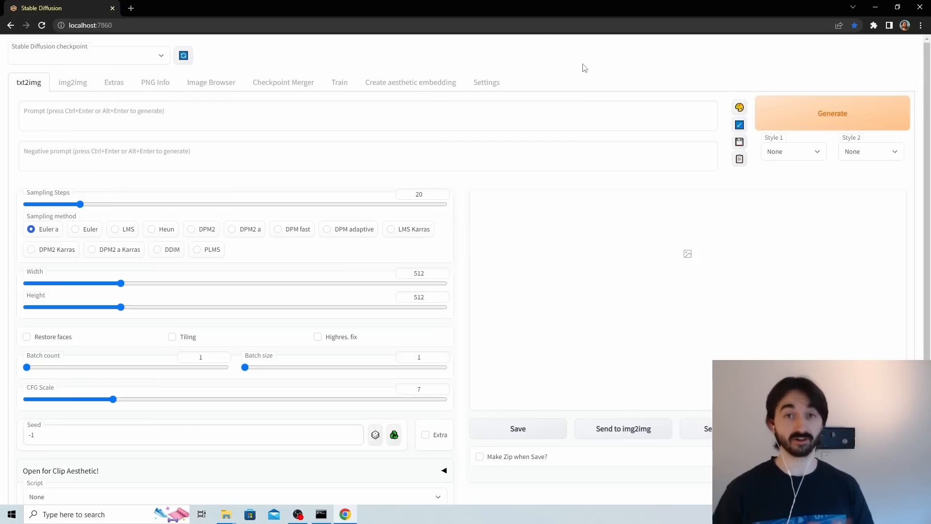
Expand the Clip Aesthetic settings in txt2img and look through the available aesthetic images embeddings.
{"action": "scroll", "coordinate": [435, 388], "scroll_direction": "down", "scroll_amount": 2}
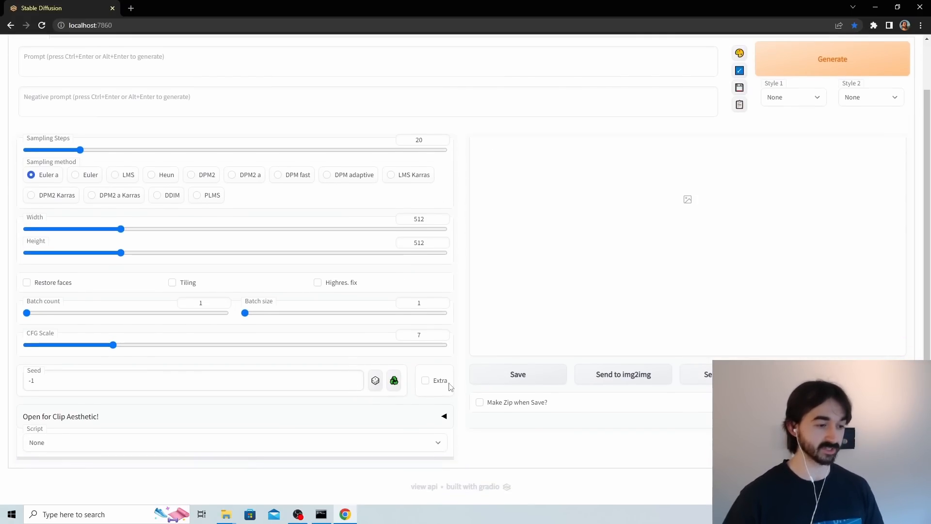
{"action": "left_click", "coordinate": [435, 418]}
{"action": "scroll", "coordinate": [435, 418], "scroll_direction": "down", "scroll_amount": 2}
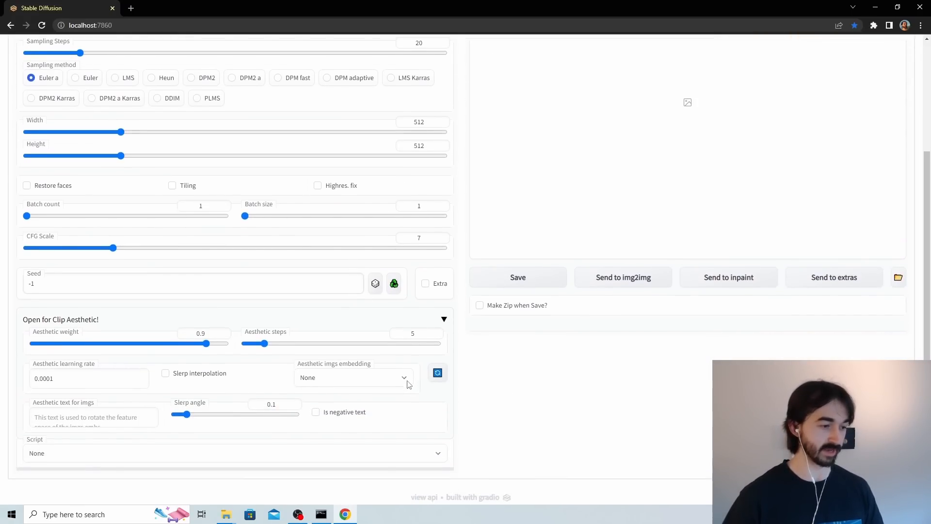
{"action": "left_click", "coordinate": [410, 382]}
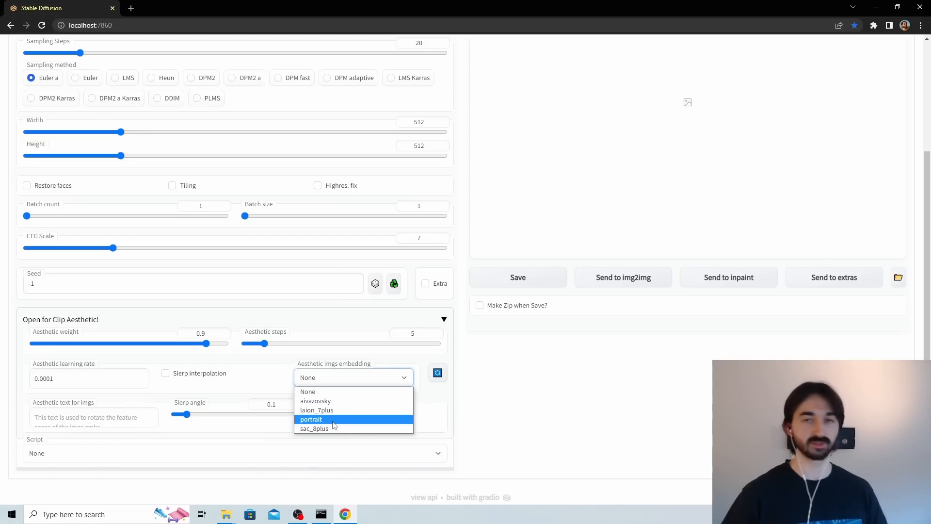
{"action": "left_click", "coordinate": [557, 410]}
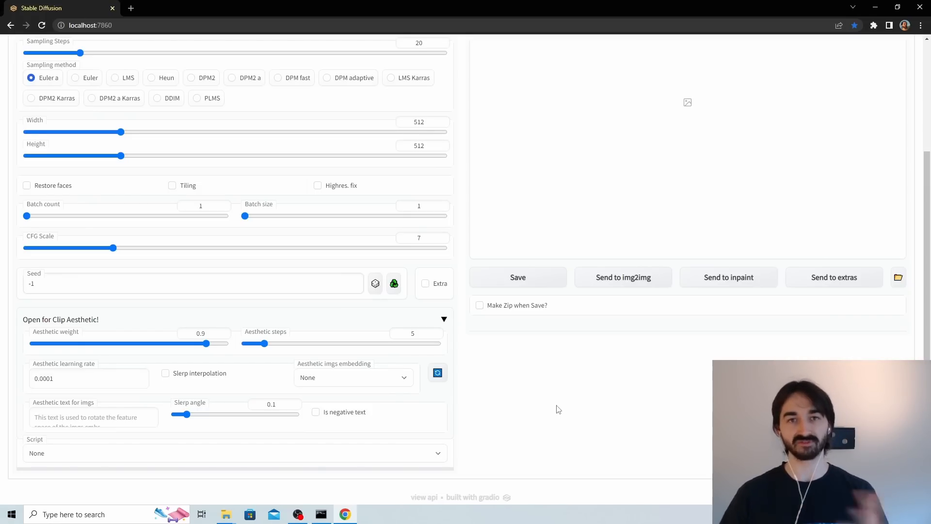
Reload the page, generate an image from the prompt "a portrait of a lady, digital art" with seed 999, and enlarge the result.
{"action": "key", "text": "F5"}
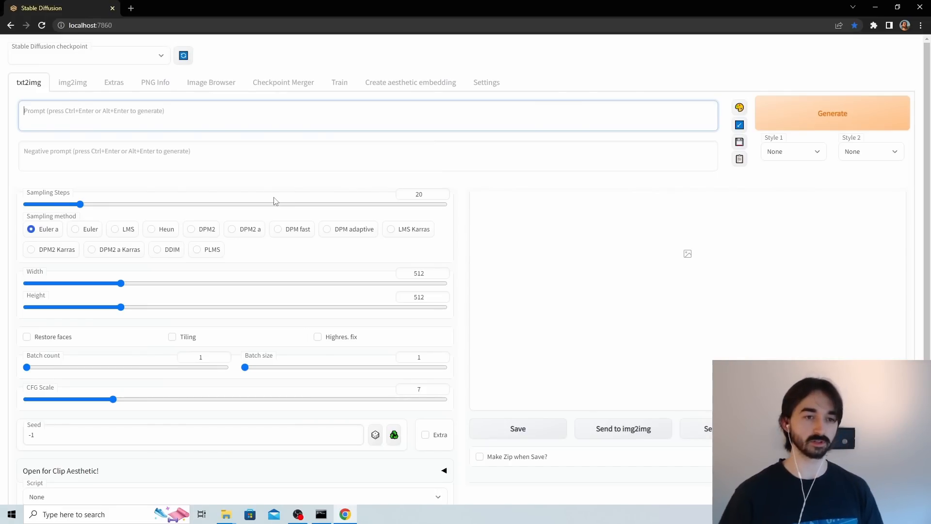
{"action": "type", "text": "a p"}
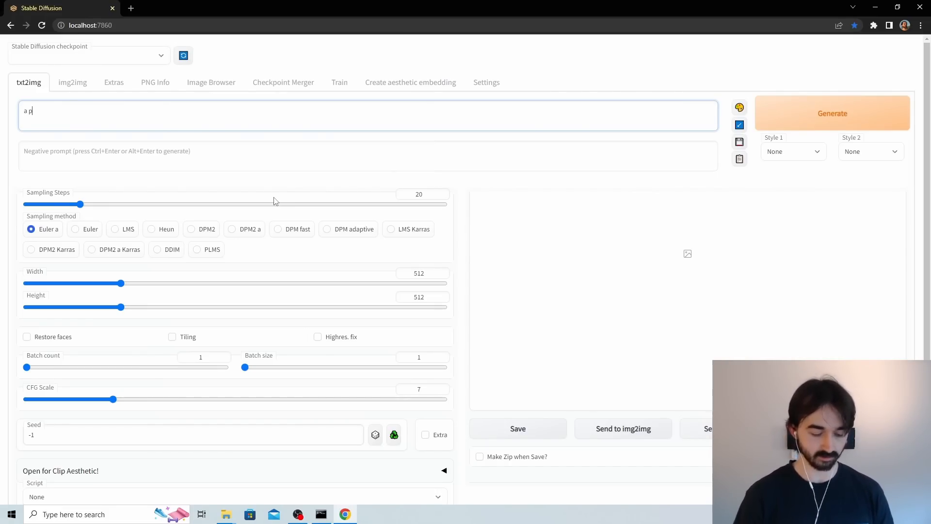
{"action": "type", "text": "ortrait of a la"}
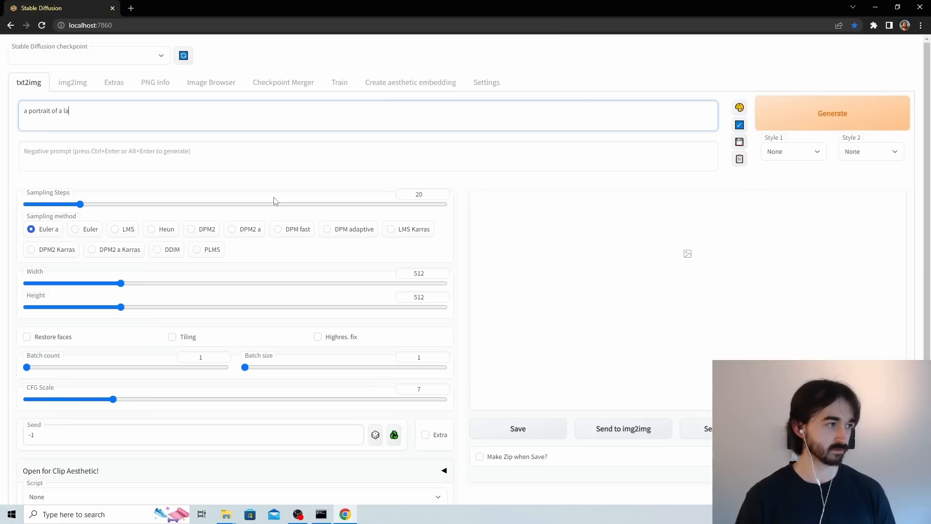
{"action": "type", "text": "dy, digital art"}
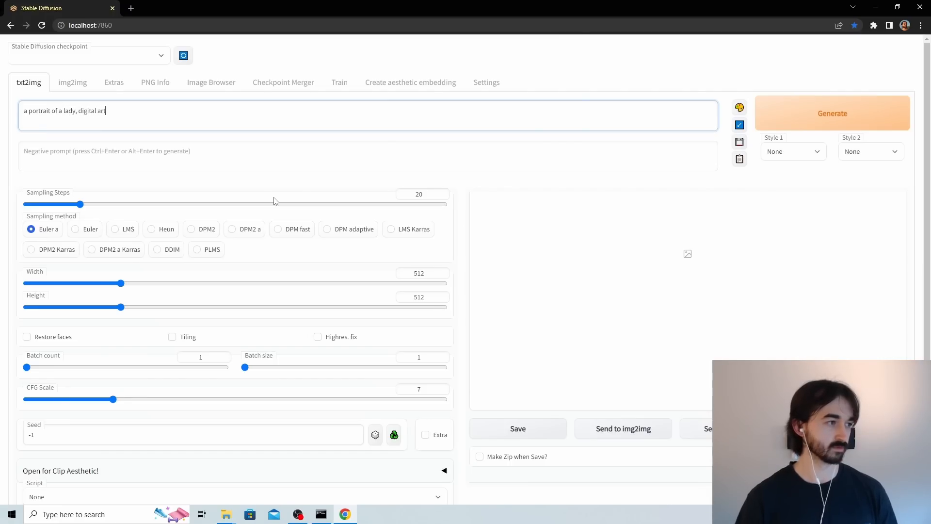
{"action": "triple_click", "coordinate": [213, 425]}
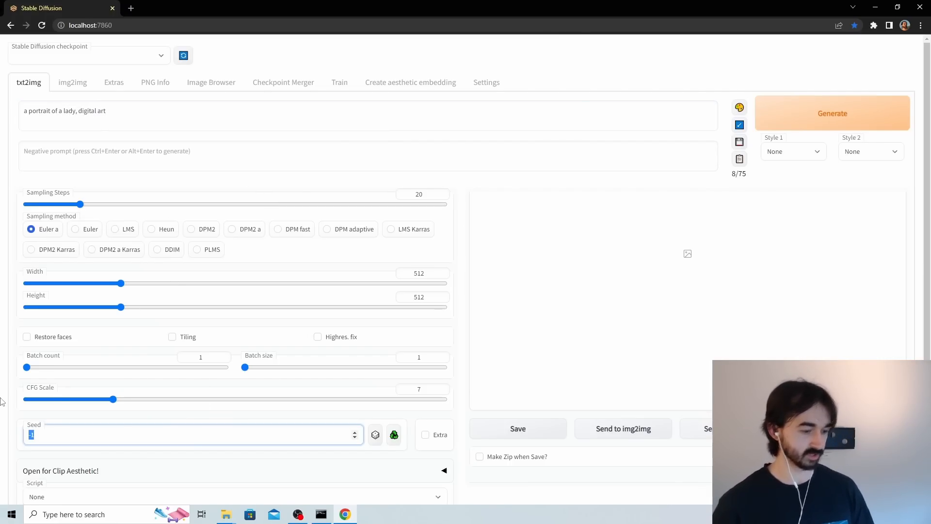
{"action": "type", "text": "999"}
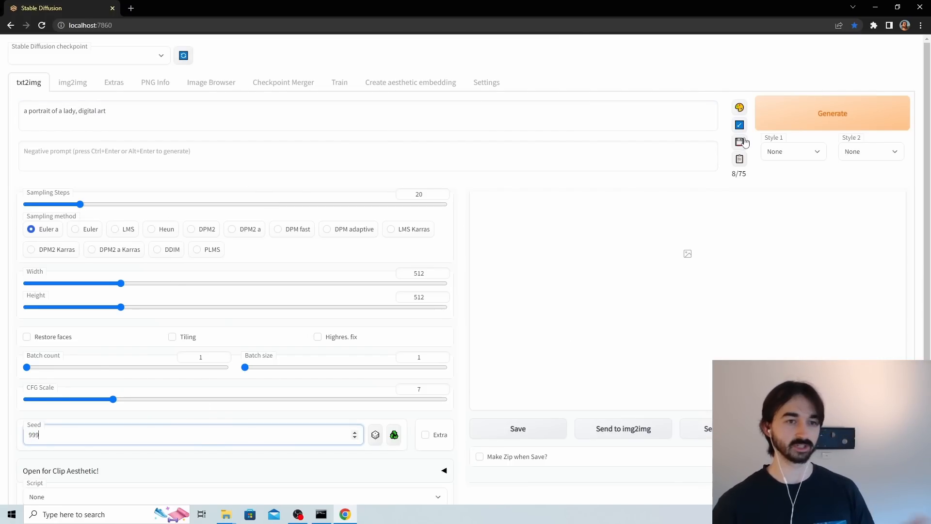
{"action": "left_click", "coordinate": [810, 111]}
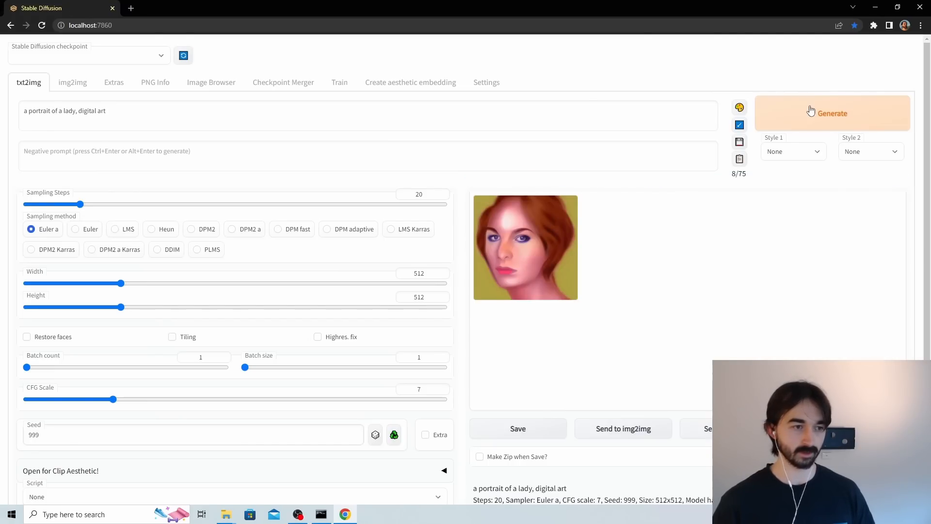
{"action": "left_click", "coordinate": [551, 258]}
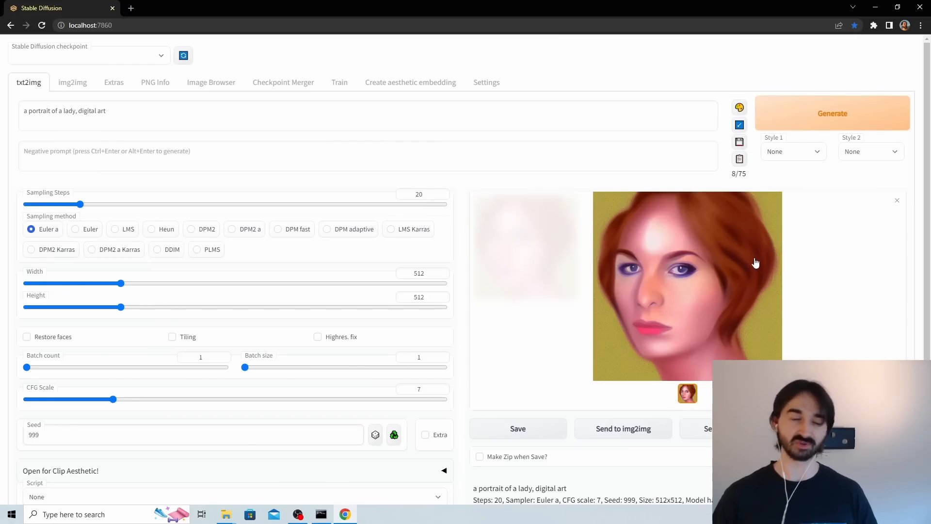
Set the Clip Aesthetic images embedding to portrait and generate the image again with the same prompt and seed.
{"action": "scroll", "coordinate": [390, 228], "scroll_direction": "down", "scroll_amount": 2}
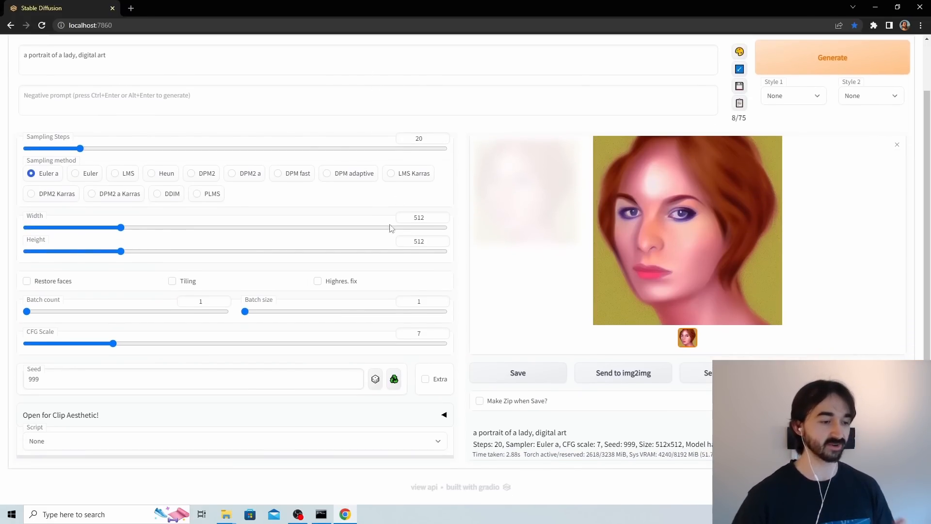
{"action": "left_click", "coordinate": [443, 415]}
{"action": "scroll", "coordinate": [417, 388], "scroll_direction": "down", "scroll_amount": 1}
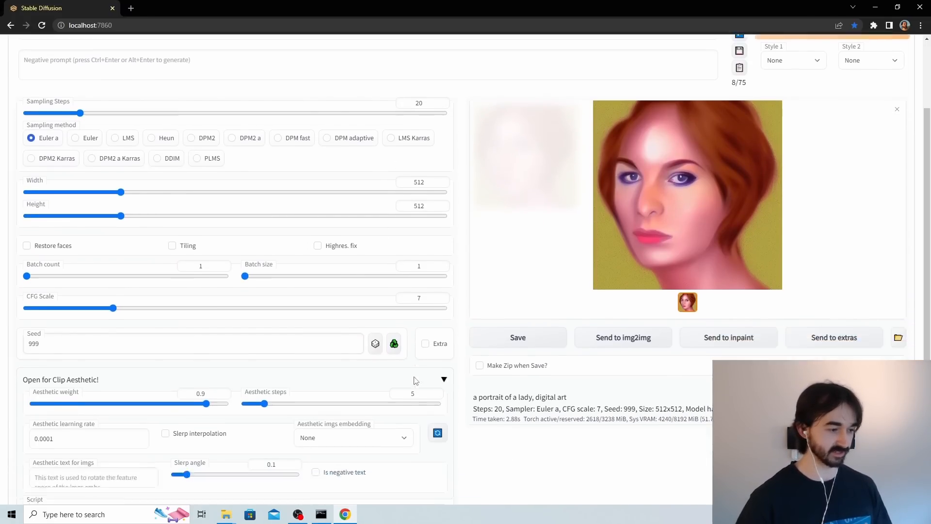
{"action": "scroll", "coordinate": [414, 381], "scroll_direction": "down", "scroll_amount": 1}
{"action": "left_click", "coordinate": [369, 376]}
{"action": "left_click", "coordinate": [330, 421]}
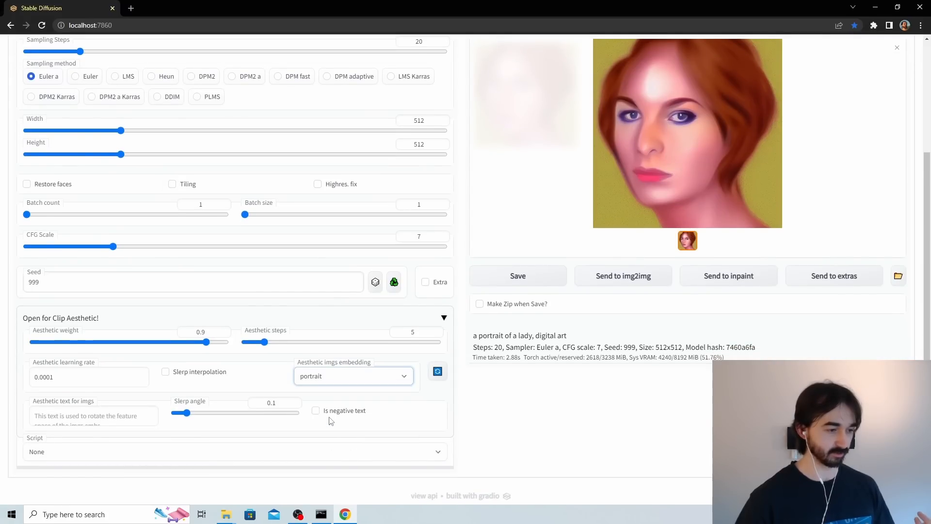
{"action": "scroll", "coordinate": [484, 277], "scroll_direction": "up", "scroll_amount": 3}
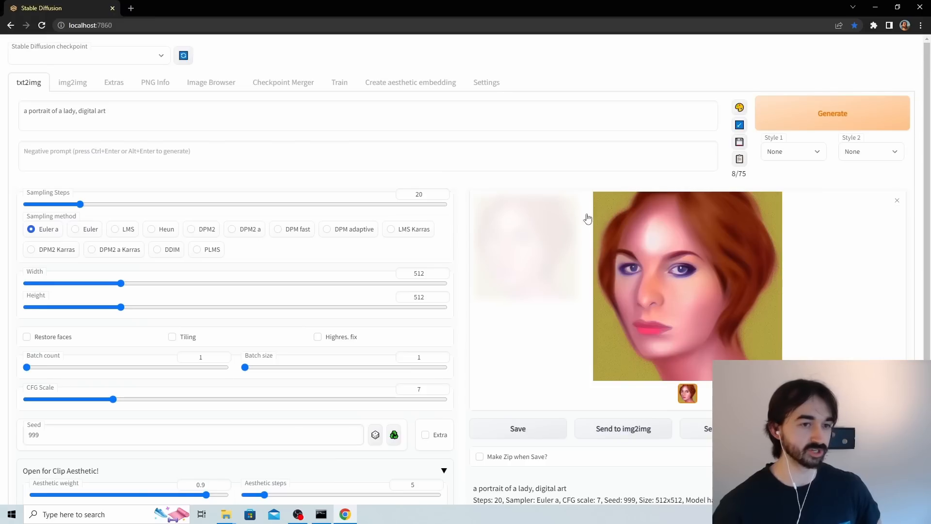
{"action": "left_click", "coordinate": [802, 128]}
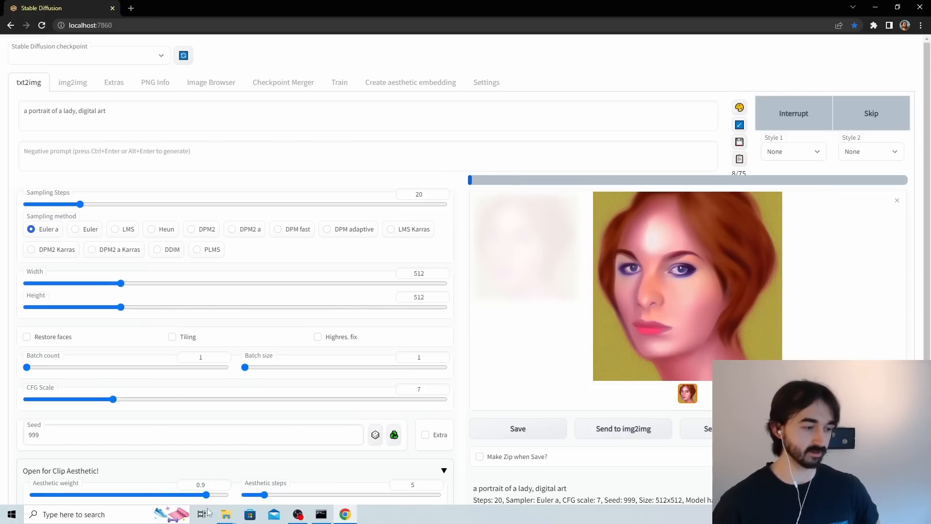
Open 00031-999-a portrait of a lady, digital art.png from the txt2img-images folder, compare it with the new image, and view the new image full size.
{"action": "mouse_move", "coordinate": [226, 513]}
{"action": "left_click", "coordinate": [260, 470]}
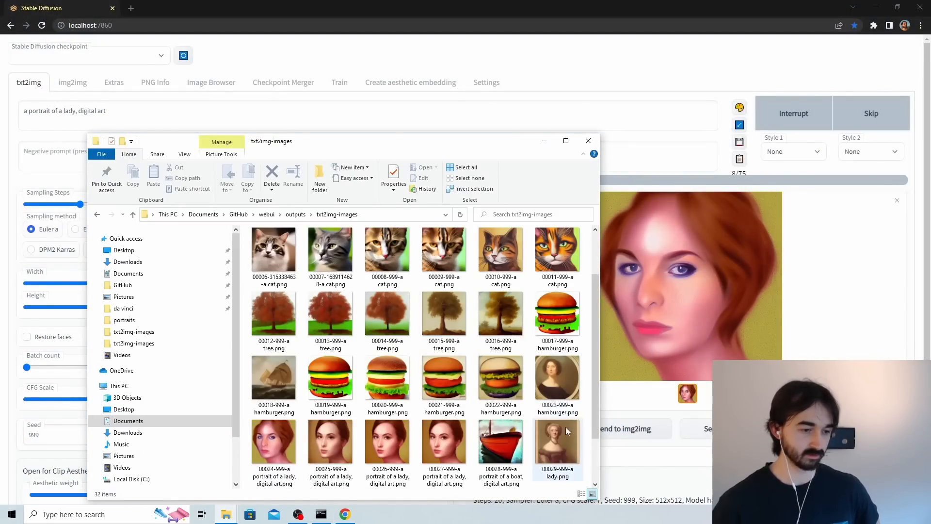
{"action": "scroll", "coordinate": [565, 427], "scroll_direction": "down", "scroll_amount": 2}
{"action": "double_click", "coordinate": [347, 431]}
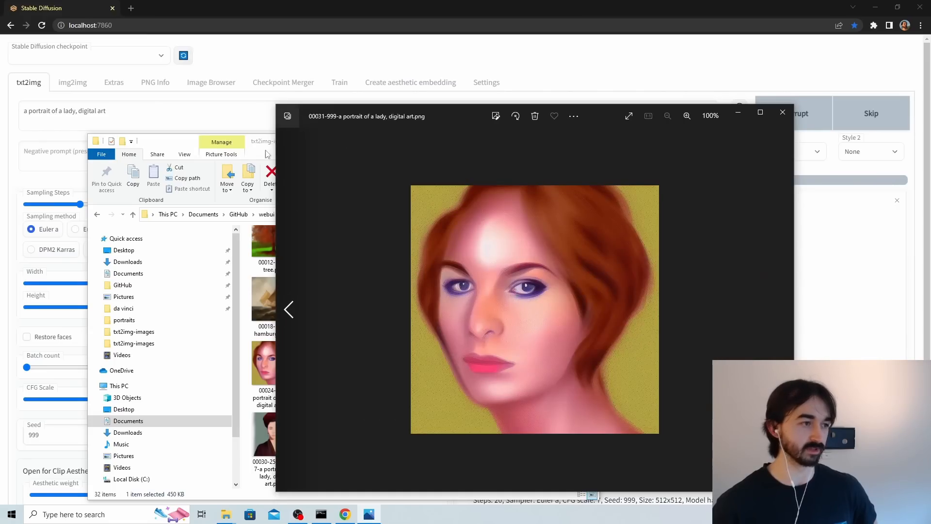
{"action": "left_click", "coordinate": [267, 154]}
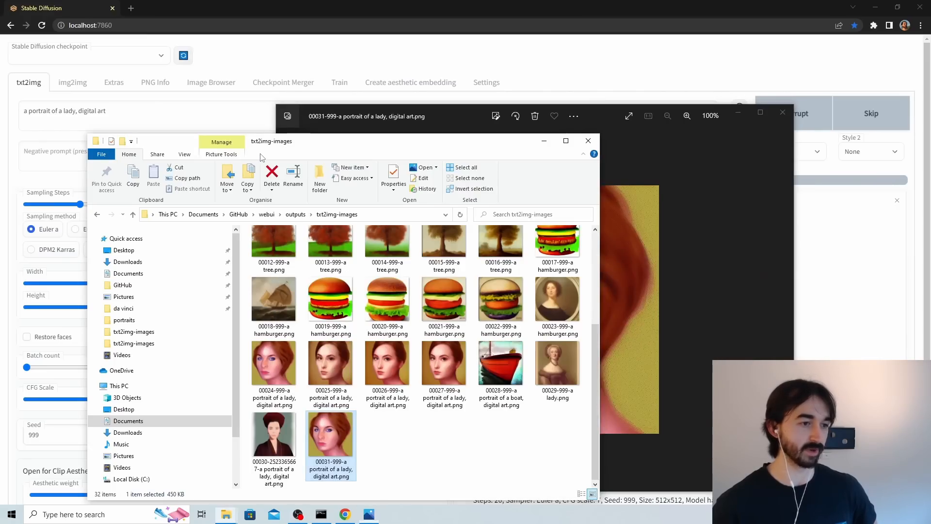
{"action": "left_click", "coordinate": [737, 113]}
{"action": "left_click", "coordinate": [544, 141]}
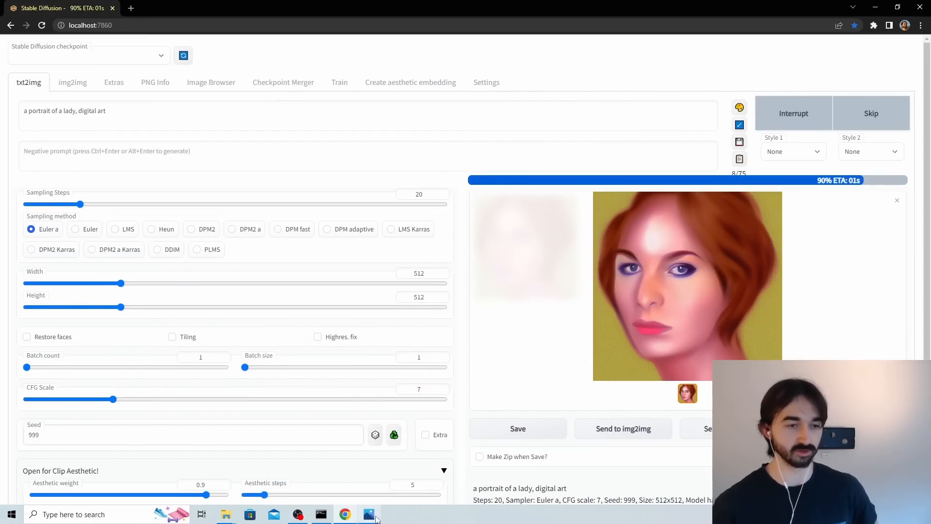
{"action": "left_click", "coordinate": [369, 514]}
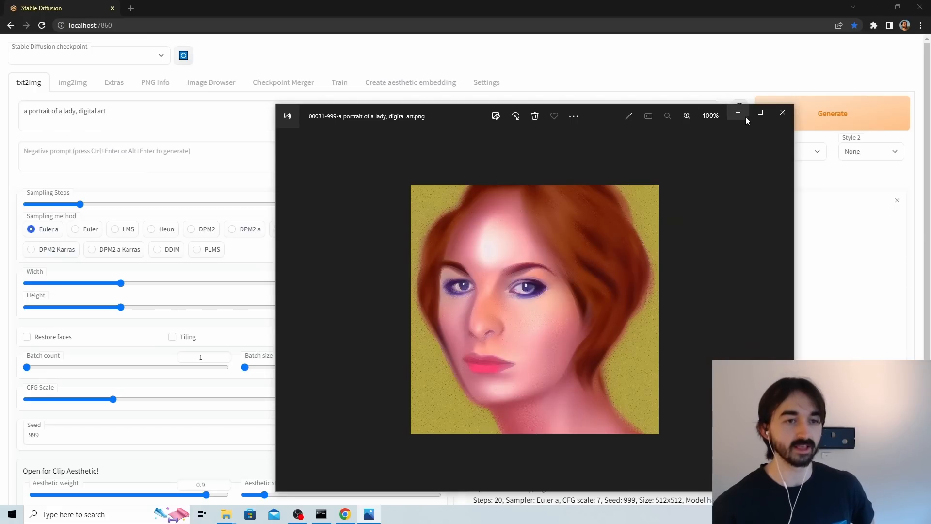
{"action": "left_click_drag", "start_coordinate": [600, 125], "coordinate": [342, 97]}
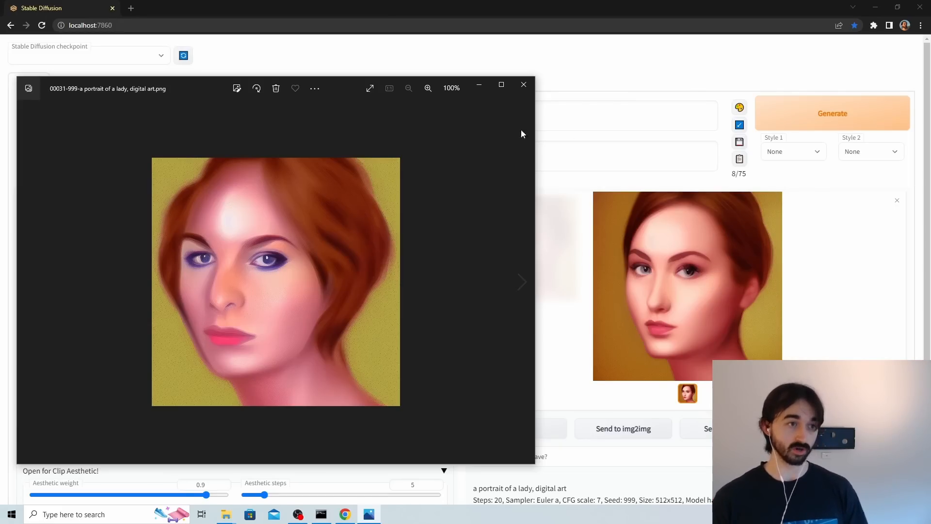
{"action": "left_click", "coordinate": [480, 86]}
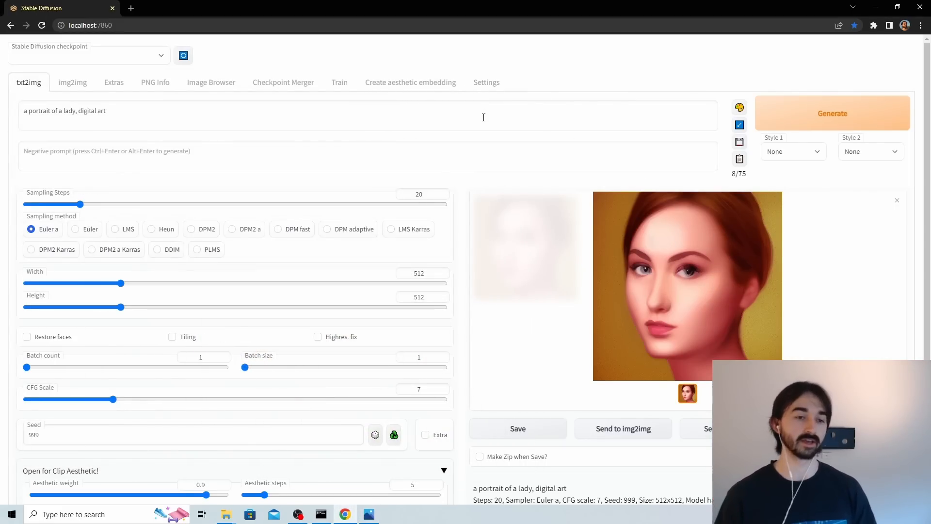
{"action": "left_click", "coordinate": [655, 246]}
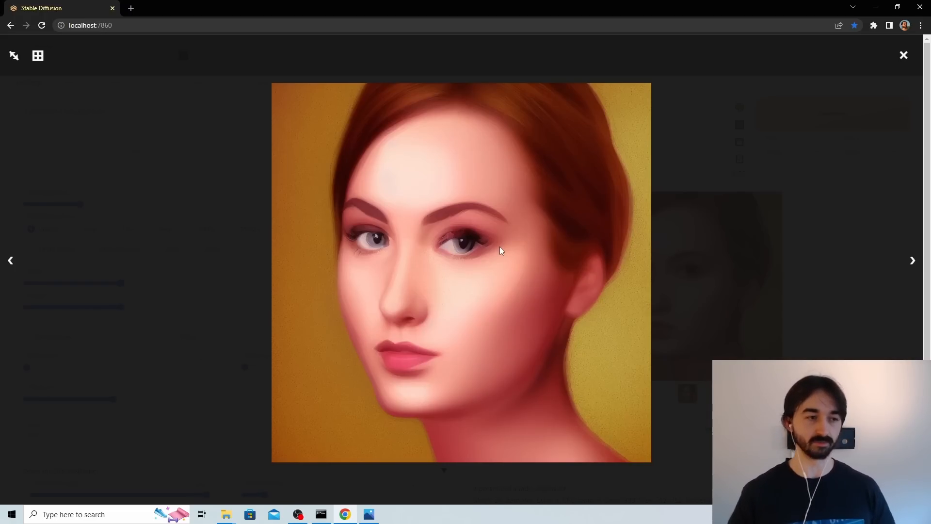
{"action": "left_click", "coordinate": [687, 155]}
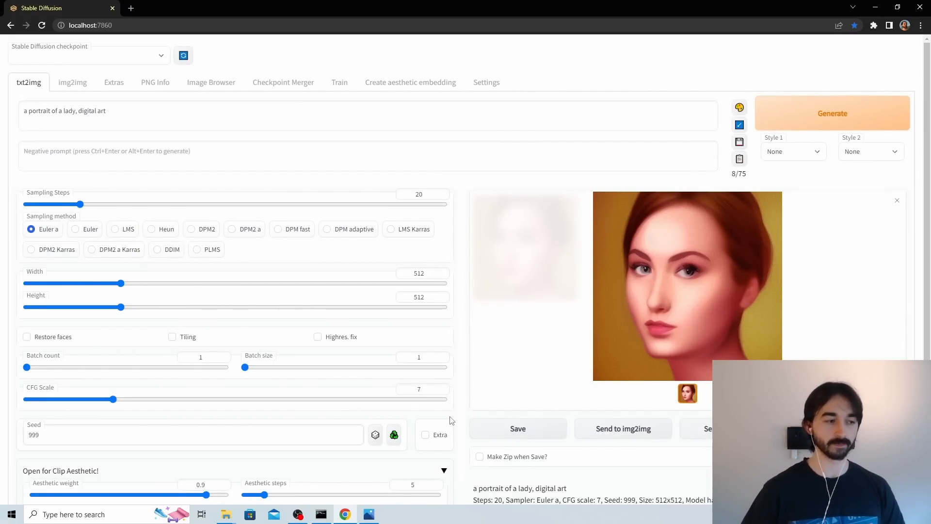
Review the choices for the aesthetic images embedding, leaving portrait selected.
{"action": "scroll", "coordinate": [451, 420], "scroll_direction": "down", "scroll_amount": 3}
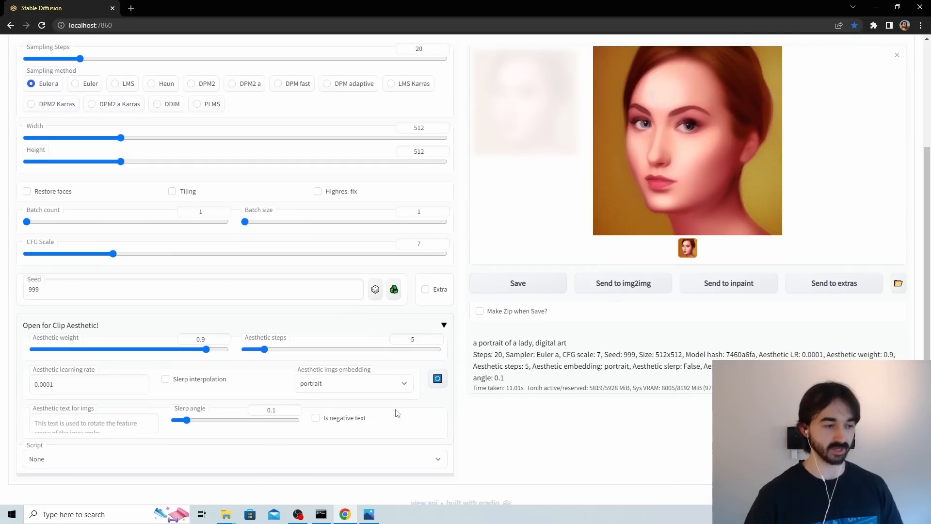
{"action": "left_click", "coordinate": [367, 391]}
{"action": "left_click", "coordinate": [367, 390]}
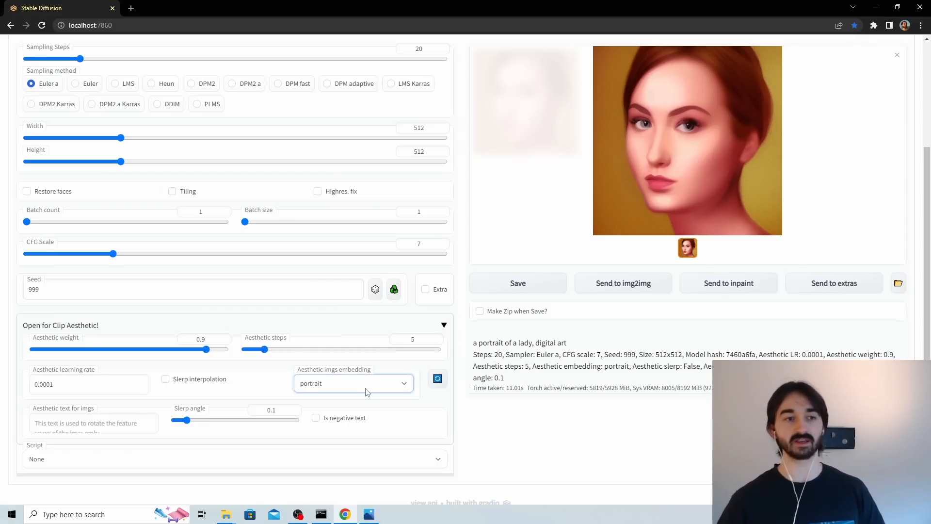
In File Explorer, select pt800.pt in sd-models' aesthetic_embeddings folder and go to the stable-diffusion-webui-aesthetic-gradients extension's aesthetic_embeddings folder.
{"action": "scroll", "coordinate": [367, 391], "scroll_direction": "up", "scroll_amount": 3}
{"action": "key", "text": "alt+Tab"}
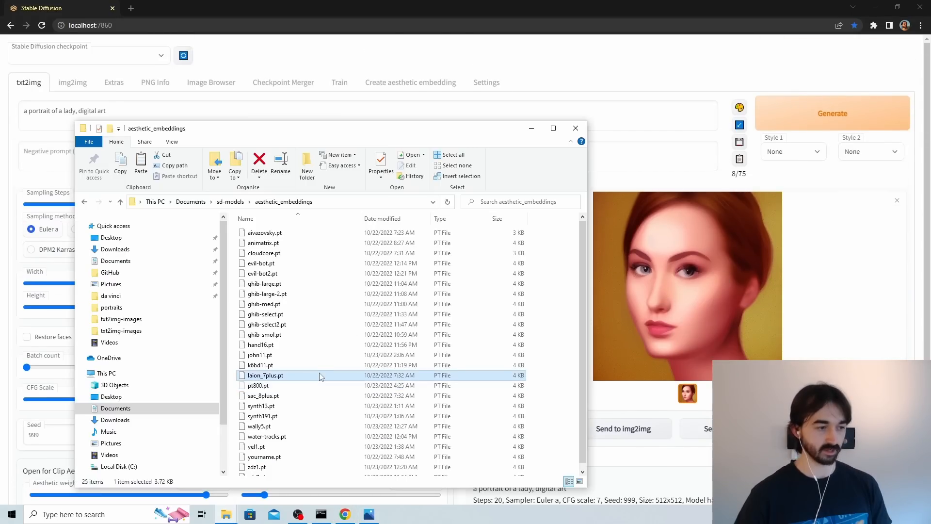
{"action": "left_click", "coordinate": [320, 386]}
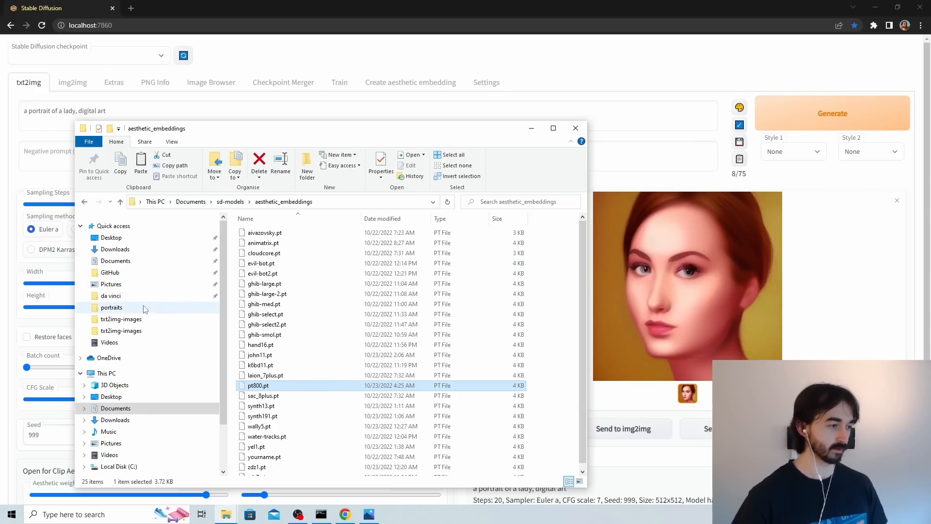
{"action": "left_click", "coordinate": [111, 272]}
{"action": "double_click", "coordinate": [271, 345]}
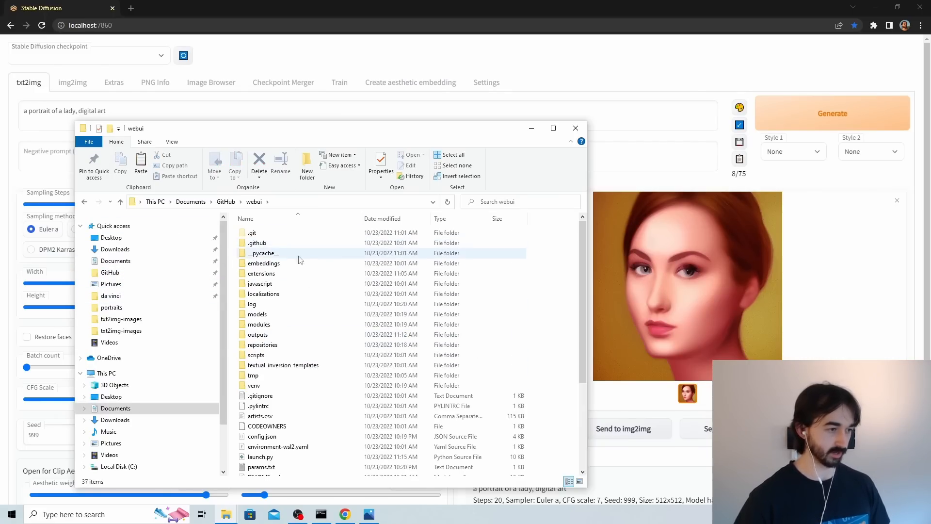
{"action": "left_click", "coordinate": [281, 263]}
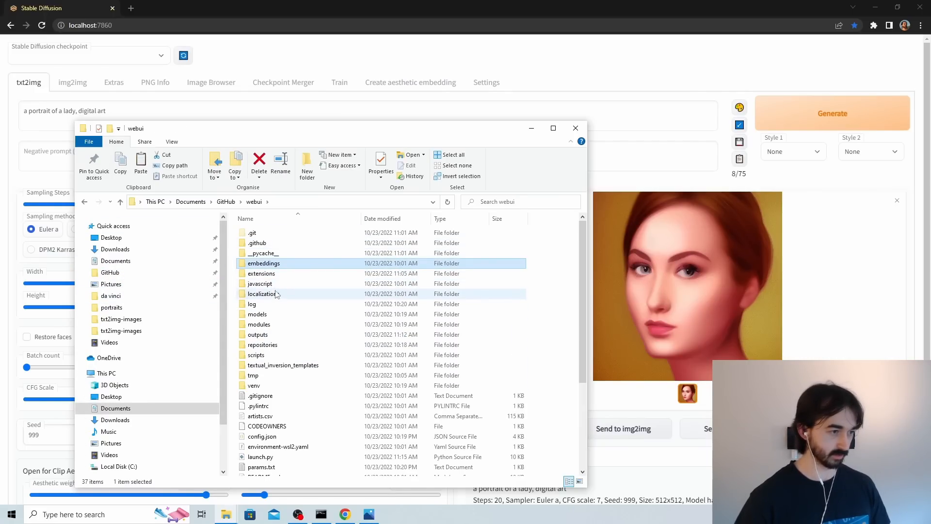
{"action": "double_click", "coordinate": [269, 273]}
{"action": "double_click", "coordinate": [284, 233]}
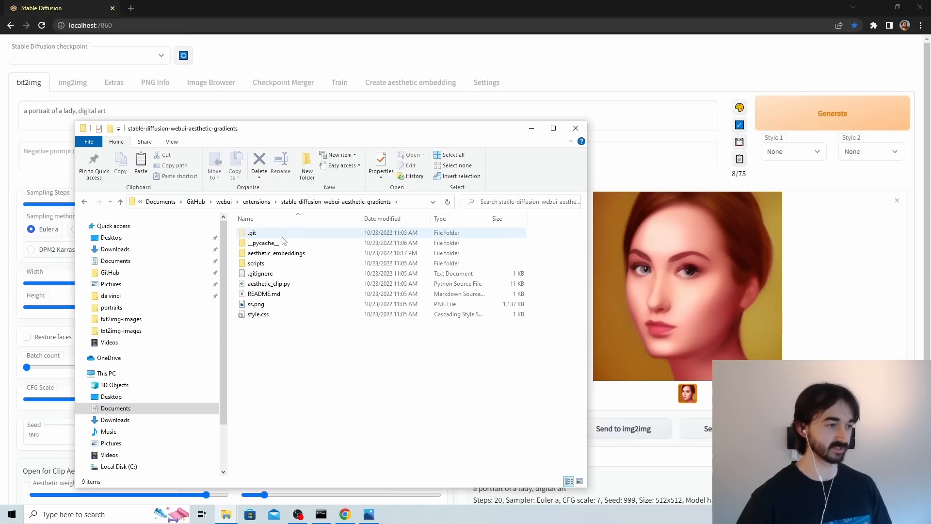
{"action": "double_click", "coordinate": [284, 254]}
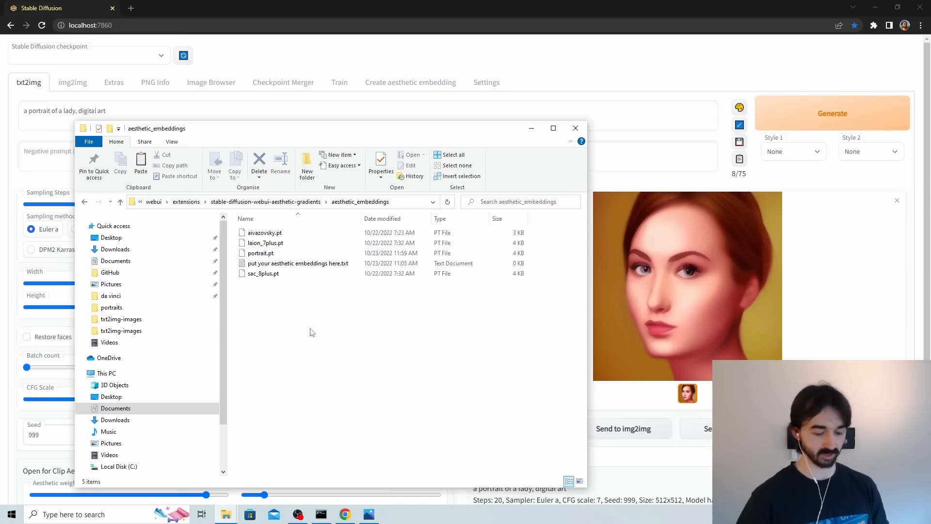
Refresh the list of aesthetic images embeddings, choose pt800, and generate the image again with the same prompt and seed.
{"action": "left_click", "coordinate": [622, 77]}
{"action": "scroll", "coordinate": [532, 183], "scroll_direction": "down", "scroll_amount": 4}
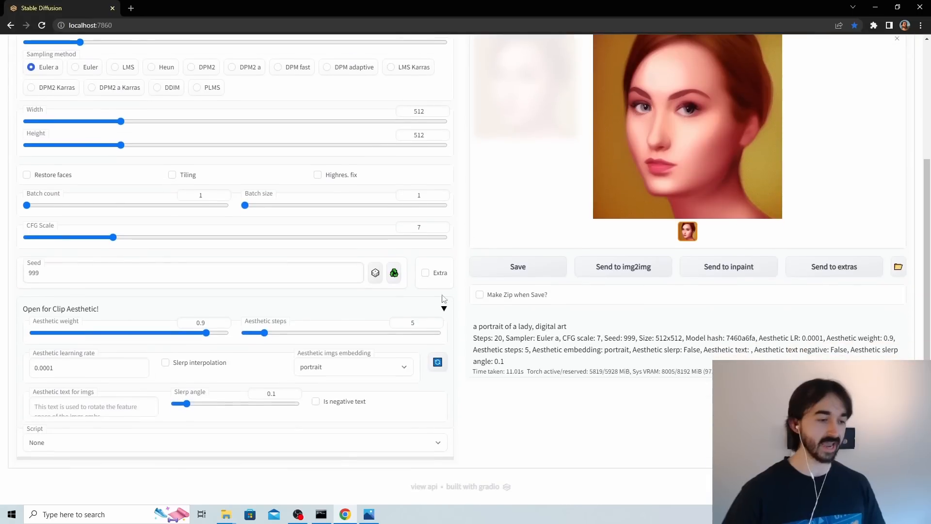
{"action": "left_click", "coordinate": [436, 364]}
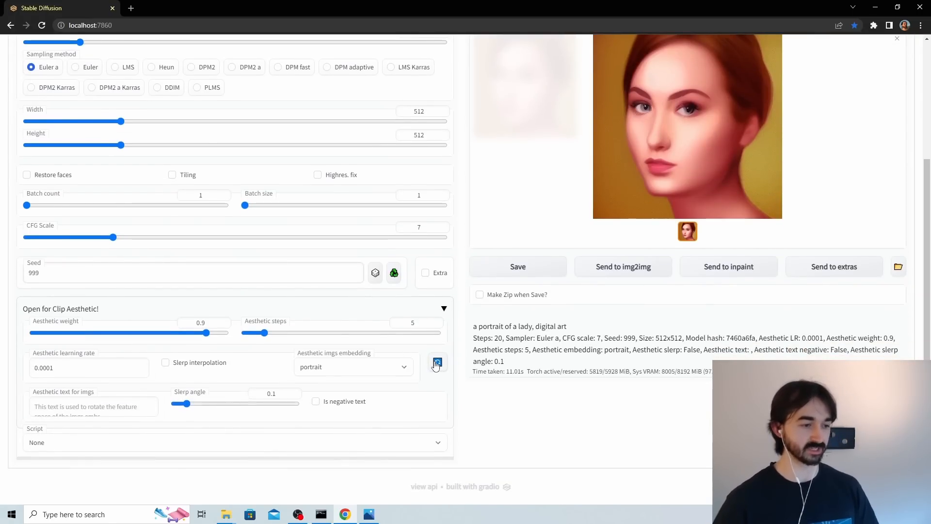
{"action": "left_click", "coordinate": [402, 367]}
{"action": "left_click", "coordinate": [342, 417]}
{"action": "scroll", "coordinate": [534, 243], "scroll_direction": "up", "scroll_amount": 4}
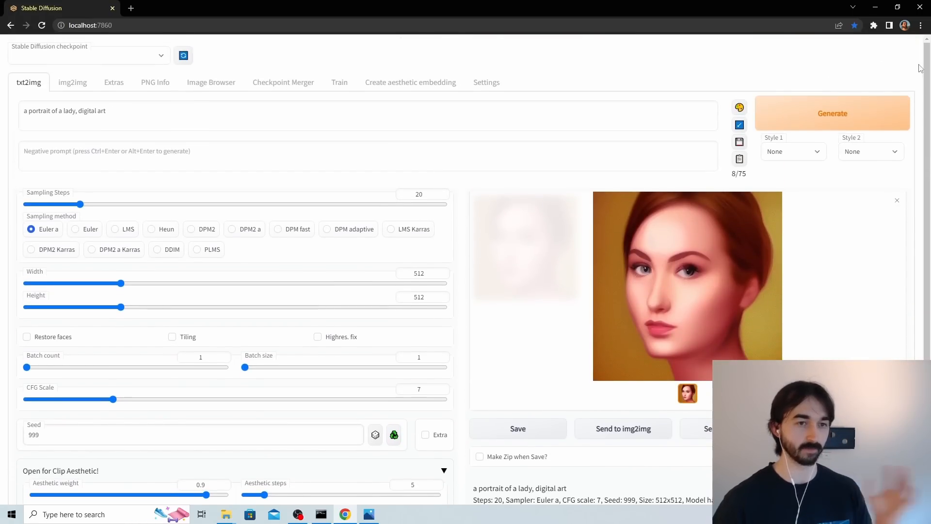
{"action": "left_click", "coordinate": [869, 117]}
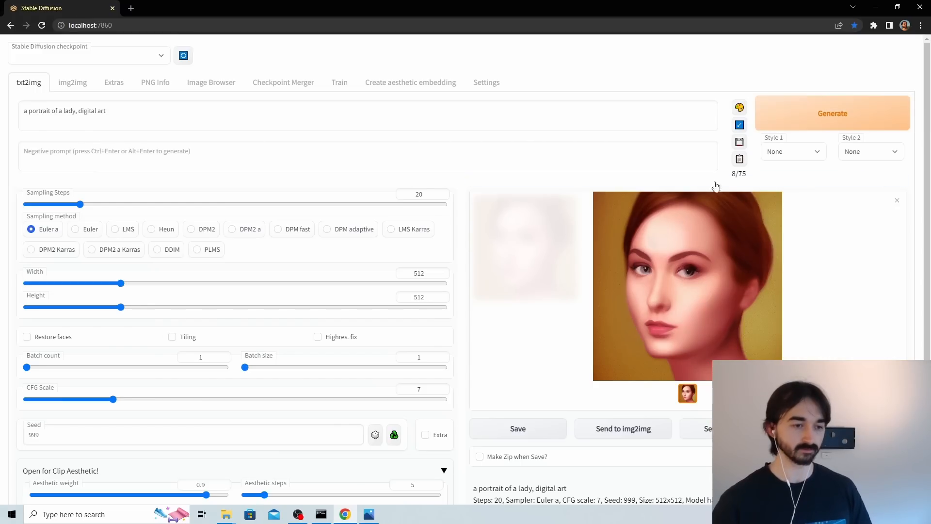
Compare 00032-999-a portrait of a lady, digital art.png side by side with the pt800 image from the txt2img-images folder, and close both.
{"action": "mouse_move", "coordinate": [226, 514]}
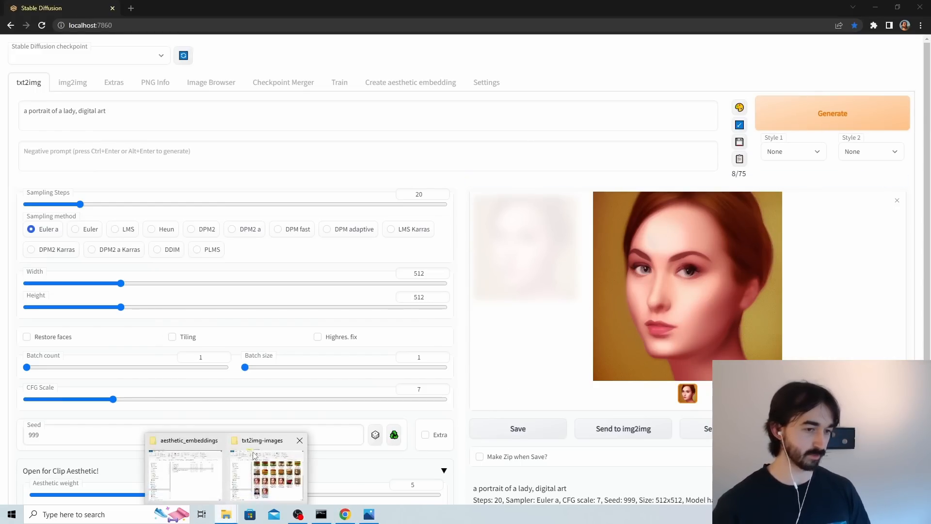
{"action": "left_click", "coordinate": [268, 464]}
{"action": "left_click_drag", "start_coordinate": [304, 100], "coordinate": [299, 103]}
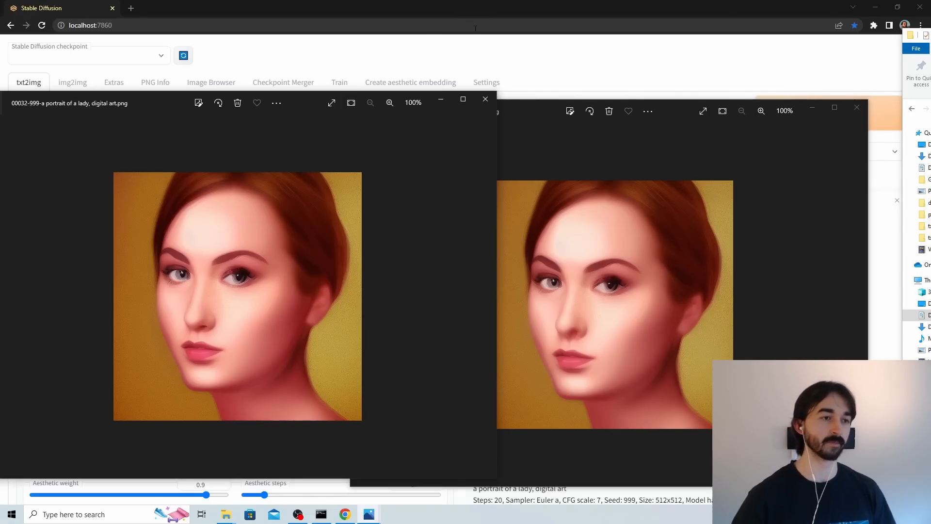
{"action": "left_click", "coordinate": [486, 99]}
{"action": "left_click", "coordinate": [856, 107]}
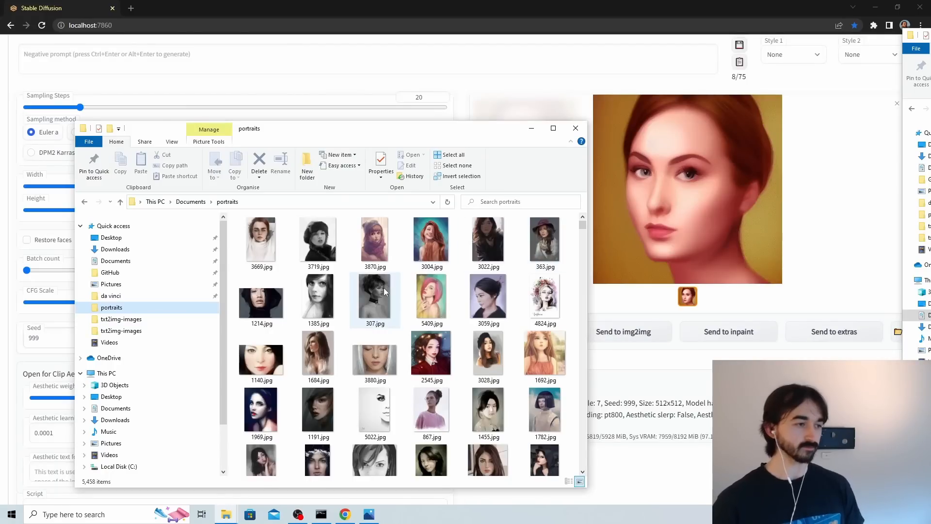
In the portraits folder, select the four rows of images from 1130.jpg through 2992.jpg and cut them.
{"action": "scroll", "coordinate": [383, 291], "scroll_direction": "down", "scroll_amount": 10}
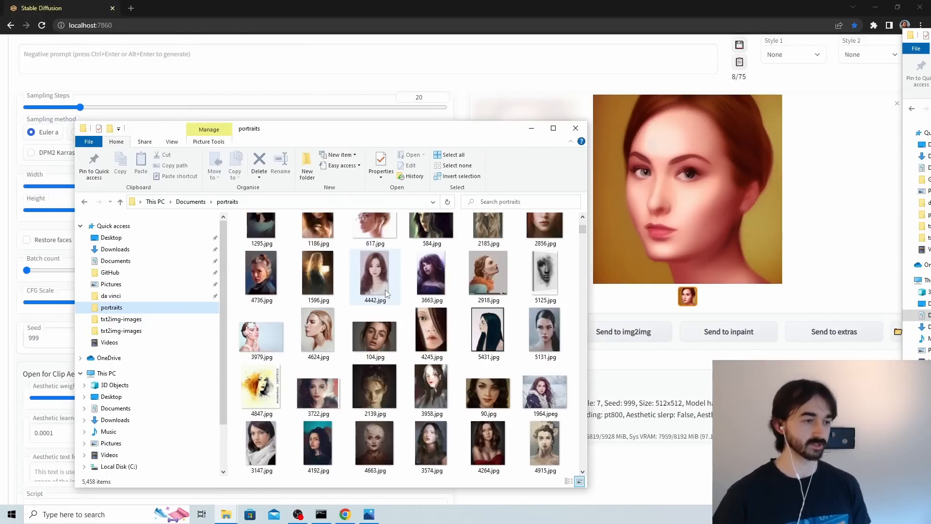
{"action": "left_click", "coordinate": [432, 289]}
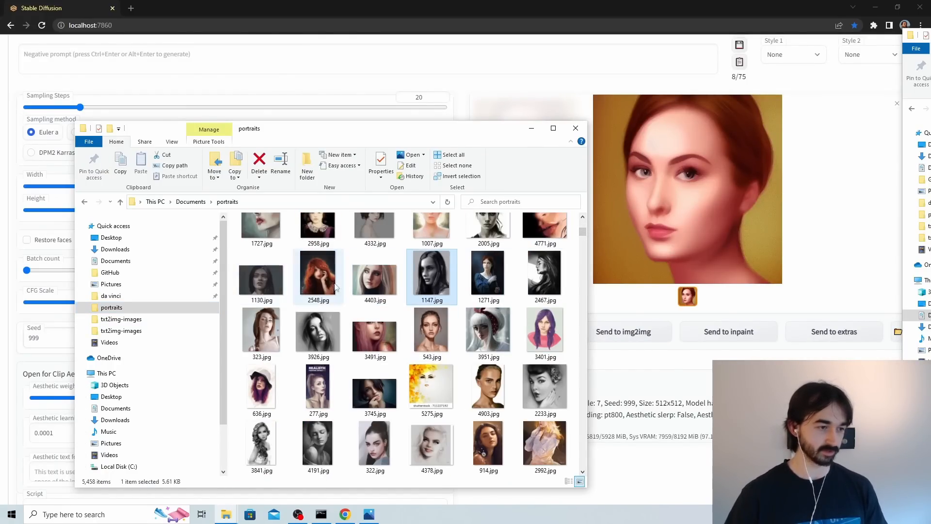
{"action": "left_click", "coordinate": [253, 281]}
{"action": "left_click", "coordinate": [543, 329], "text": "shift"}
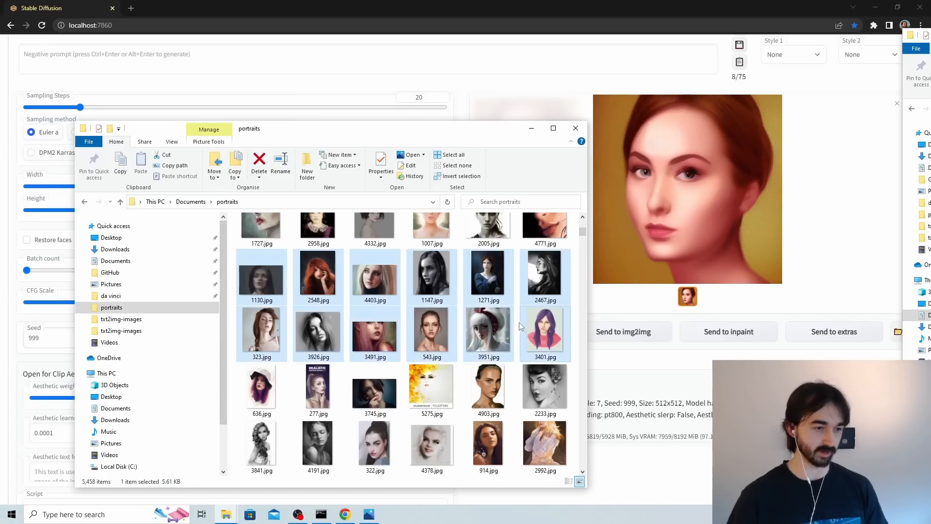
{"action": "left_click", "coordinate": [543, 444], "text": "shift"}
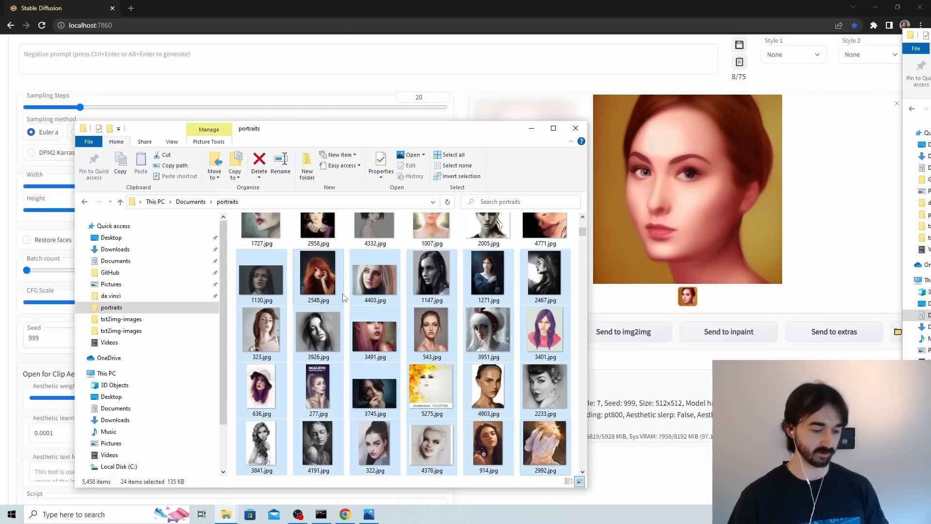
{"action": "key", "text": "ctrl+x"}
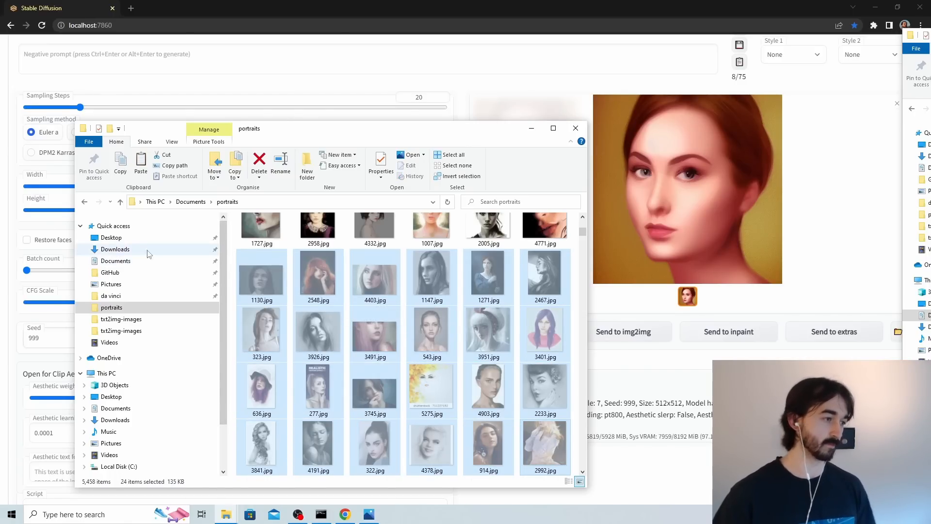
Create a folder named p20 in Documents and paste the cut portrait images into it.
{"action": "left_click", "coordinate": [190, 202]}
{"action": "right_click", "coordinate": [272, 224]}
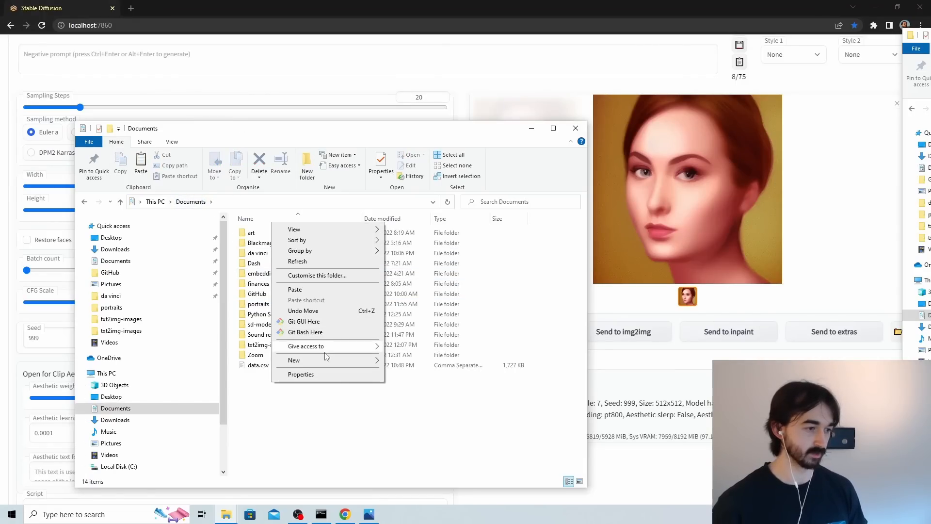
{"action": "mouse_move", "coordinate": [321, 360]}
{"action": "left_click", "coordinate": [402, 362]}
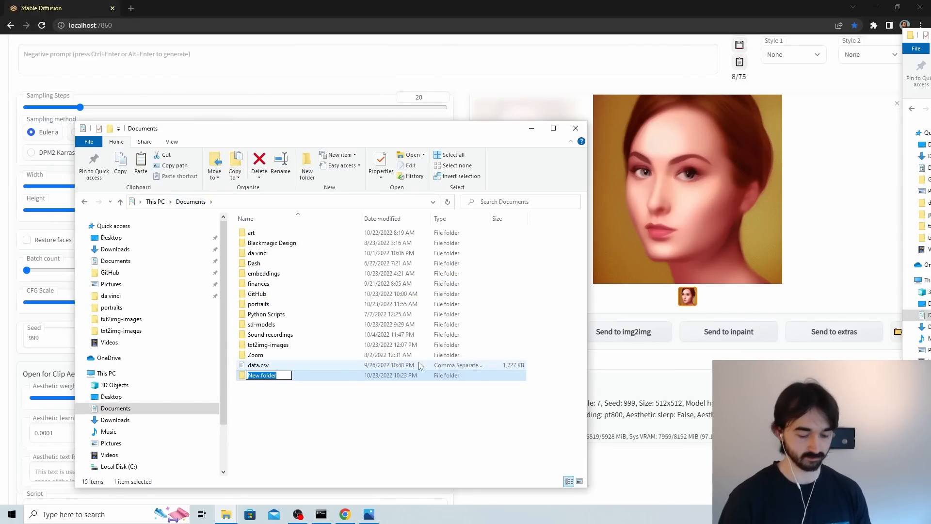
{"action": "type", "text": "p20"}
{"action": "key", "text": "Return"}
{"action": "double_click", "coordinate": [278, 375]}
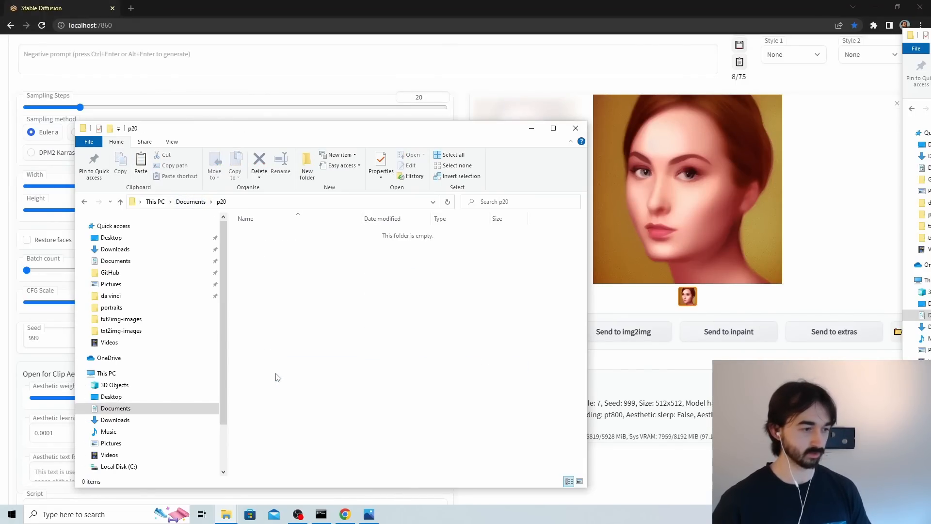
{"action": "key", "text": "ctrl+v"}
{"action": "left_click", "coordinate": [565, 284]}
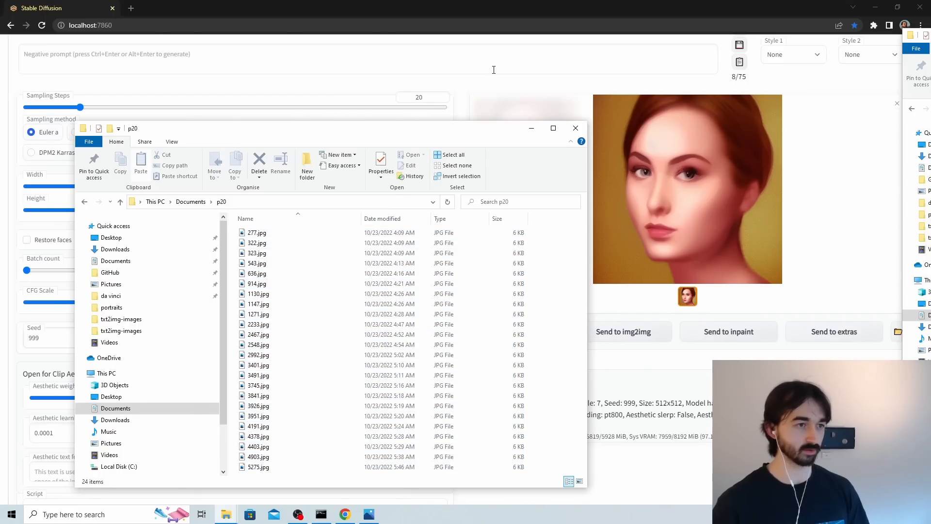
Back in the Stable Diffusion web UI, start a new aesthetic embedding named pt20.
{"action": "left_click", "coordinate": [494, 69]}
{"action": "scroll", "coordinate": [332, 77], "scroll_direction": "up", "scroll_amount": 3}
{"action": "left_click", "coordinate": [401, 85]}
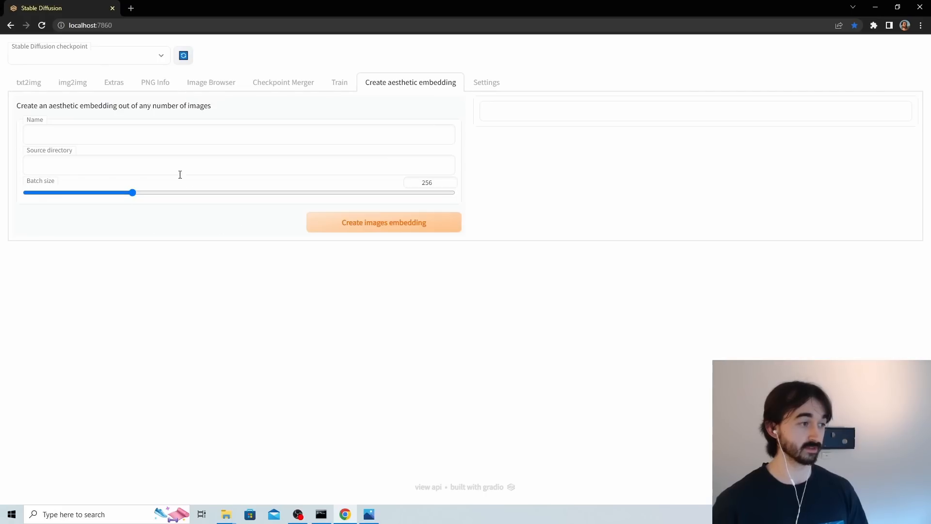
{"action": "left_click", "coordinate": [98, 136]}
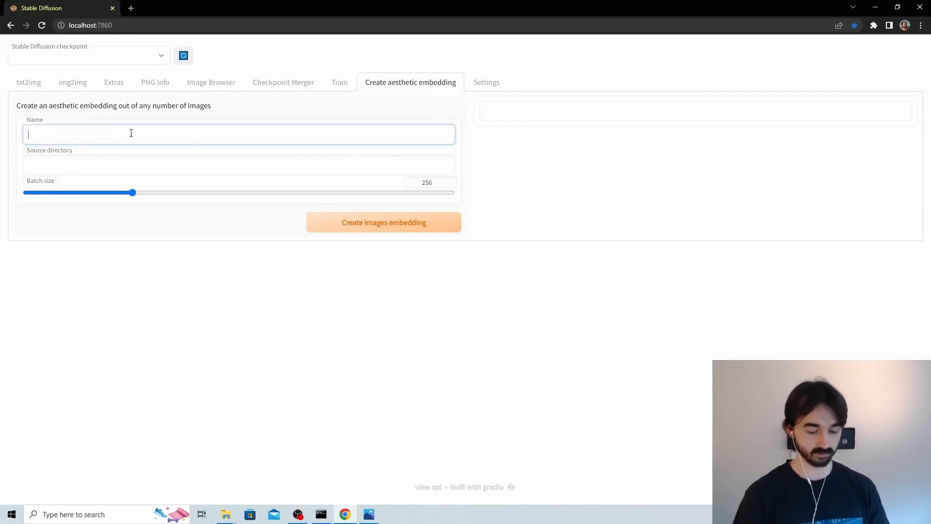
{"action": "type", "text": "pt20"}
Copy the p20 folder's path from File Explorer and enter it as the embedding's source directory.
{"action": "left_click", "coordinate": [116, 157]}
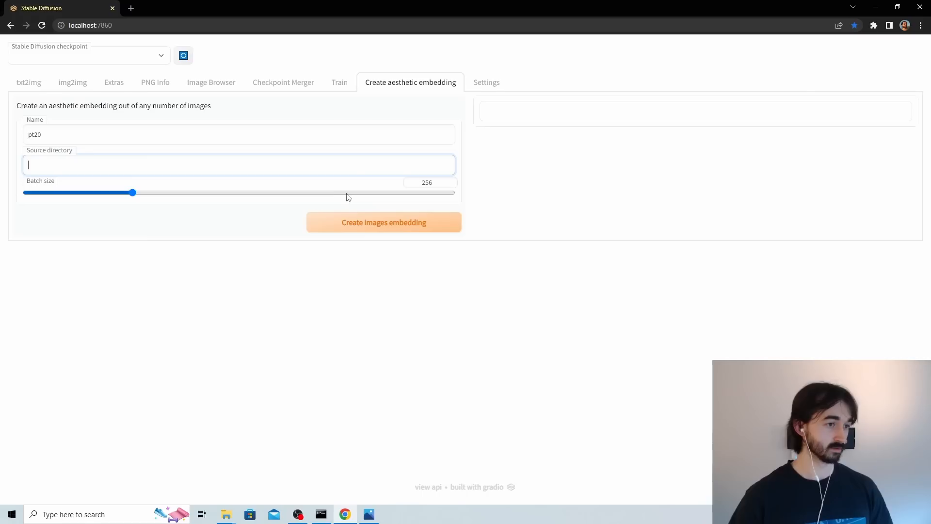
{"action": "left_click", "coordinate": [232, 508]}
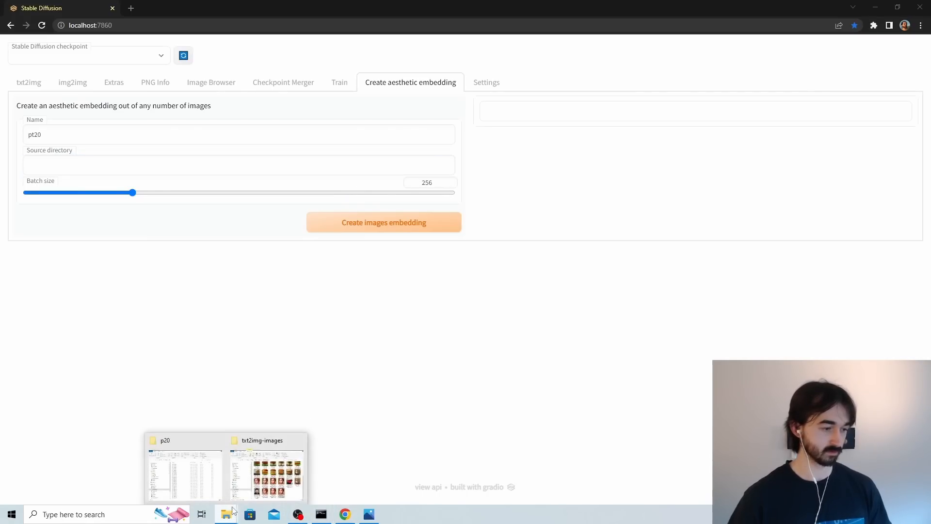
{"action": "left_click", "coordinate": [203, 466]}
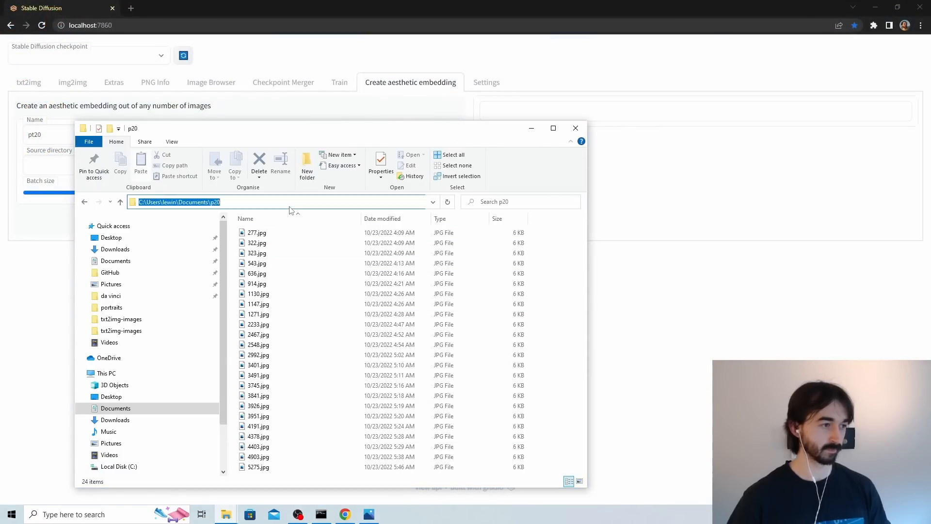
{"action": "left_click", "coordinate": [291, 201]}
{"action": "key", "text": "ctrl+c"}
{"action": "left_click", "coordinate": [703, 210]}
{"action": "left_click", "coordinate": [108, 165]}
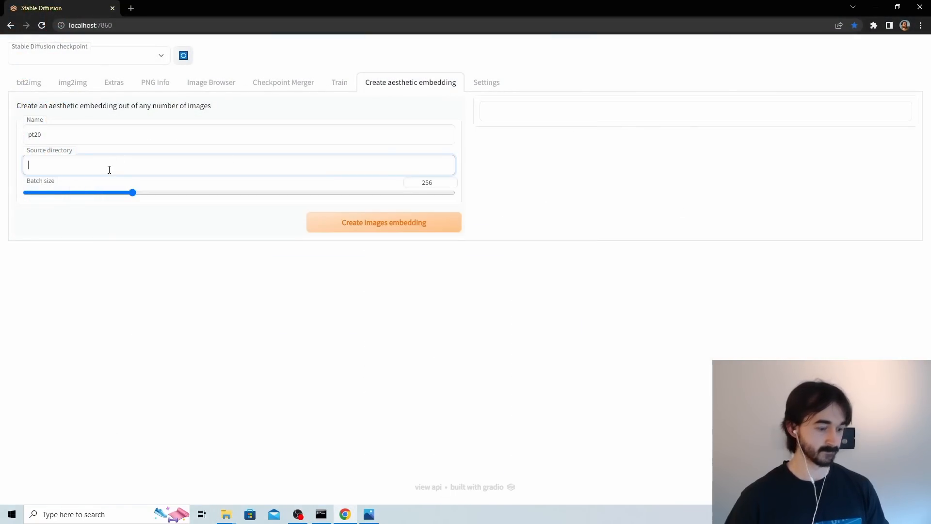
{"action": "key", "text": "ctrl+v"}
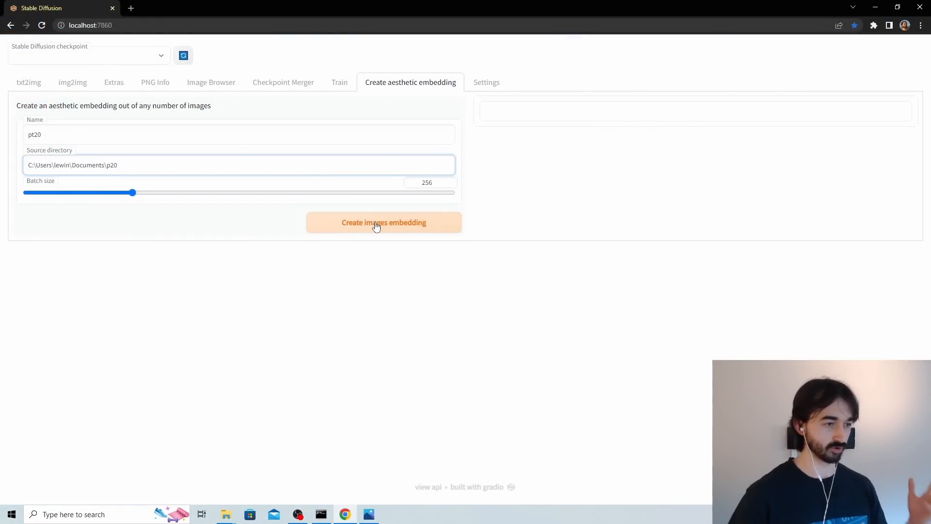
Set the batch size to 128 and create the pt20 images embedding, checking its progress in the console and its completion message.
{"action": "left_click", "coordinate": [426, 183]}
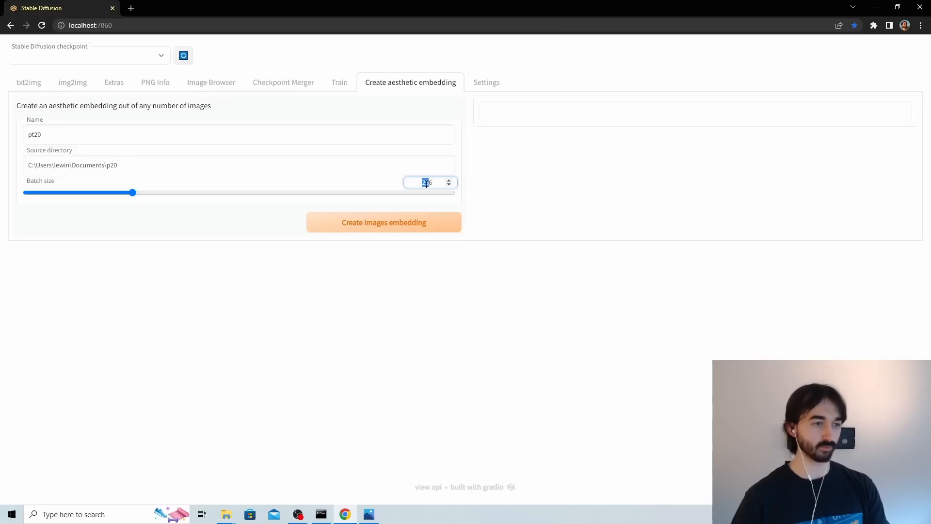
{"action": "left_click_drag", "start_coordinate": [131, 193], "coordinate": [80, 195]}
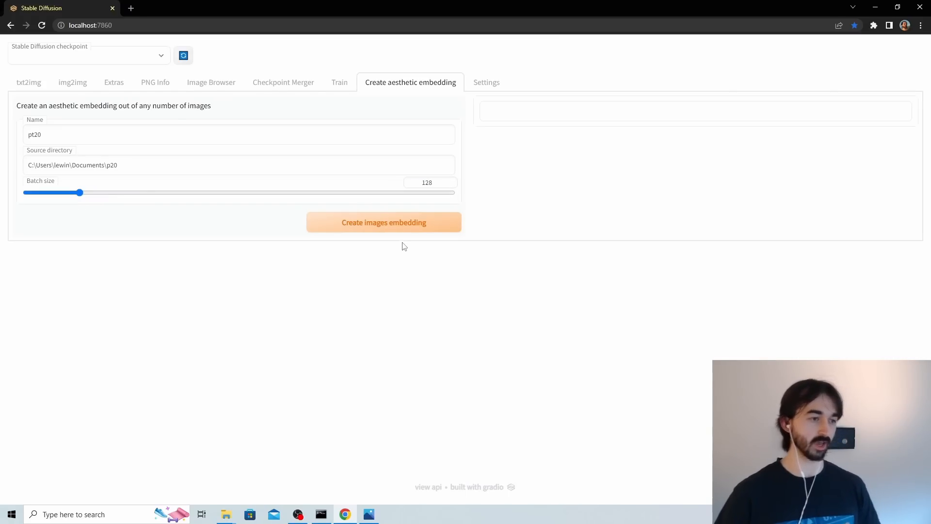
{"action": "left_click", "coordinate": [402, 229]}
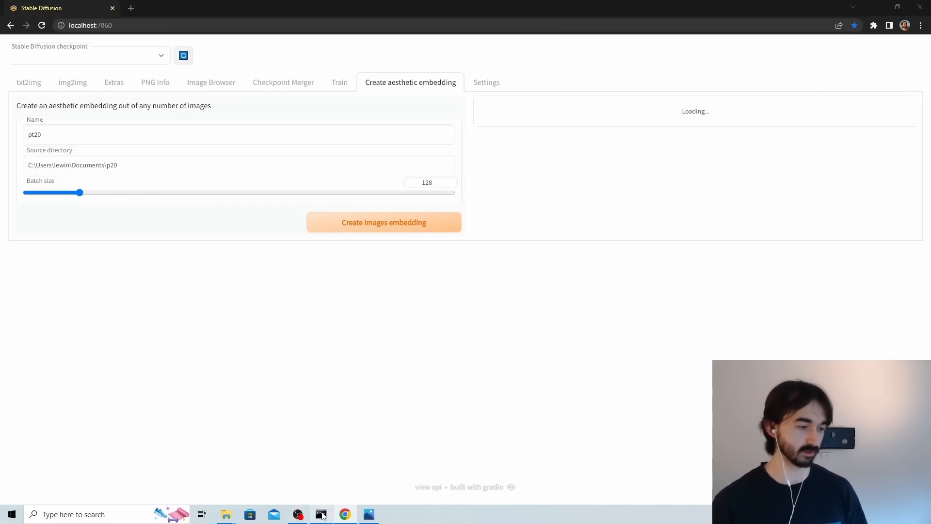
{"action": "left_click", "coordinate": [321, 514]}
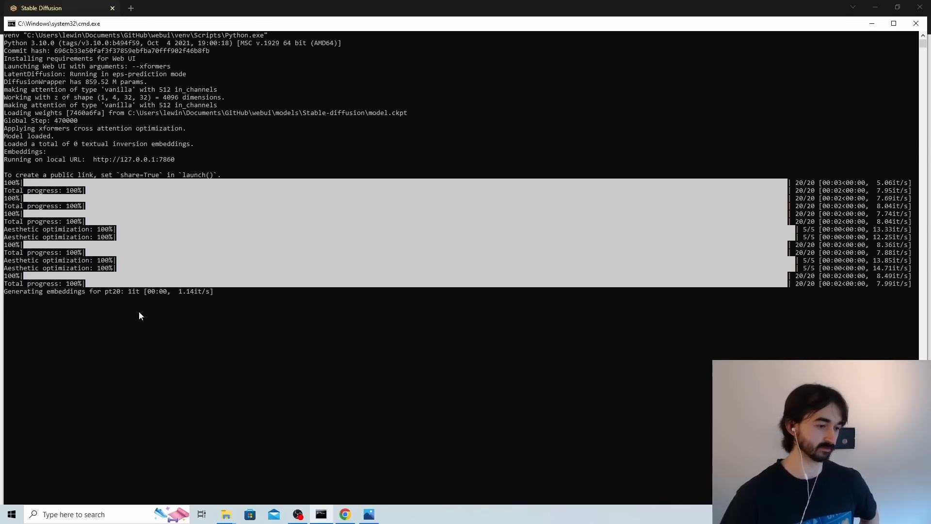
{"action": "left_click", "coordinate": [350, 506]}
{"action": "left_click_drag", "start_coordinate": [623, 152], "coordinate": [448, 119]}
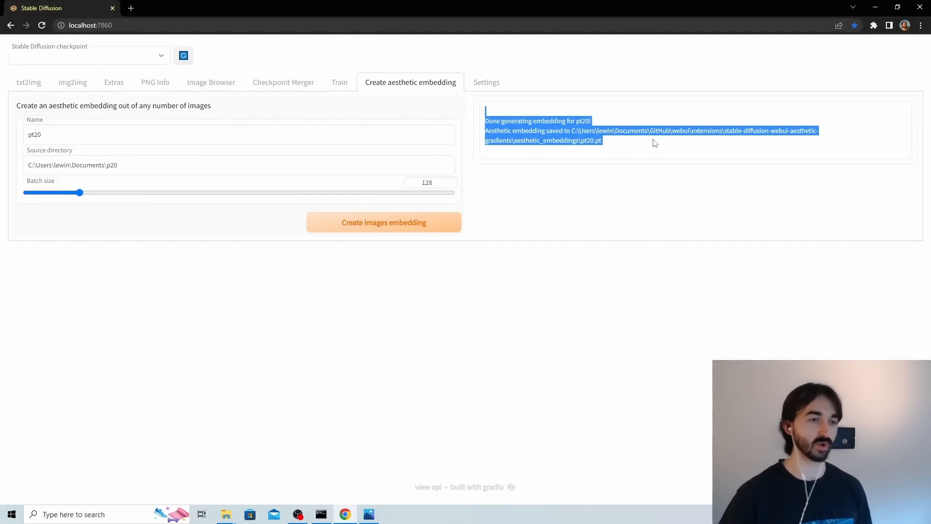
{"action": "left_click", "coordinate": [536, 207]}
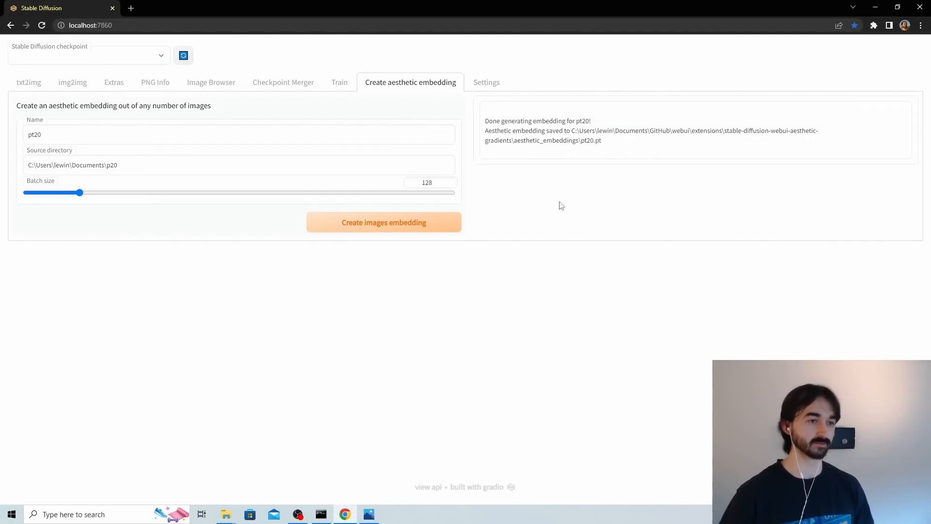
In txt2img, set the aesthetic images embedding to pt20 and generate the portrait again with the same prompt and seed.
{"action": "left_click", "coordinate": [28, 83]}
{"action": "scroll", "coordinate": [499, 334], "scroll_direction": "down", "scroll_amount": 3}
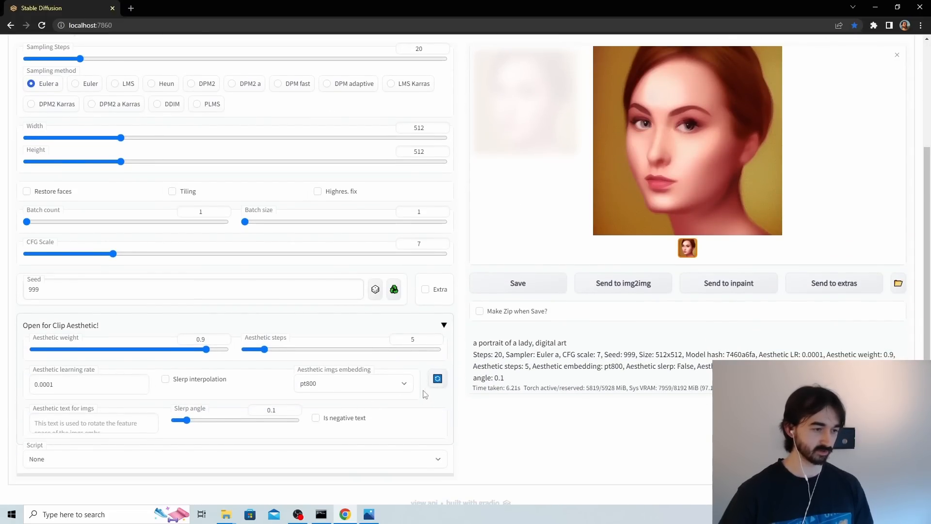
{"action": "left_click", "coordinate": [390, 385]}
{"action": "left_click", "coordinate": [391, 432]}
{"action": "scroll", "coordinate": [391, 431], "scroll_direction": "up", "scroll_amount": 3}
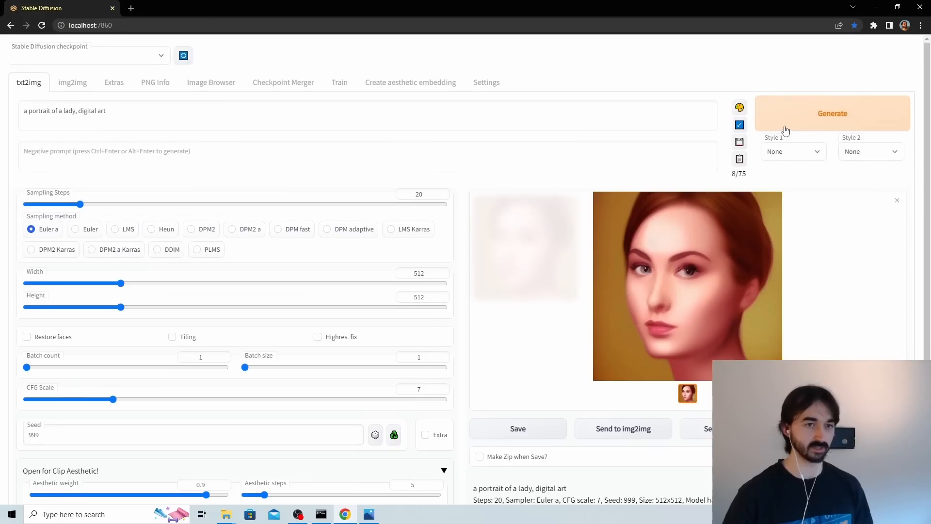
{"action": "left_click", "coordinate": [763, 123]}
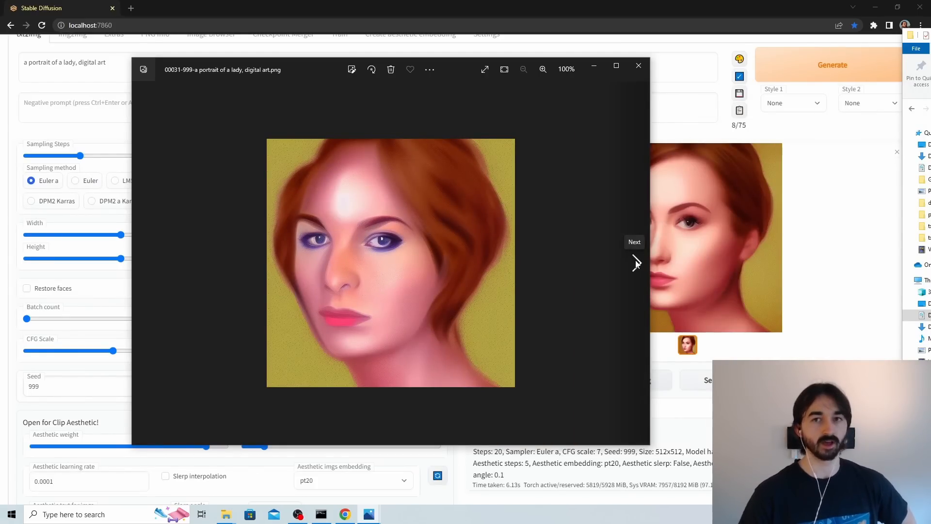
Compare the lady portraits by viewing images 00031-999 through 00034-999 one after another, and close the image viewer.
{"action": "left_click", "coordinate": [636, 263]}
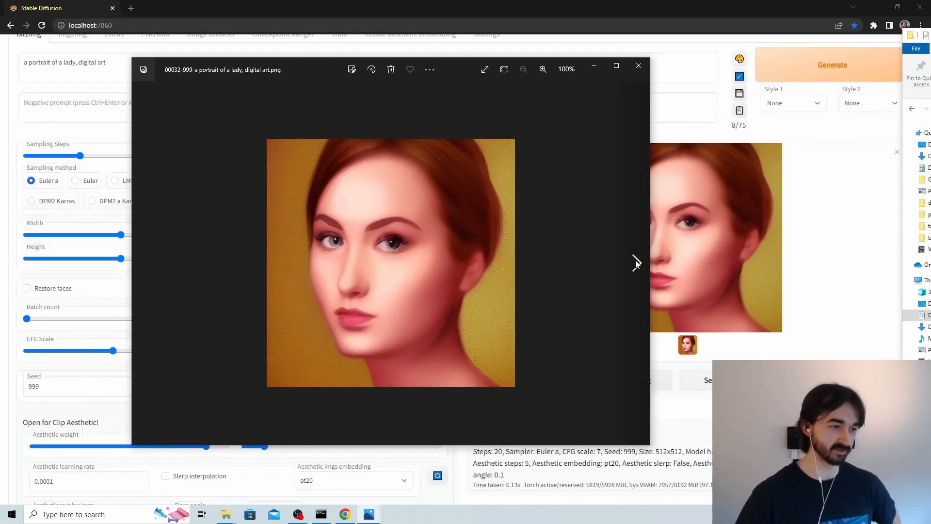
{"action": "left_click", "coordinate": [636, 263]}
{"action": "left_click", "coordinate": [636, 263]}
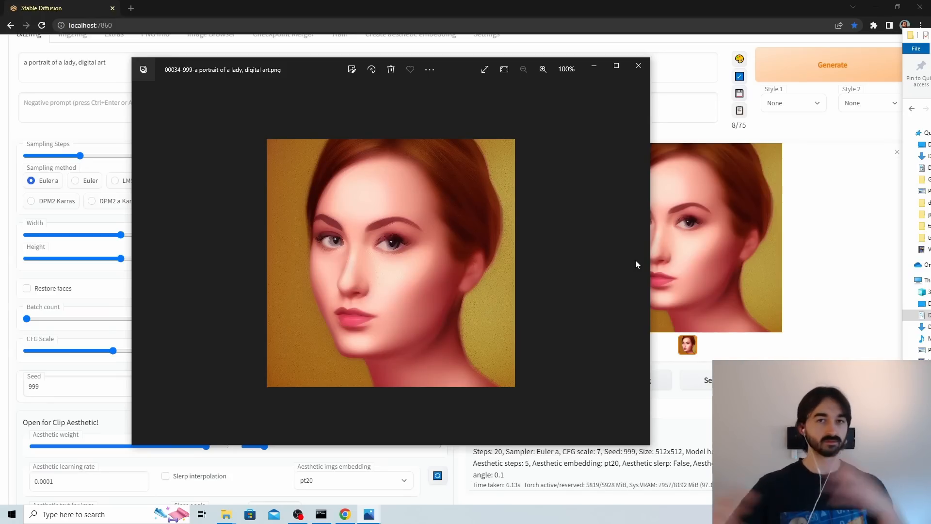
{"action": "left_click", "coordinate": [639, 65]}
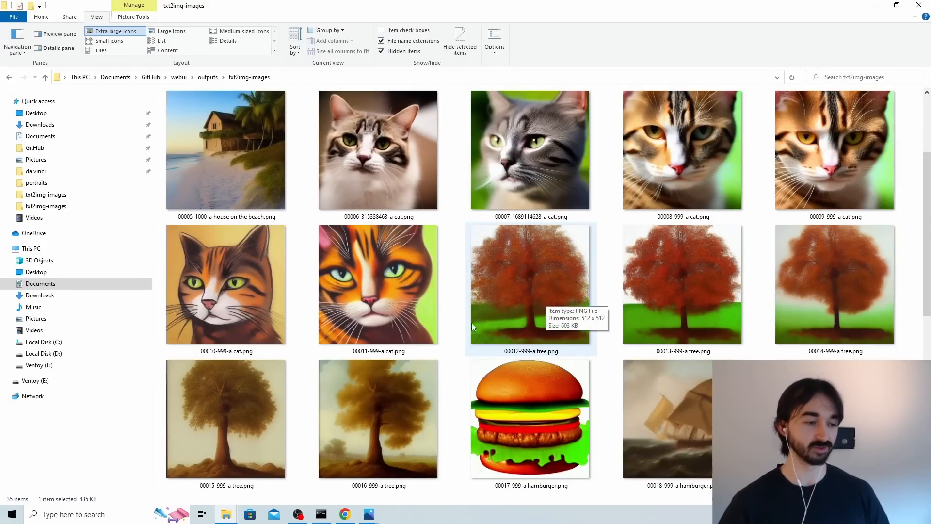
{"action": "scroll", "coordinate": [393, 386], "scroll_direction": "down", "scroll_amount": 3}
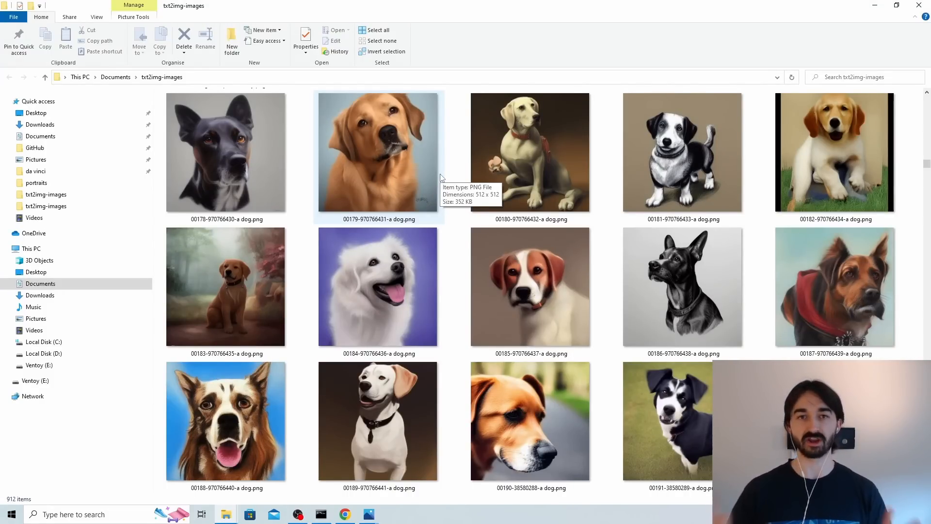
{"action": "double_click", "coordinate": [255, 151]}
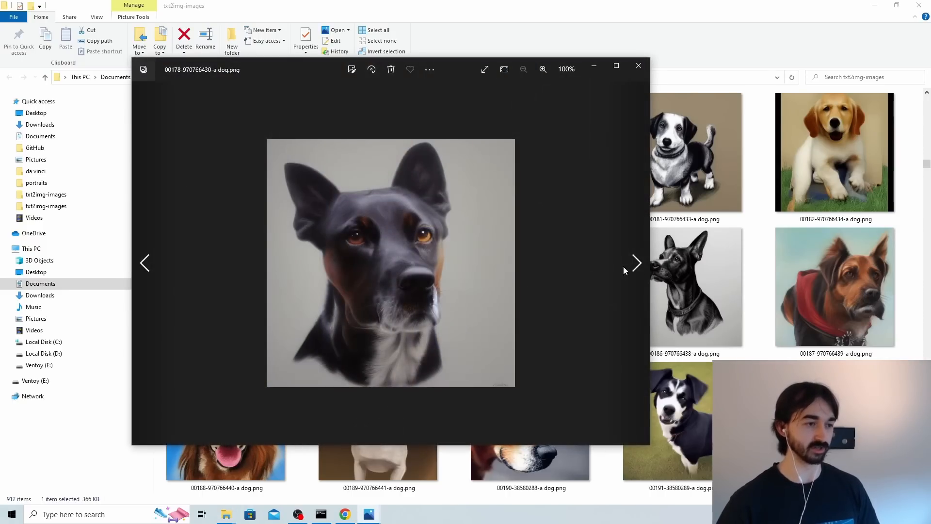
{"action": "left_click", "coordinate": [635, 264]}
{"action": "left_click", "coordinate": [636, 263]}
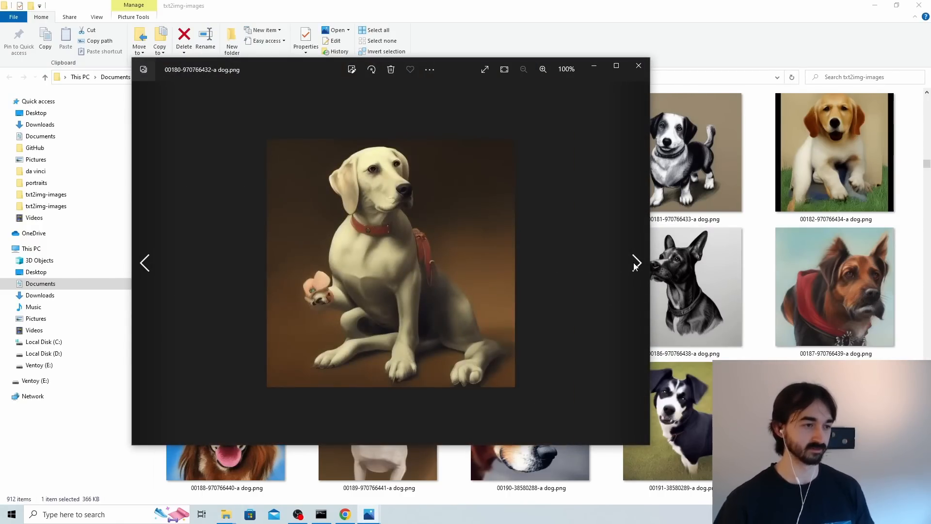
{"action": "left_click", "coordinate": [636, 263]}
{"action": "left_click", "coordinate": [636, 262]}
{"action": "left_click", "coordinate": [636, 262]}
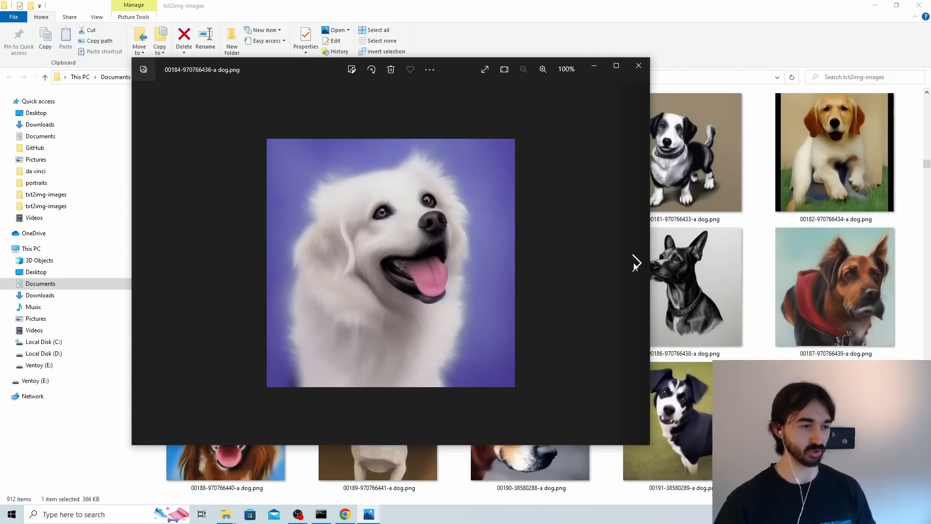
{"action": "left_click", "coordinate": [636, 262]}
{"action": "left_click", "coordinate": [636, 263]}
{"action": "left_click", "coordinate": [636, 263]}
{"action": "left_click", "coordinate": [636, 263]}
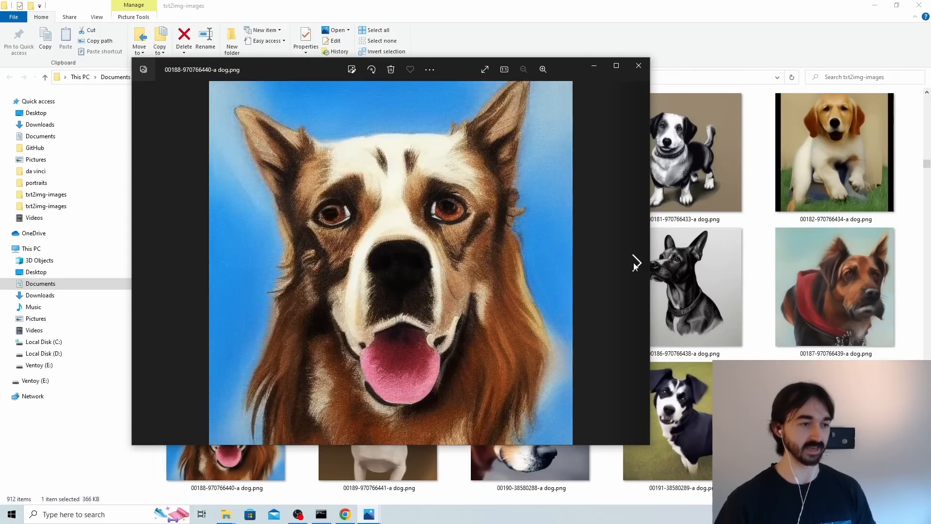
{"action": "left_click", "coordinate": [636, 262]}
{"action": "left_click", "coordinate": [636, 263]}
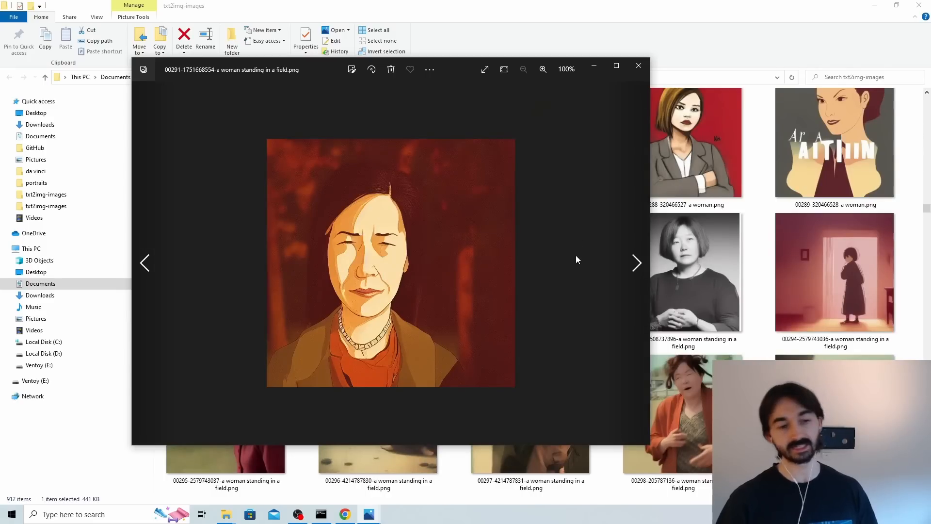
Compare the "a woman standing in a field" images 00290 through 00298 one after another, and close the image viewer.
{"action": "left_click", "coordinate": [150, 263]}
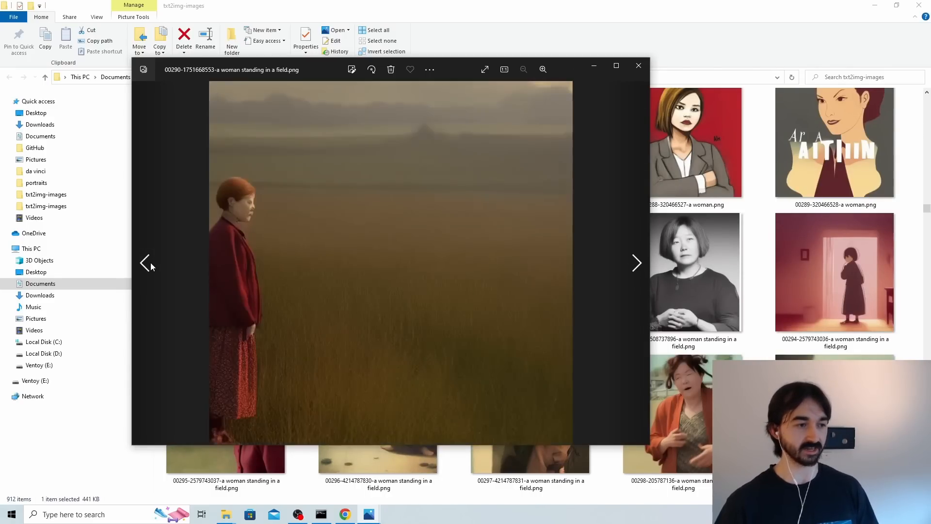
{"action": "left_click", "coordinate": [634, 262]}
{"action": "left_click", "coordinate": [630, 263]}
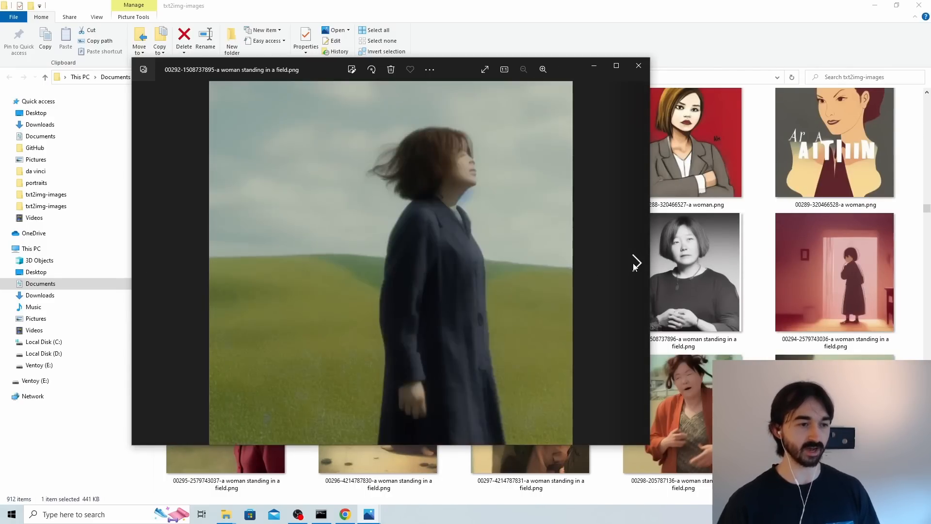
{"action": "left_click", "coordinate": [634, 264]}
{"action": "left_click", "coordinate": [634, 264]}
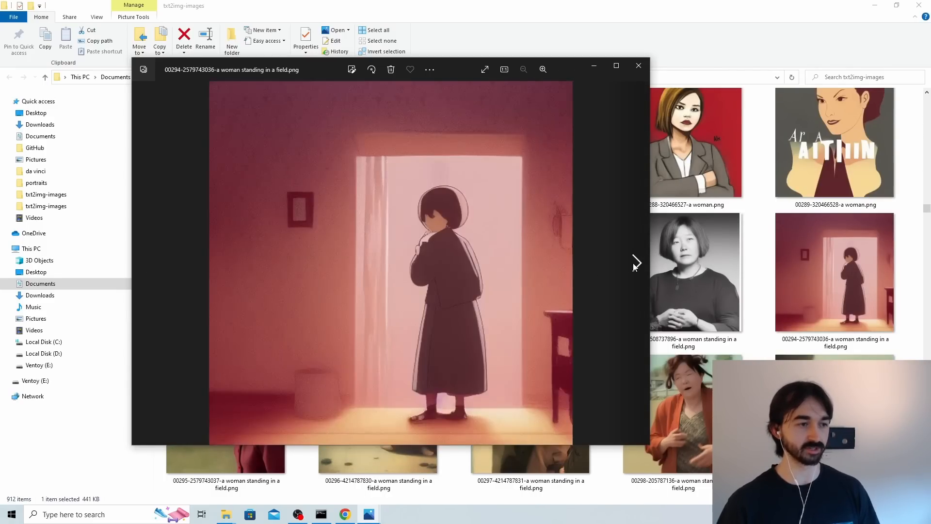
{"action": "left_click", "coordinate": [634, 264]}
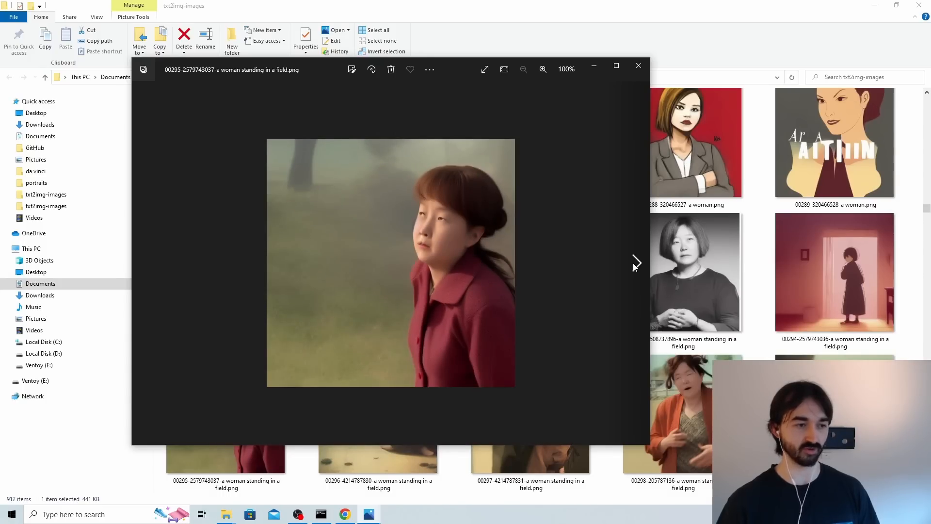
{"action": "left_click", "coordinate": [634, 264]}
{"action": "left_click", "coordinate": [635, 264]}
{"action": "left_click", "coordinate": [634, 264]}
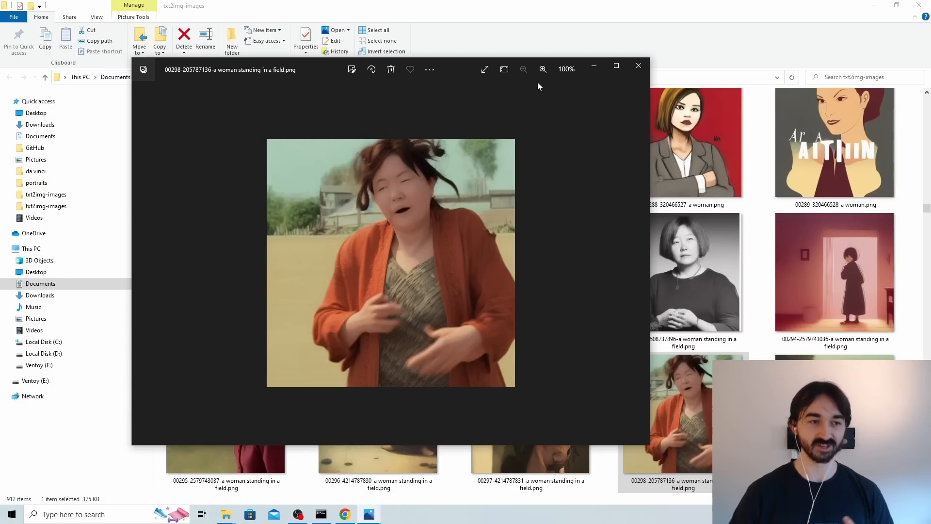
{"action": "left_click", "coordinate": [638, 65]}
View the source images image-0871.jpeg and image-1170.jpeg in the ghib embeddings folder, and close the image viewer.
{"action": "scroll", "coordinate": [653, 193], "scroll_direction": "down", "scroll_amount": 4}
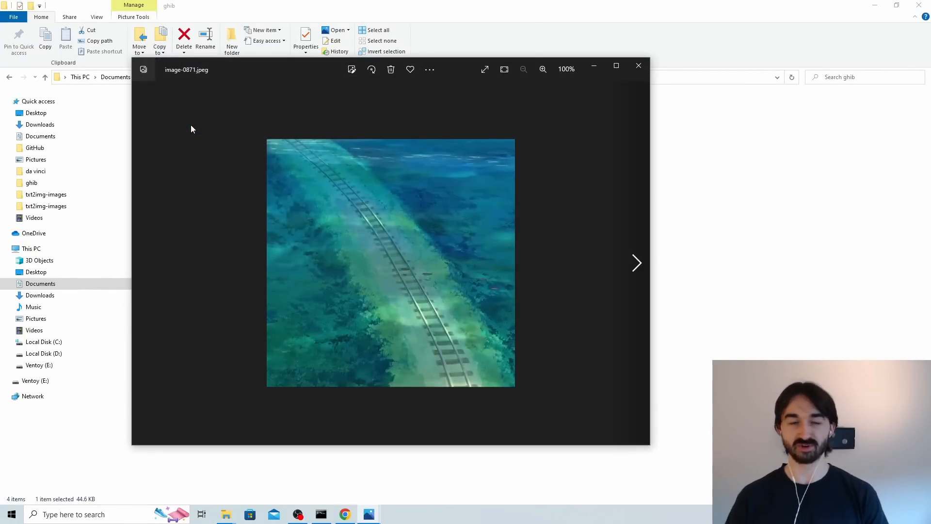
{"action": "left_click", "coordinate": [636, 264]}
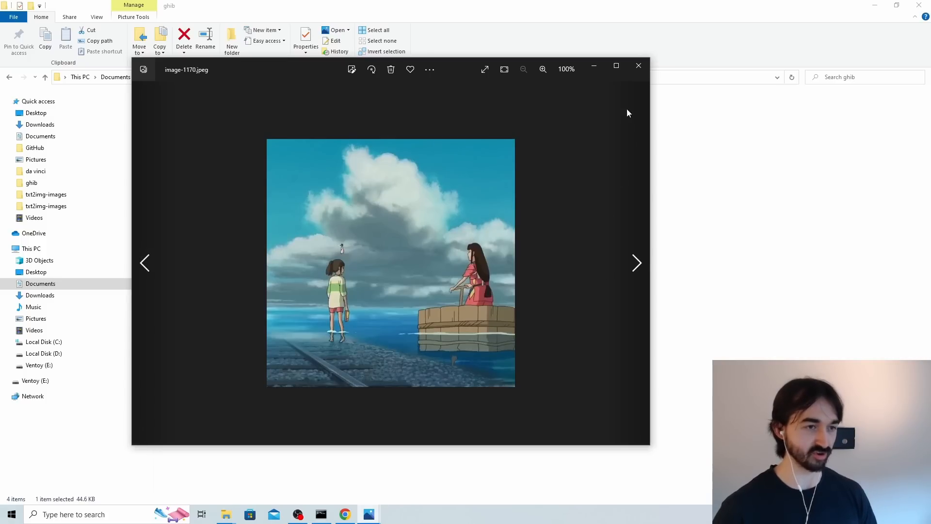
{"action": "left_click", "coordinate": [638, 65]}
Return to the txt2img-images folder, view the Studio Ghibli train track images 00428 through 00435 in sequence, and close the viewer.
{"action": "mouse_move", "coordinate": [226, 514]}
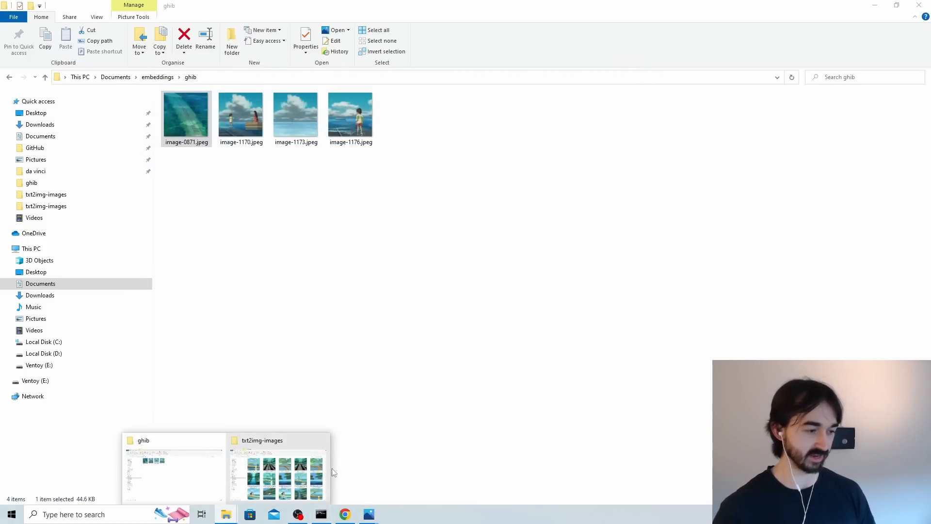
{"action": "left_click", "coordinate": [328, 471]}
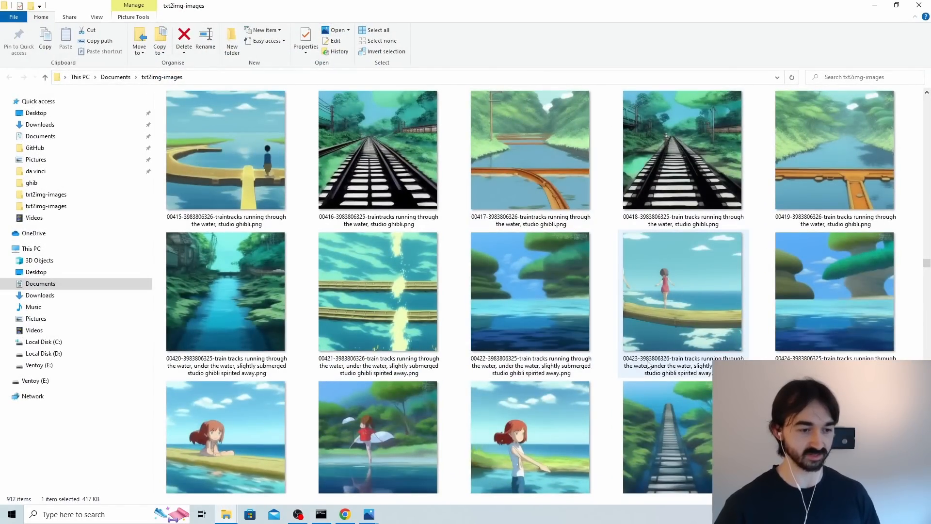
{"action": "scroll", "coordinate": [688, 320], "scroll_direction": "down", "scroll_amount": 3}
{"action": "double_click", "coordinate": [682, 257]}
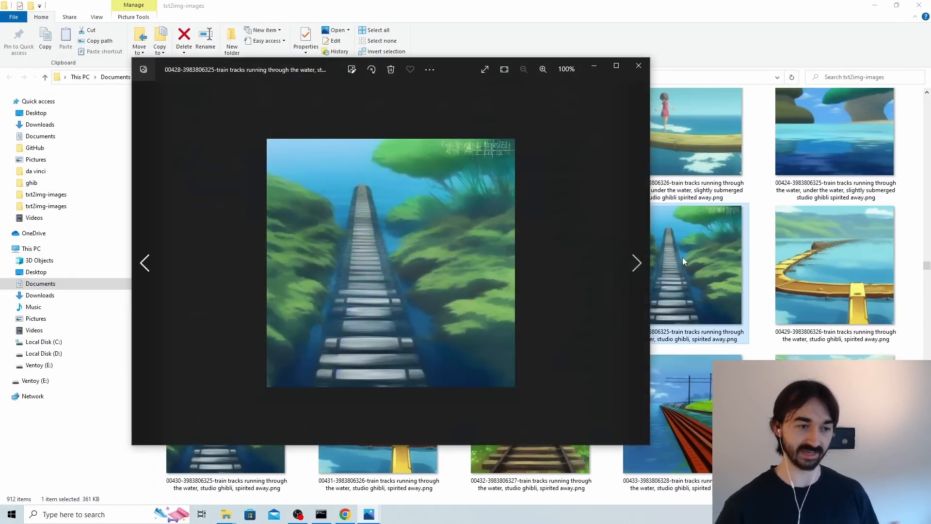
{"action": "left_click", "coordinate": [636, 263]}
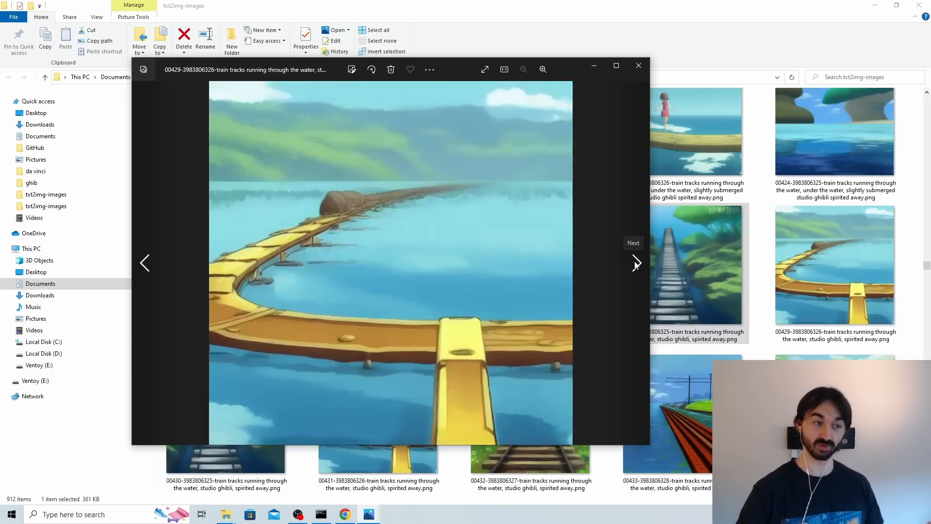
{"action": "left_click", "coordinate": [635, 264]}
{"action": "left_click", "coordinate": [635, 264]}
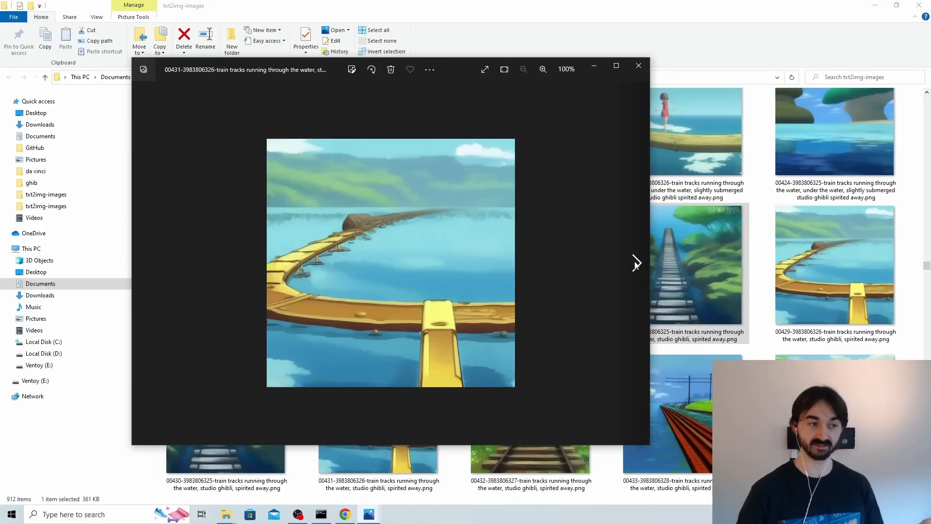
{"action": "left_click", "coordinate": [635, 264]}
{"action": "left_click", "coordinate": [635, 265]}
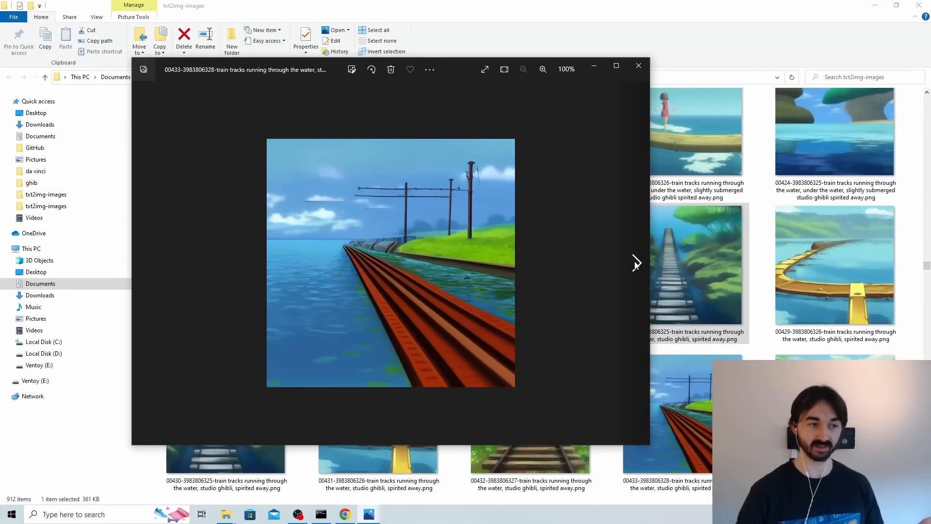
{"action": "left_click", "coordinate": [635, 264]}
{"action": "left_click", "coordinate": [635, 265]}
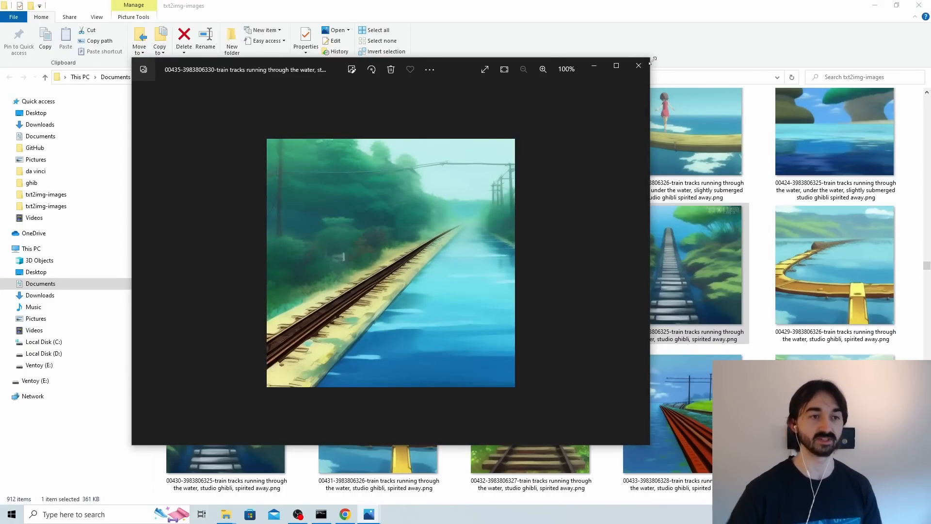
{"action": "left_click", "coordinate": [638, 65]}
{"action": "scroll", "coordinate": [653, 202], "scroll_direction": "down", "scroll_amount": 5}
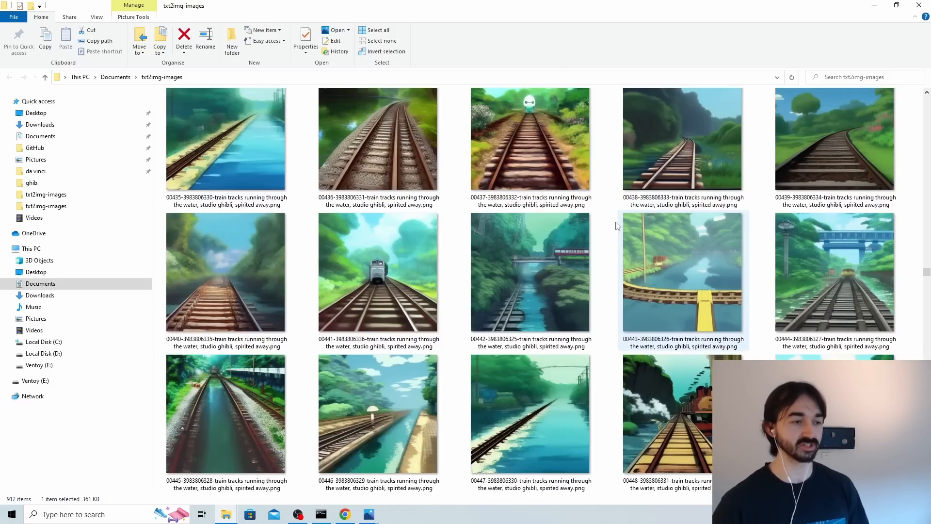
{"action": "double_click", "coordinate": [529, 266]}
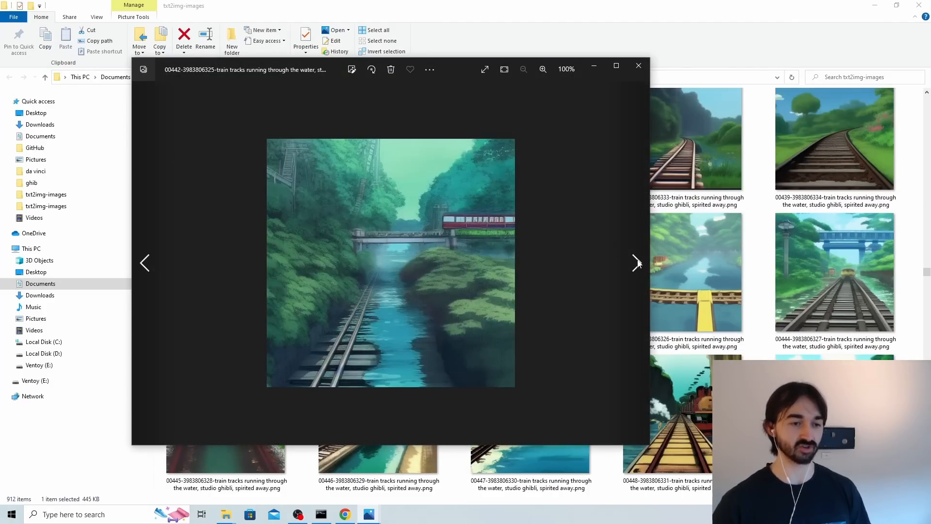
{"action": "left_click", "coordinate": [636, 263]}
{"action": "left_click", "coordinate": [636, 262]}
{"action": "left_click", "coordinate": [636, 263]}
{"action": "left_click", "coordinate": [635, 263]}
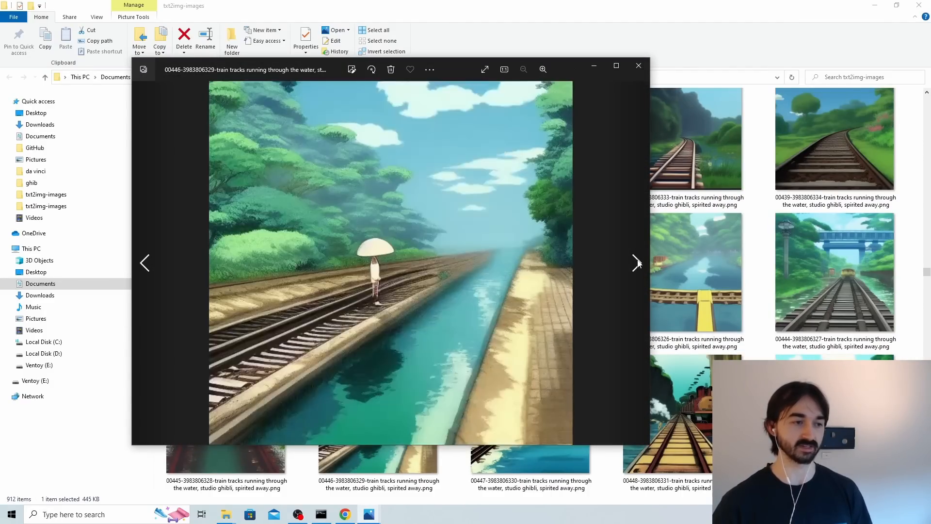
{"action": "left_click", "coordinate": [637, 261]}
{"action": "left_click", "coordinate": [640, 69]}
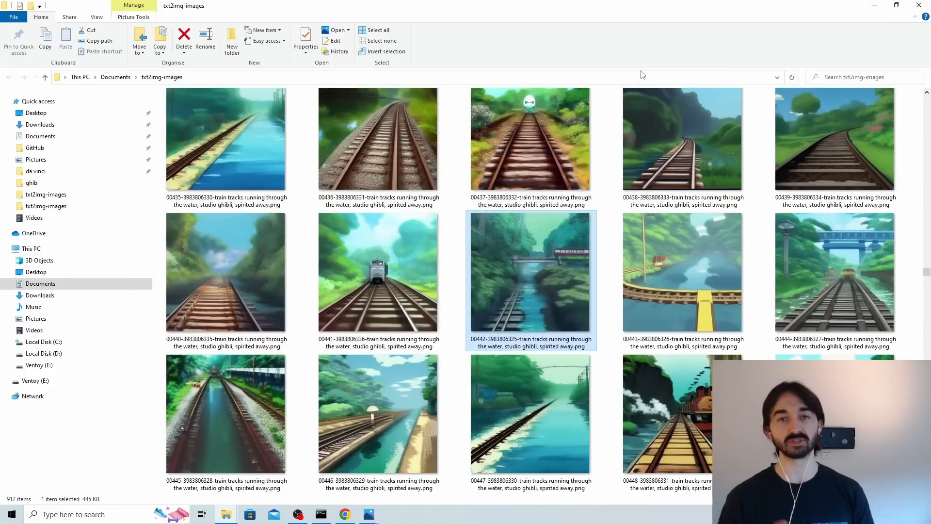
View the "kill six billion demons" images 00497, 00498 and 00503, and return to the txt2img-images folder.
{"action": "scroll", "coordinate": [674, 144], "scroll_direction": "down", "scroll_amount": 10}
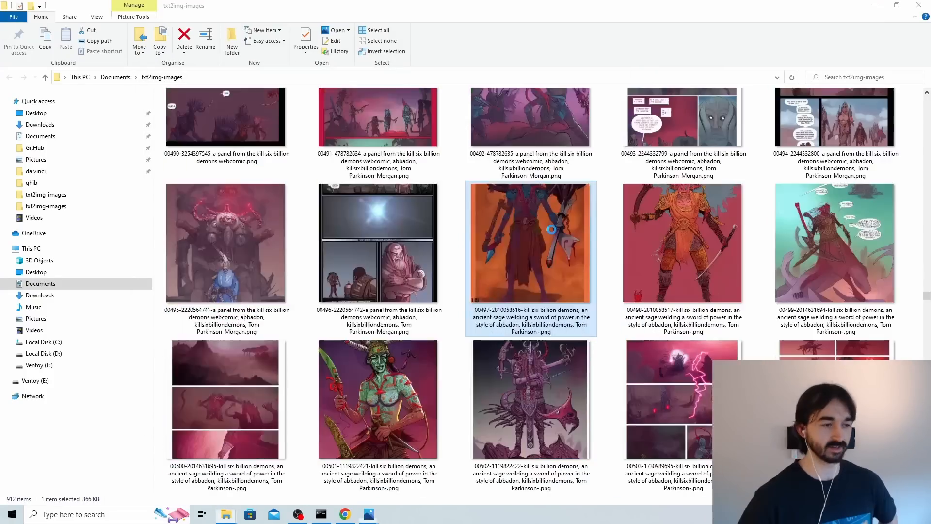
{"action": "double_click", "coordinate": [551, 229]}
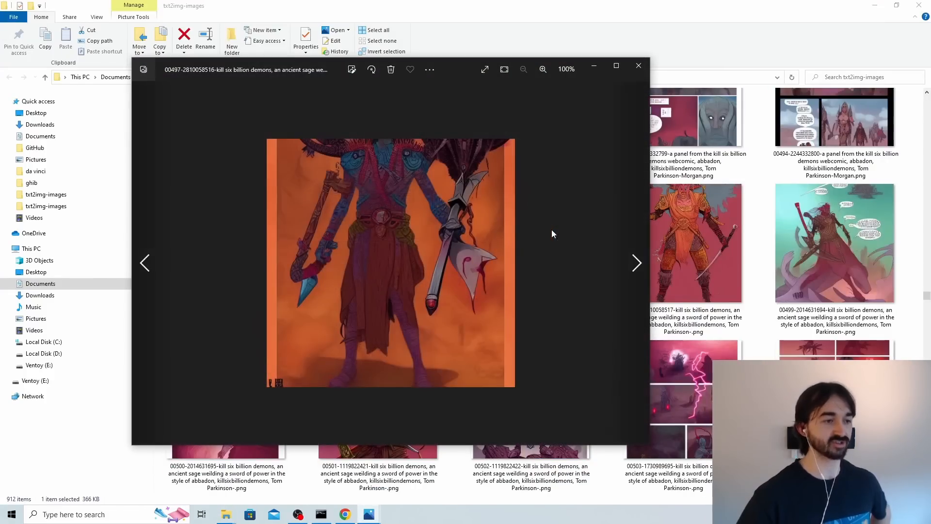
{"action": "left_click", "coordinate": [635, 269]}
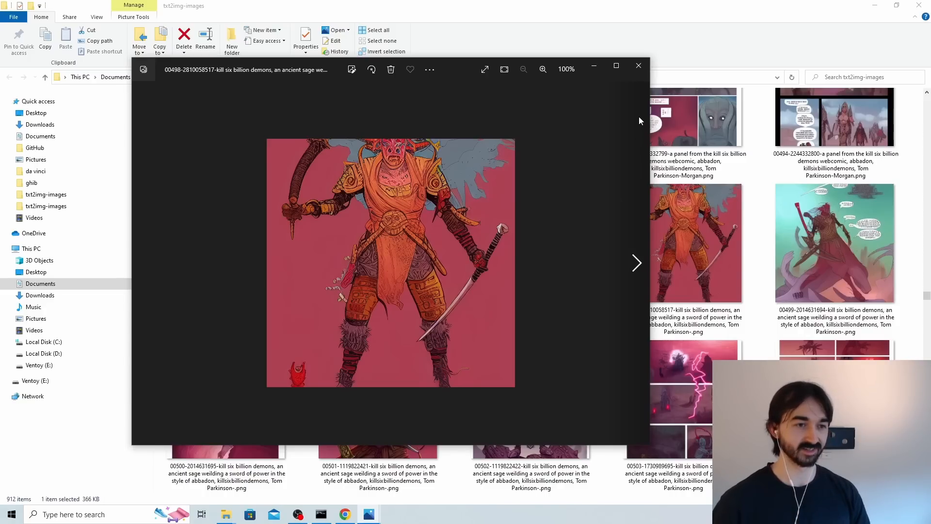
{"action": "left_click", "coordinate": [637, 67]}
{"action": "scroll", "coordinate": [673, 203], "scroll_direction": "down", "scroll_amount": 3}
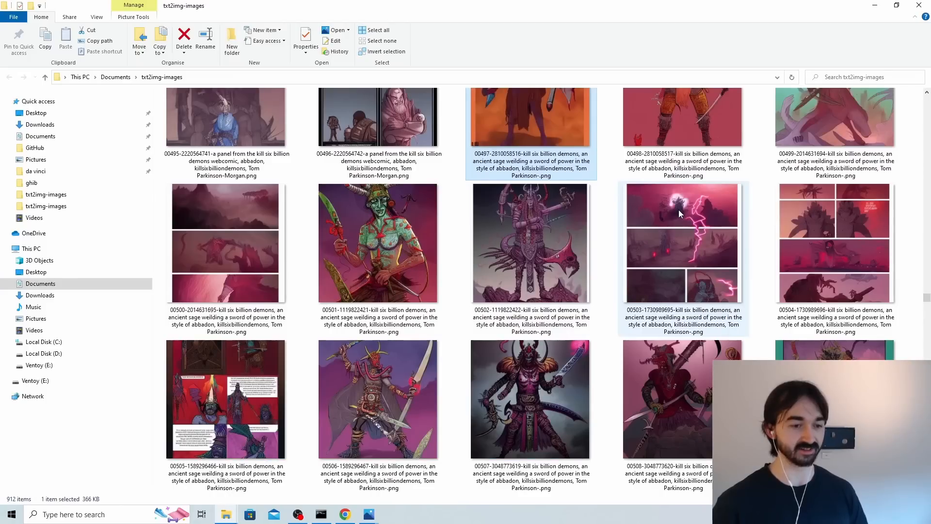
{"action": "double_click", "coordinate": [679, 209]}
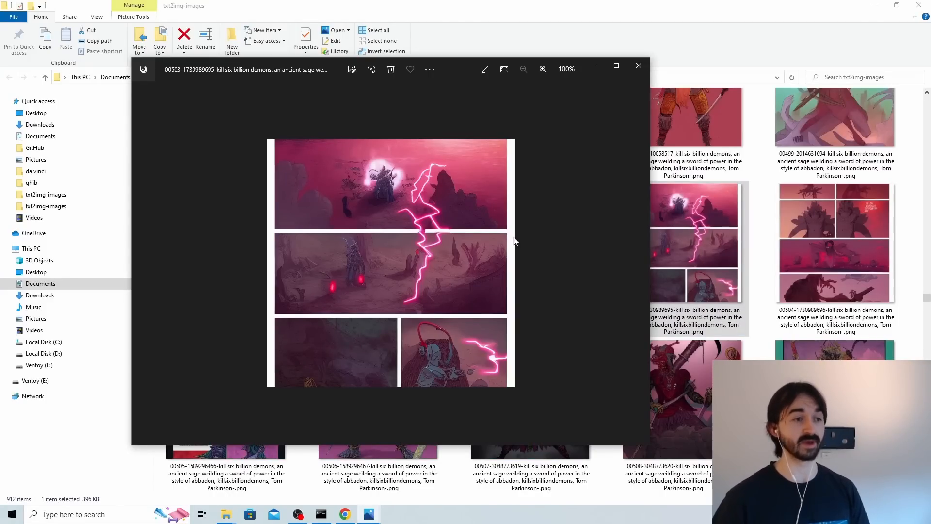
{"action": "left_click", "coordinate": [670, 43]}
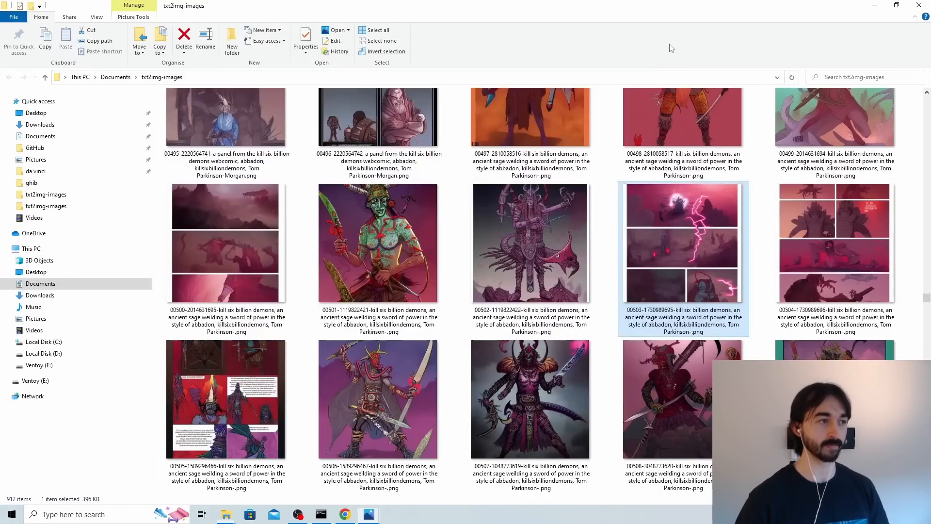
Bring the ghib folder window forward, go up to the embeddings folder, and open k6bd to view its source images.
{"action": "left_click", "coordinate": [868, 3]}
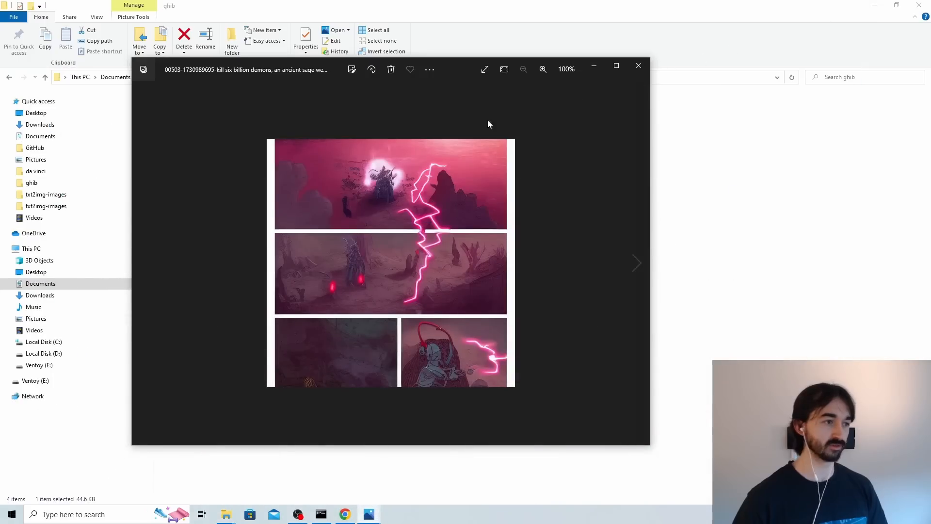
{"action": "left_click", "coordinate": [782, 97]}
{"action": "left_click", "coordinate": [150, 77]}
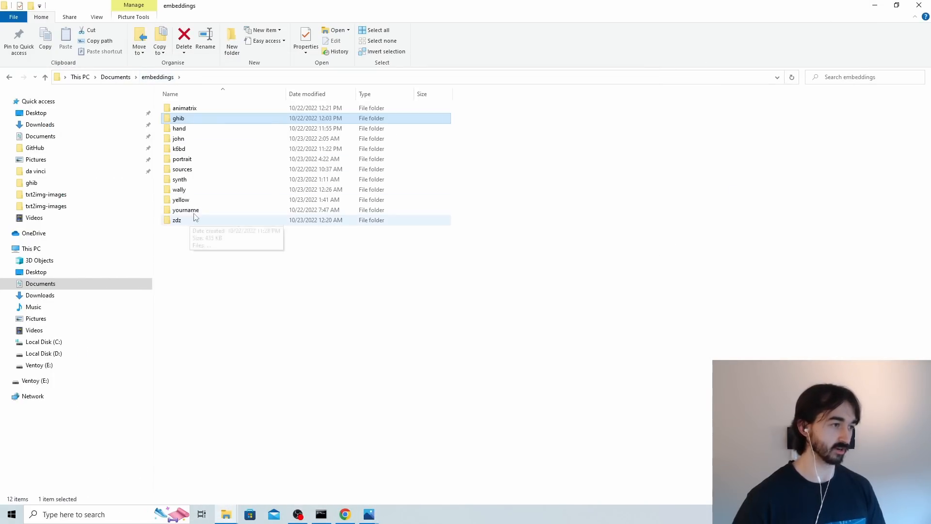
{"action": "double_click", "coordinate": [192, 158]}
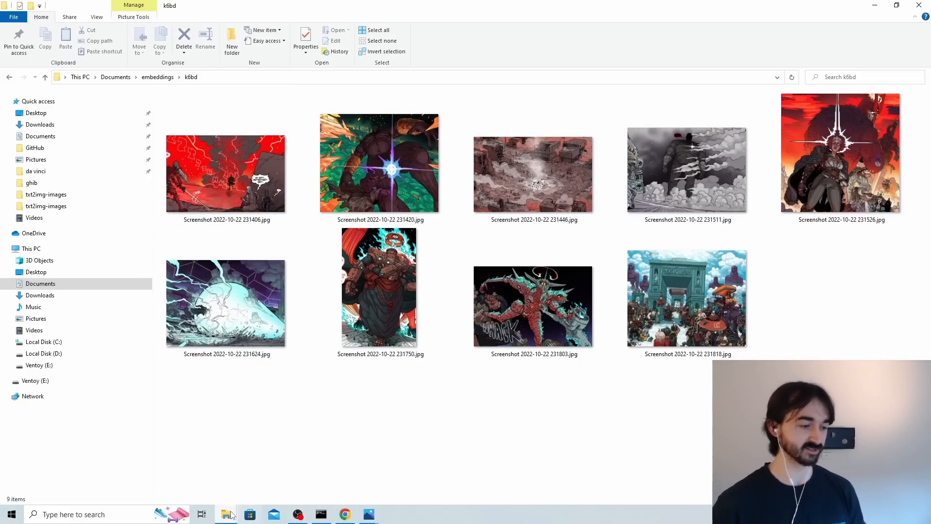
Bring the txt2img-images folder forward and browse from the kill six billion demons outputs down to the "a hand" images.
{"action": "mouse_move", "coordinate": [226, 513]}
{"action": "left_click", "coordinate": [287, 468]}
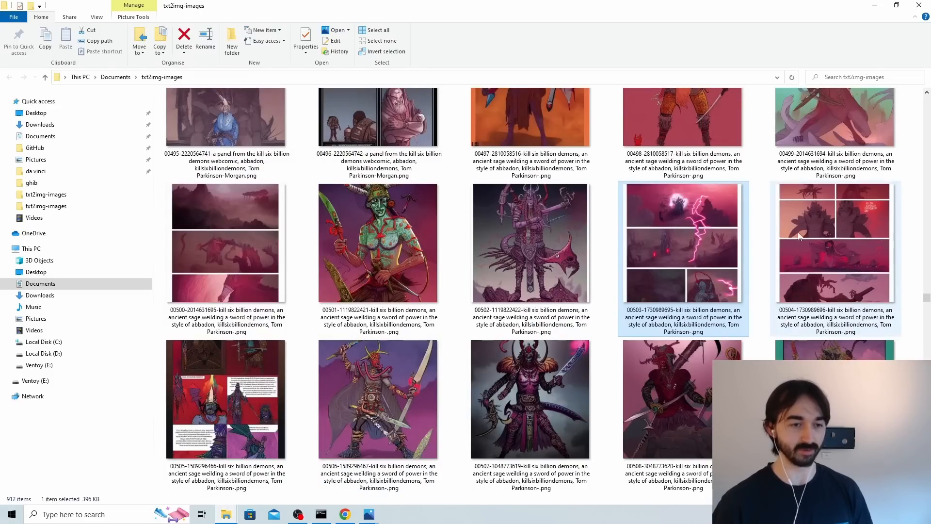
{"action": "scroll", "coordinate": [548, 272], "scroll_direction": "down", "scroll_amount": 5}
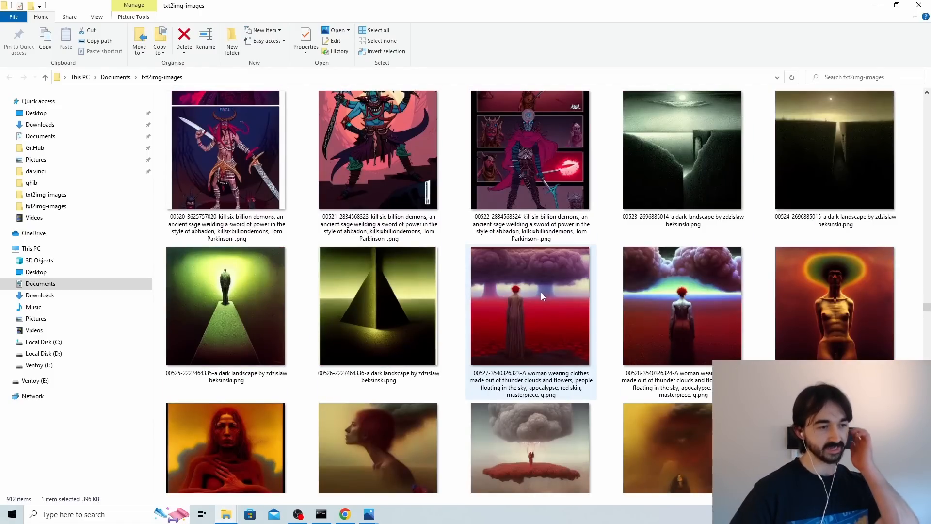
{"action": "scroll", "coordinate": [725, 296], "scroll_direction": "down", "scroll_amount": 10}
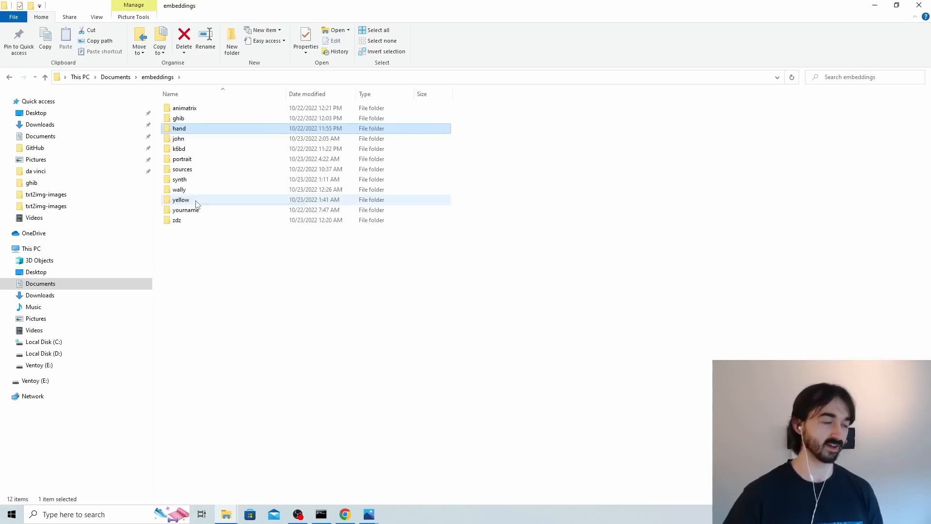
Open the yellow folder inside embeddings, look over its colour palette source images, and minimise its window.
{"action": "double_click", "coordinate": [196, 200]}
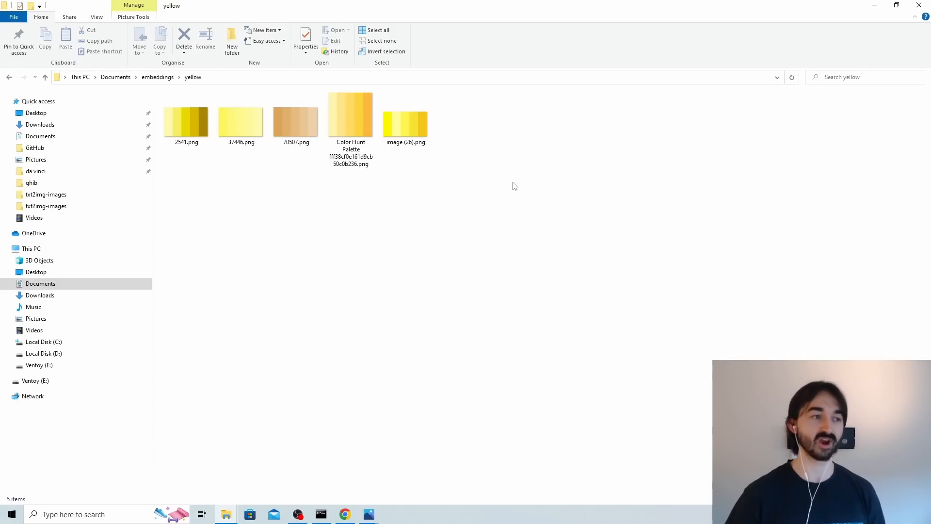
{"action": "left_click_drag", "start_coordinate": [513, 184], "coordinate": [199, 129]}
{"action": "left_click", "coordinate": [422, 199]}
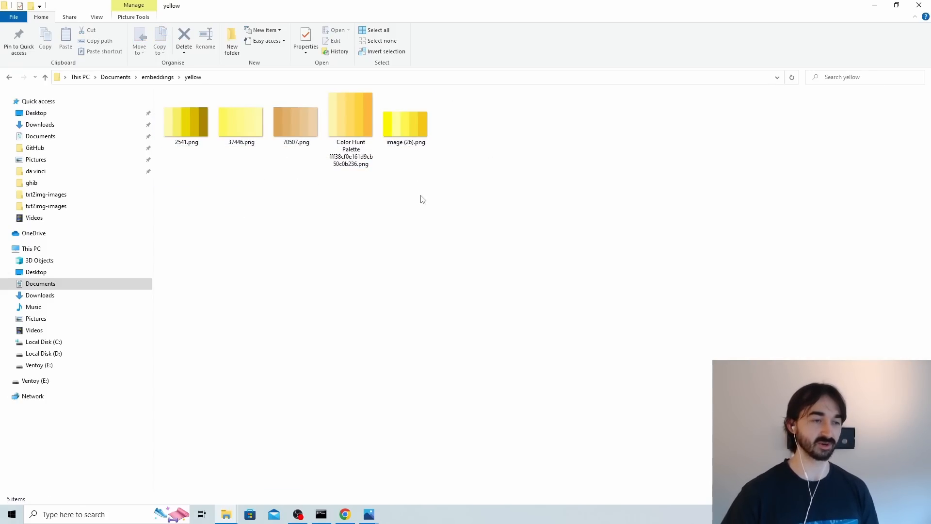
{"action": "left_click", "coordinate": [875, 11]}
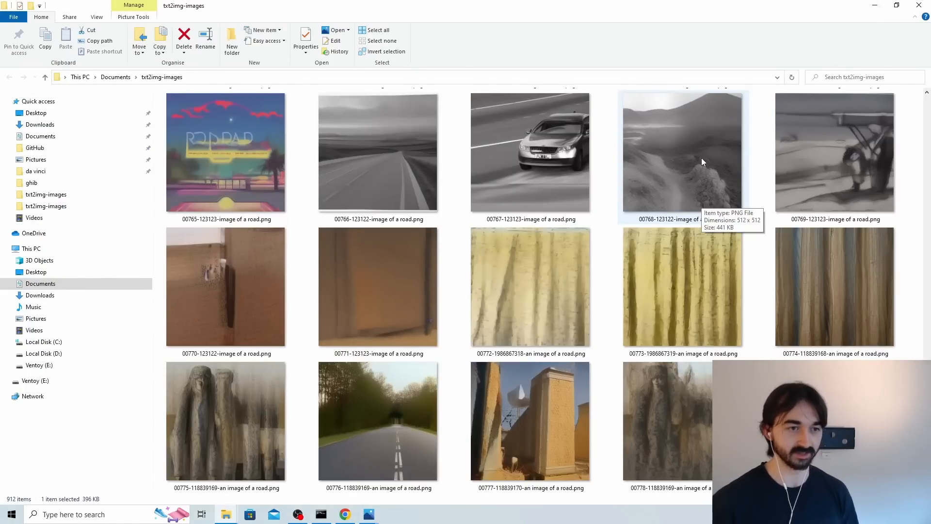
View the "image of a road" output 00766, followed by 00768 through 00774 in sequence.
{"action": "double_click", "coordinate": [376, 156]}
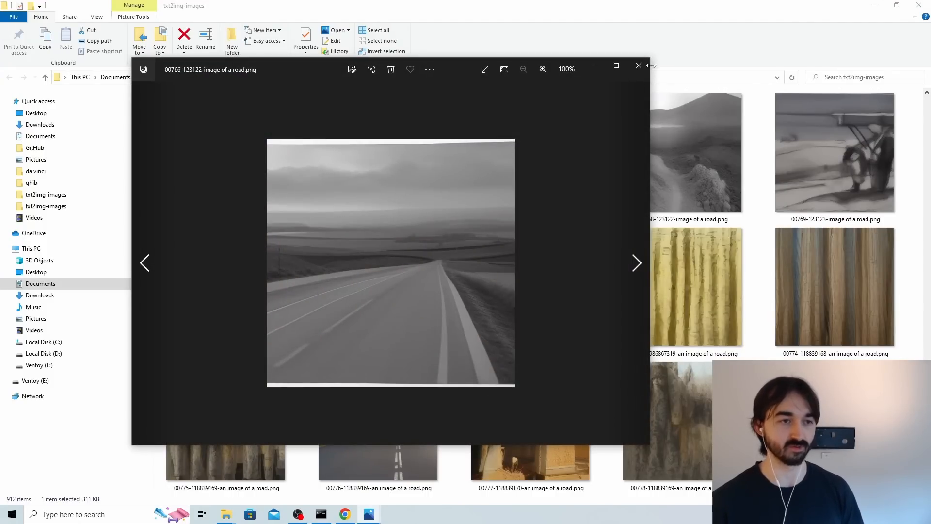
{"action": "double_click", "coordinate": [674, 146]}
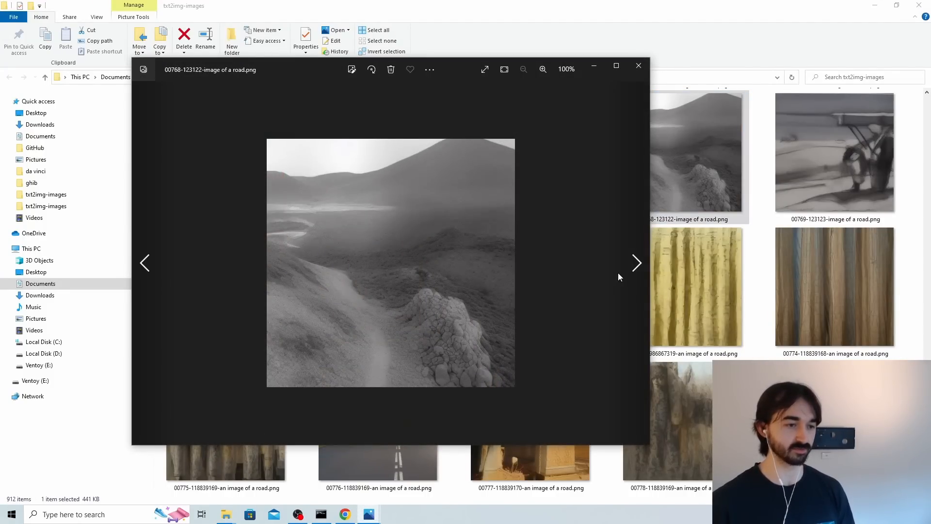
{"action": "left_click", "coordinate": [635, 266]}
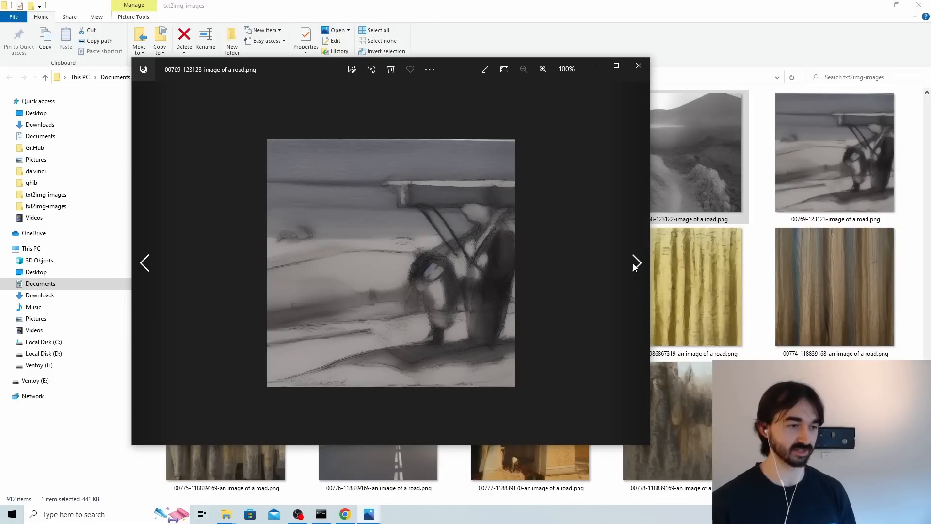
{"action": "left_click", "coordinate": [634, 266]}
{"action": "left_click", "coordinate": [634, 267]}
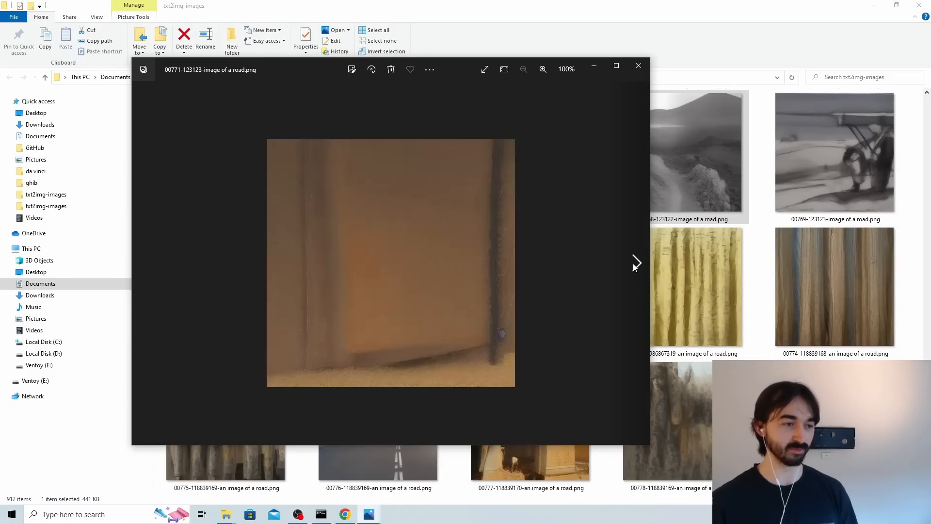
{"action": "left_click", "coordinate": [634, 267]}
{"action": "left_click", "coordinate": [634, 266]}
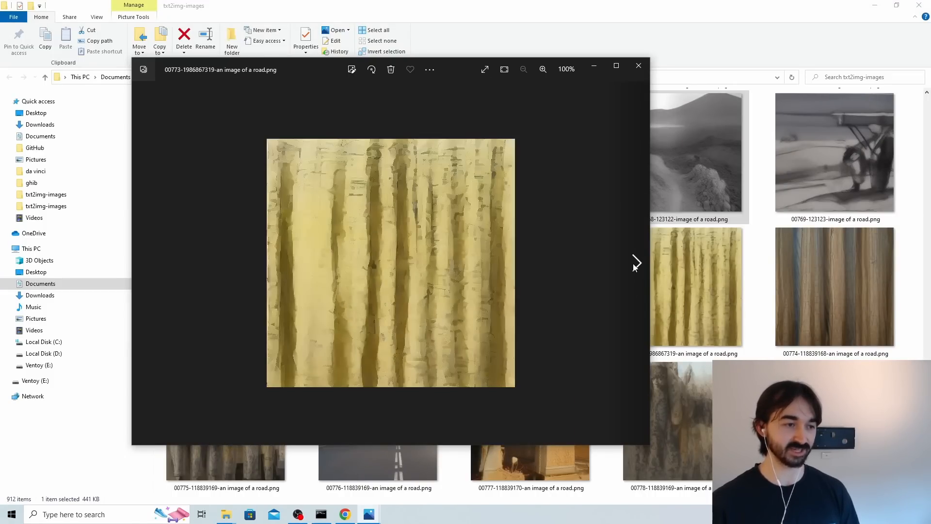
{"action": "left_click", "coordinate": [634, 267]}
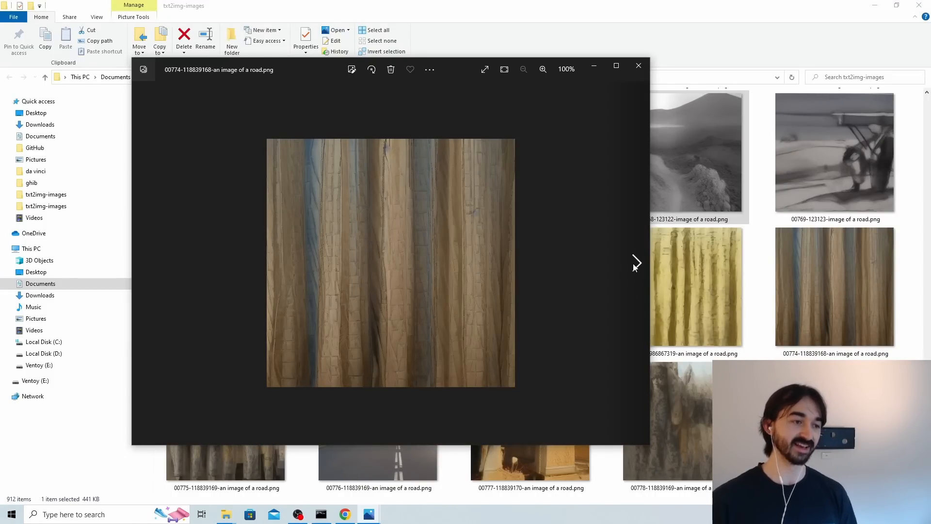
{"action": "left_click", "coordinate": [150, 262]}
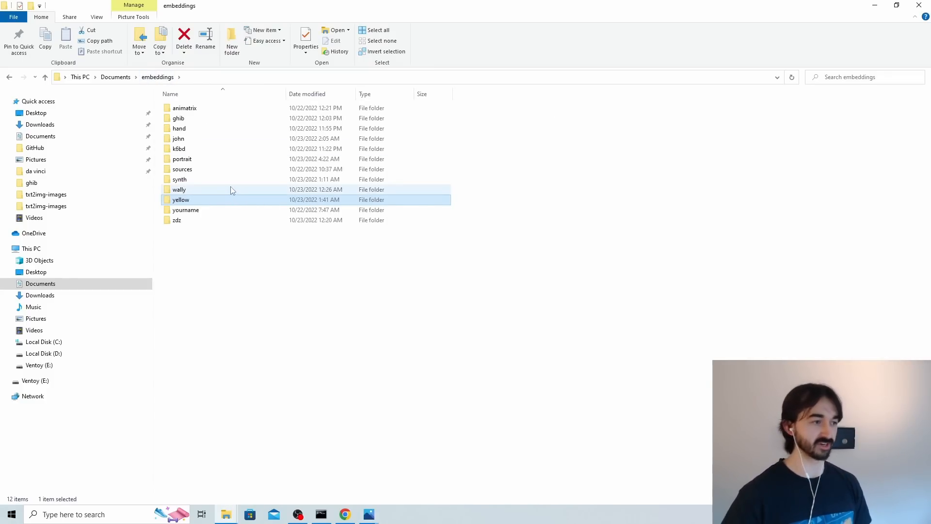
Open the john folder inside embeddings, view its source drawings from john246.png through john403.png, and close the image viewer.
{"action": "double_click", "coordinate": [199, 139]}
{"action": "double_click", "coordinate": [199, 130]}
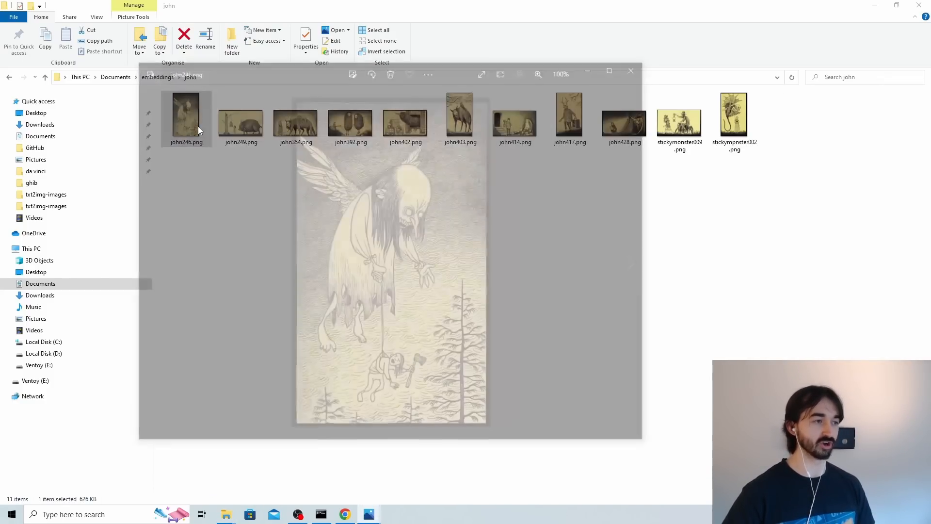
{"action": "left_click", "coordinate": [636, 263]}
{"action": "left_click", "coordinate": [636, 264]}
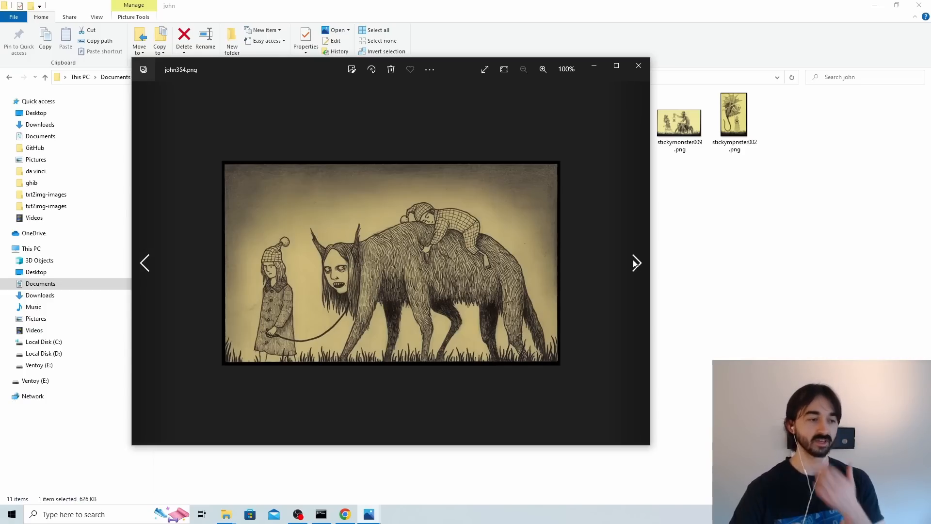
{"action": "left_click", "coordinate": [636, 263]}
{"action": "left_click", "coordinate": [635, 263]}
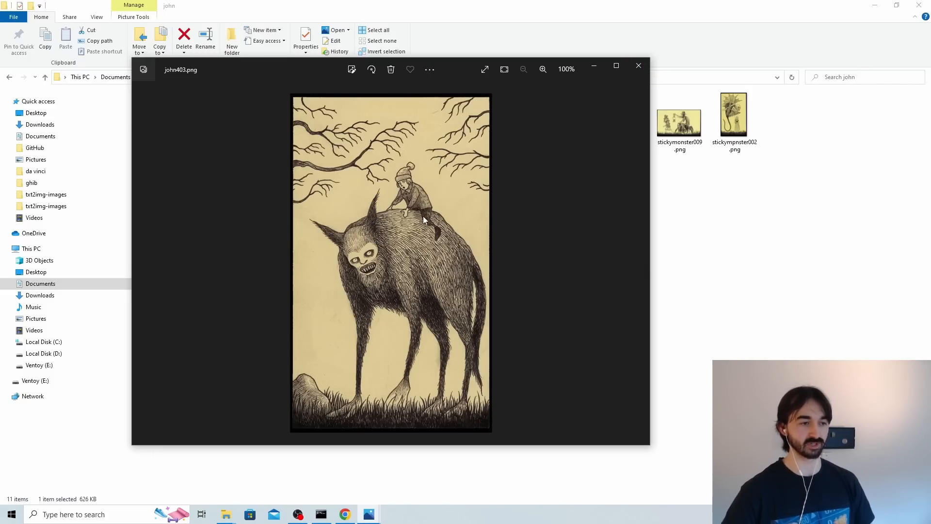
{"action": "left_click", "coordinate": [639, 65]}
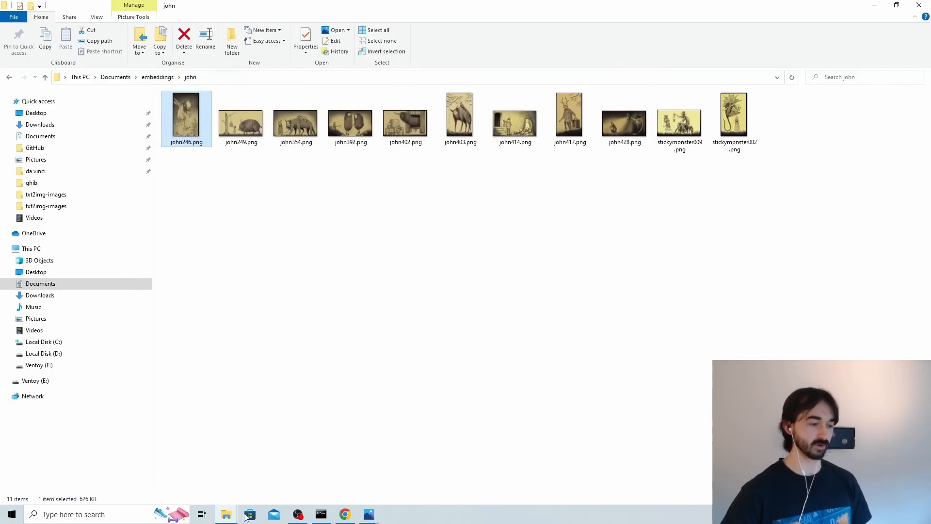
Return to txt2img-images, view "a monster lurking in the woods" outputs starting with 00882, and close the folder to return to Stable Diffusion.
{"action": "left_click", "coordinate": [279, 473]}
{"action": "double_click", "coordinate": [554, 287]}
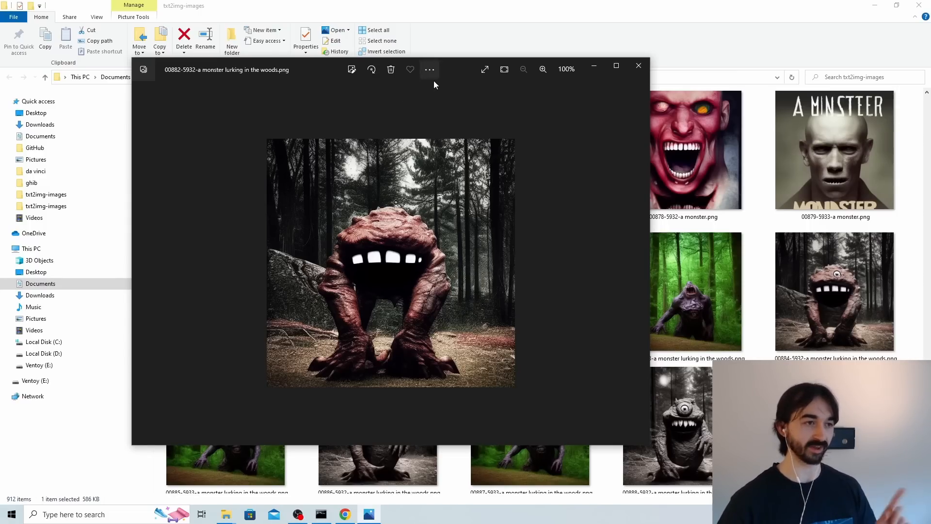
{"action": "left_click_drag", "start_coordinate": [434, 80], "coordinate": [311, 79]}
{"action": "double_click", "coordinate": [711, 455]}
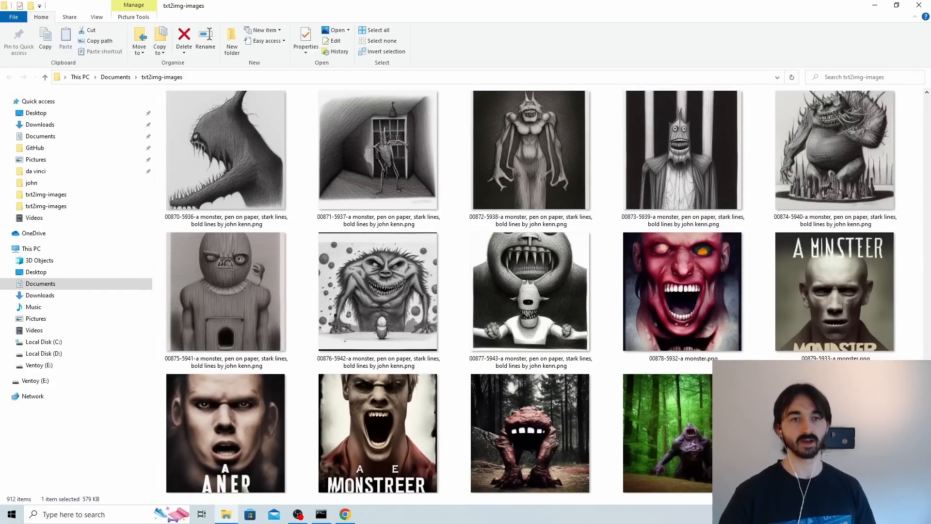
{"action": "left_click", "coordinate": [919, 5]}
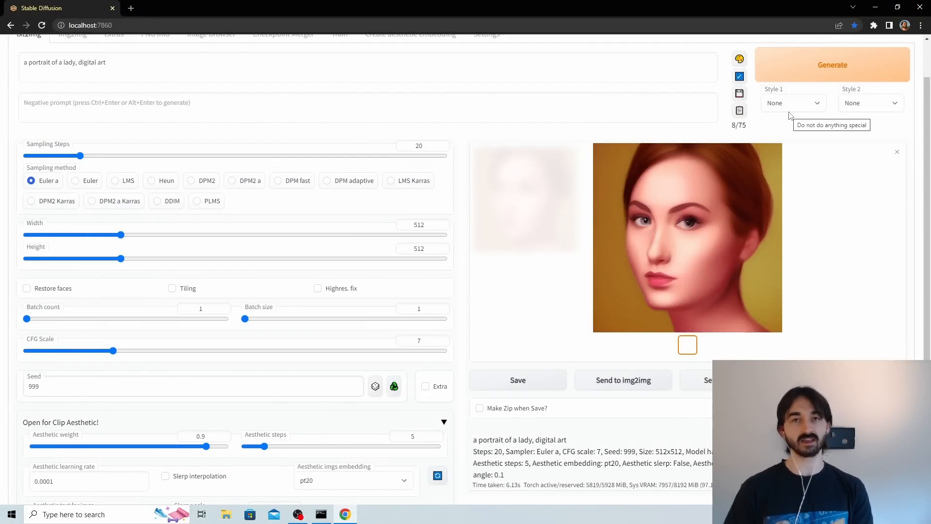